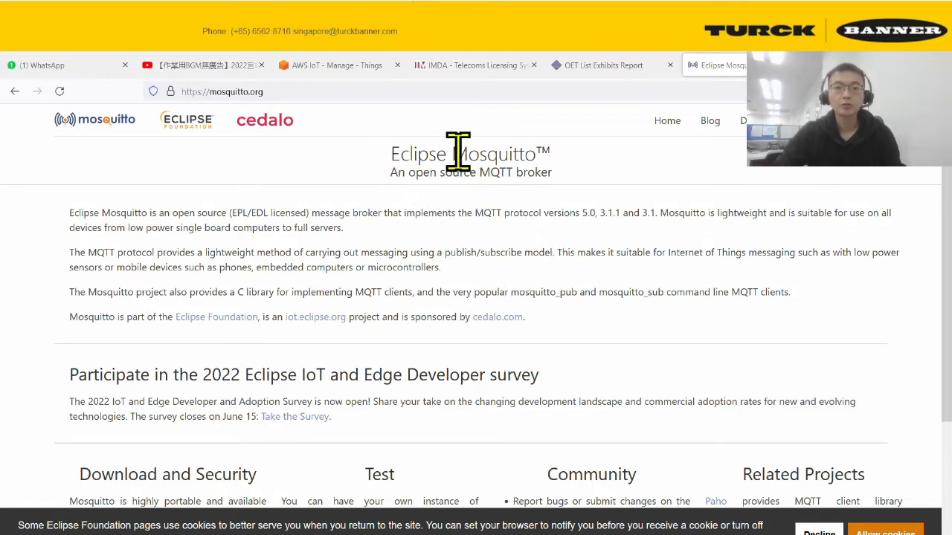
left_click_drag(453, 154, 599, 174)
left_click(581, 160)
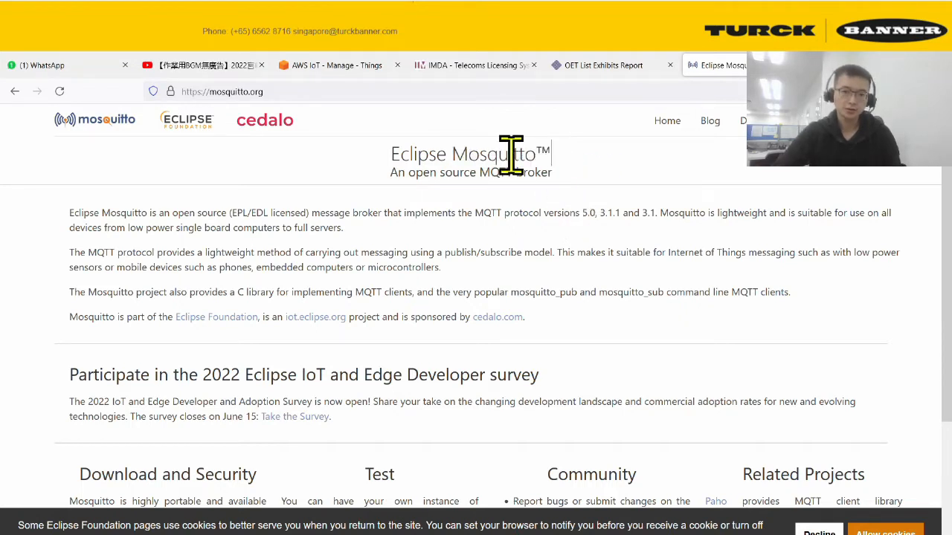
Step: Launch TX VisuPro 4.0.1 (375)
key("super")
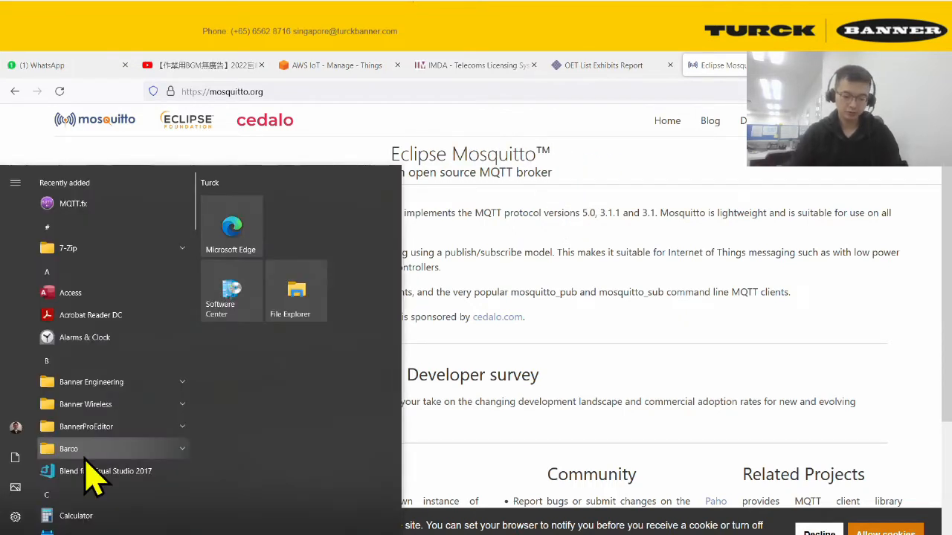
type("tx")
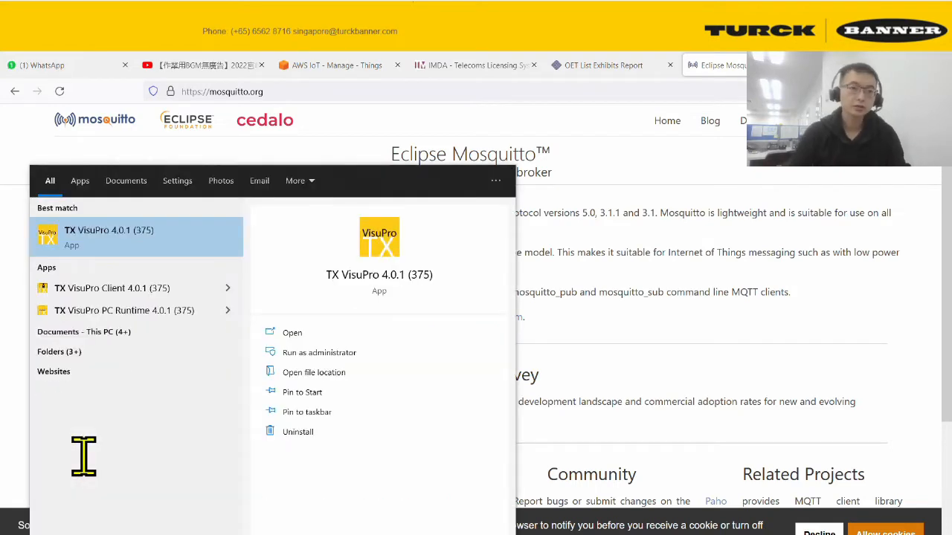
key("Return")
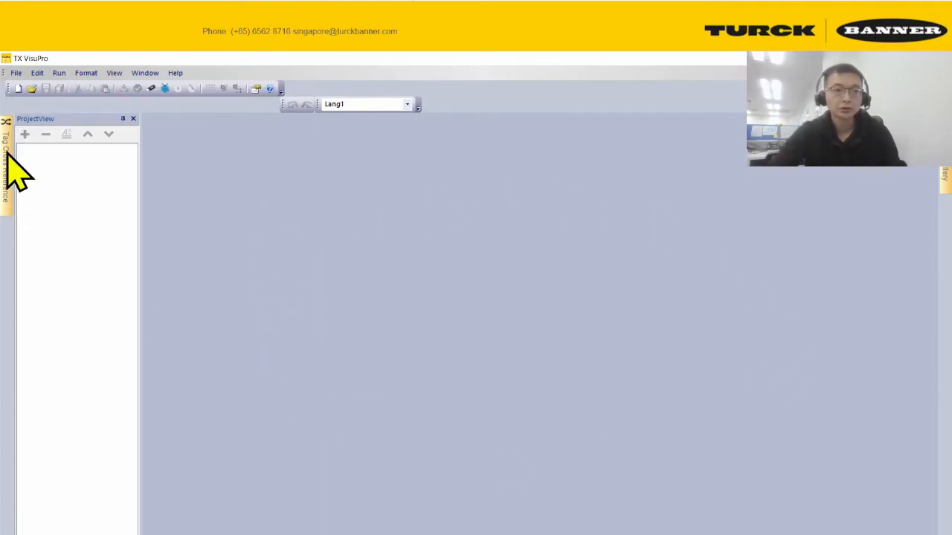
Step: Start a new project named MQTT4video in the default project location
left_click(15, 72)
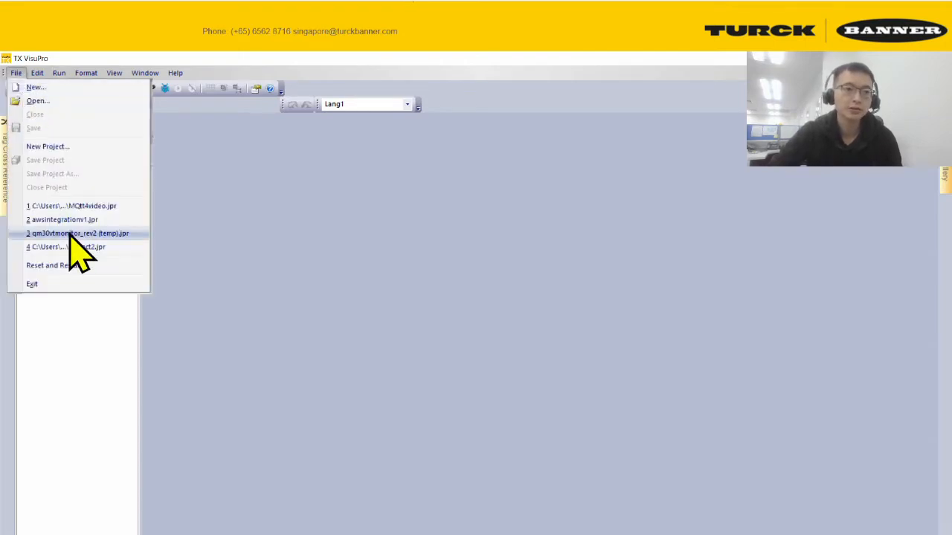
left_click(66, 144)
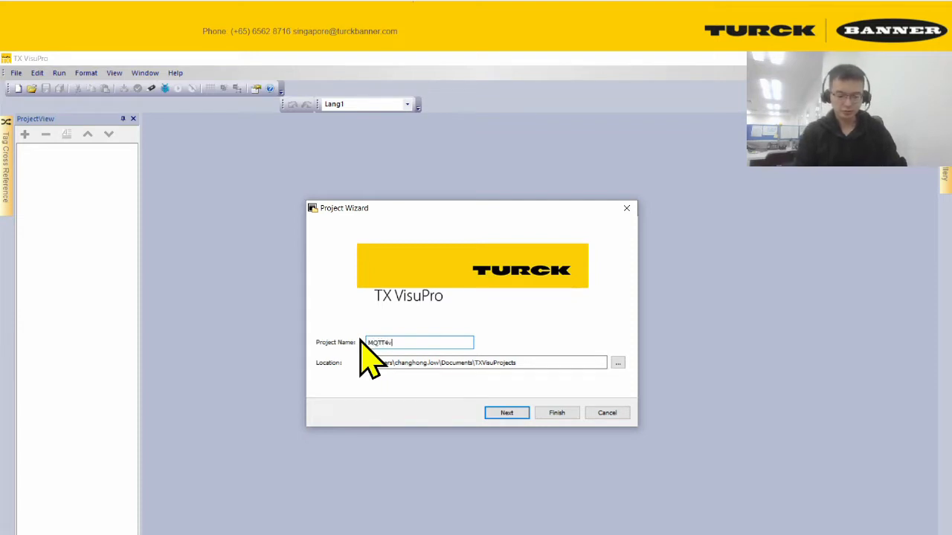
left_click(506, 412)
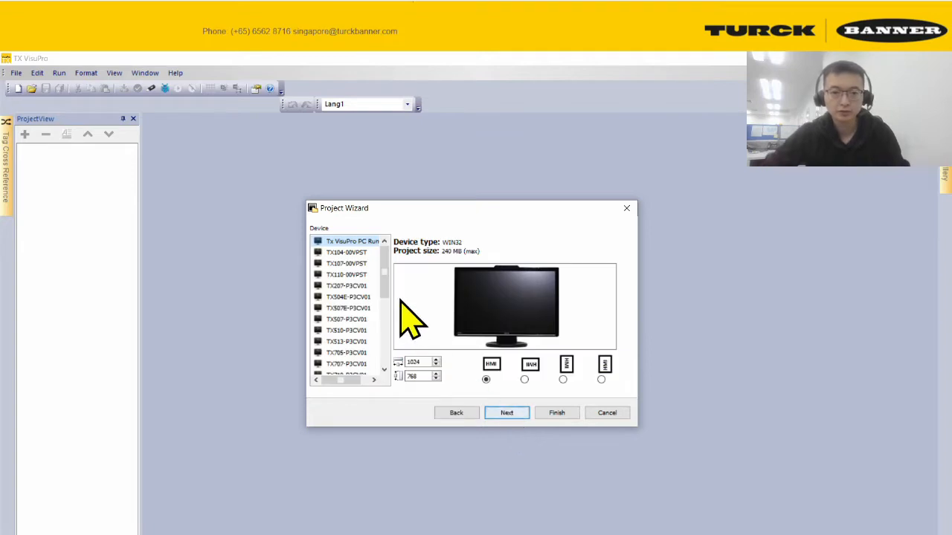
Step: Choose the TX700D-P3WV01 as the project's target device and create the project with the Unified template
scroll(357, 363, "down", 3)
scroll(362, 372, "down", 3)
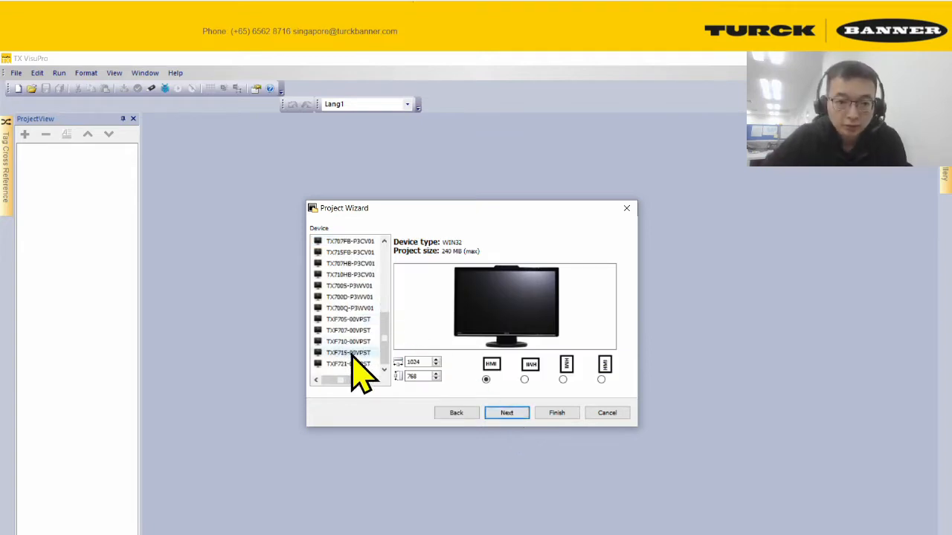
scroll(361, 299, "up", 3)
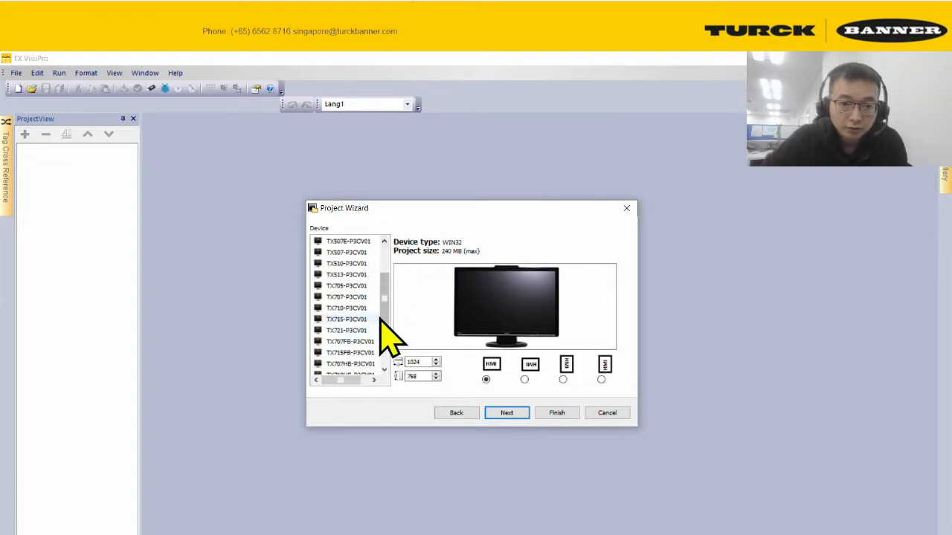
left_click(384, 369)
left_click(384, 369)
left_click(384, 369)
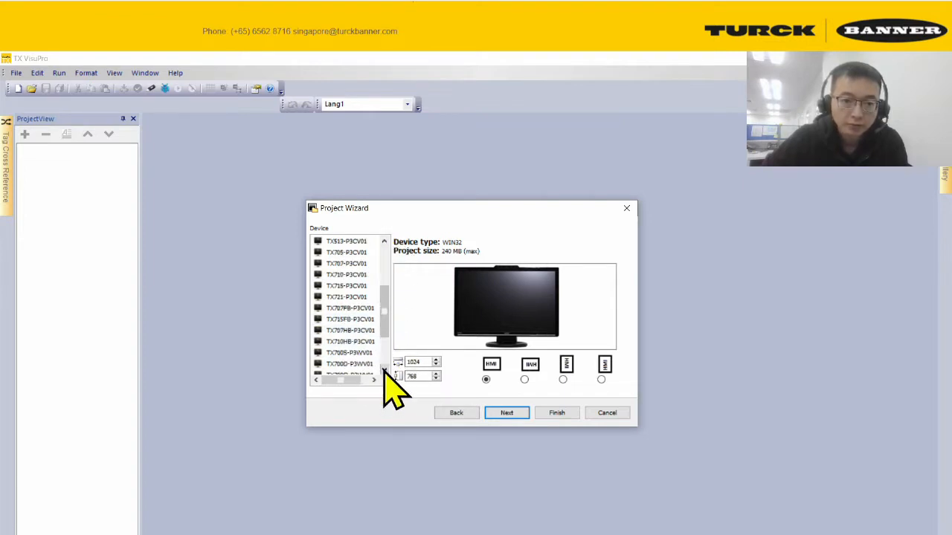
left_click(360, 364)
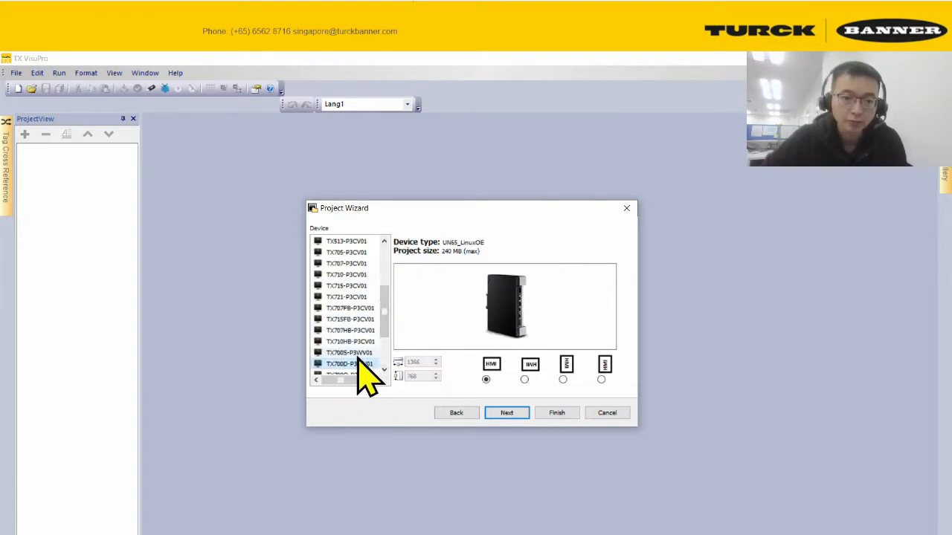
left_click(507, 414)
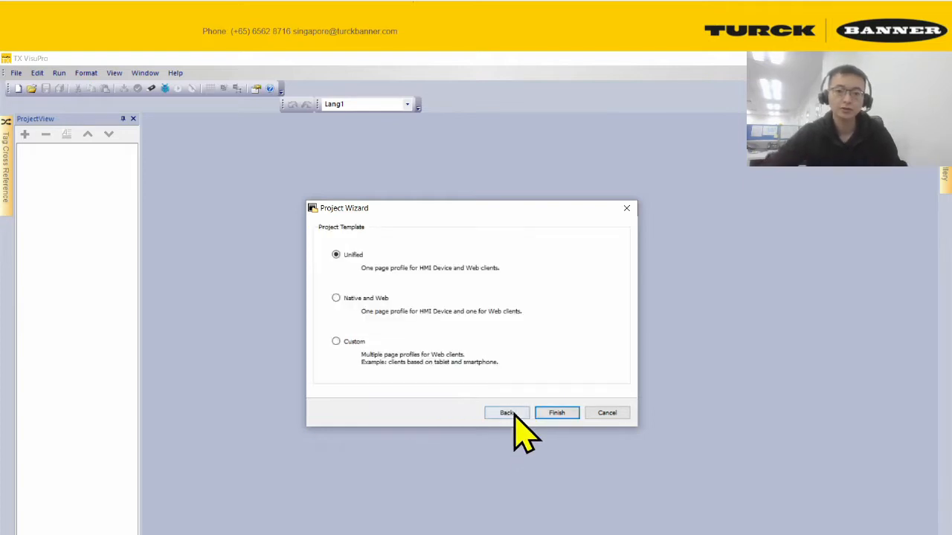
left_click(557, 417)
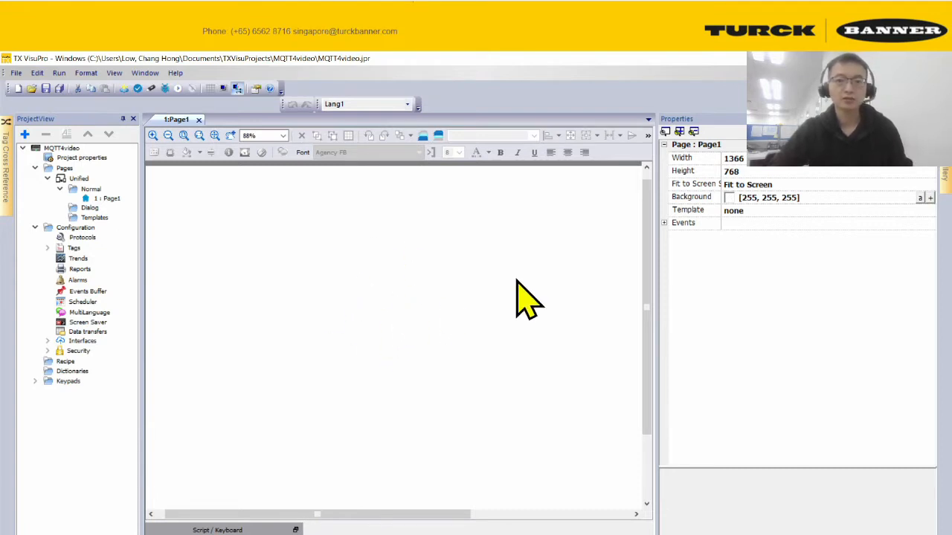
Step: Add the Variables protocol to the project's protocol configuration and open the tag editor
double_click(83, 237)
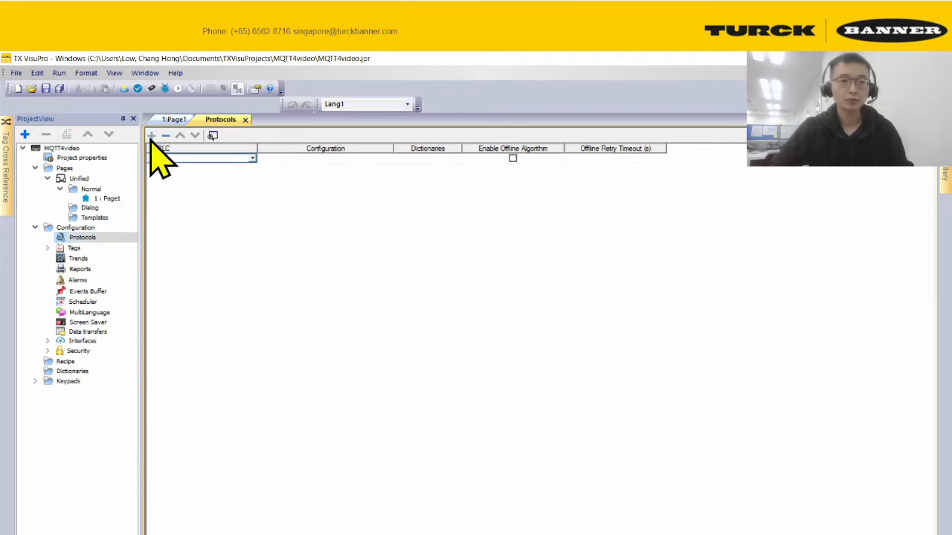
left_click(253, 159)
left_click(215, 456)
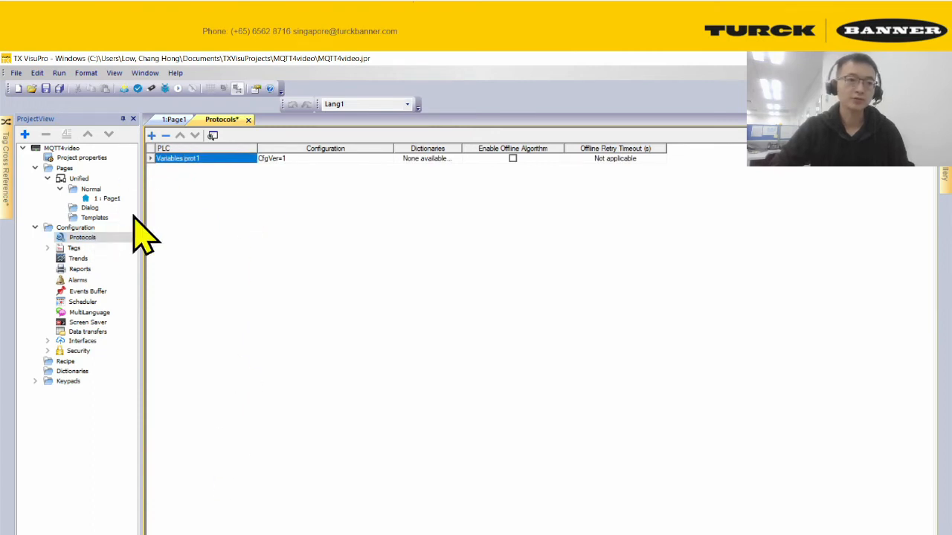
double_click(89, 248)
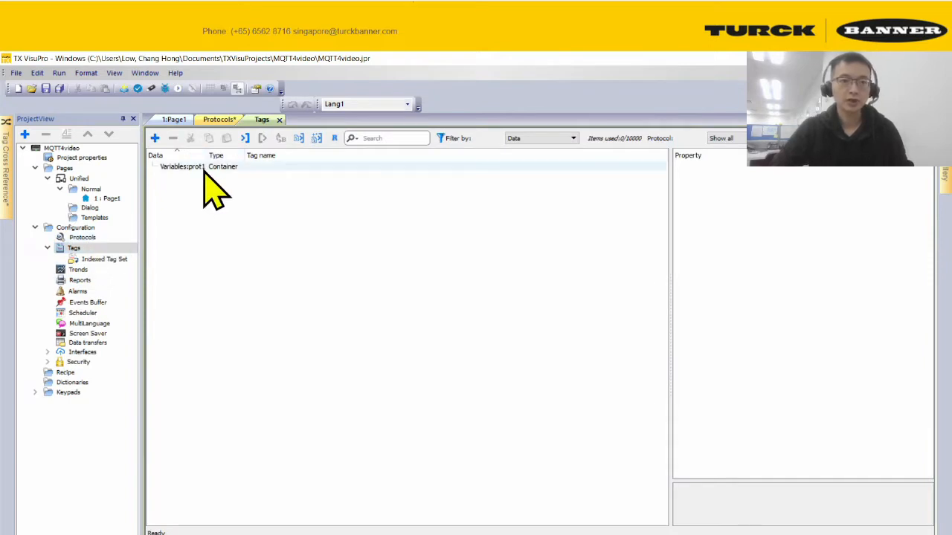
left_click(155, 137)
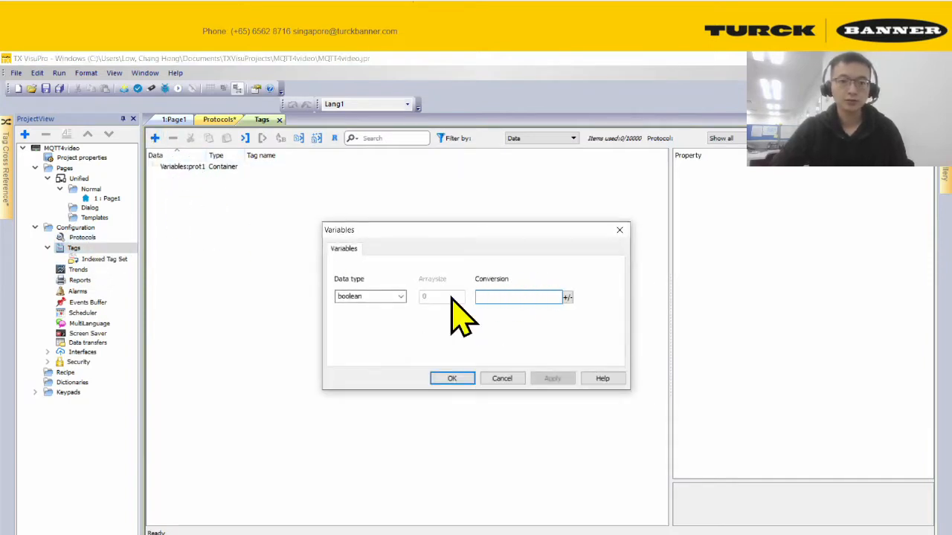
left_click(402, 296)
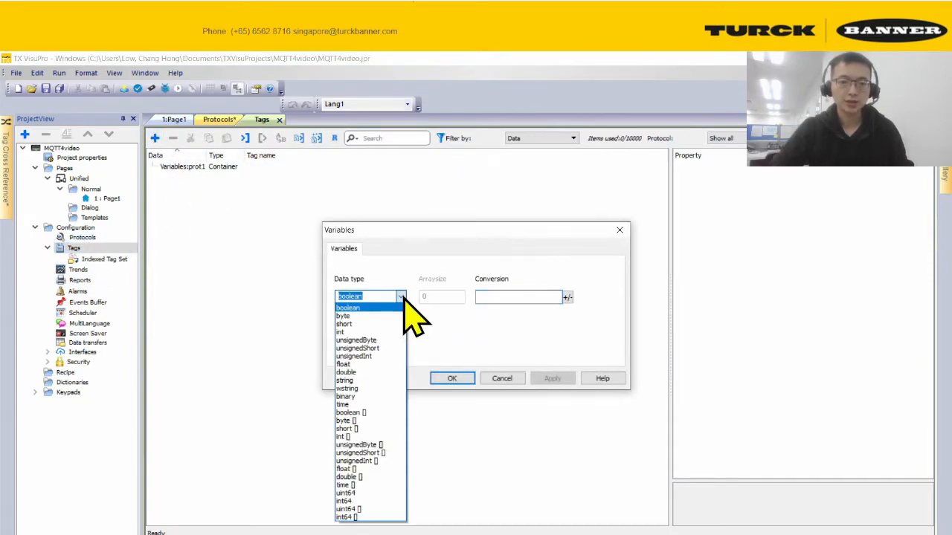
left_click(377, 332)
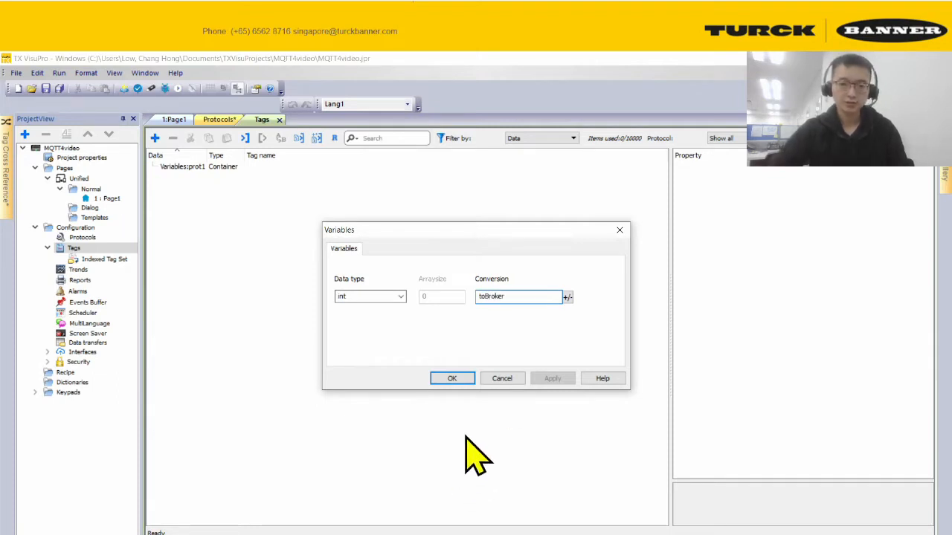
left_click(451, 381)
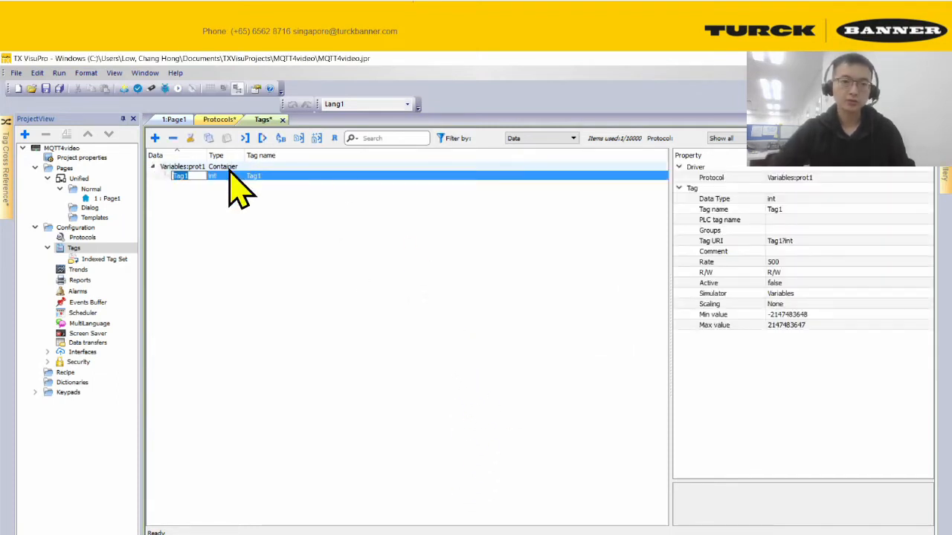
left_click(225, 221)
left_click(192, 179)
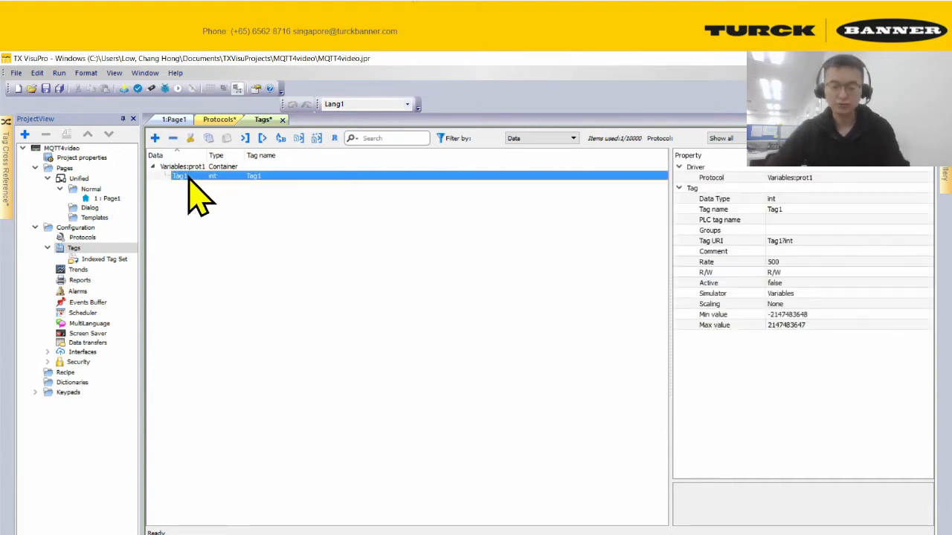
left_click(174, 138)
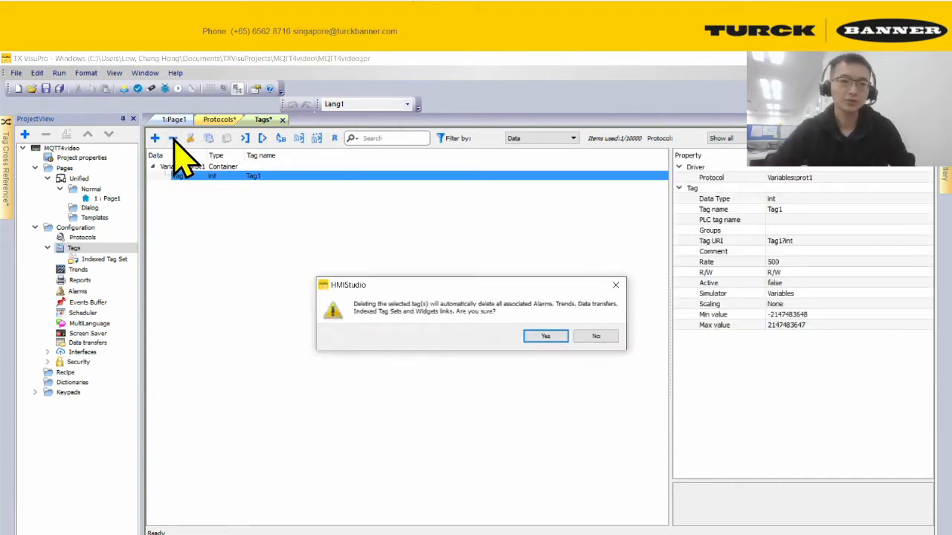
left_click(545, 336)
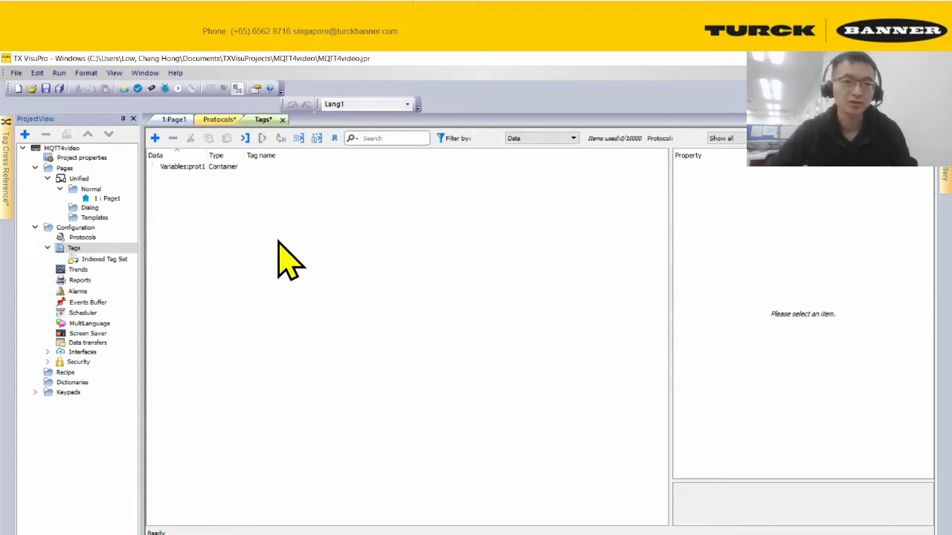
Step: Add a tag of data type int under the Variables protocol and name it toBroker
left_click(156, 139)
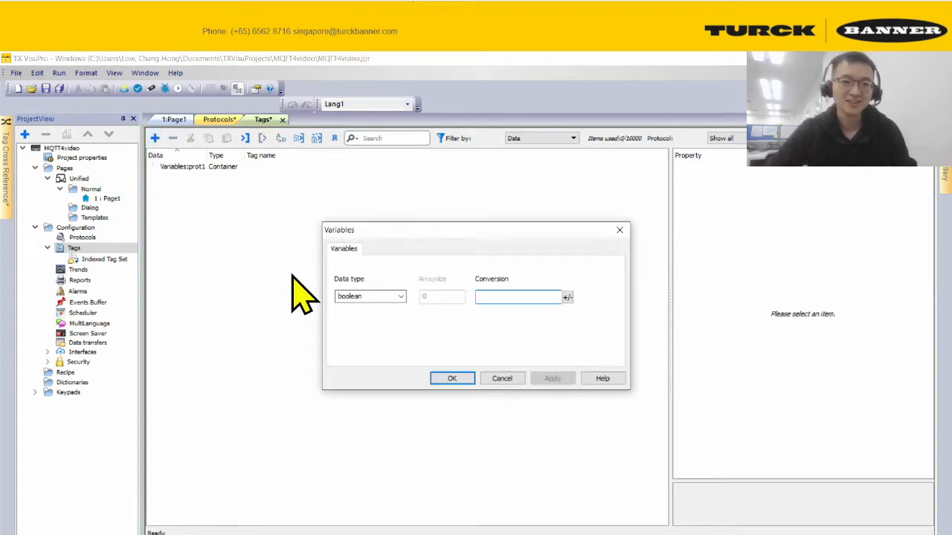
left_click(399, 296)
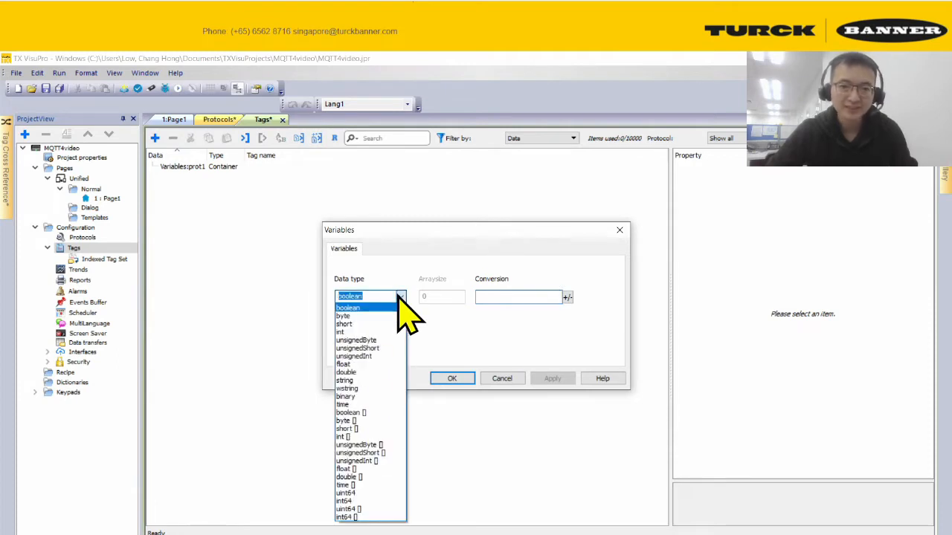
left_click(362, 332)
left_click(451, 379)
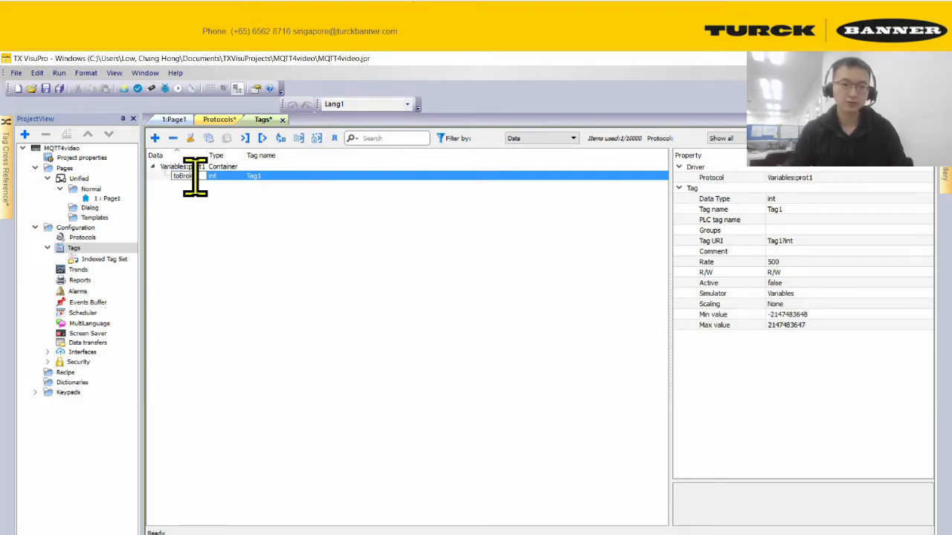
key("Return")
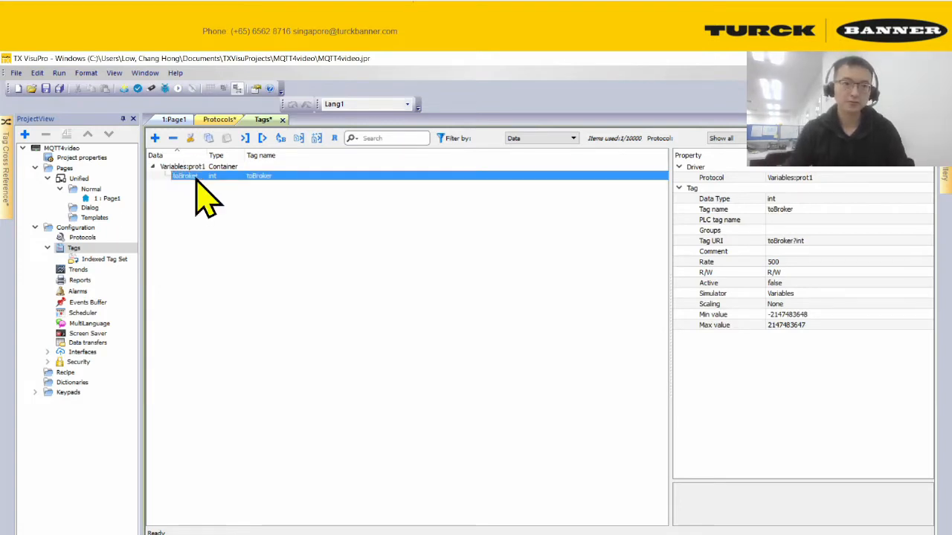
Step: Add a second int tag under the Variables protocol and name it fromBroker
left_click(155, 138)
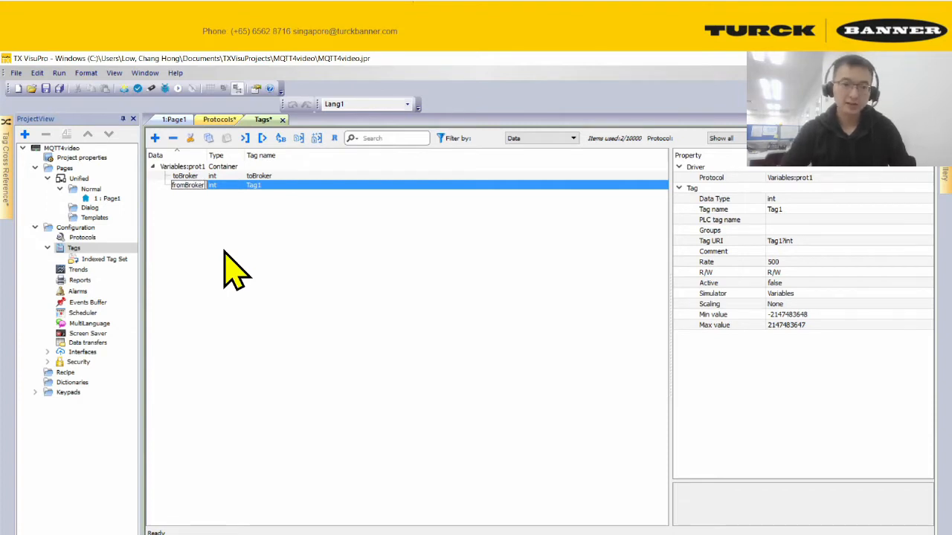
key("Return")
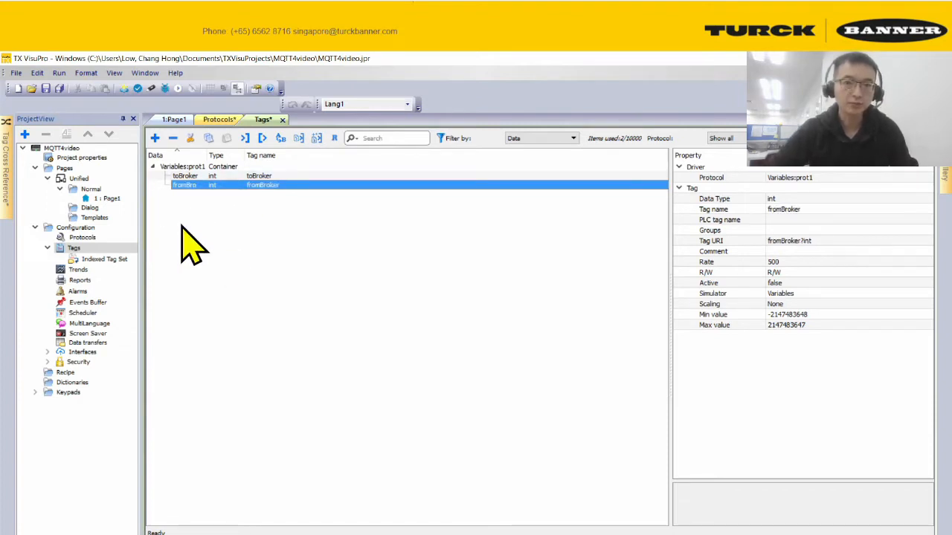
left_click(289, 264)
left_click(181, 177)
left_click(186, 185)
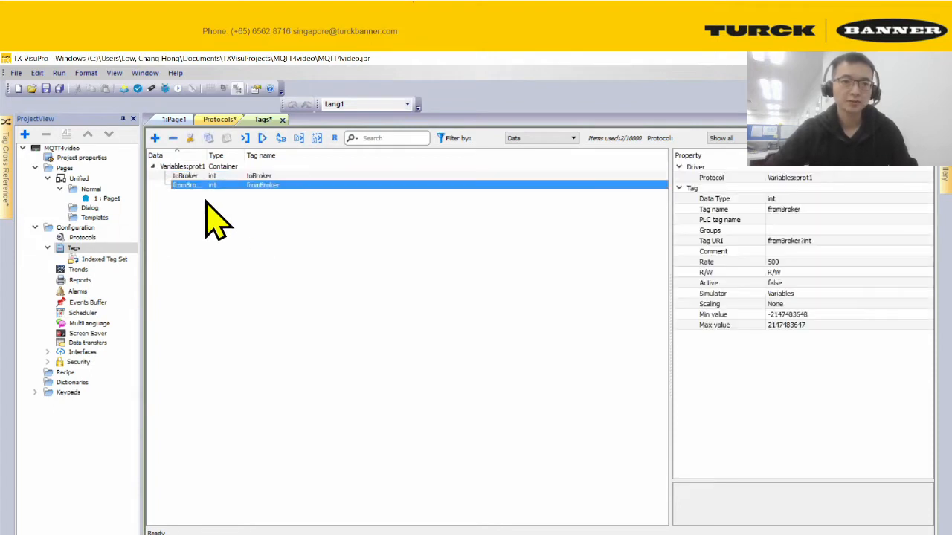
Step: Open Page1 and place a text label from the widget gallery in the upper-left part of the page
double_click(104, 200)
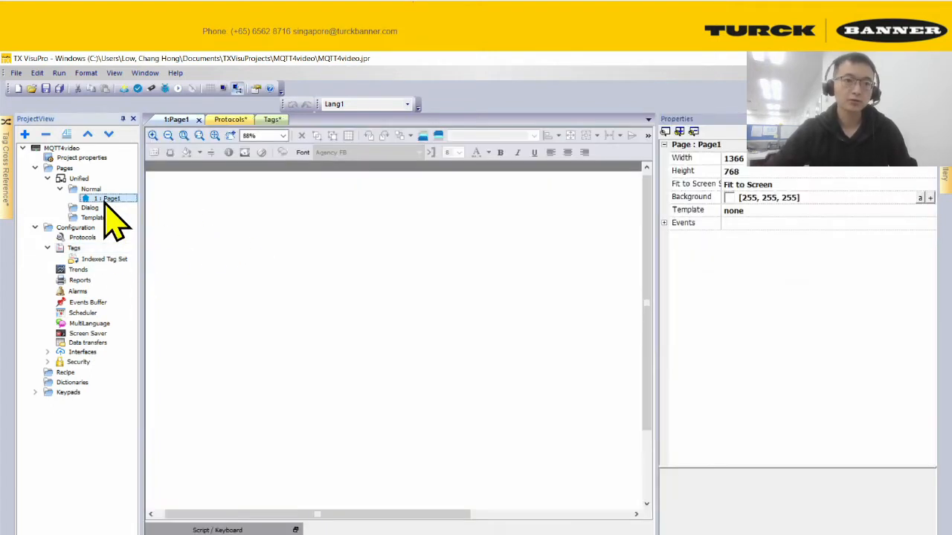
left_click(117, 227)
left_click(111, 199)
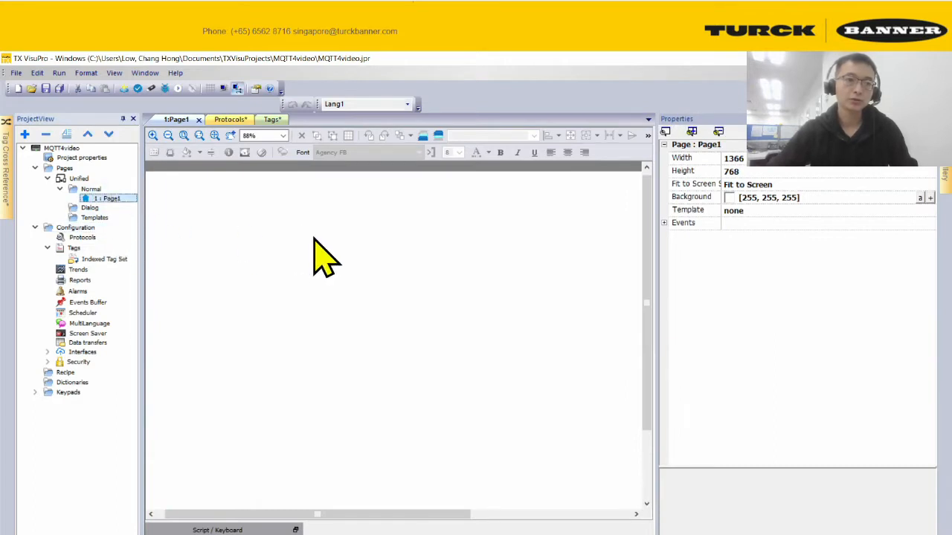
left_click(299, 251)
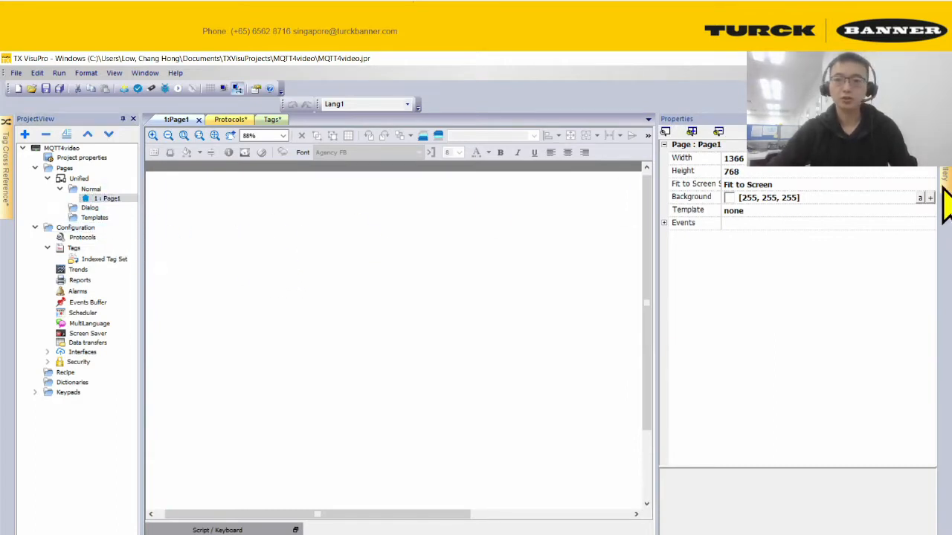
mouse_move(943, 190)
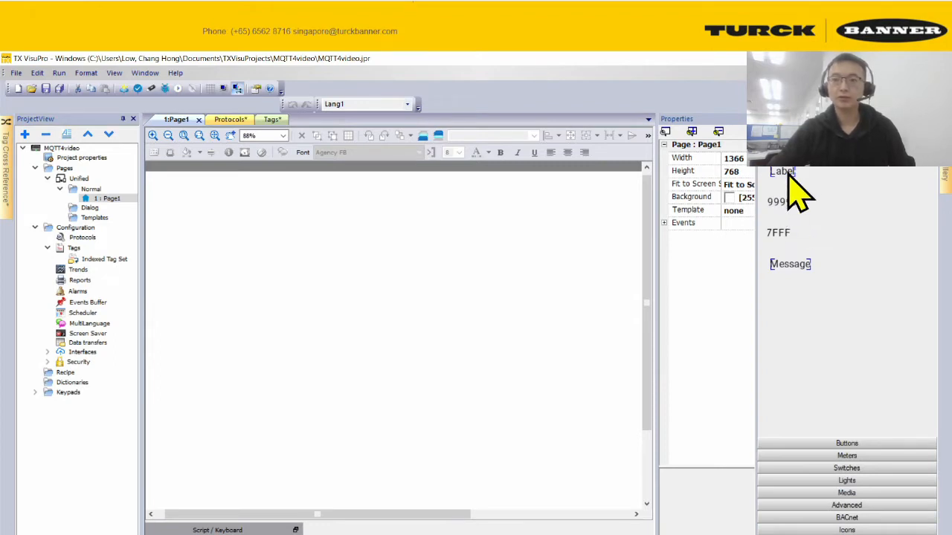
left_click_drag(790, 179, 364, 232)
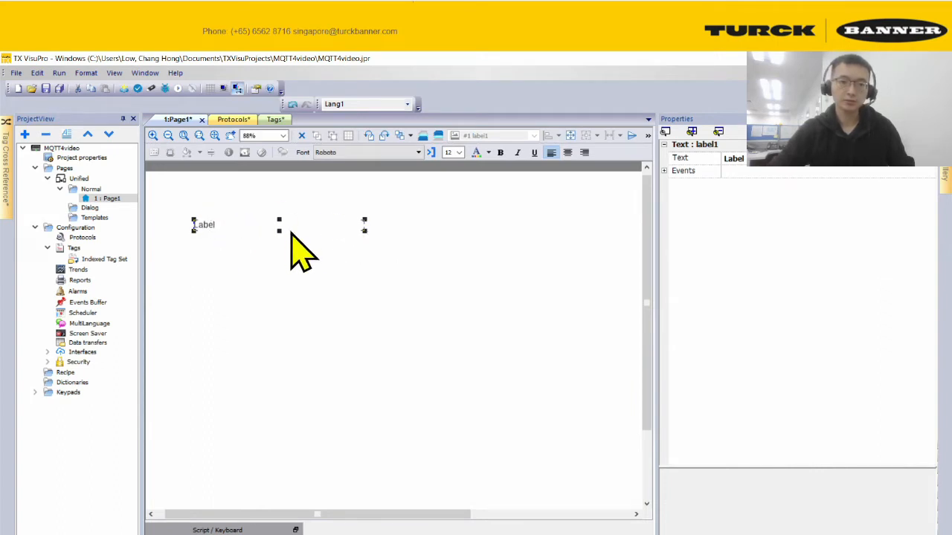
Step: Enlarge the text label on Page1 slightly by extending its lower-right corner
left_click(364, 229)
left_click(347, 227)
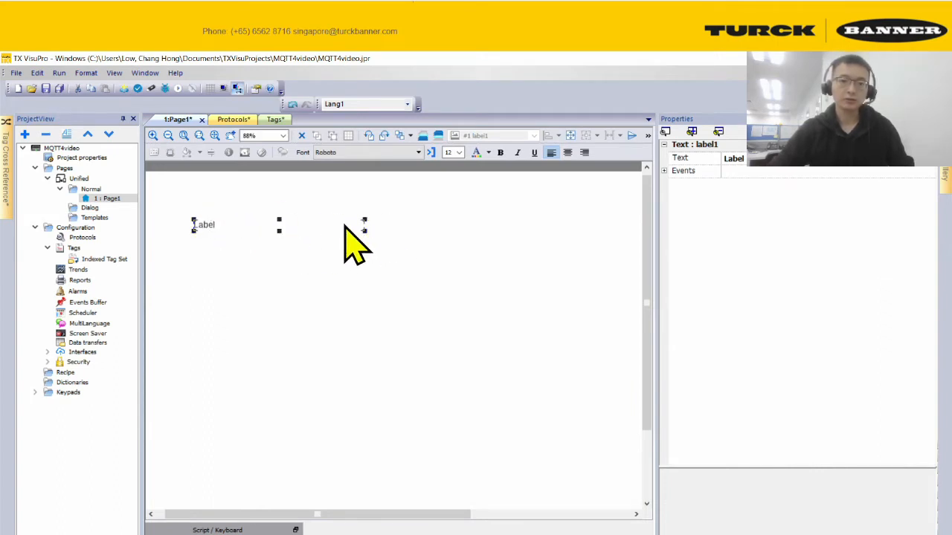
left_click_drag(366, 233, 366, 239)
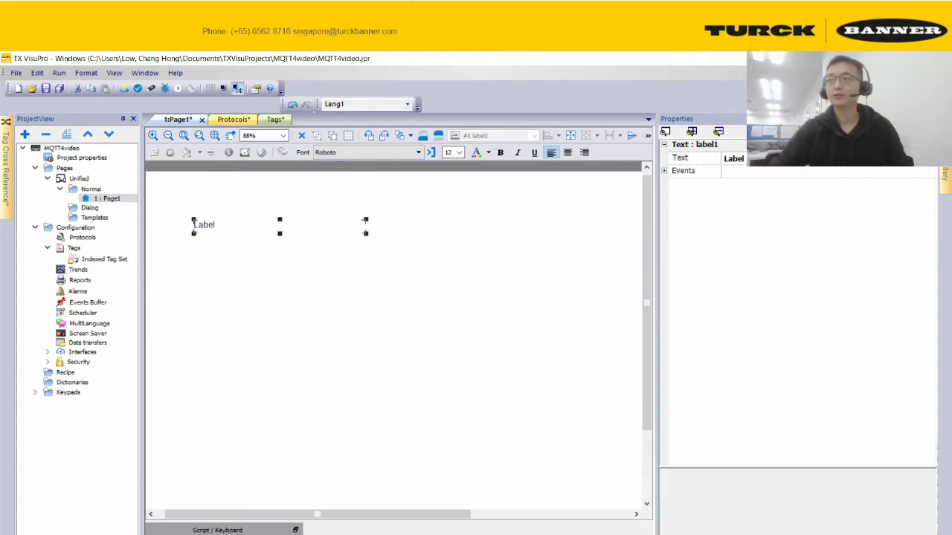
key("alt+Tab")
key("alt+Tab")
key("alt+Tab")
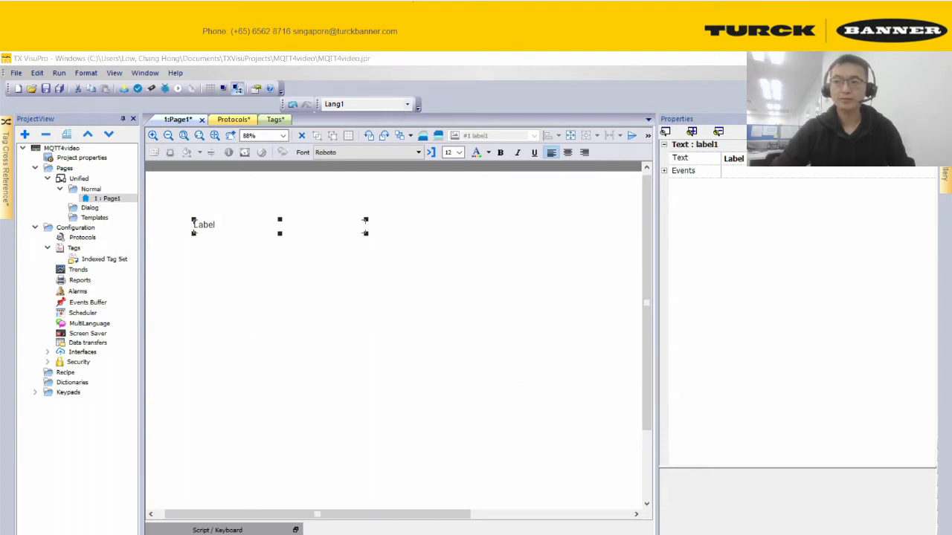
Step: Replace the label's text with two lines: "toBroker: [toBroker|format(#.0)]" and "fromBroker: [fromBroker|format(#.0)]"
double_click(235, 224)
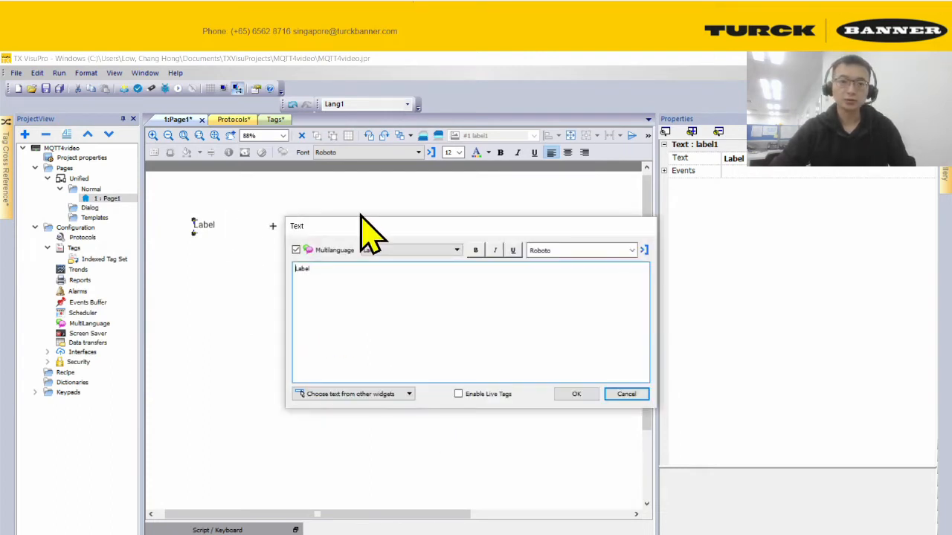
left_click_drag(318, 274, 250, 264)
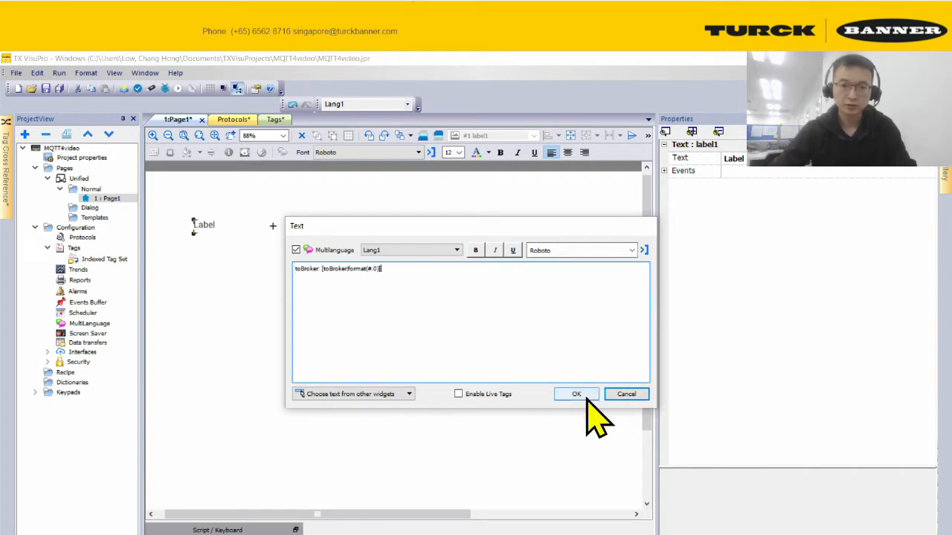
left_click_drag(401, 272, 245, 270)
key("ctrl+c")
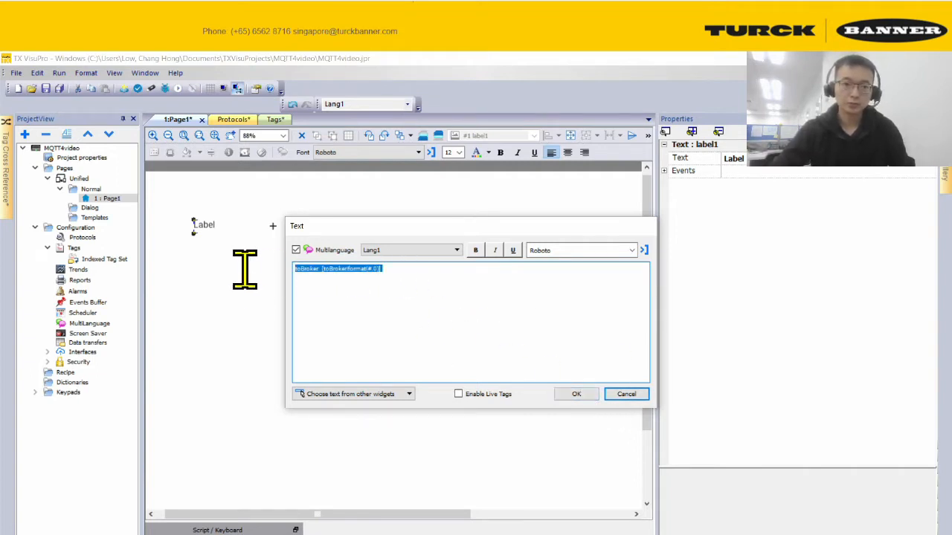
left_click(387, 279)
key("Return")
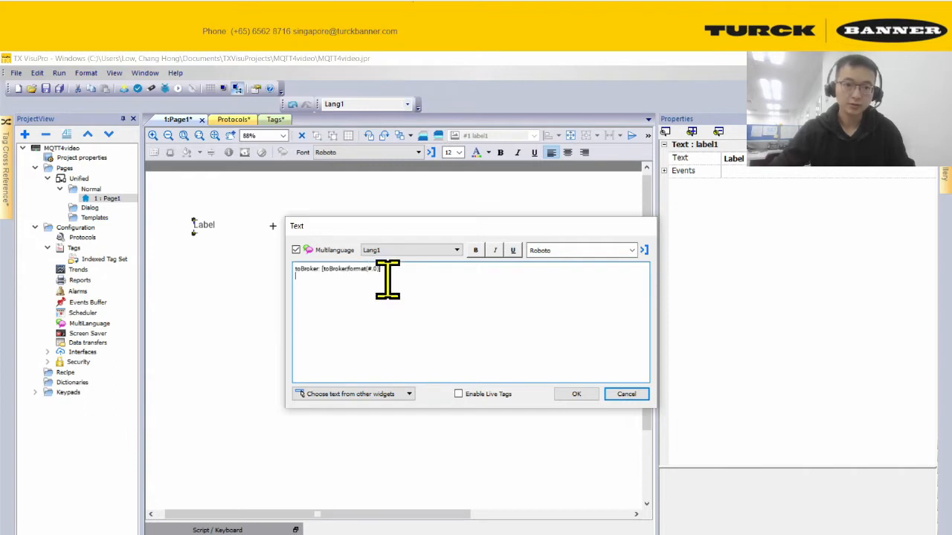
key("ctrl+v")
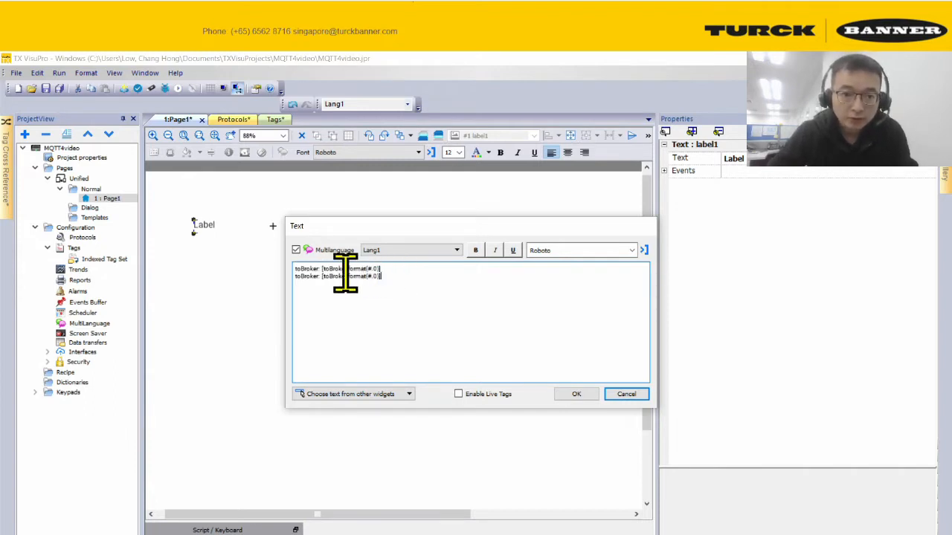
left_click(330, 276)
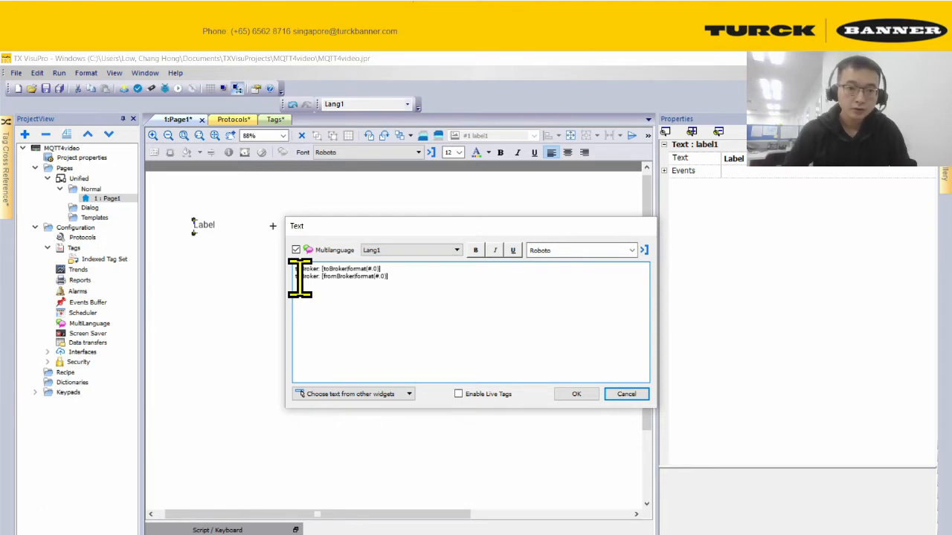
left_click(300, 276)
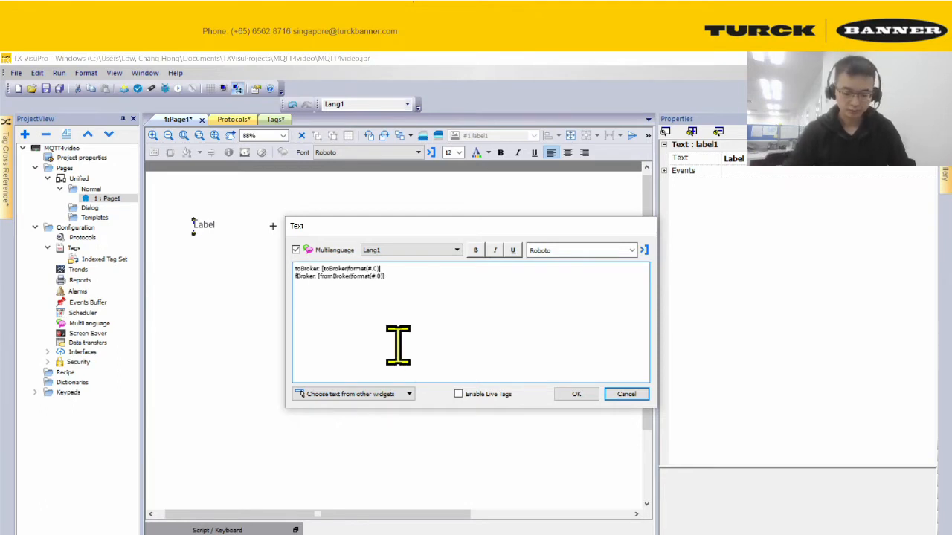
left_click(576, 395)
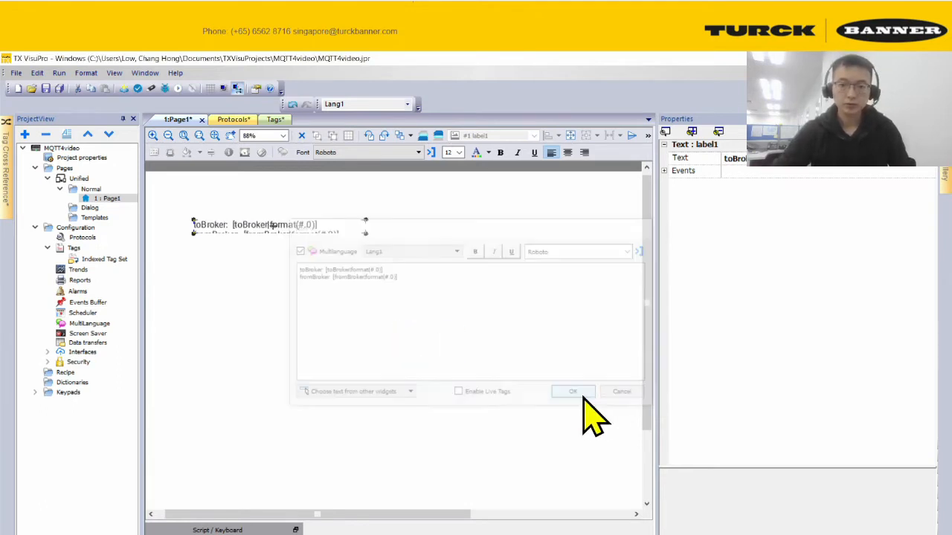
Step: Increase the label's height so that both the toBroker and fromBroker lines fit inside it
key("alt+Tab")
key("alt+Tab")
key("alt+Tab")
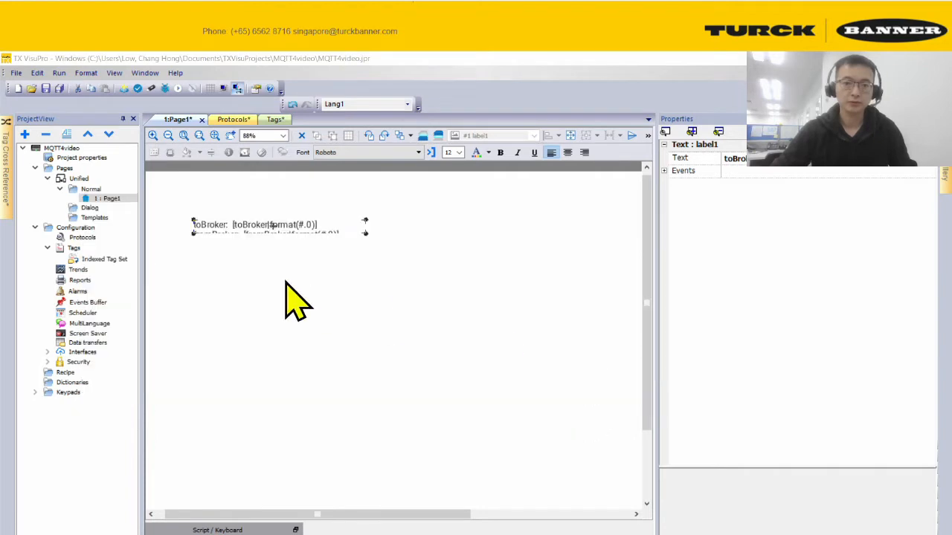
left_click(287, 298)
left_click(321, 232)
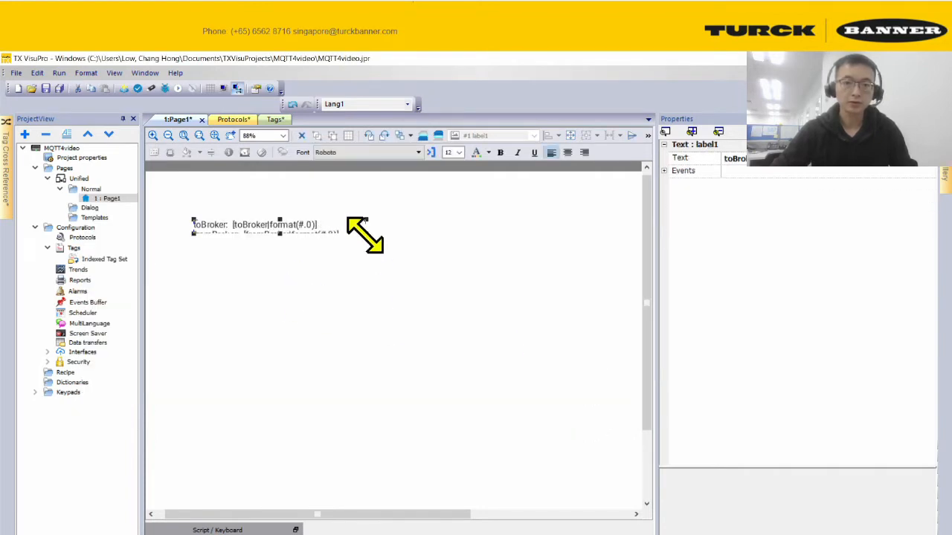
left_click_drag(365, 233, 369, 248)
left_click(385, 300)
left_click(301, 233)
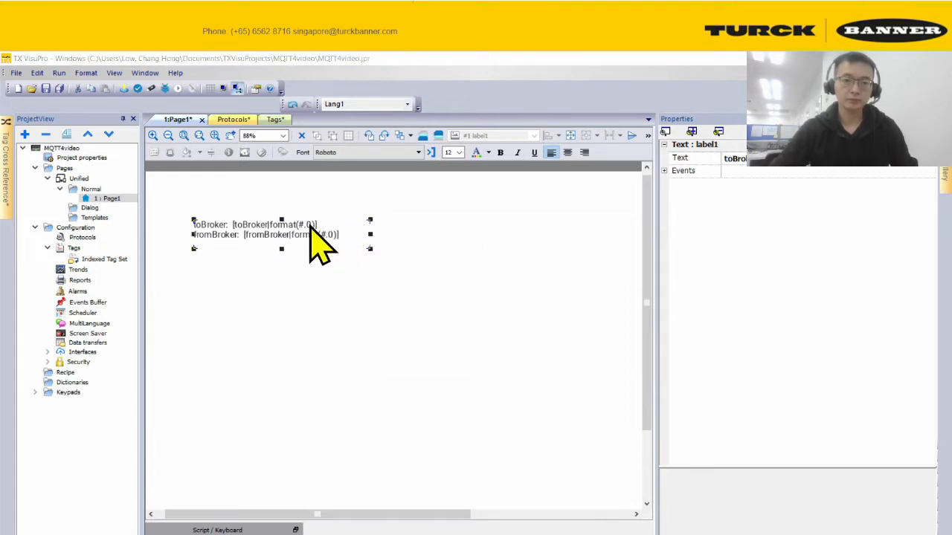
Step: Insert a blank line between the label's toBroker and fromBroker lines and shift the label slightly on the page
double_click(312, 223)
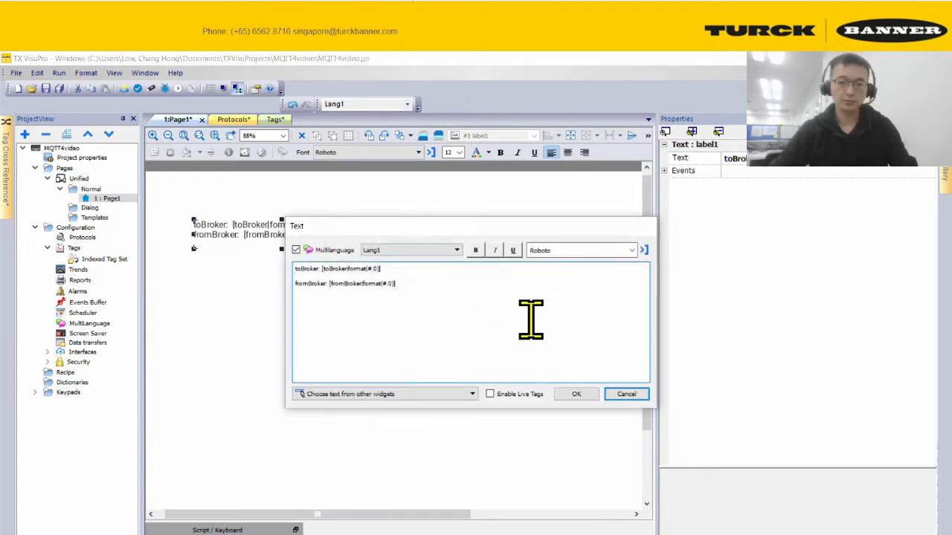
left_click(580, 394)
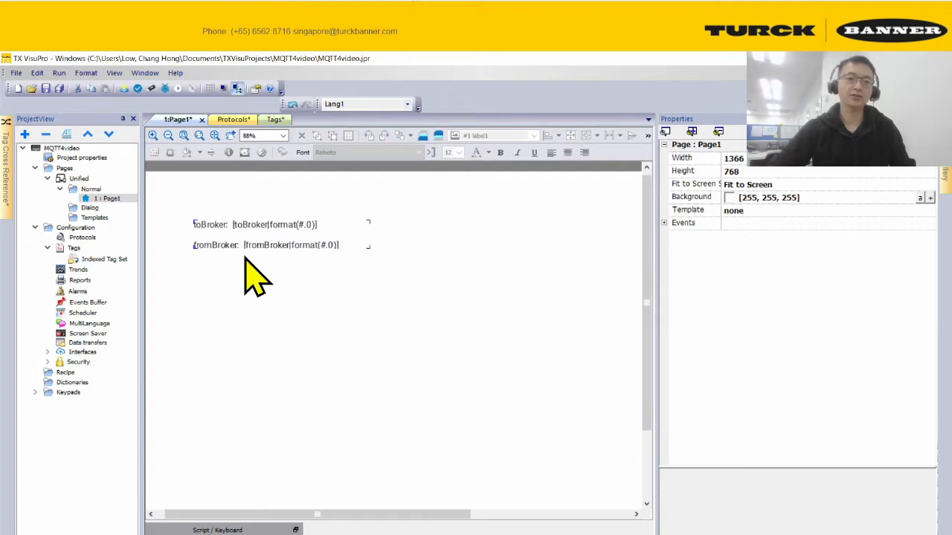
left_click(336, 232)
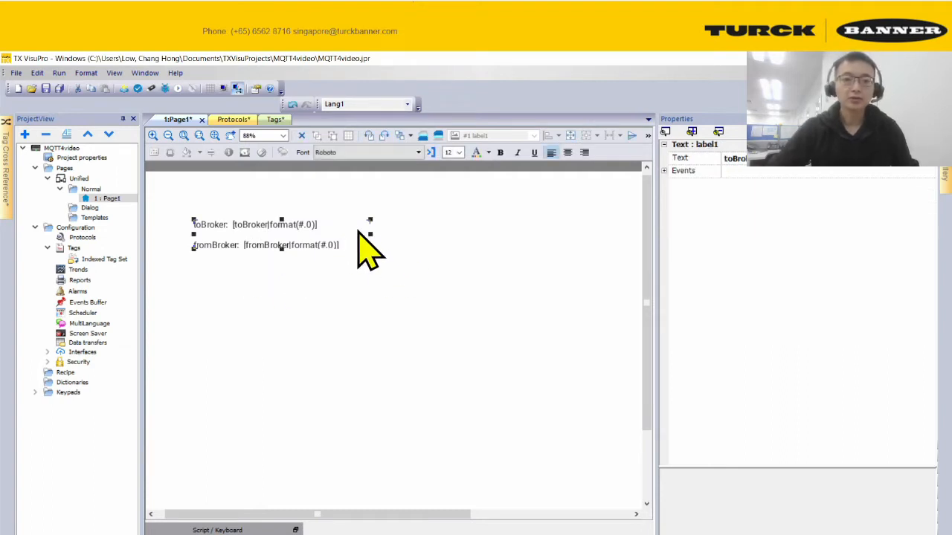
left_click(396, 235)
left_click(343, 237)
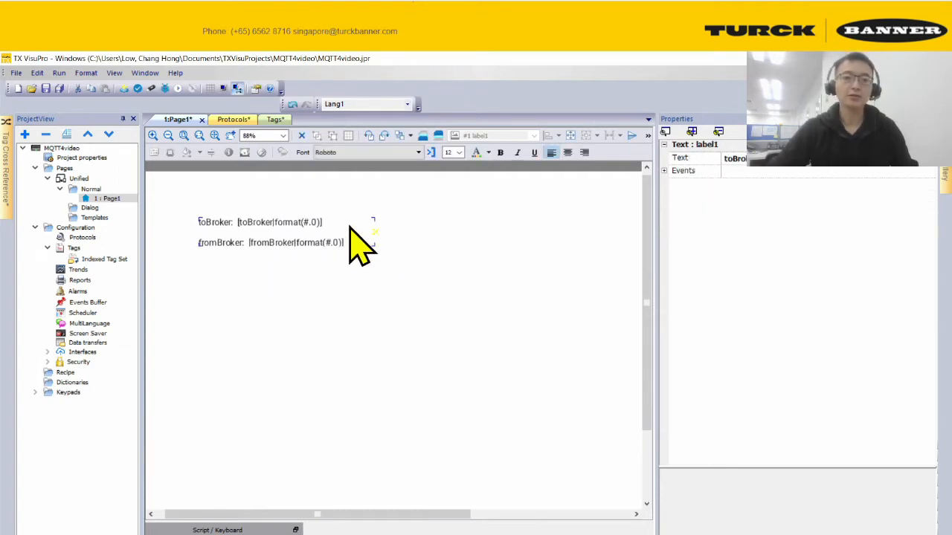
left_click(664, 170)
Step: Duplicate the two-line label and place the copy directly below the original, aligned with it
left_click(312, 220)
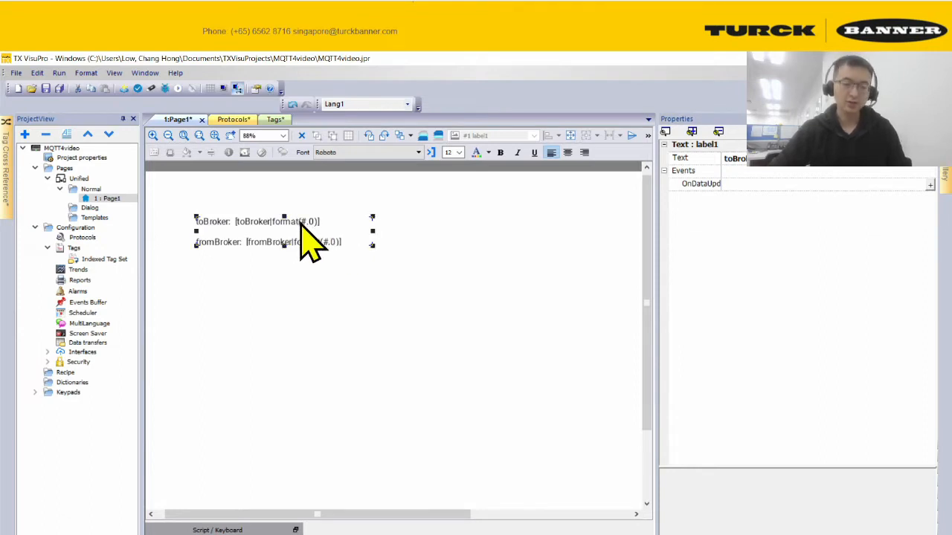
key("ctrl+c")
key("ctrl+v")
left_click_drag(355, 267, 252, 281)
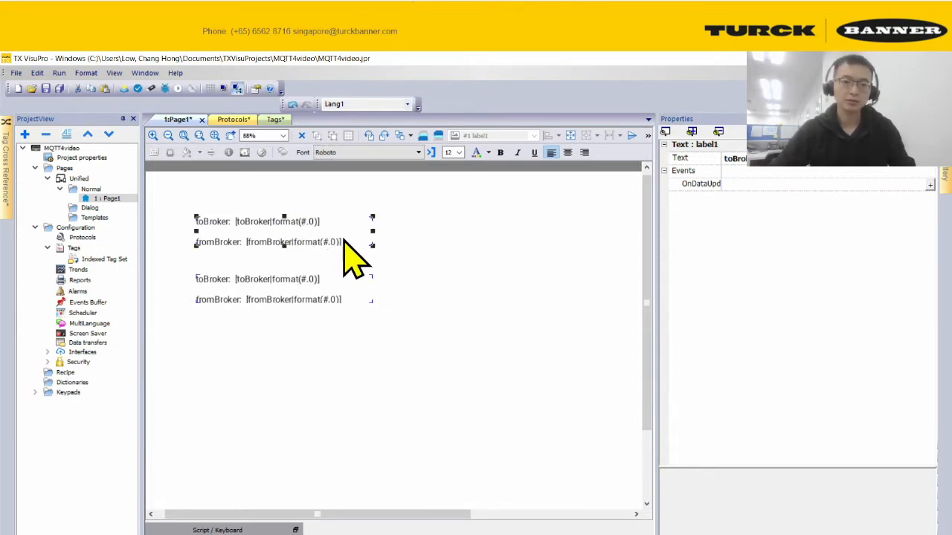
Step: Remove the fromBroker line from the upper label and reduce its height to fit the toBroker line
double_click(341, 240)
left_click_drag(421, 281, 422, 270)
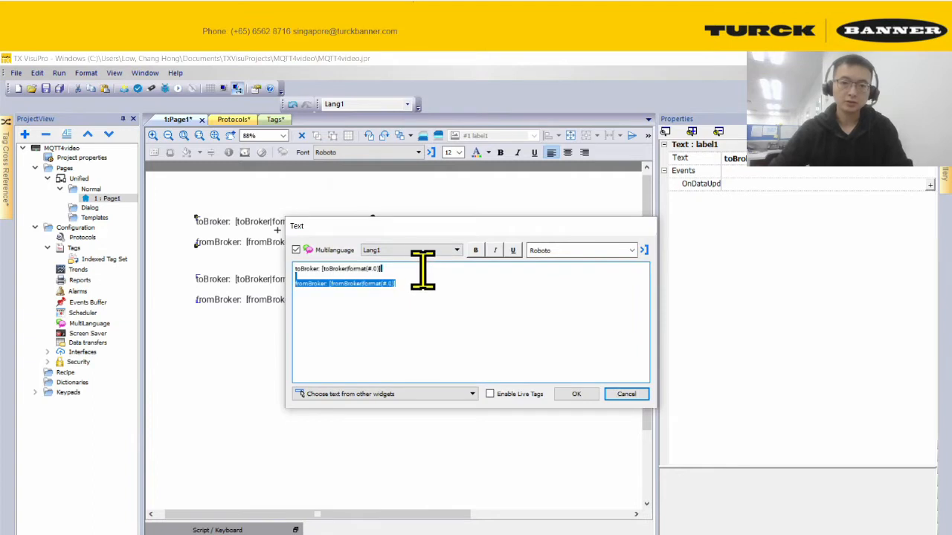
key("BackSpace")
left_click(576, 394)
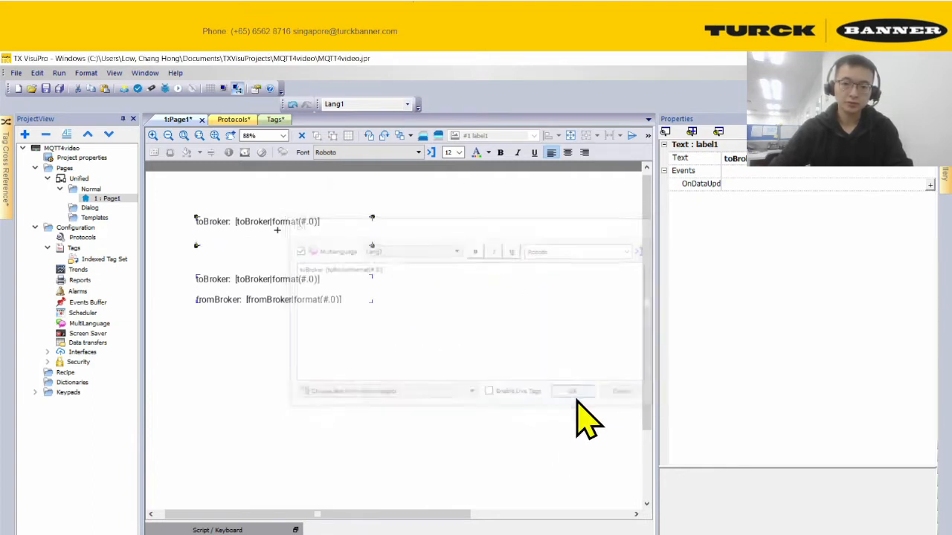
left_click(343, 279)
left_click(326, 242)
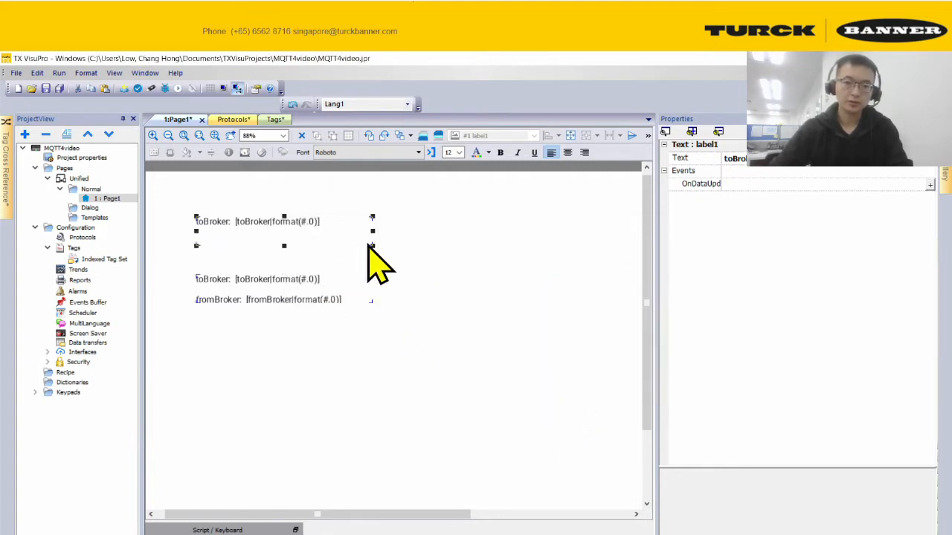
left_click_drag(372, 244, 374, 232)
left_click(342, 260)
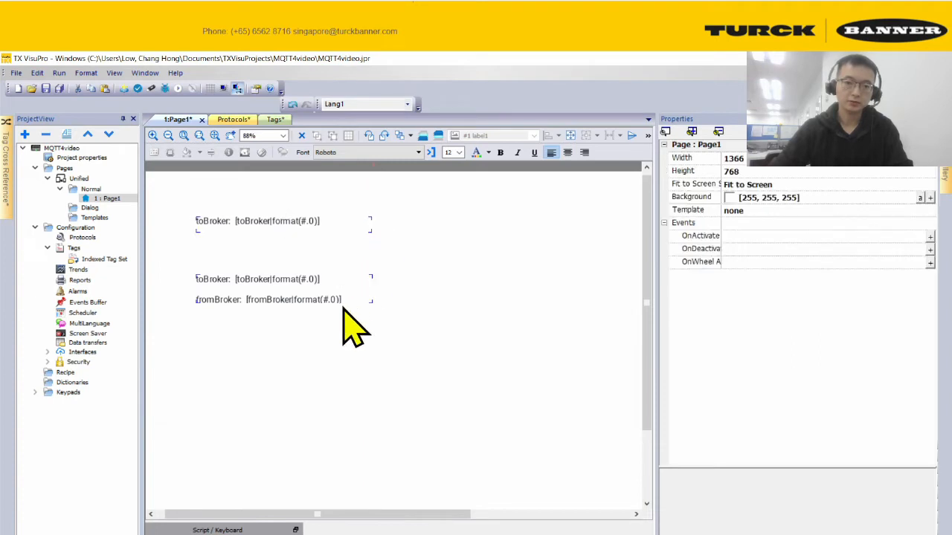
Step: Delete the toBroker line from the lower label, keeping only "fromBroker: [fromBroker|format(#.0)]"
double_click(331, 281)
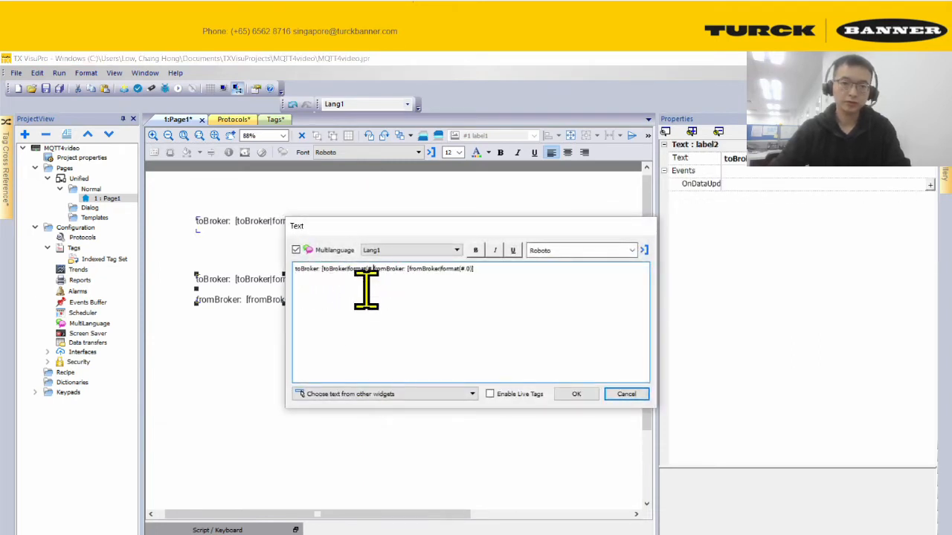
key("BackSpace")
key("BackSpace")
key("BackSpace")
key("BackSpace")
key("BackSpace")
key("BackSpace")
key("BackSpace")
key("BackSpace")
key("BackSpace")
key("BackSpace")
key("BackSpace")
key("BackSpace")
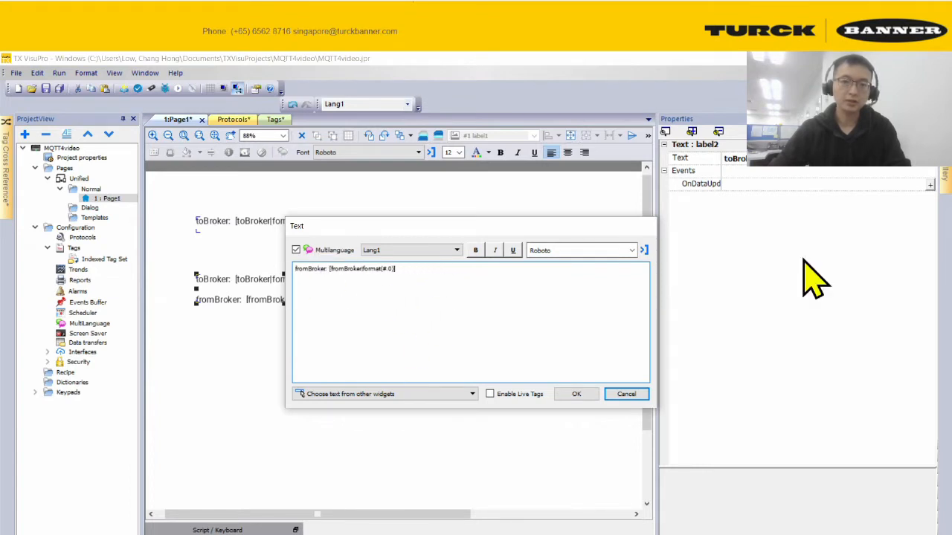
left_click(577, 394)
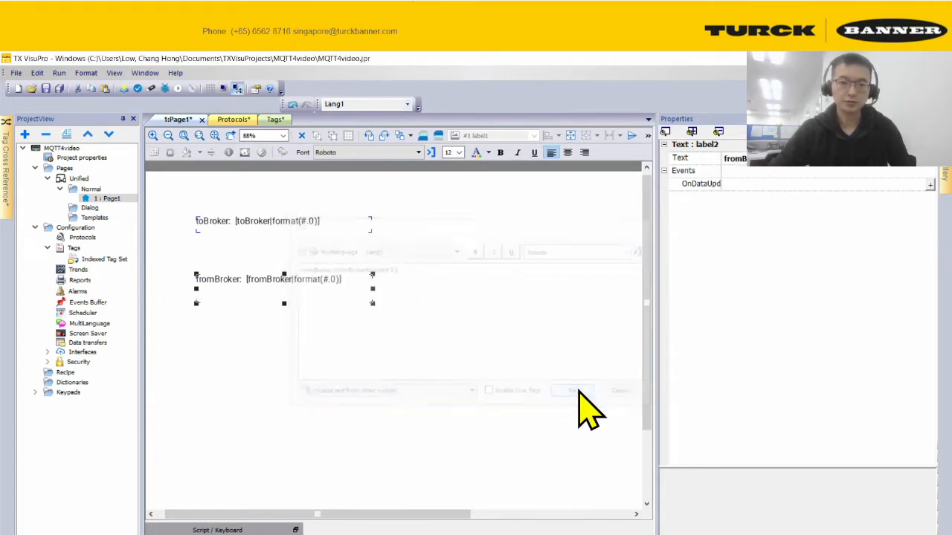
Step: Shrink the fromBroker label to one line in height and move it up just beneath the toBroker label
left_click_drag(373, 303, 372, 288)
left_click_drag(311, 284, 312, 256)
left_click(506, 297)
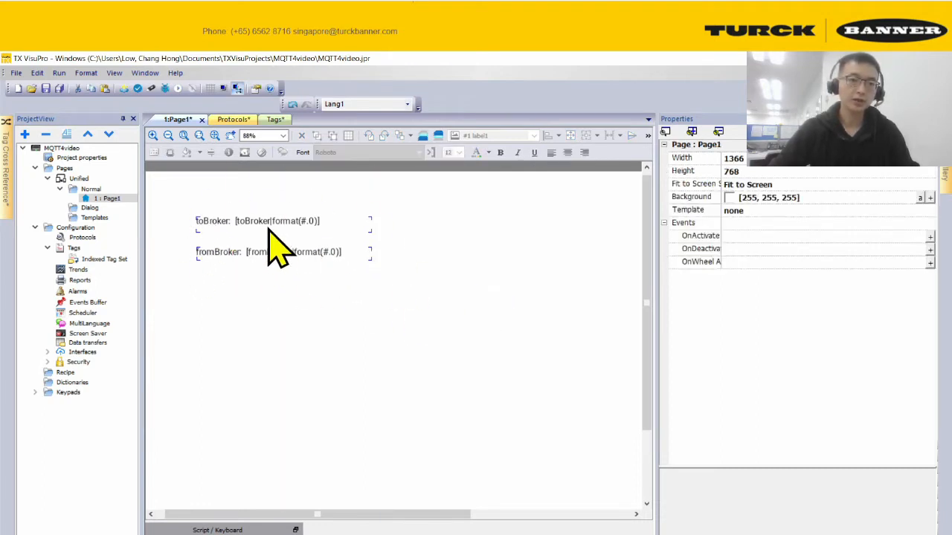
Step: Start the project simulation and agree to save the project
left_click(179, 89)
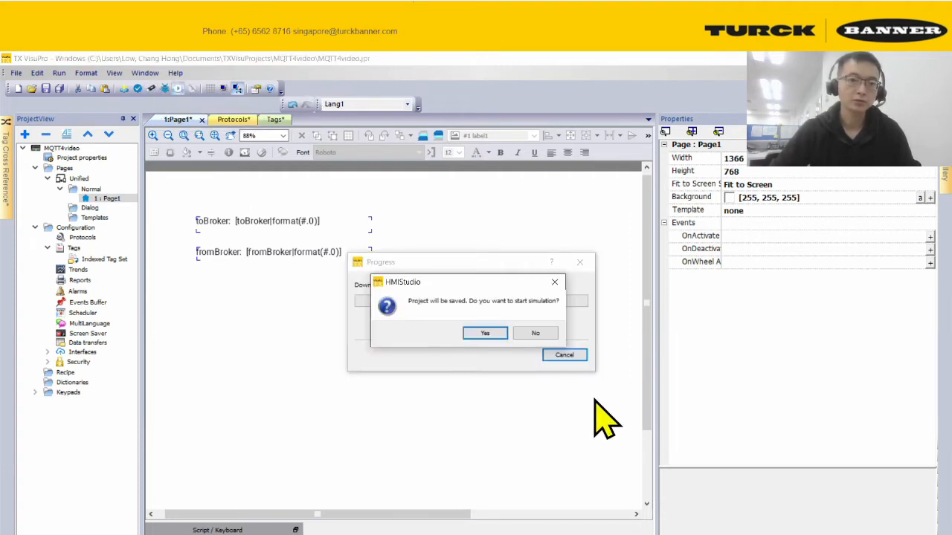
left_click(494, 331)
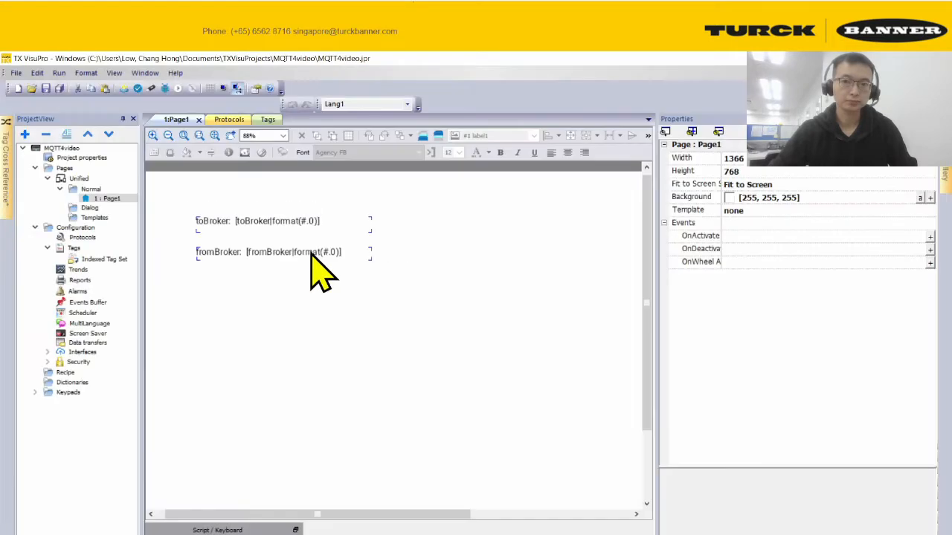
Step: Inspect the text expression of the toBroker label on Page1
left_click(251, 220)
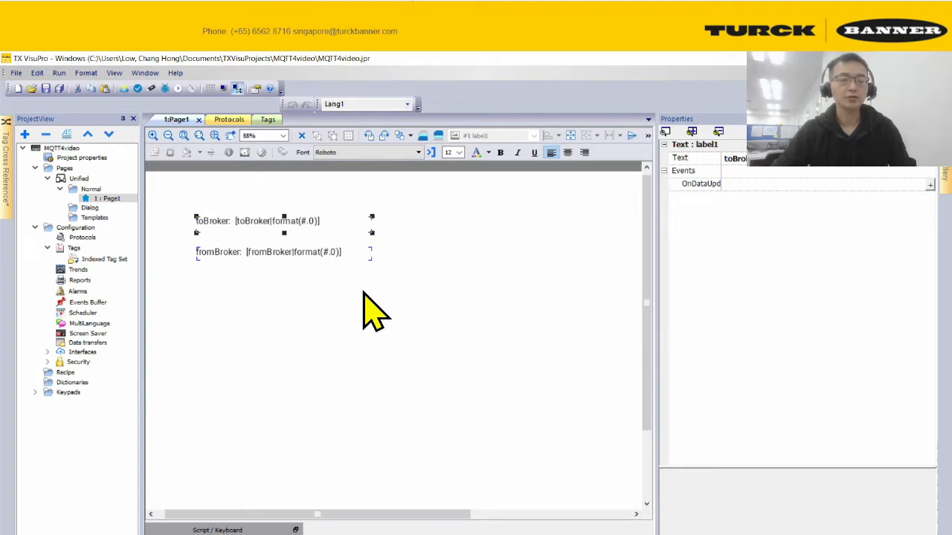
left_click(257, 264)
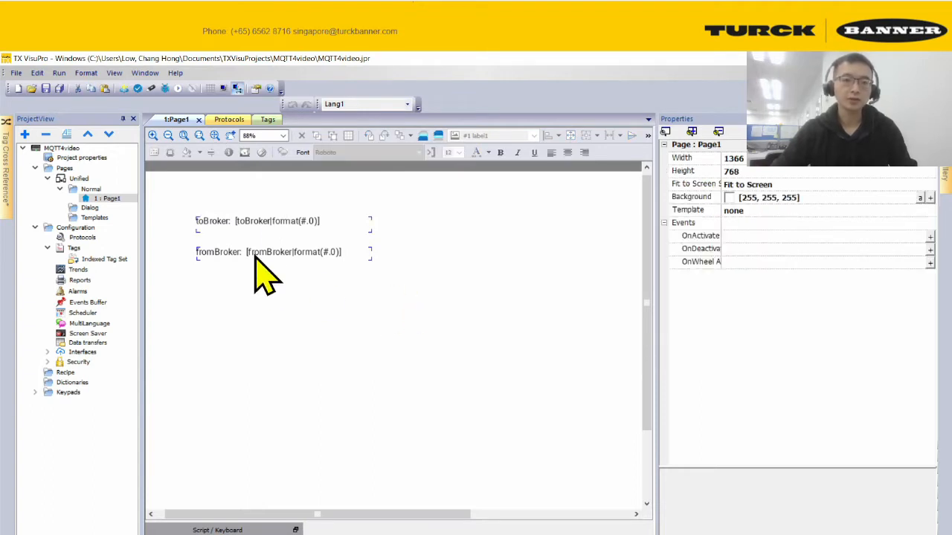
double_click(270, 220)
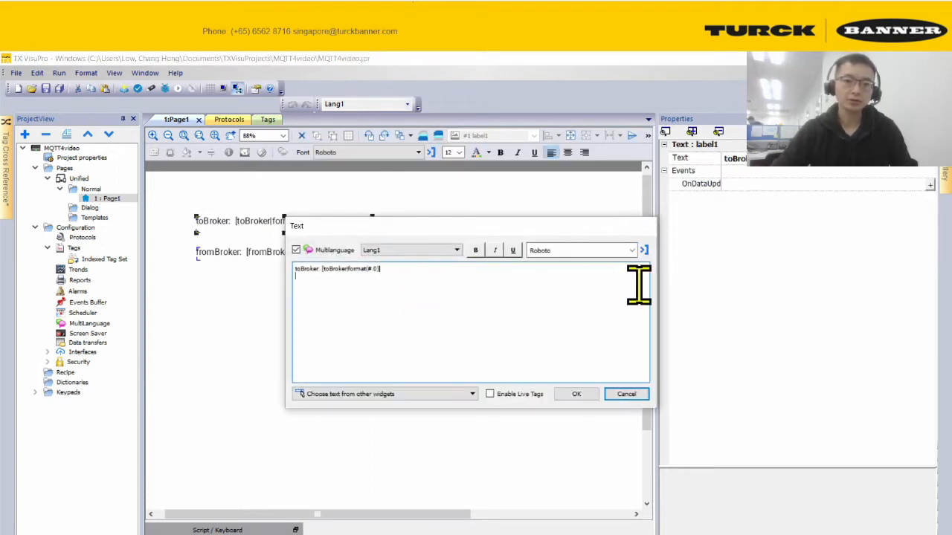
left_click(628, 394)
left_click(415, 364)
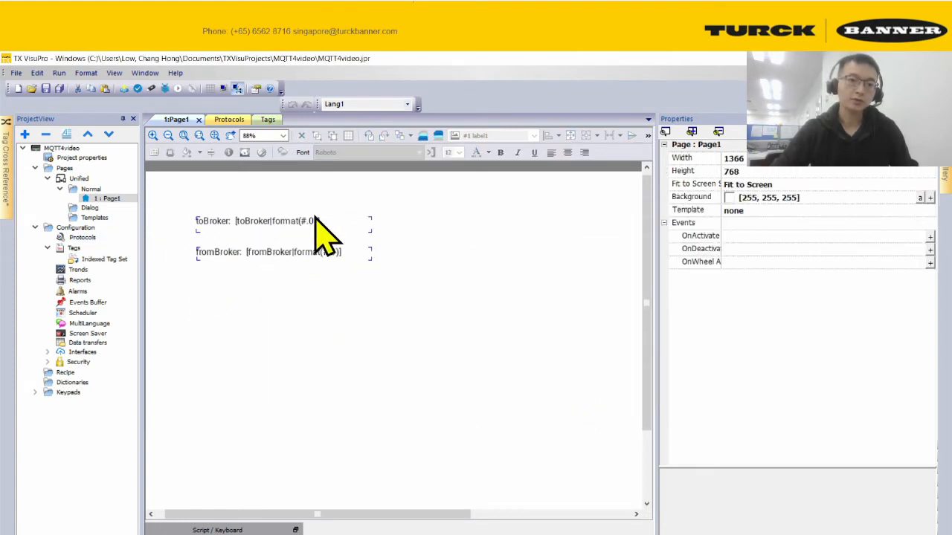
left_click(219, 223)
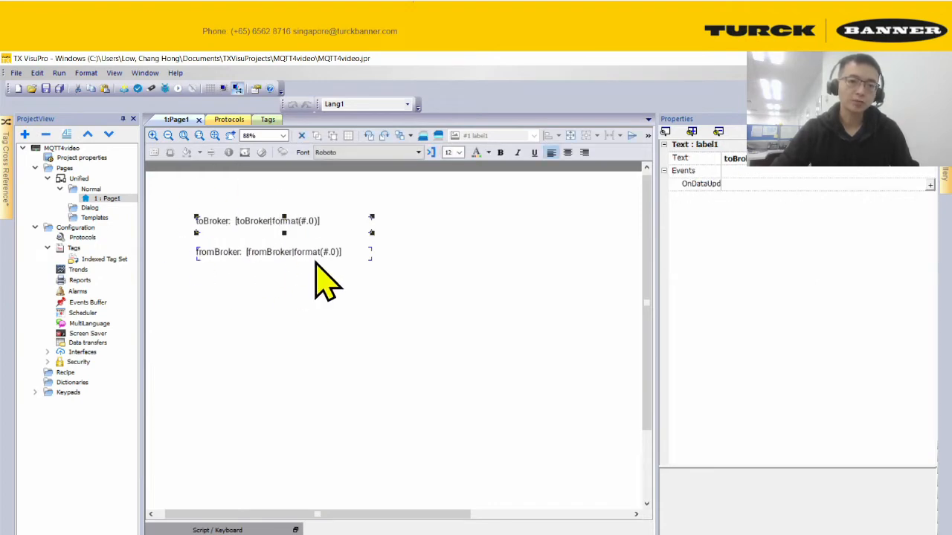
Step: Add a new schedule in the project's Scheduler and set its type to HighResolution
left_click(244, 254)
left_click(271, 336)
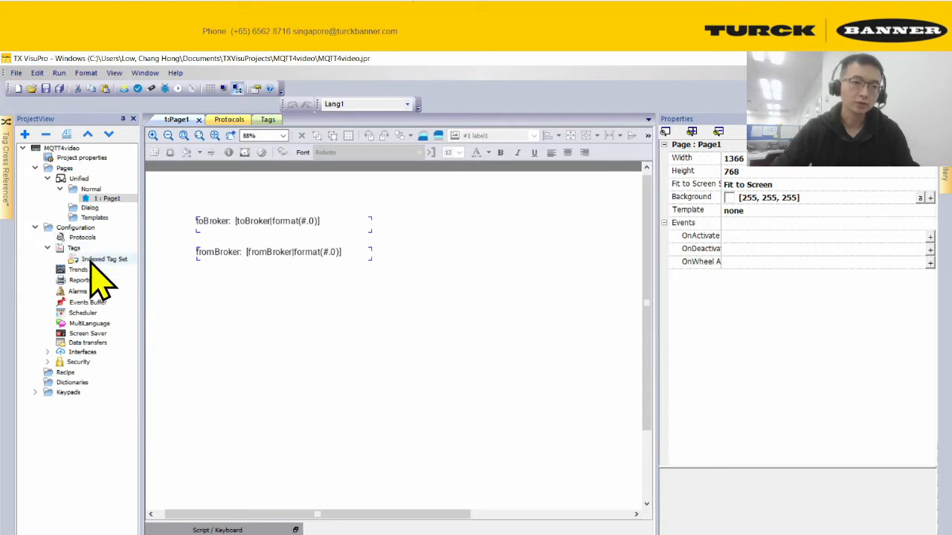
double_click(94, 312)
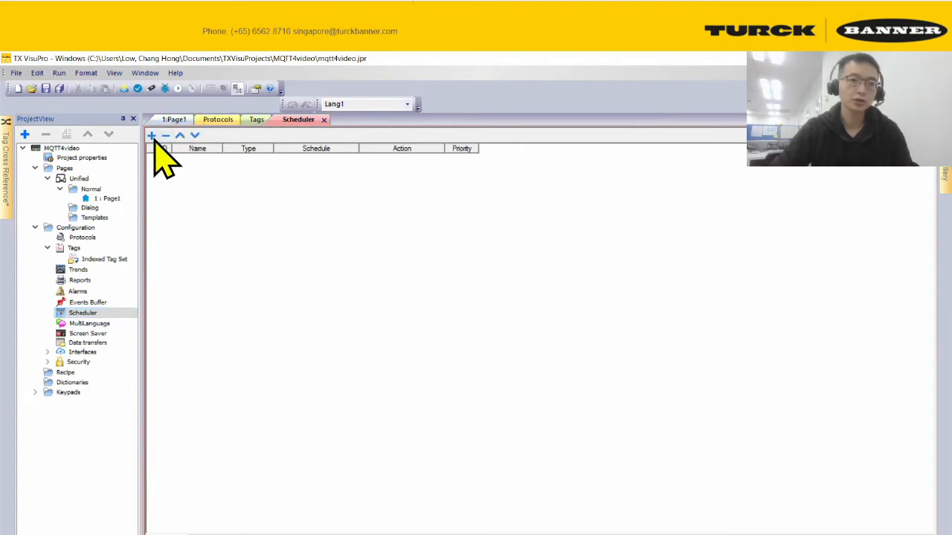
left_click(152, 136)
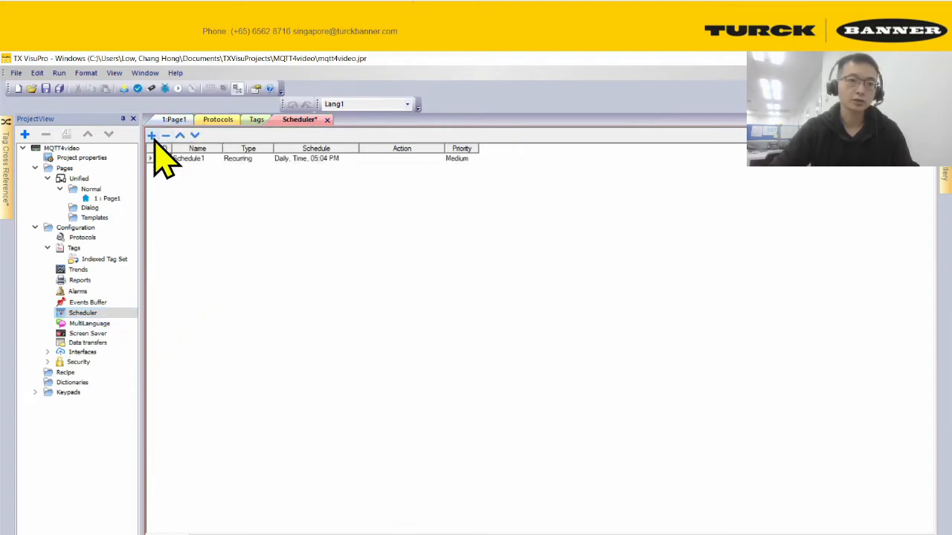
left_click(268, 159)
left_click(261, 176)
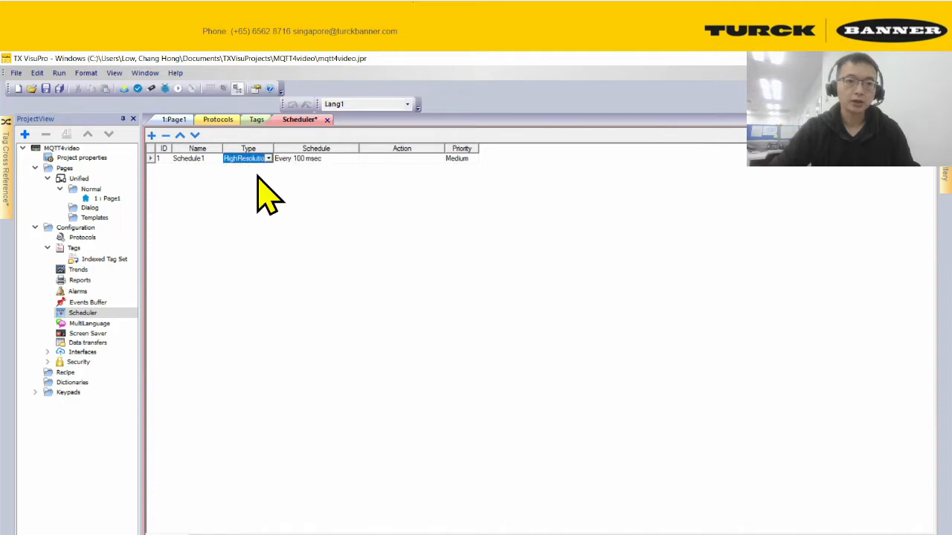
Step: Assign a JavaScript action with the function Schedule1_OnAction to Schedule1
left_click(426, 158)
left_click(438, 159)
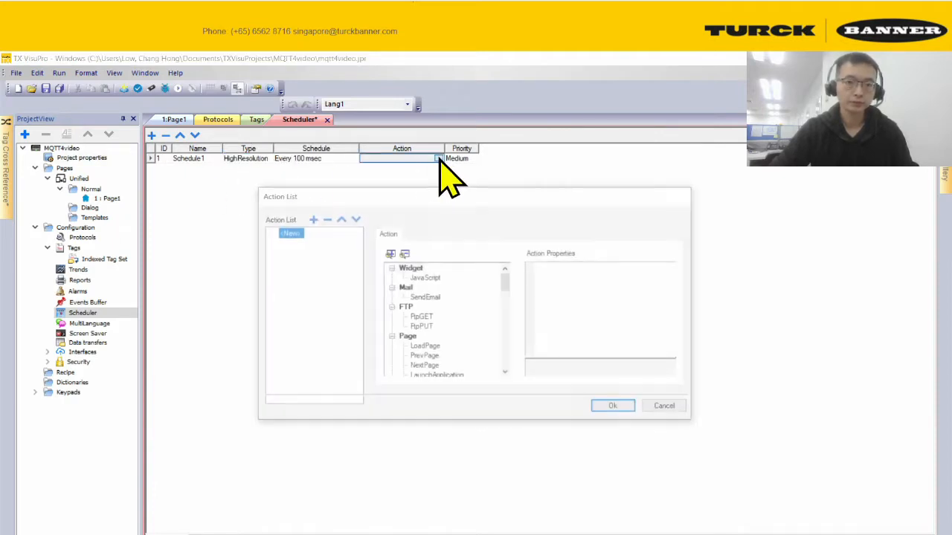
double_click(426, 278)
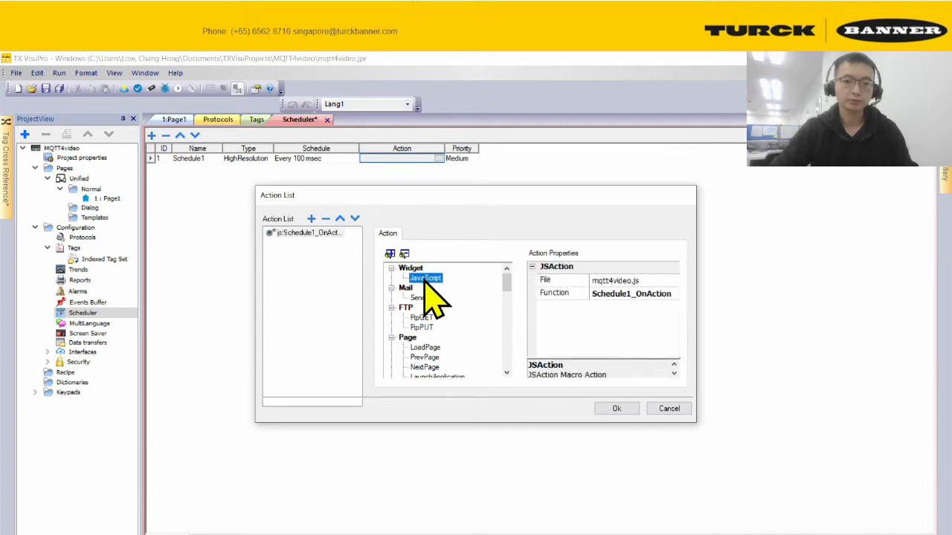
left_click(623, 410)
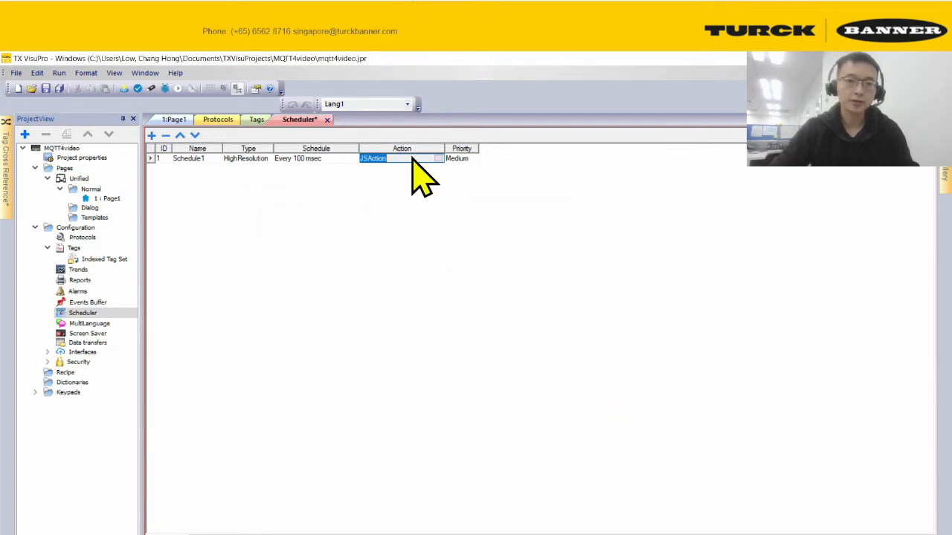
Step: Switch Schedule1's type to Recurring and back to HighResolution
left_click(244, 176)
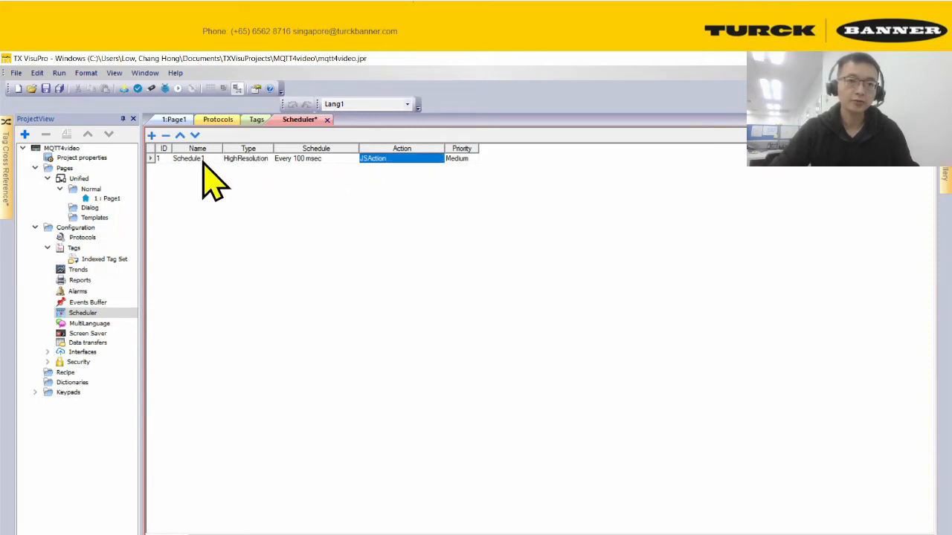
left_click(262, 160)
left_click(268, 159)
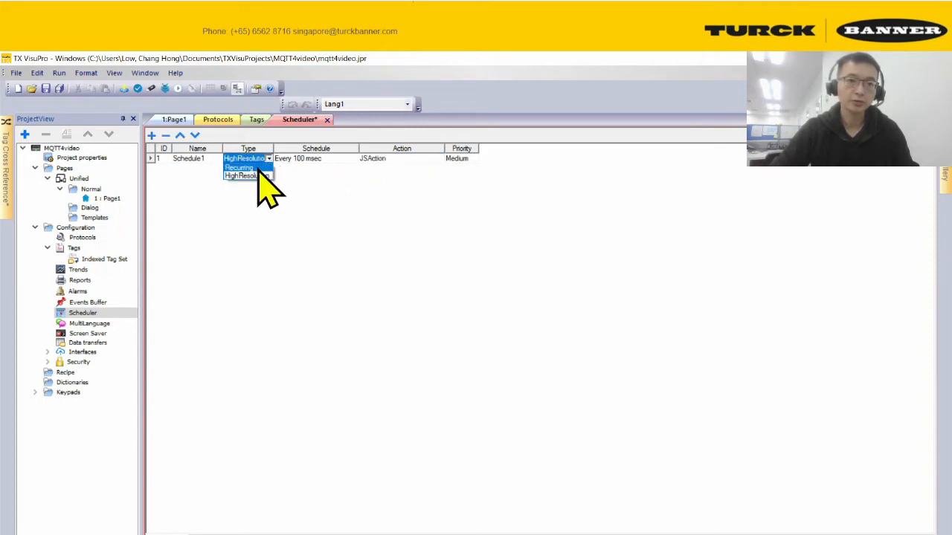
left_click(257, 168)
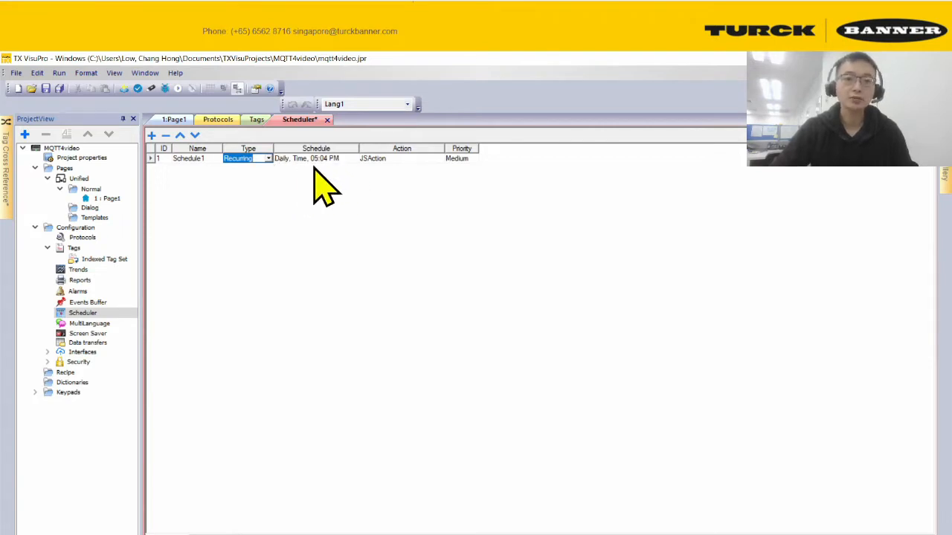
left_click(269, 158)
left_click(257, 174)
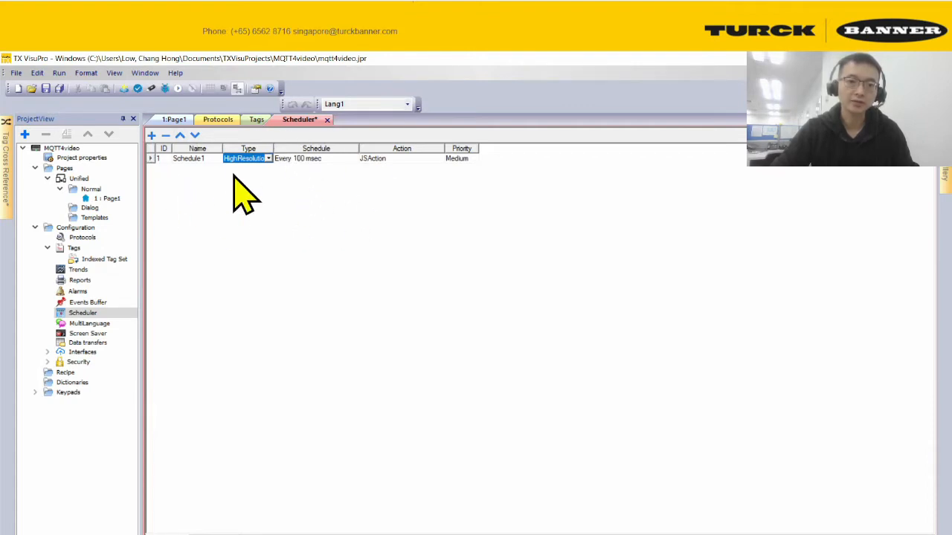
Step: Review the script file and function of Schedule1's JavaScript action and close its action list without changes
left_click(436, 160)
left_click(439, 159)
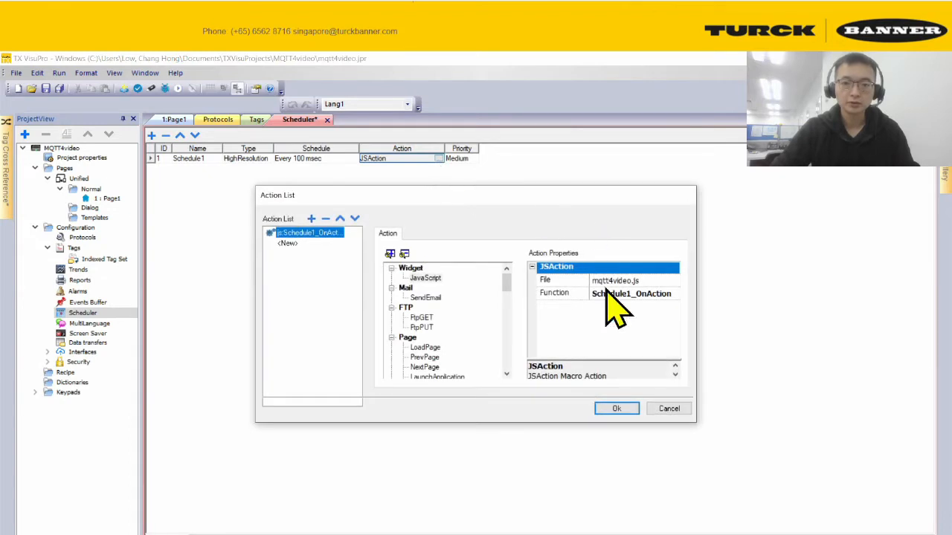
left_click(666, 409)
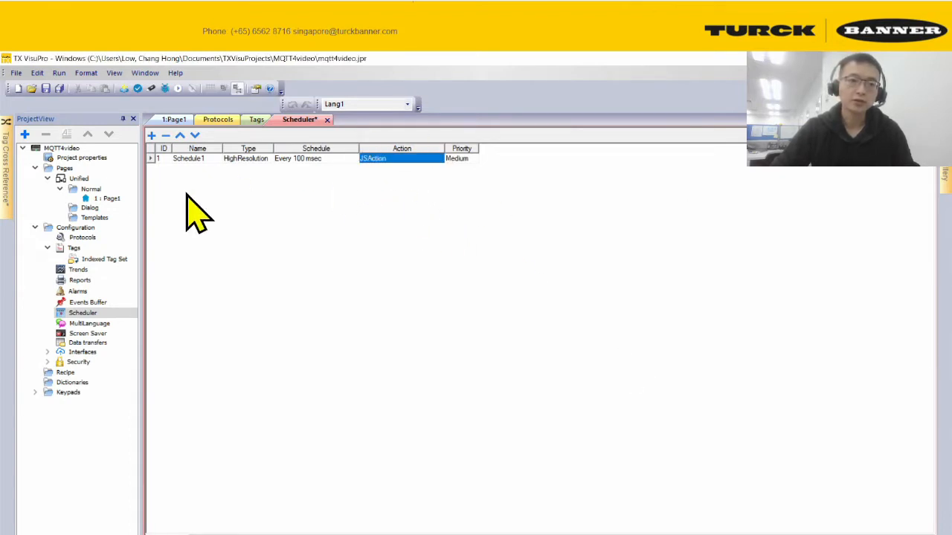
Step: Open the project properties and show the project script in an enlarged script editor
left_click(91, 158)
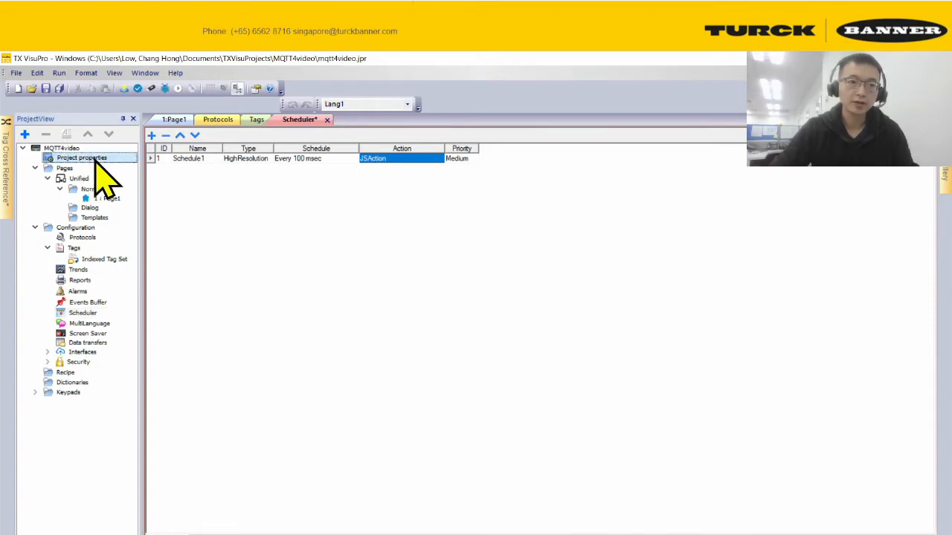
double_click(95, 162)
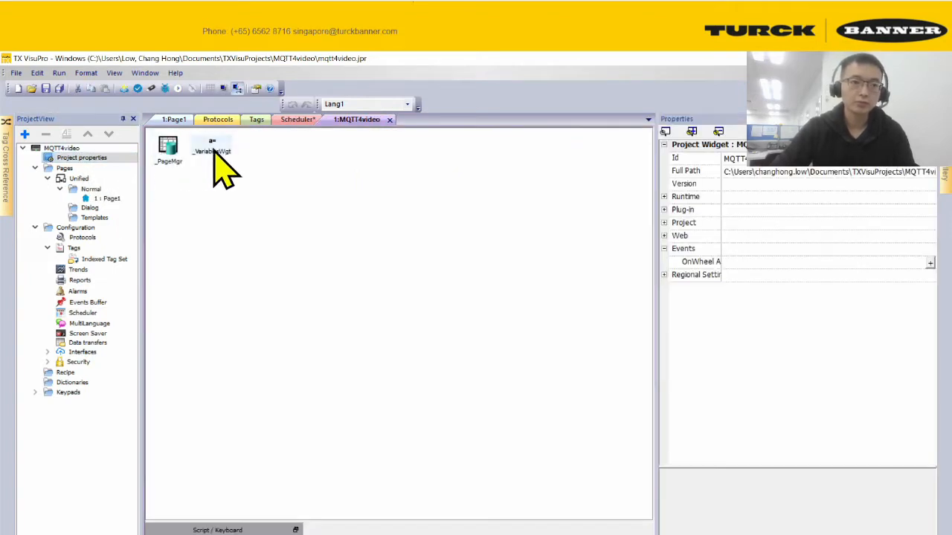
left_click(218, 151)
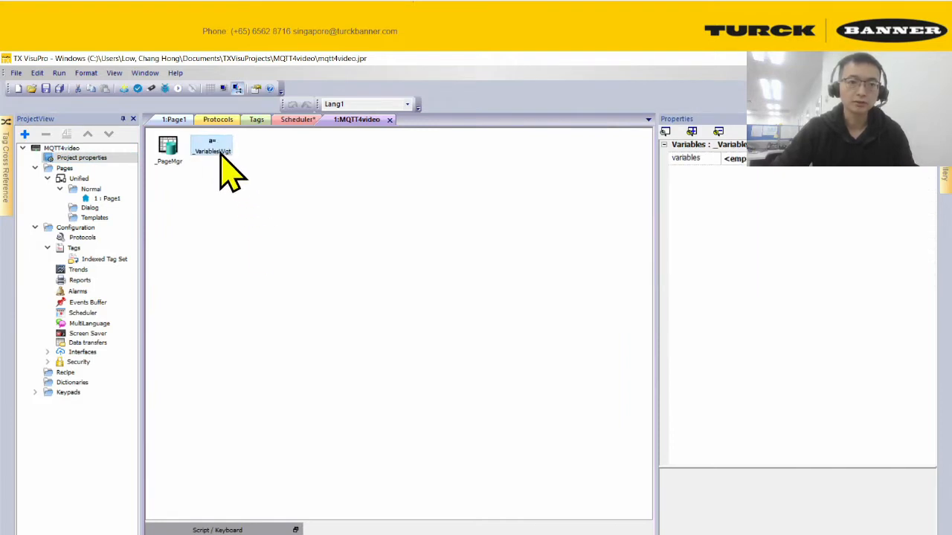
left_click(295, 530)
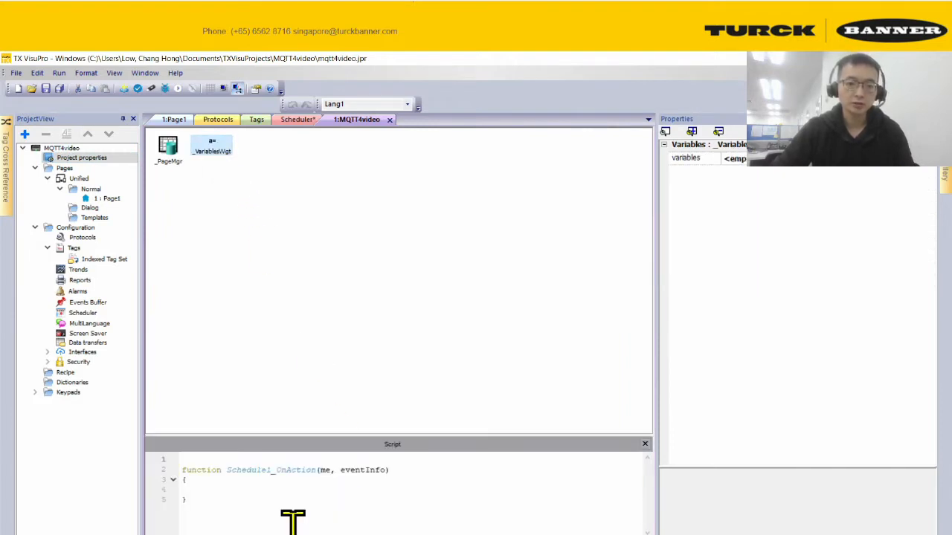
left_click_drag(370, 435, 376, 352)
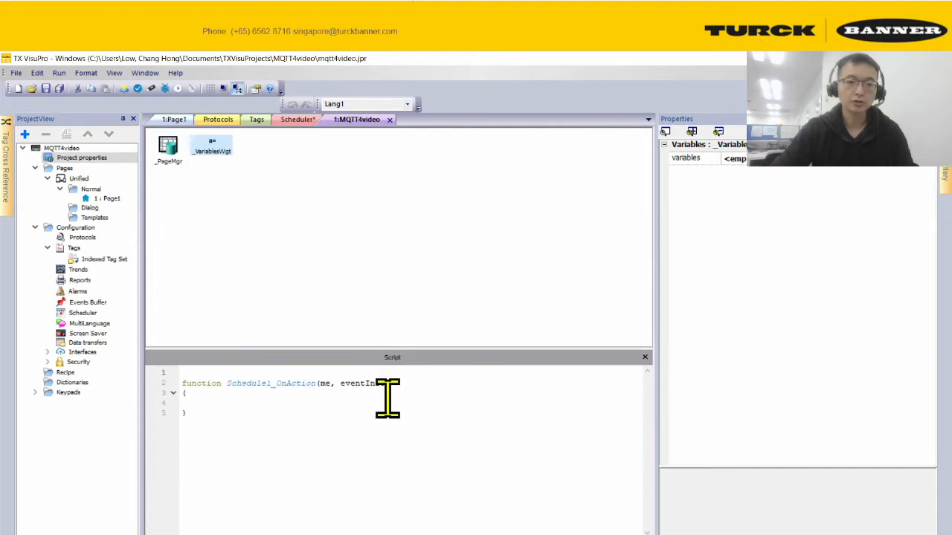
Step: Fill Schedule1_OnAction with code that adds Tag2 to Tag1, resets the sum to 0 above 360 and writes it back to Tag1
left_click(374, 438)
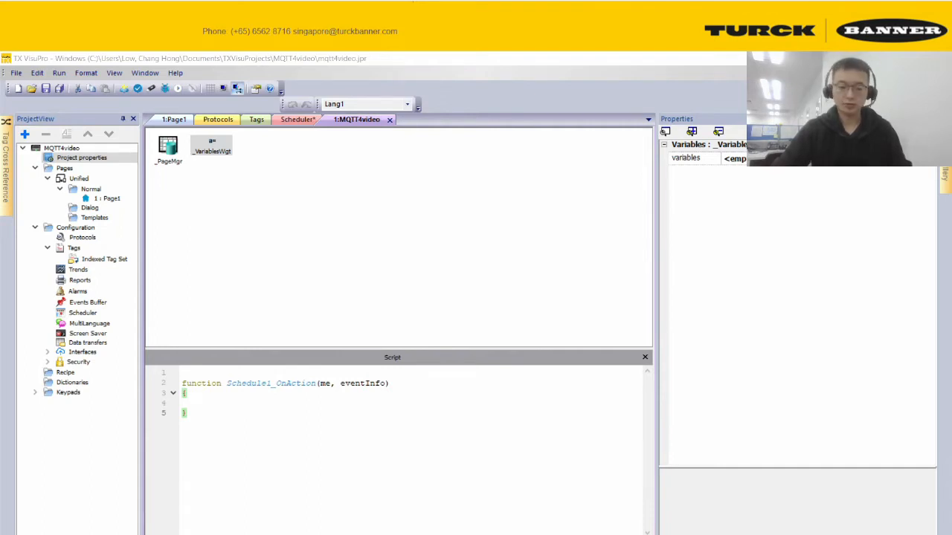
left_click(220, 395)
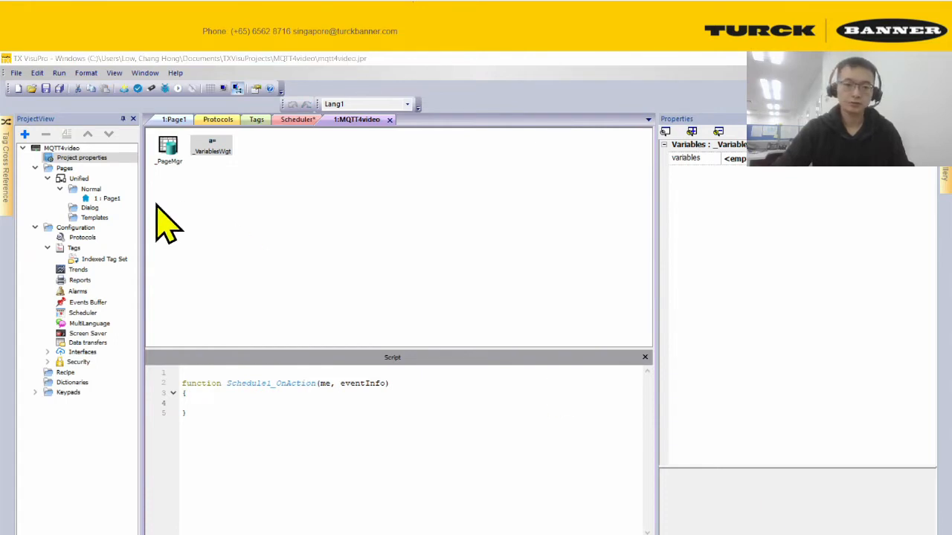
left_click(244, 411)
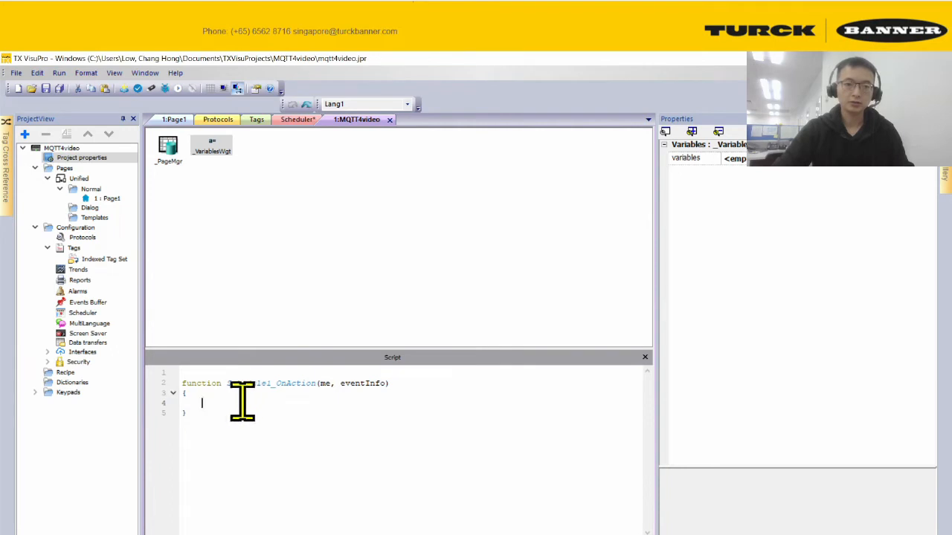
type("var rotating = project.getTag(\"Tag1\"); var speed = project.getTag(\"Tag2\");  rotating = rotating + speed; if (rotating > 360) {     rotating = 0; } project.setTag(\"Tag1\", rotating);")
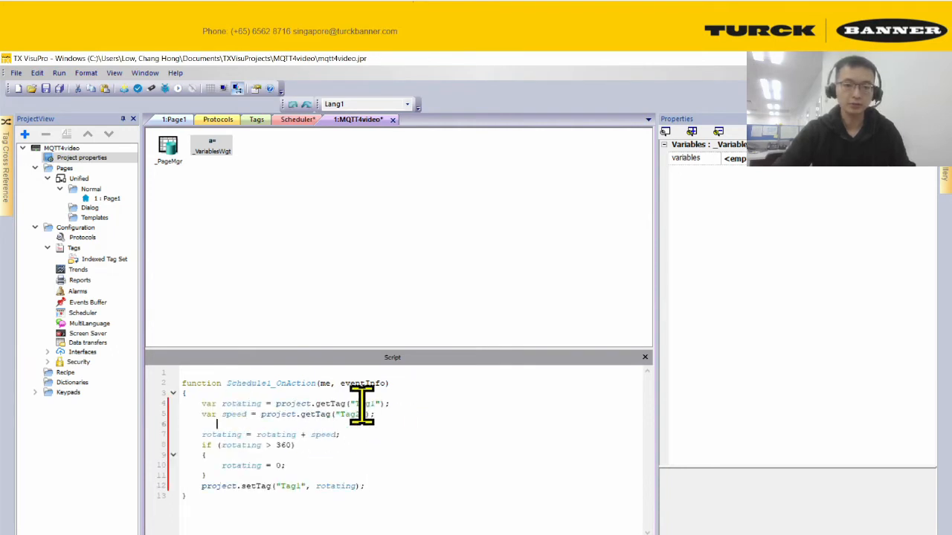
Step: Replace the tag names in the two getTag calls with "toBroker" for rotating and "fromBroker" for speed
double_click(361, 404)
left_click(414, 434)
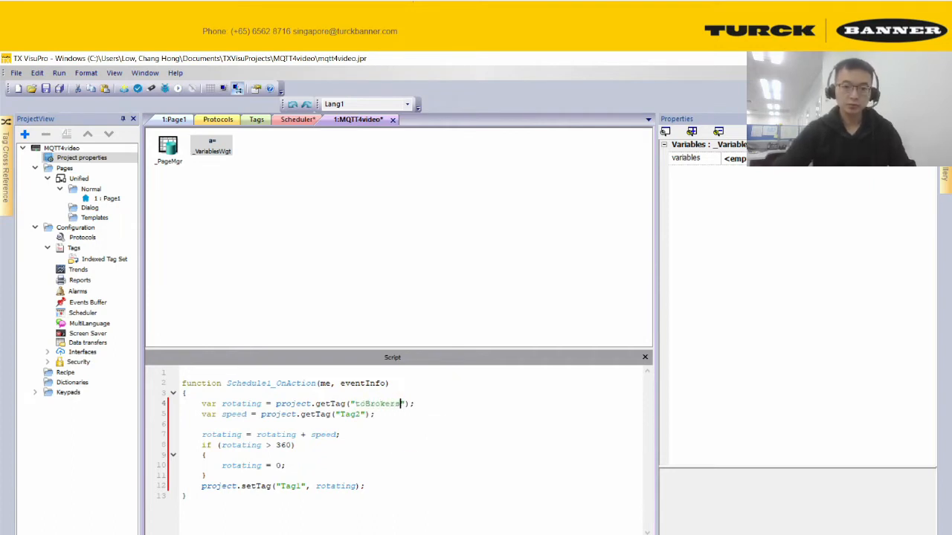
left_click(395, 404)
key("BackSpace")
double_click(351, 414)
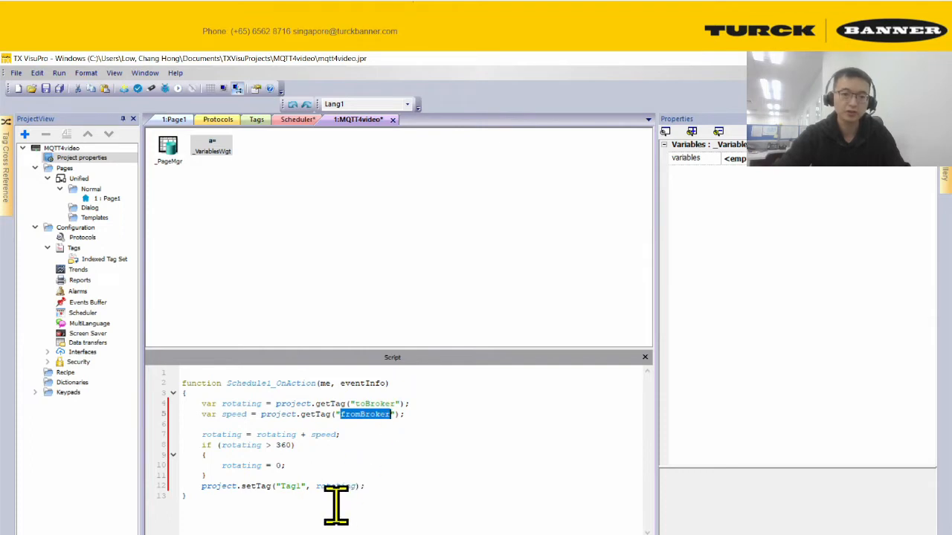
Step: Copy the toBroker tag name into the setTag call in place of Tag1
double_click(374, 404)
key("ctrl+c")
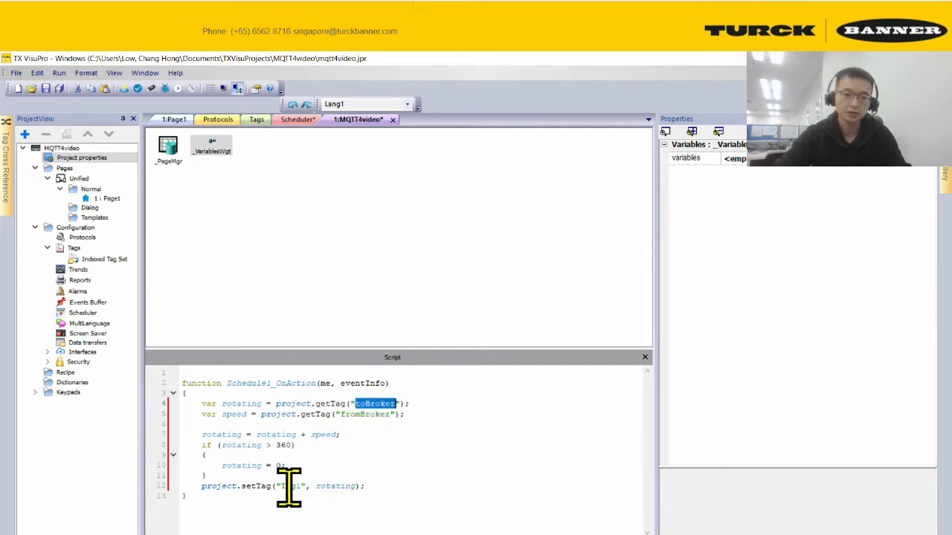
double_click(293, 486)
key("ctrl+v")
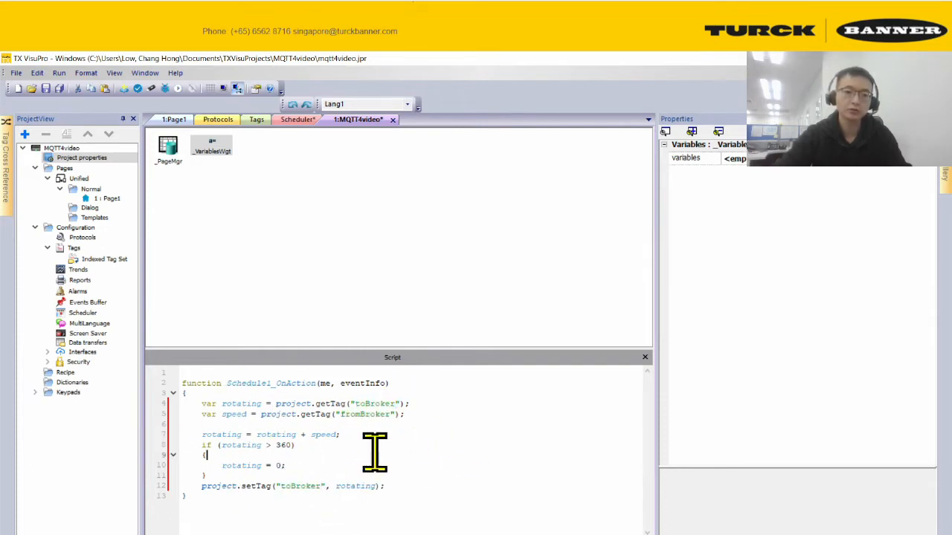
key("ctrl+a")
left_click(522, 476)
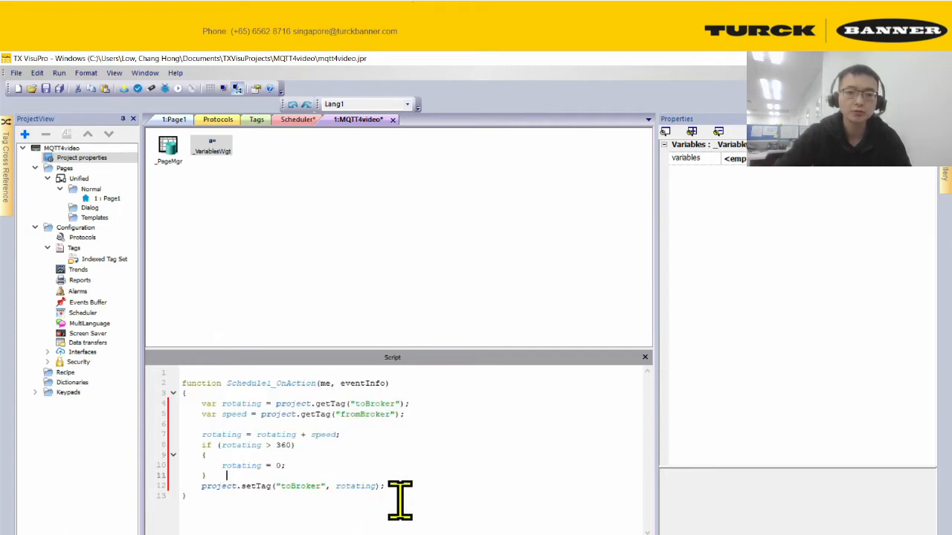
Step: Return to Page1, start the project simulation and agree to save the project
double_click(103, 198)
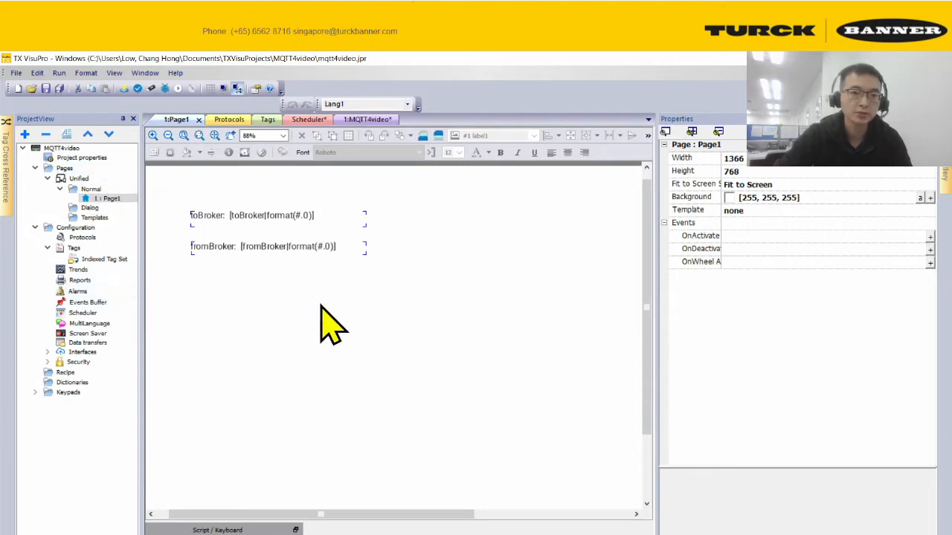
left_click(178, 88)
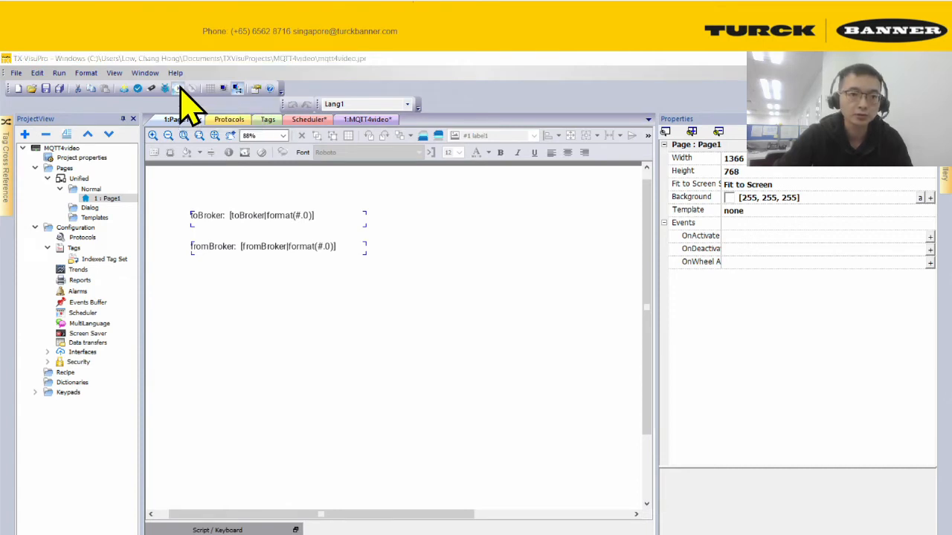
left_click(479, 332)
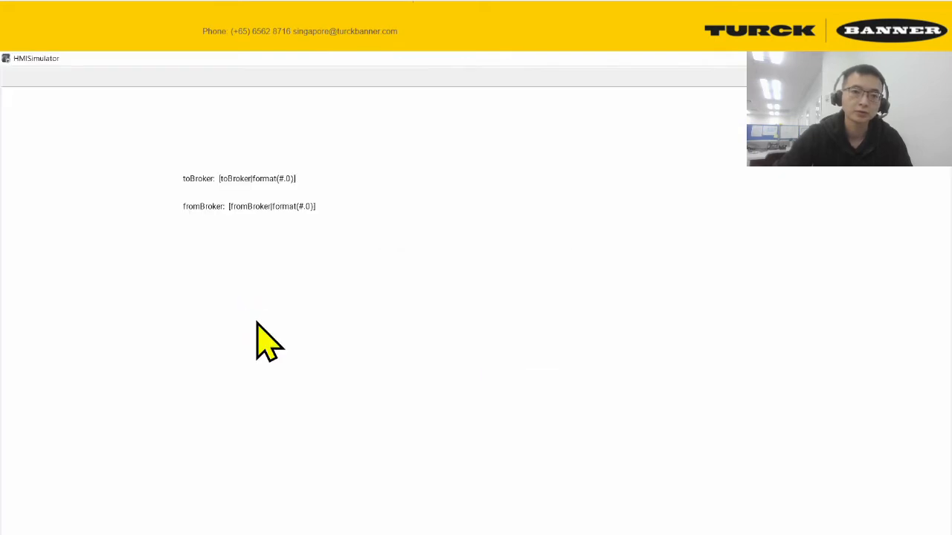
Step: Check the toBroker and fromBroker labels in the HMI simulator and close it
left_click_drag(494, 56, 455, 156)
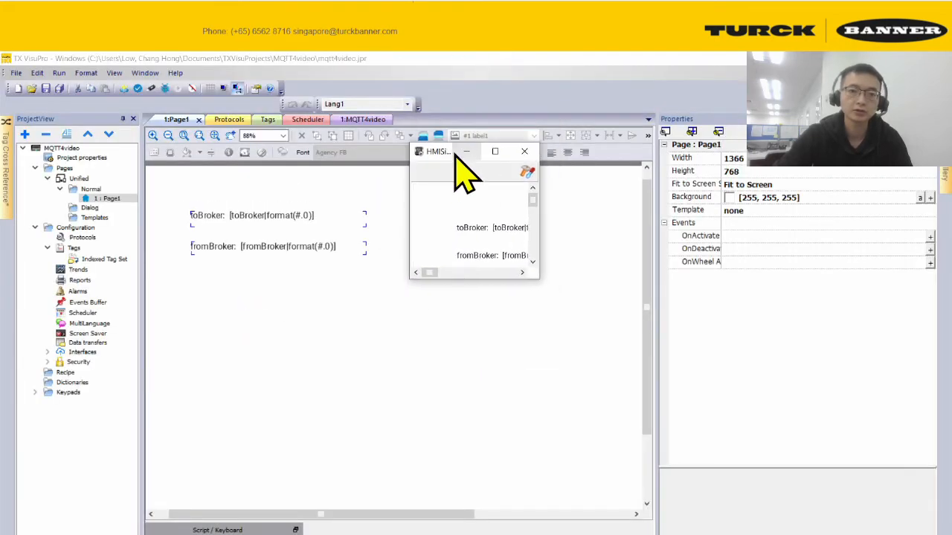
double_click(440, 152)
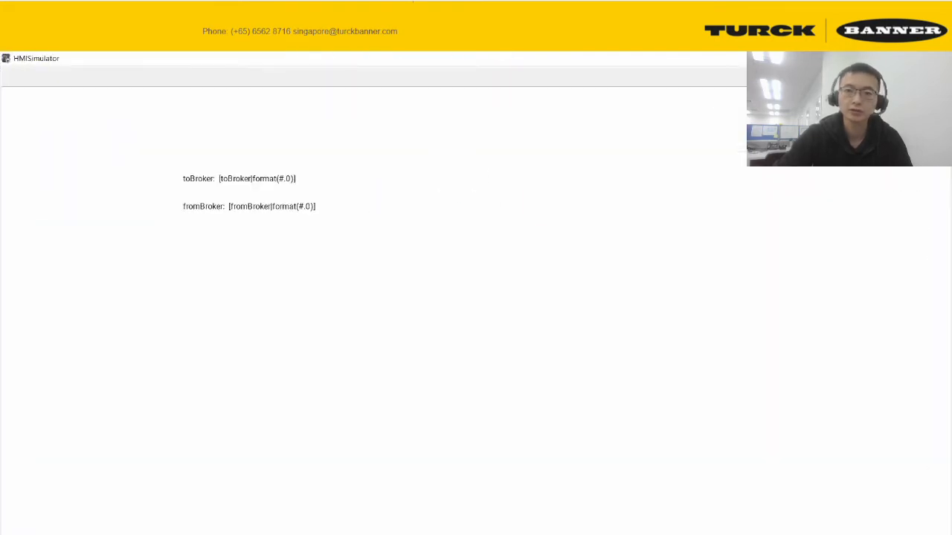
left_click(937, 58)
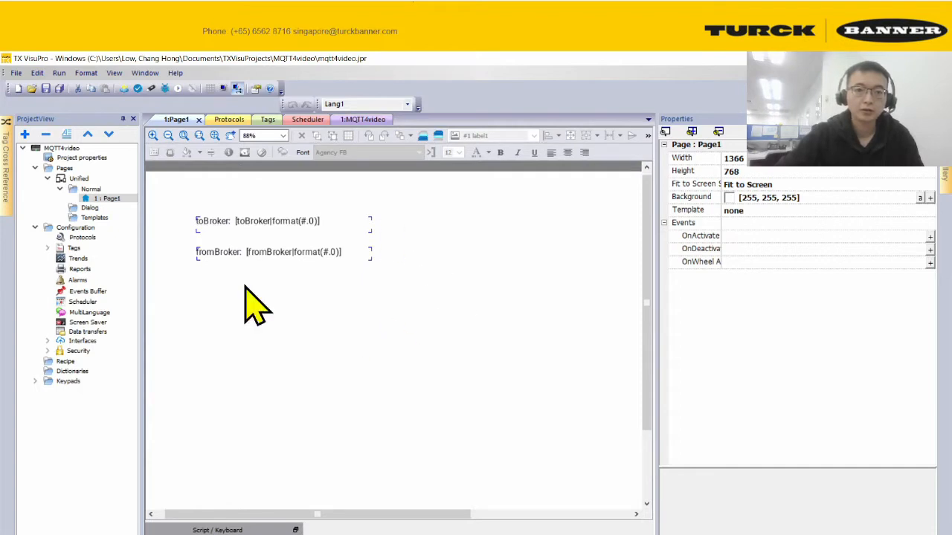
Step: Add a WriteTag action to the OnActivate event of Page1
left_click(111, 198)
left_click(393, 331)
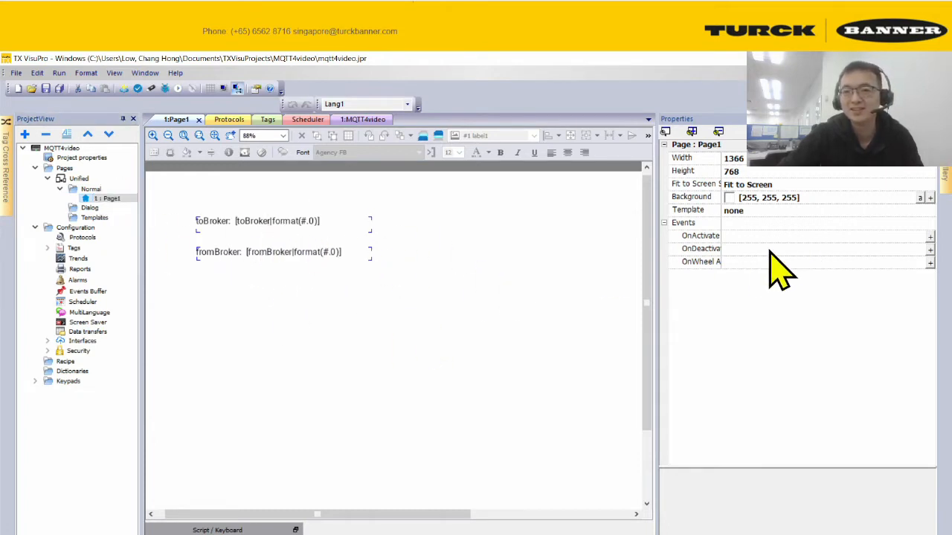
left_click(930, 237)
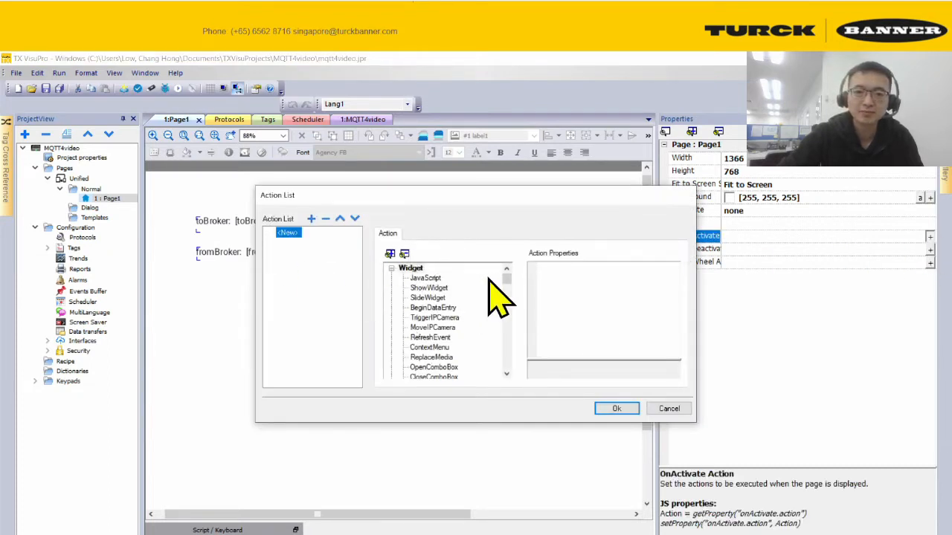
left_click_drag(506, 277, 508, 329)
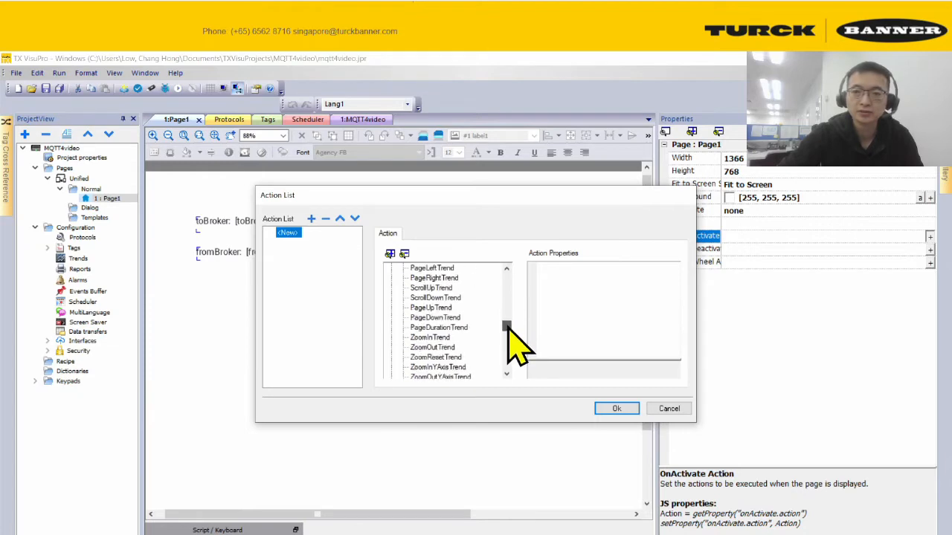
left_click_drag(493, 195, 386, 176)
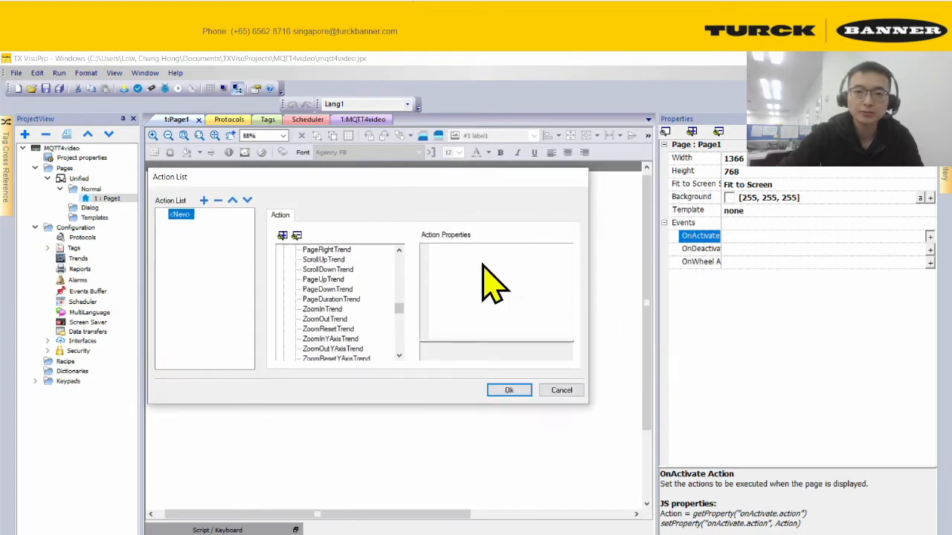
left_click_drag(399, 308, 376, 304)
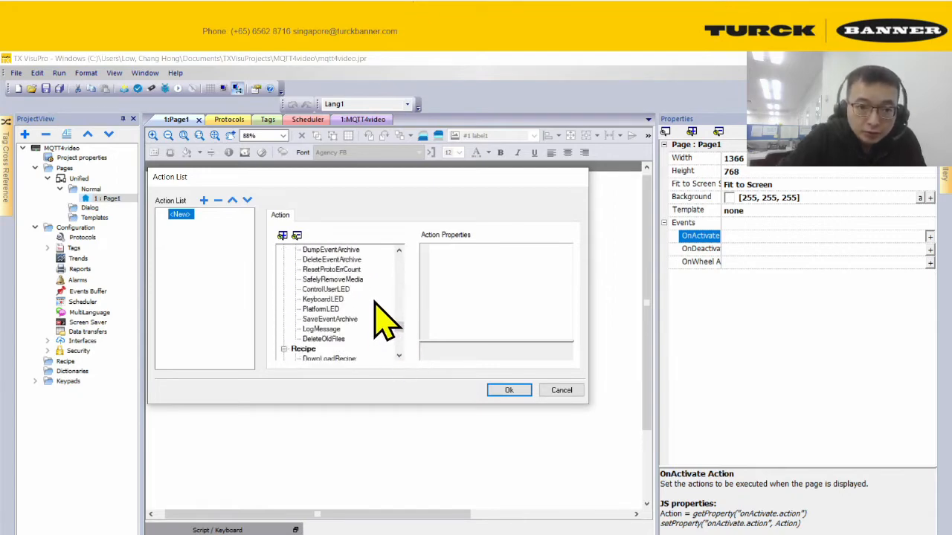
scroll(375, 303, "up", 15)
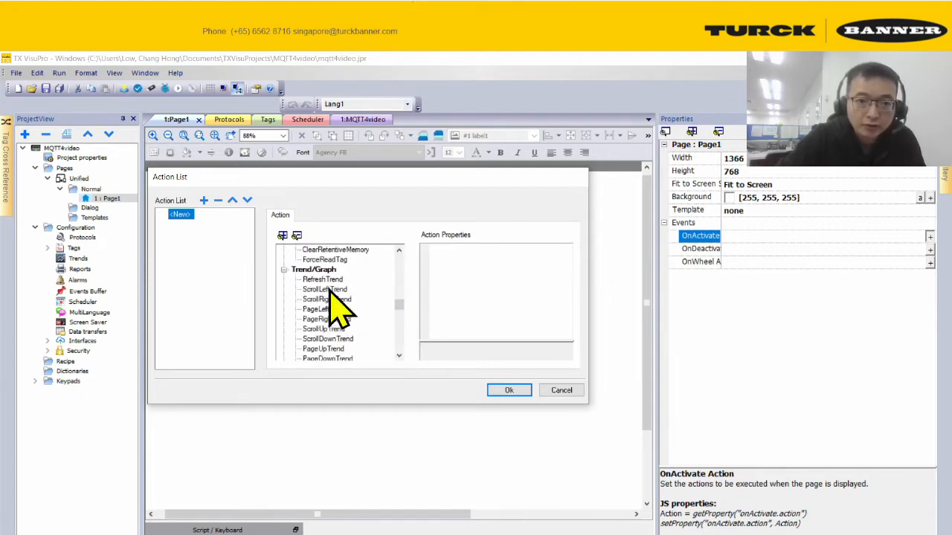
scroll(338, 308, "up", 5)
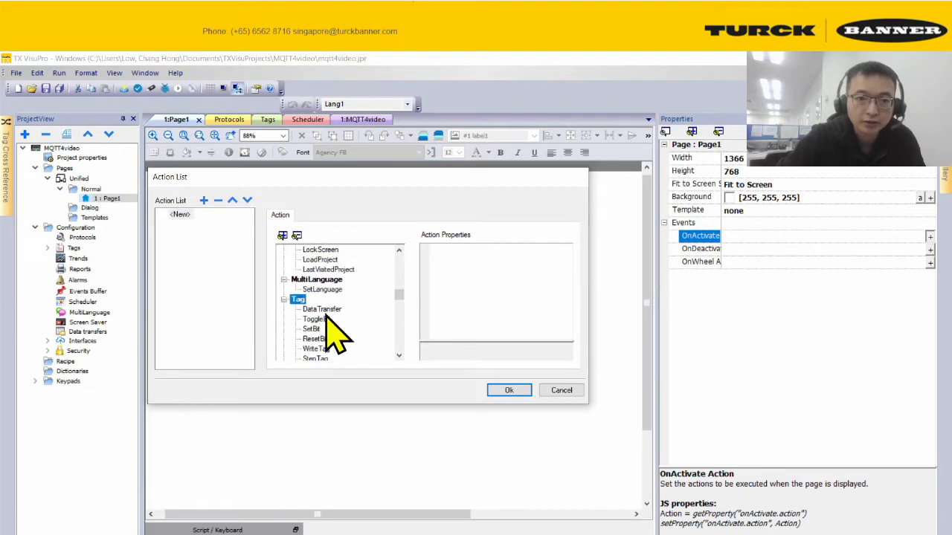
left_click(324, 310)
scroll(331, 357, "down", 1)
left_click(321, 320)
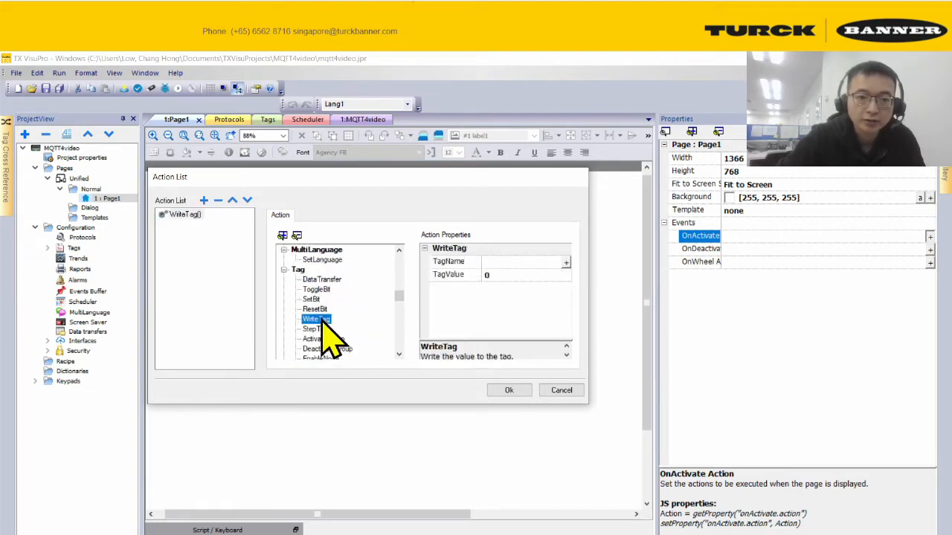
Step: Assign the fromBroker tag to the WriteTag action, select its tag value and confirm the action list
left_click(567, 261)
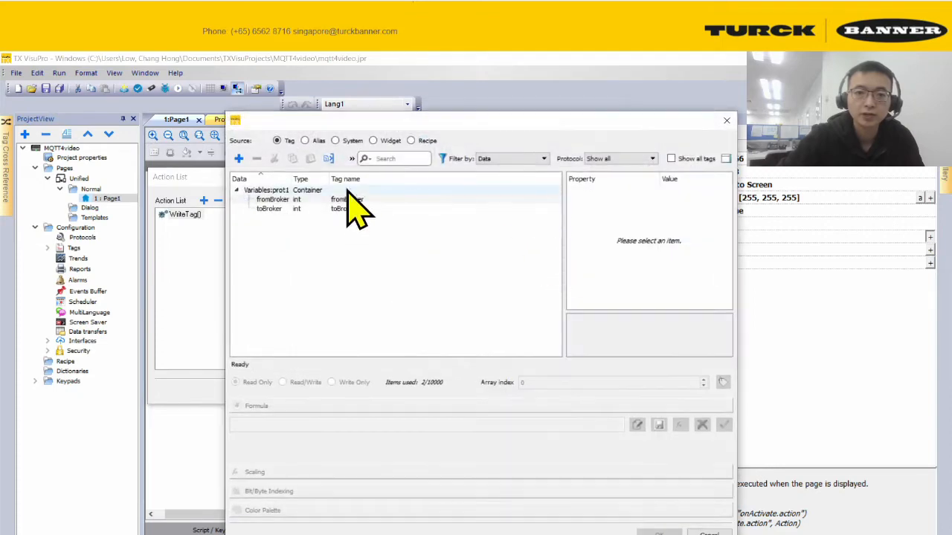
left_click(312, 199)
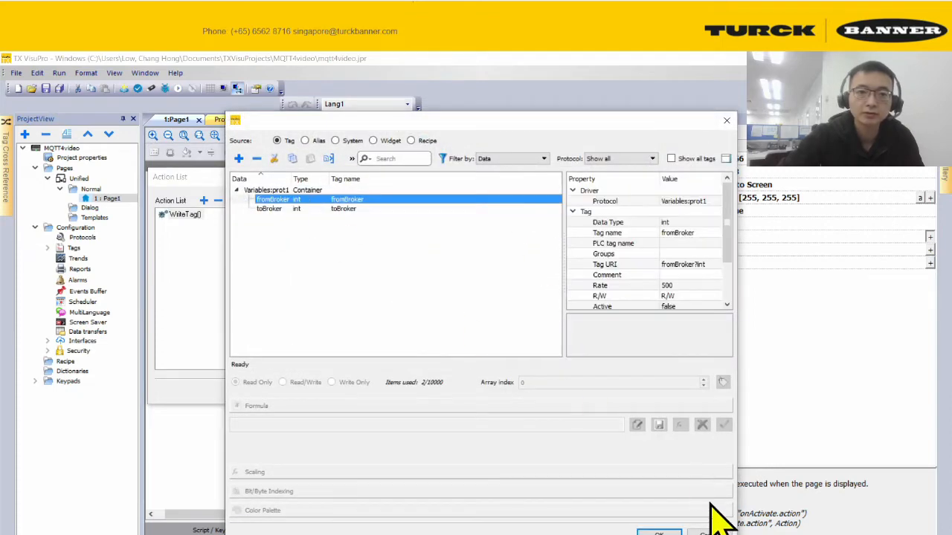
left_click(659, 534)
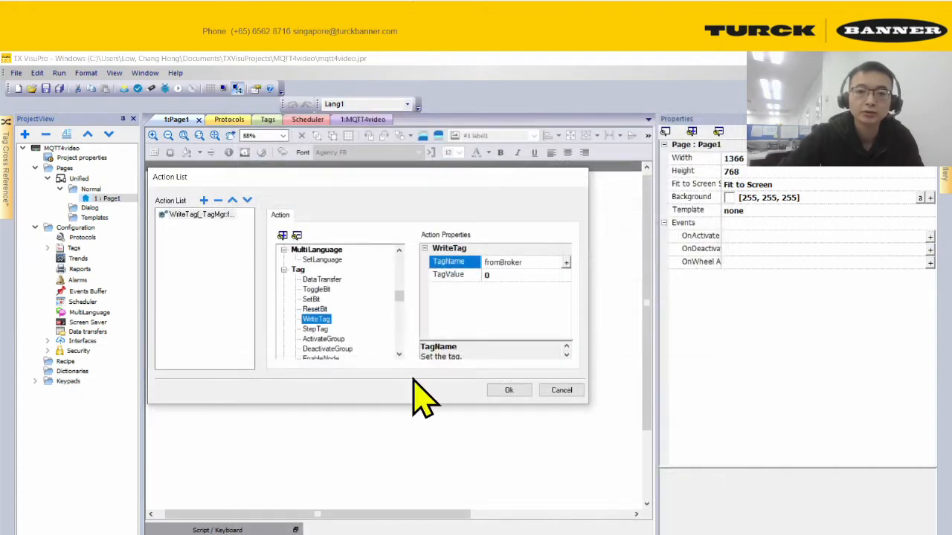
left_click(523, 275)
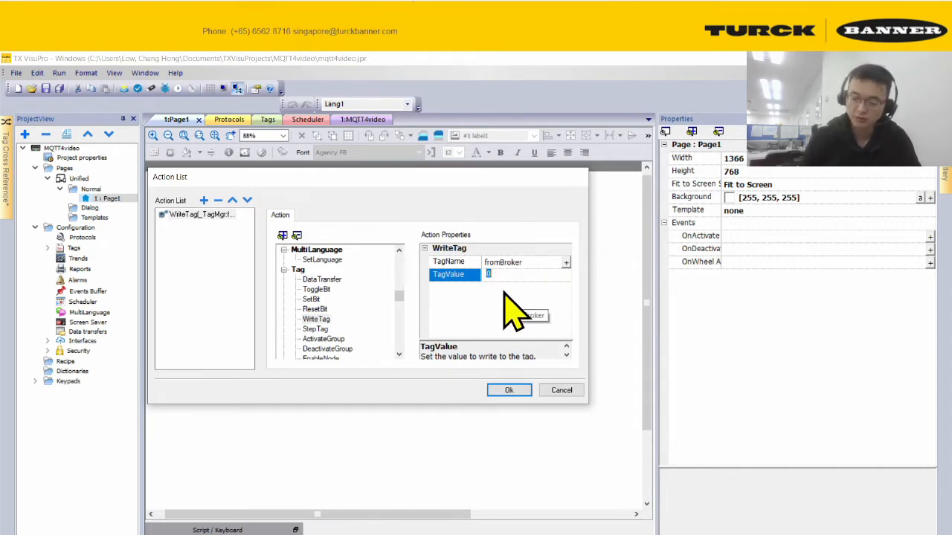
left_click(510, 391)
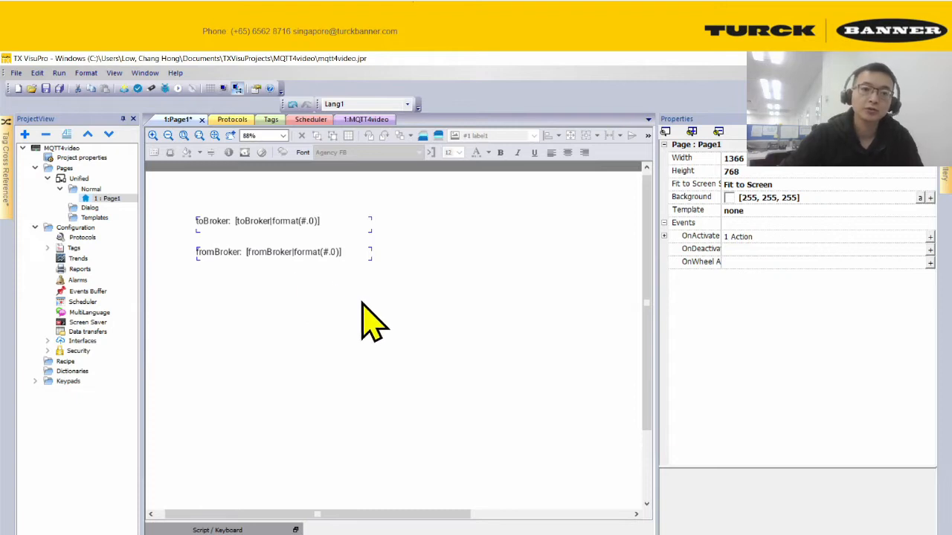
Step: Start the project simulation, agreeing to save, check the toBroker and fromBroker labels and close the HMI simulator
left_click(177, 88)
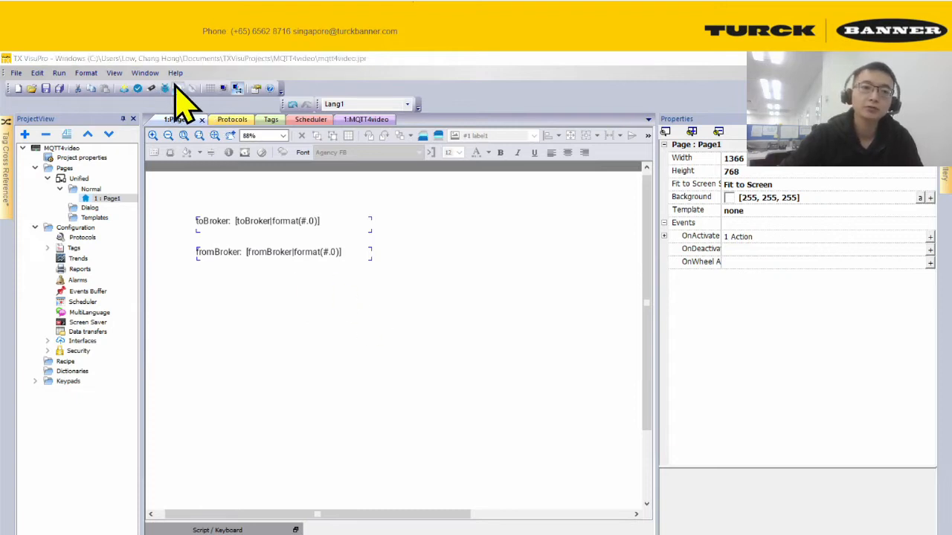
left_click(484, 334)
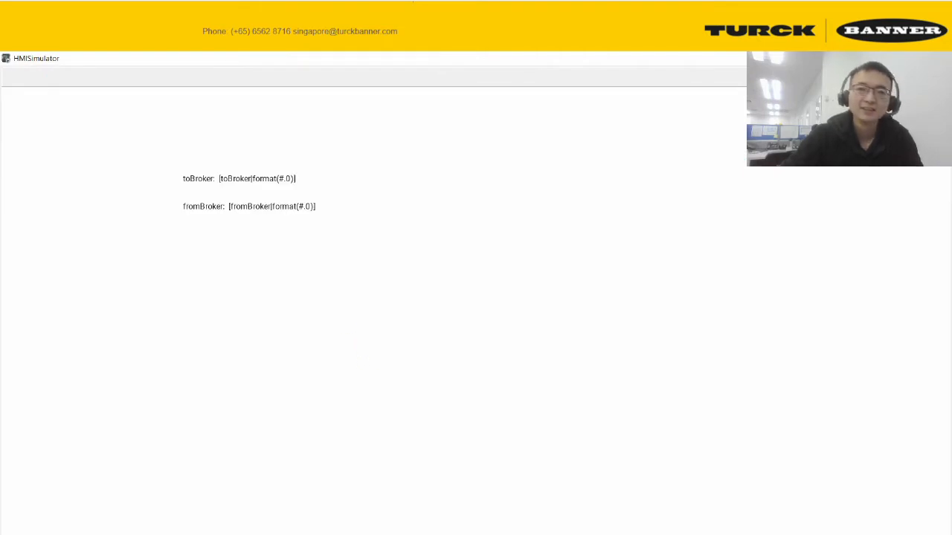
left_click(938, 58)
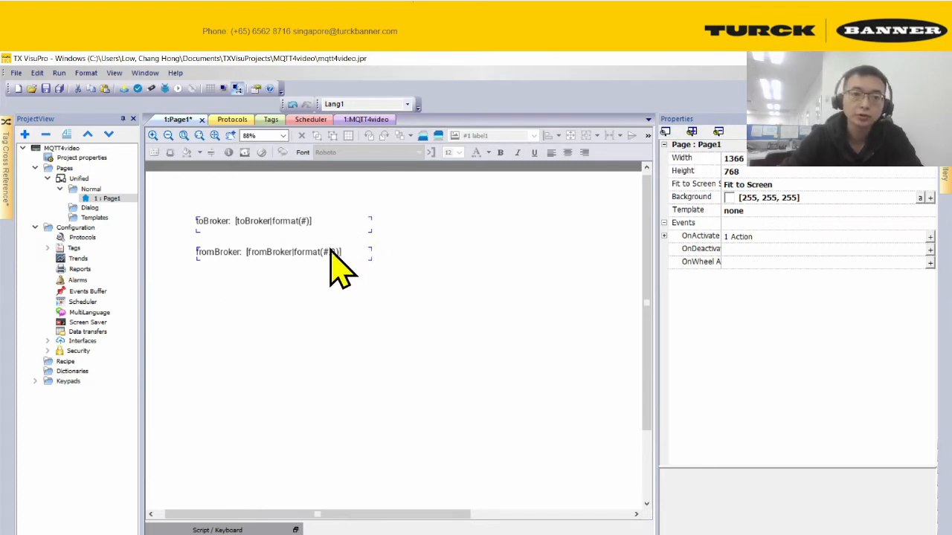
Step: Show the advanced properties of the toBroker label and set Enable Live Tags to true
left_click(369, 226)
left_click(450, 287)
left_click(353, 225)
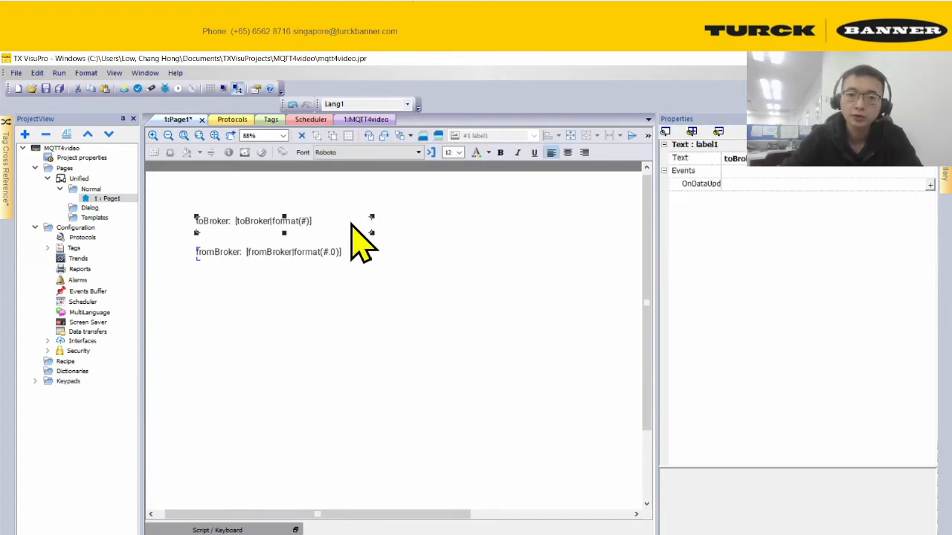
left_click(666, 132)
left_click(667, 236)
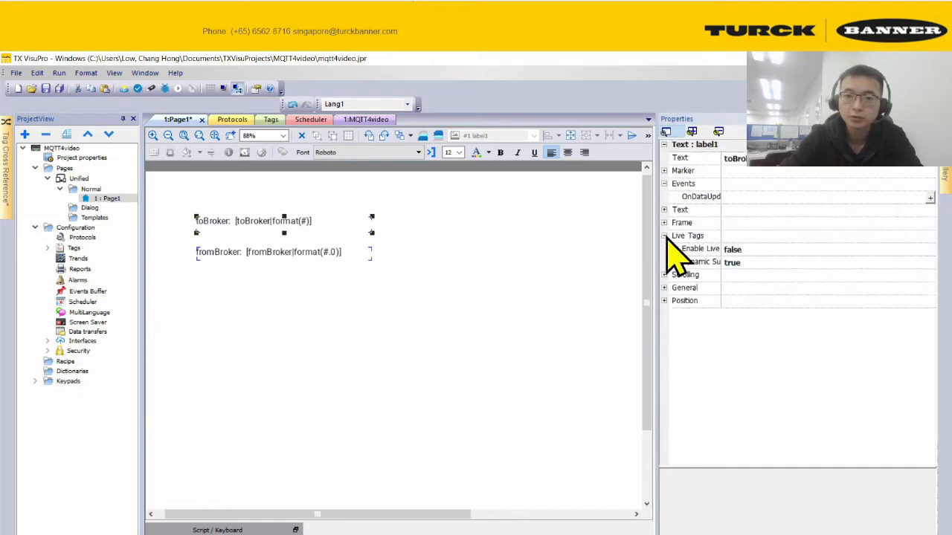
left_click(759, 251)
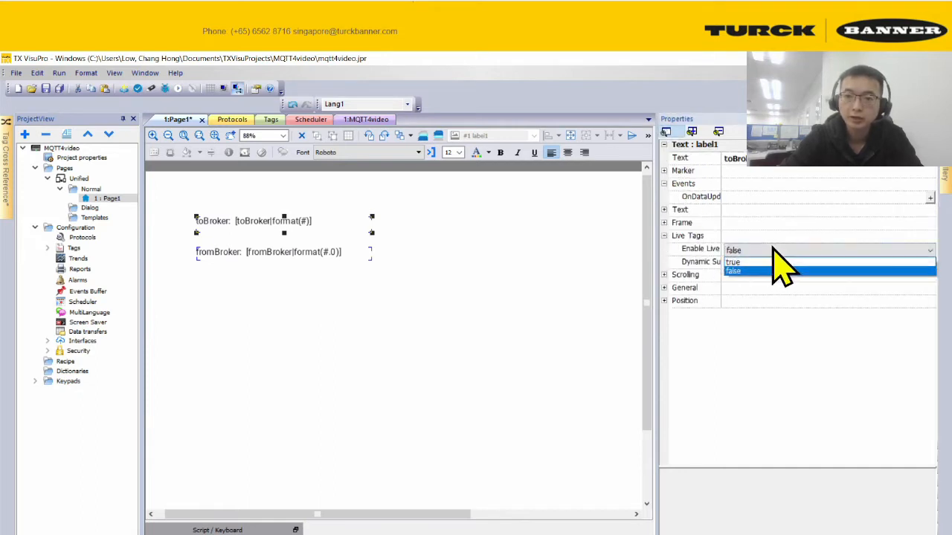
left_click(835, 268)
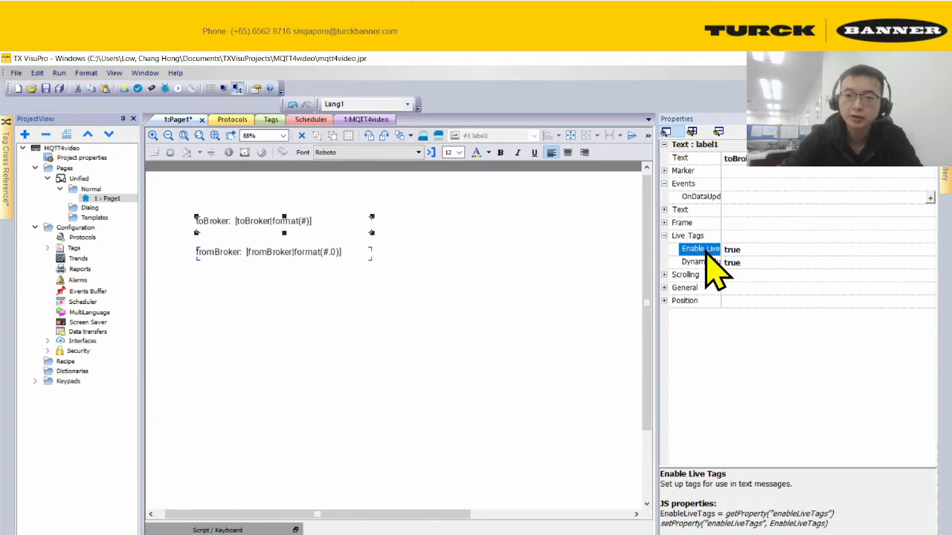
left_click(488, 278)
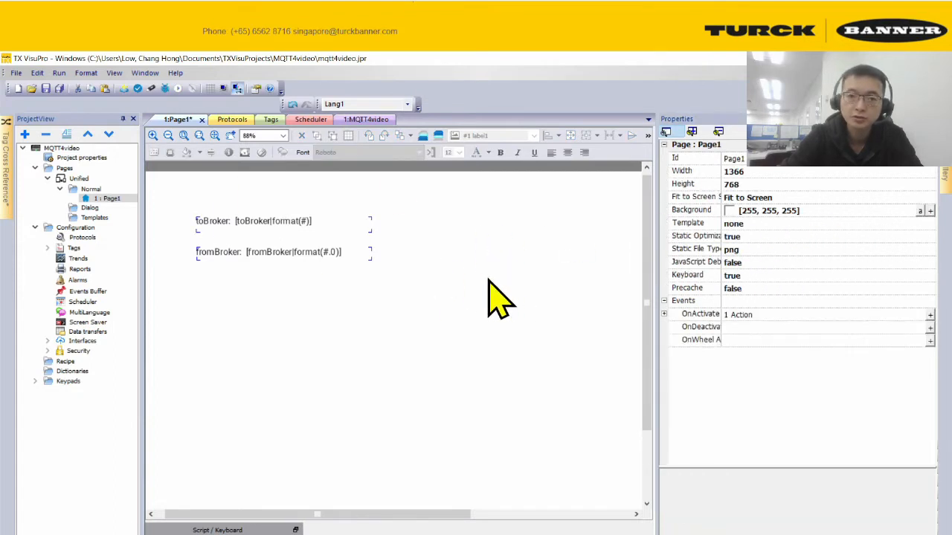
Step: Change the number format in the toBroker label's text to format(#.01)
left_click(333, 250)
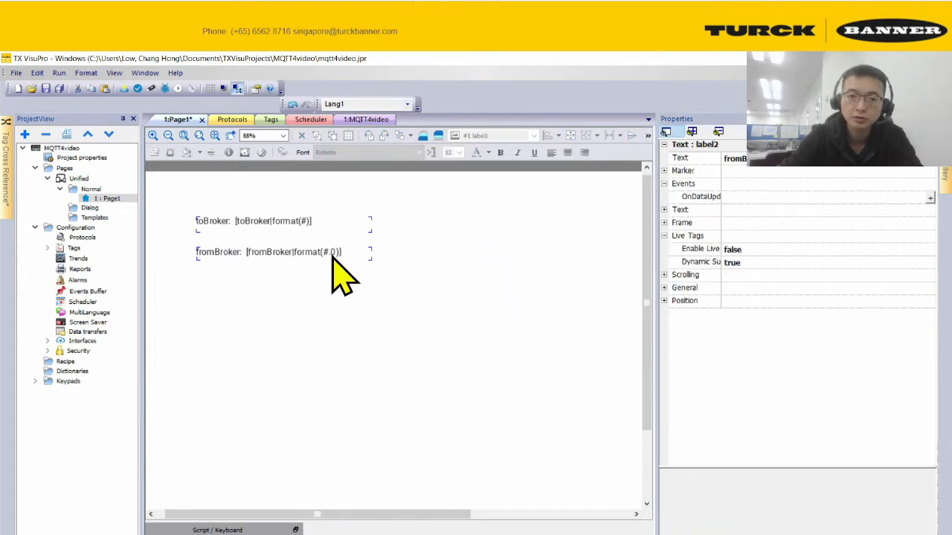
double_click(306, 221)
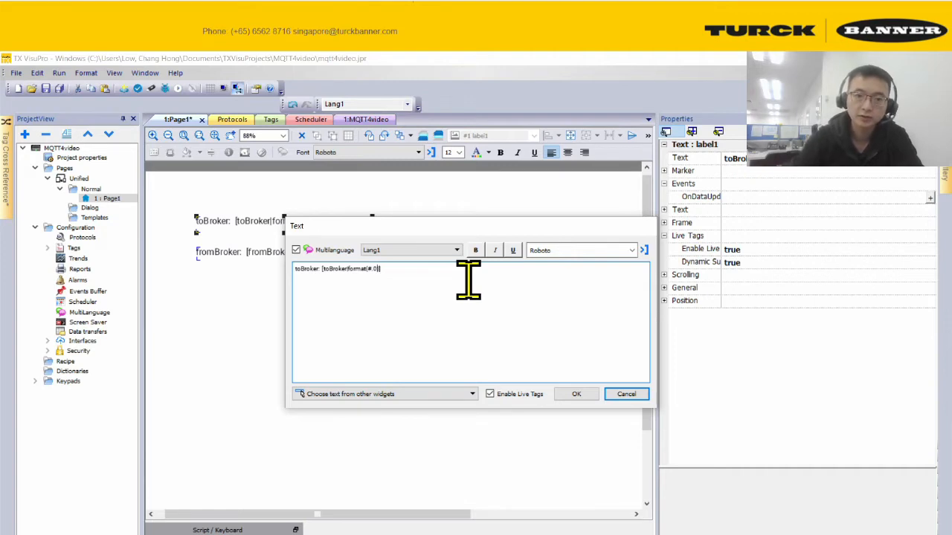
left_click(577, 394)
Step: Set Enable Live Tags to true for the fromBroker label
left_click(335, 254)
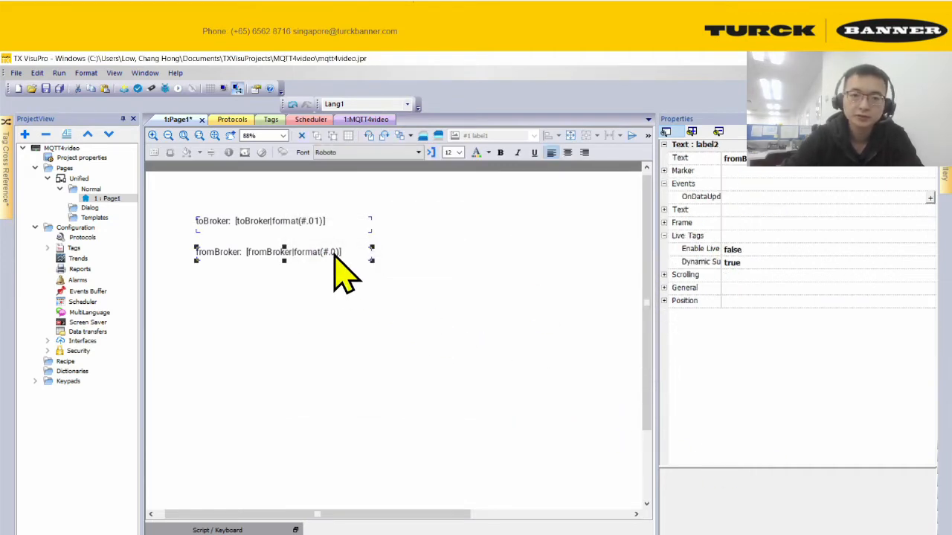
left_click(747, 250)
left_click(769, 250)
left_click(759, 263)
left_click(459, 306)
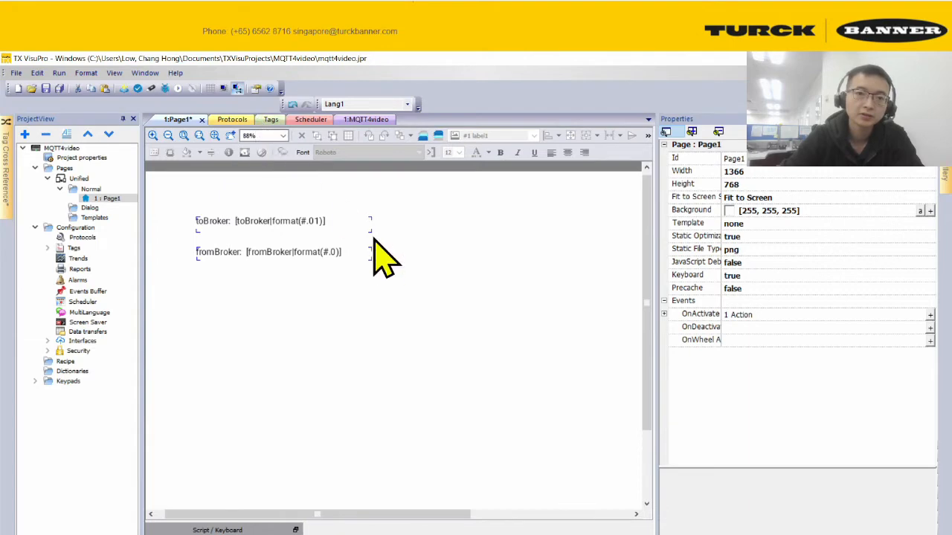
Step: Save the project, check the toBroker and fromBroker values in the simulation and return to the Page1 editor
key("ctrl+s")
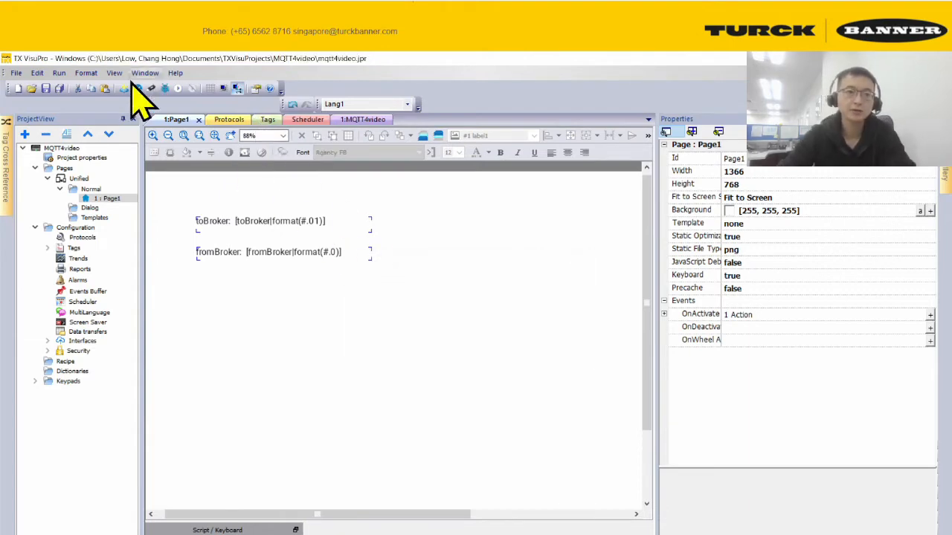
left_click(179, 88)
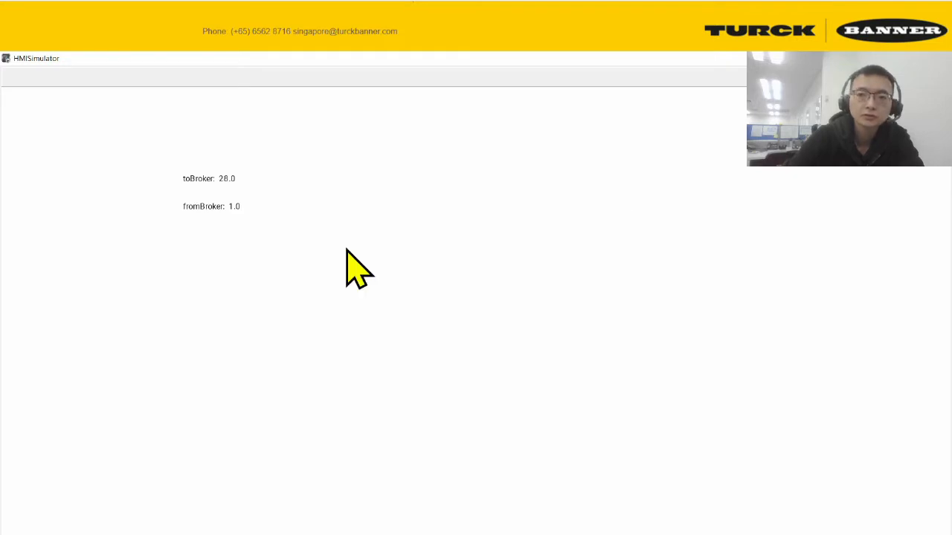
key("alt+Tab")
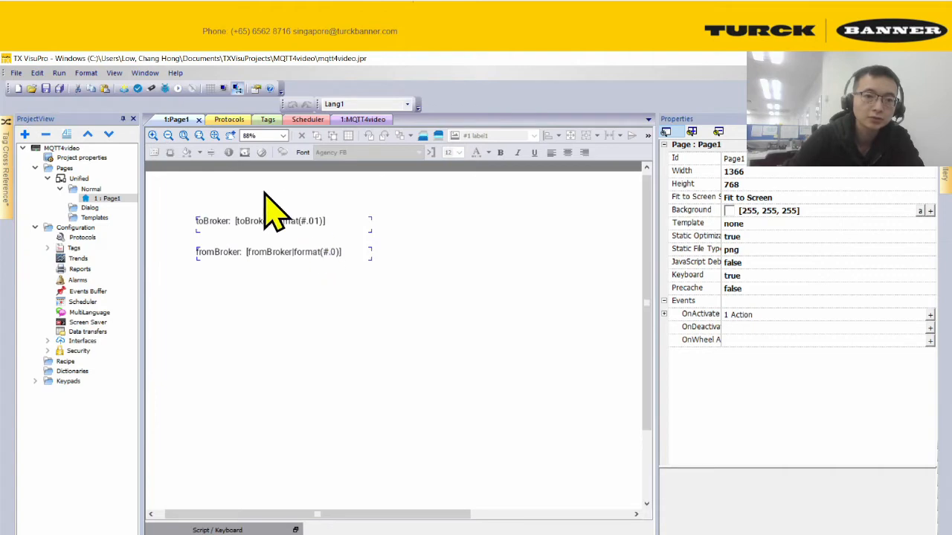
left_click(319, 229)
left_click(409, 286)
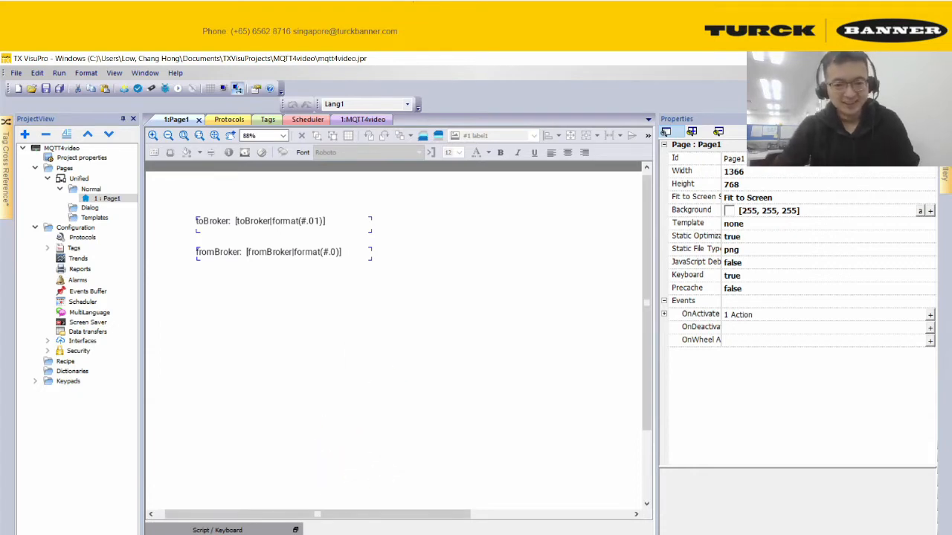
Step: Switch to the browser with the Eclipse Mosquitto website and open its Download page
key("alt+Tab")
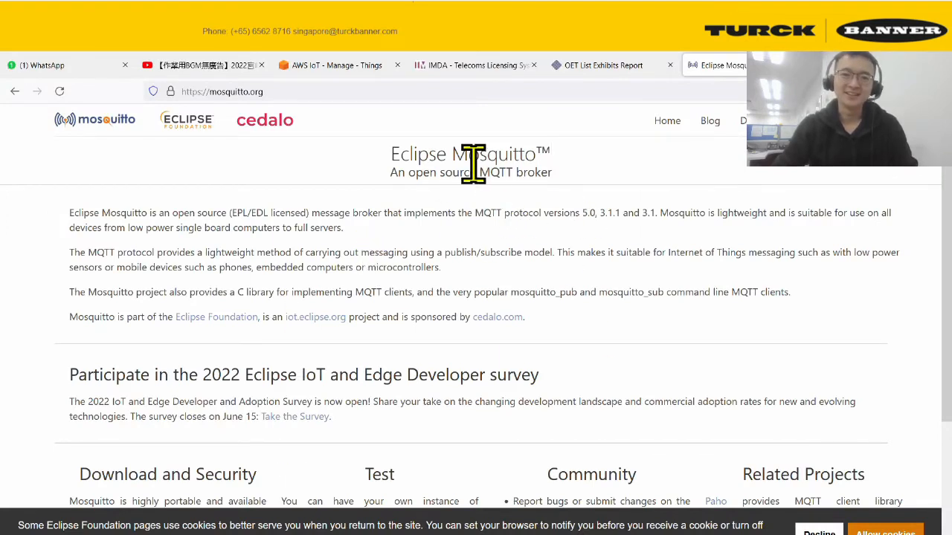
mouse_move(453, 154)
left_mouse_down()
mouse_move(542, 149)
mouse_move(467, 154)
left_mouse_up()
left_click(550, 156)
left_click(504, 156)
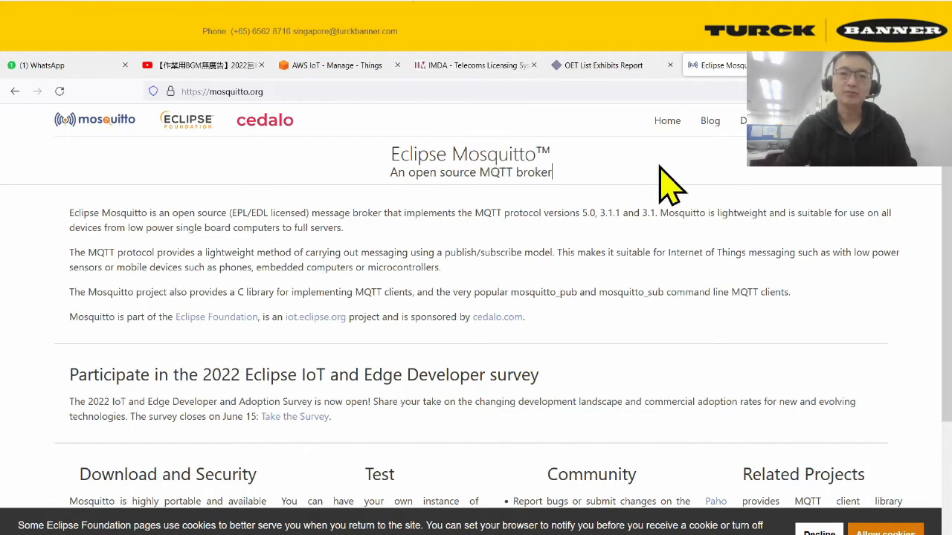
left_click(740, 131)
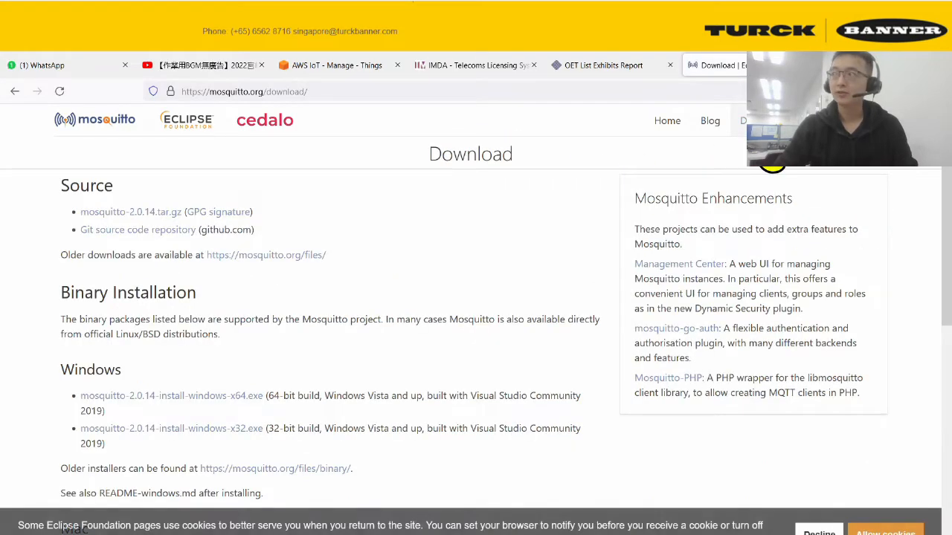
Step: Switch to the File Explorer window showing the mosquitto folder in Program Files
key("alt+Tab")
key("alt+Tab")
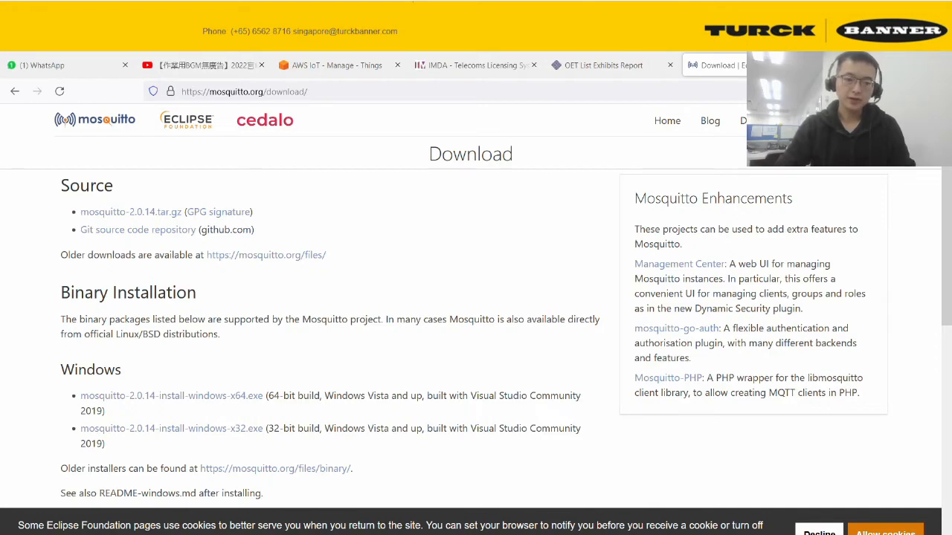
mouse_move(238, 528)
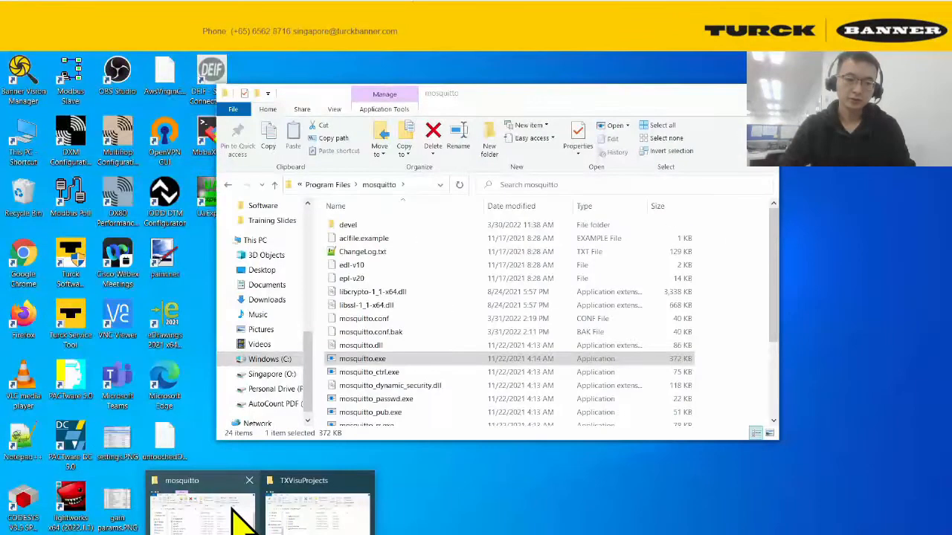
left_click(235, 513)
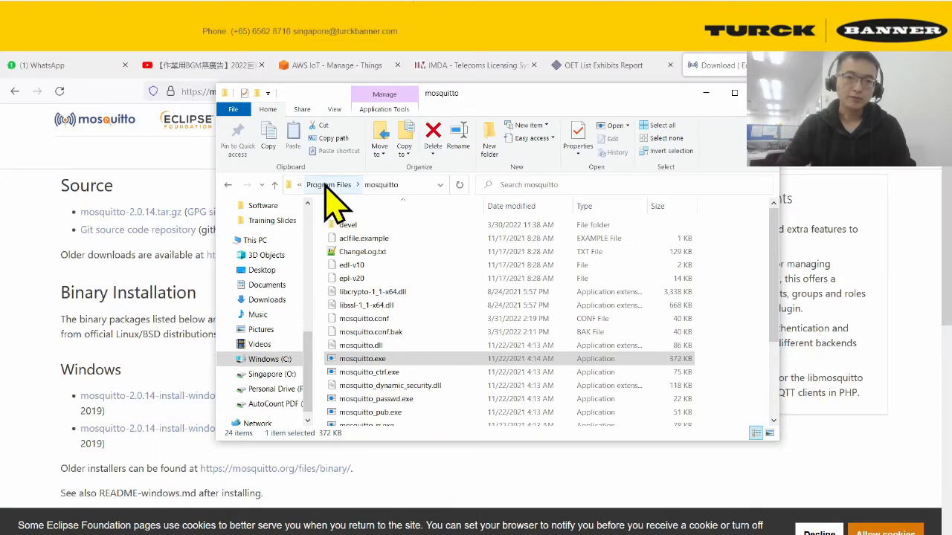
Step: Browse from This PC through Windows (C:) and Program Files to the mosquitto folder and look over its files
left_click(328, 185)
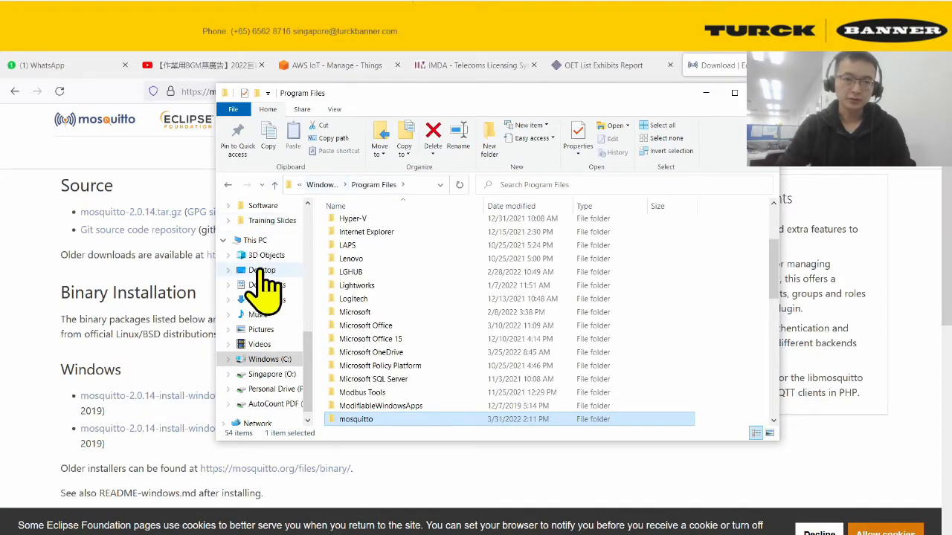
scroll(264, 290, "up", 1)
left_click(264, 270)
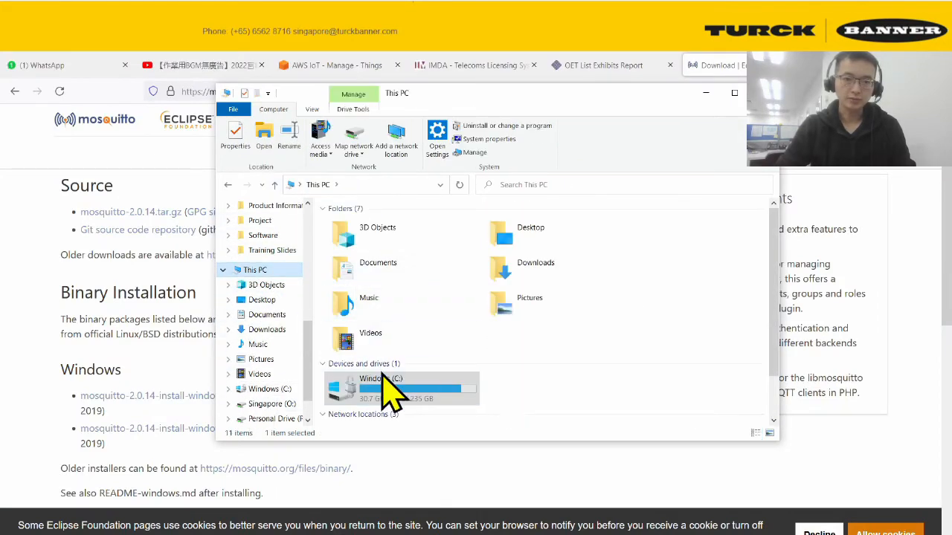
double_click(383, 385)
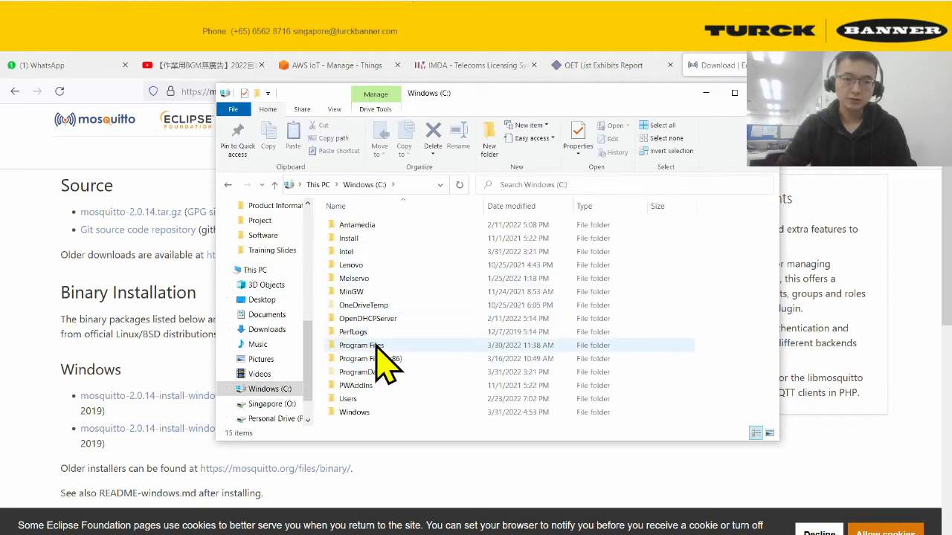
double_click(376, 346)
scroll(402, 357, "down", 4)
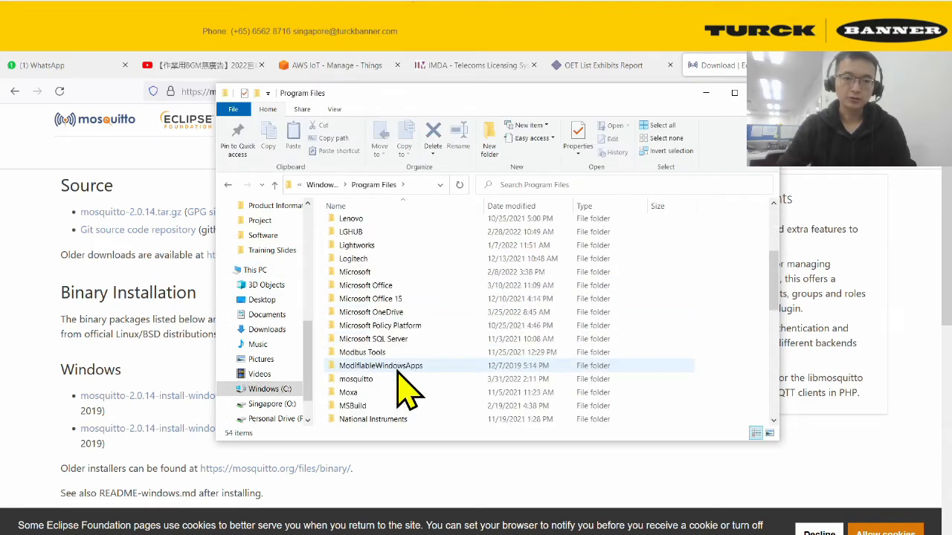
double_click(393, 379)
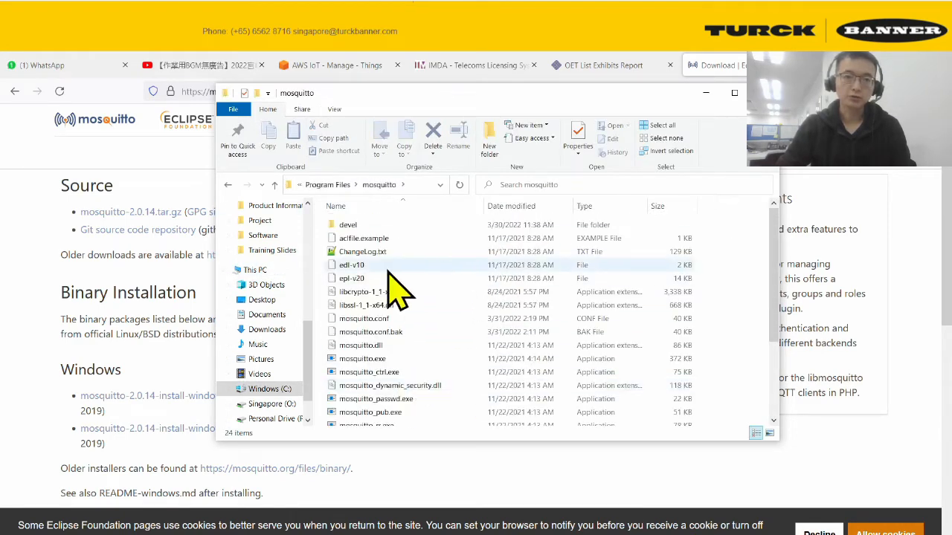
scroll(464, 313, "down", 3)
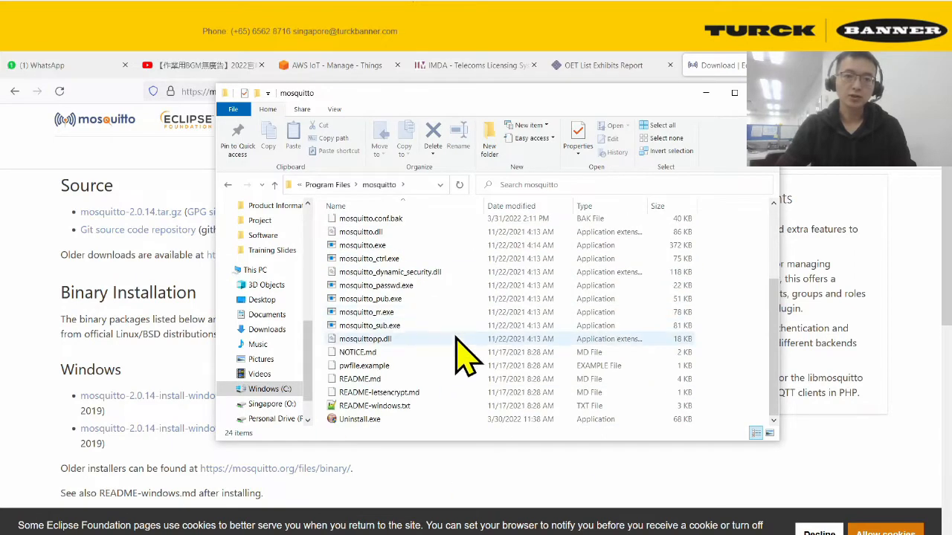
scroll(460, 357, "up", 3)
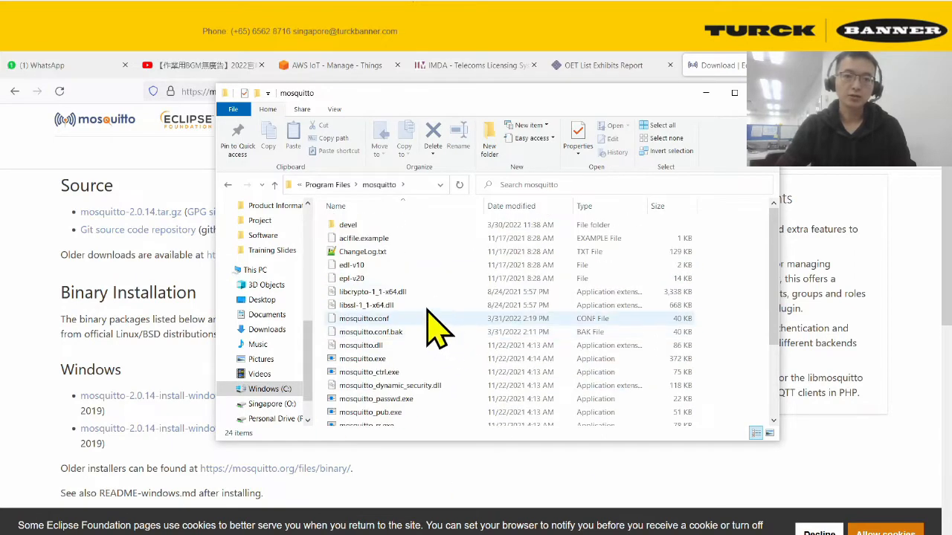
Step: Look over the installers on the Mosquitto download page, leaving the mosquitto folder window minimized
left_click(705, 94)
scroll(287, 389, "down", 5)
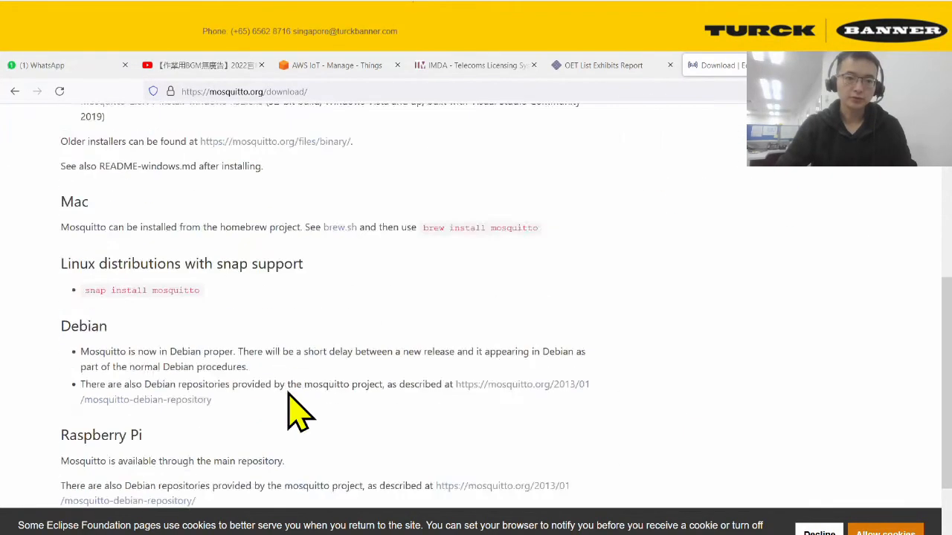
scroll(290, 410, "up", 5)
key("alt+Tab")
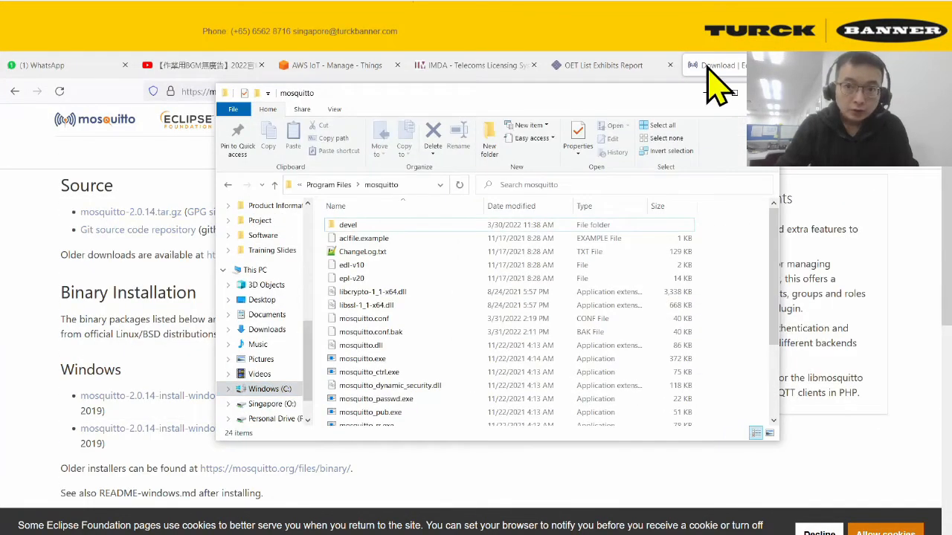
left_click(697, 97)
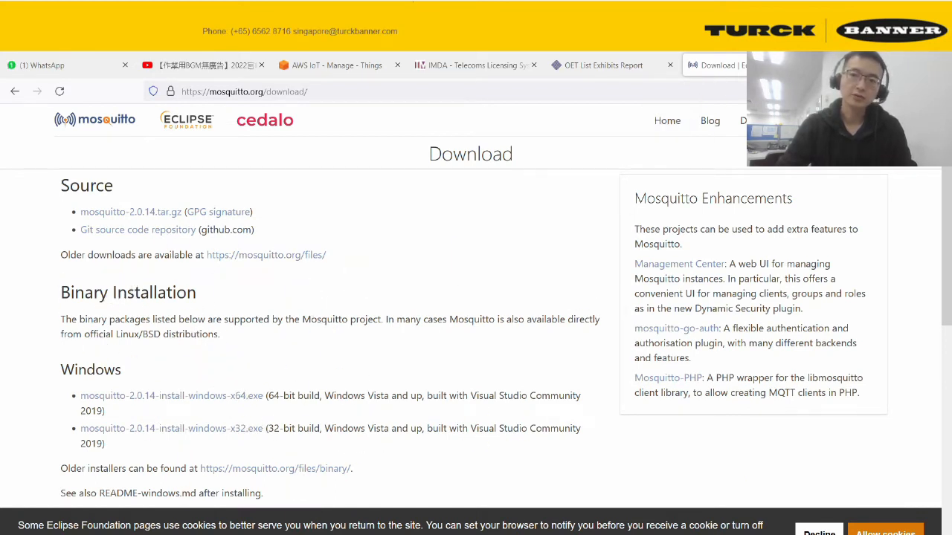
Step: Search the web for mqttfx in a new browser tab, open the MQTT.fx website and read its home page
key("ctrl+t")
left_click(602, 93)
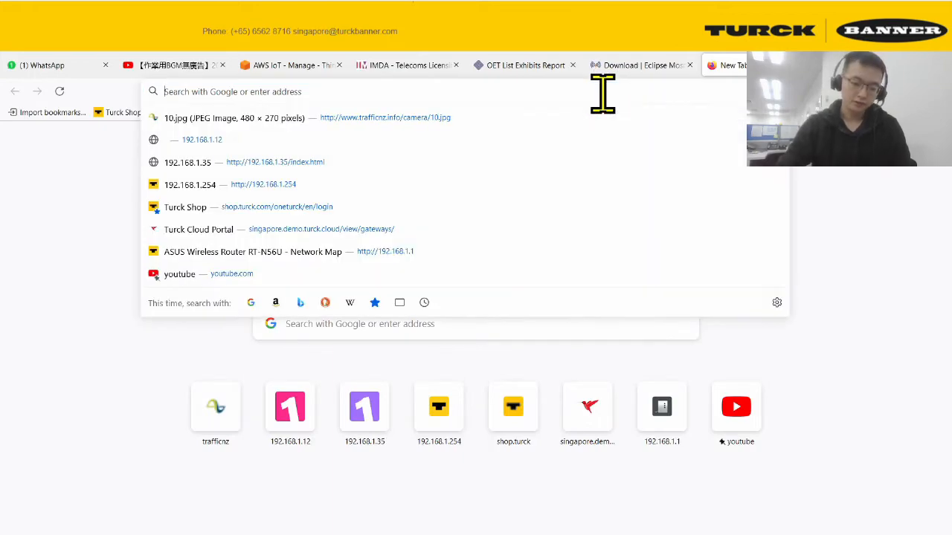
type("mqtt")
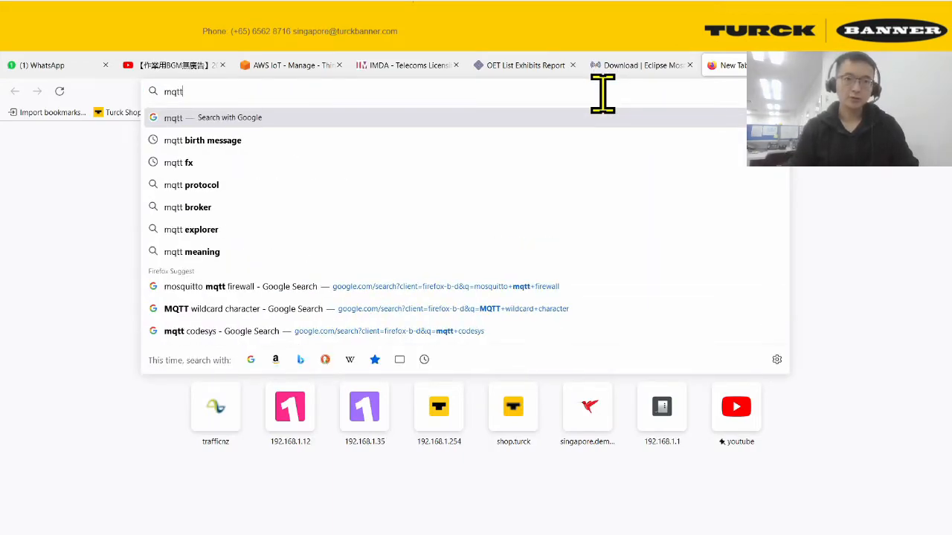
type("fx")
key("Return")
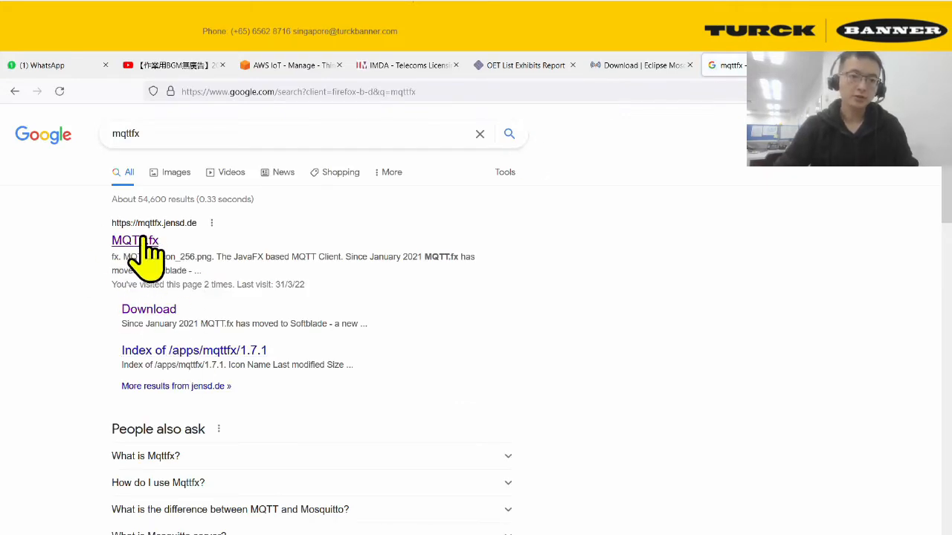
left_click(140, 241)
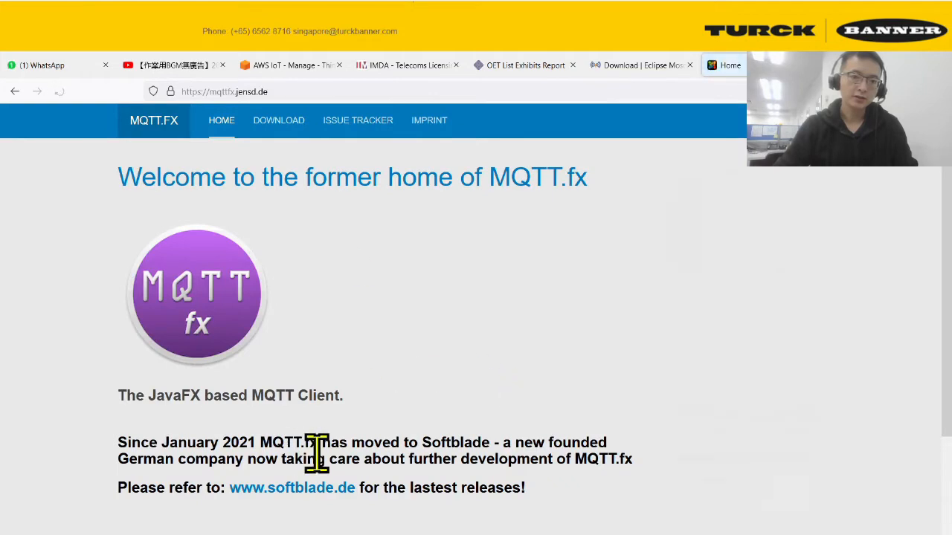
scroll(316, 451, "down", 1)
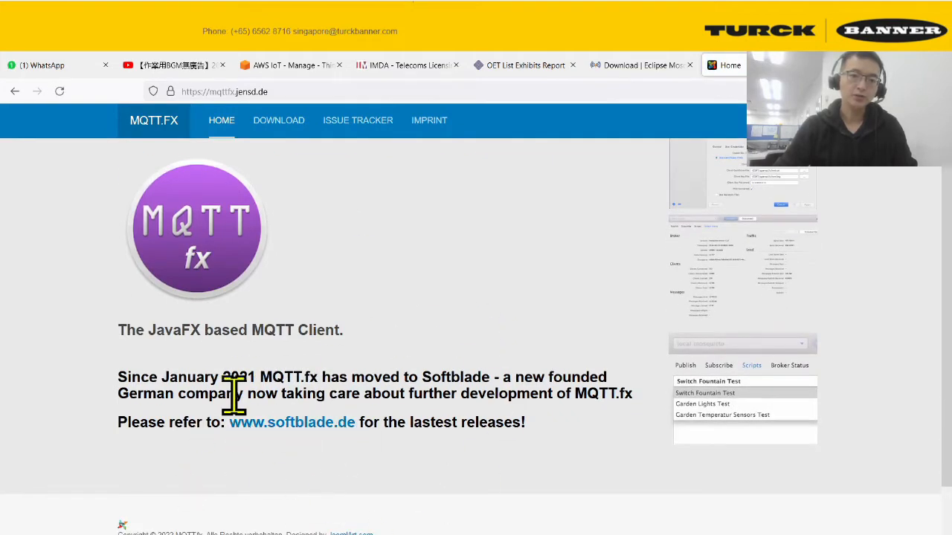
scroll(363, 357, "up", 1)
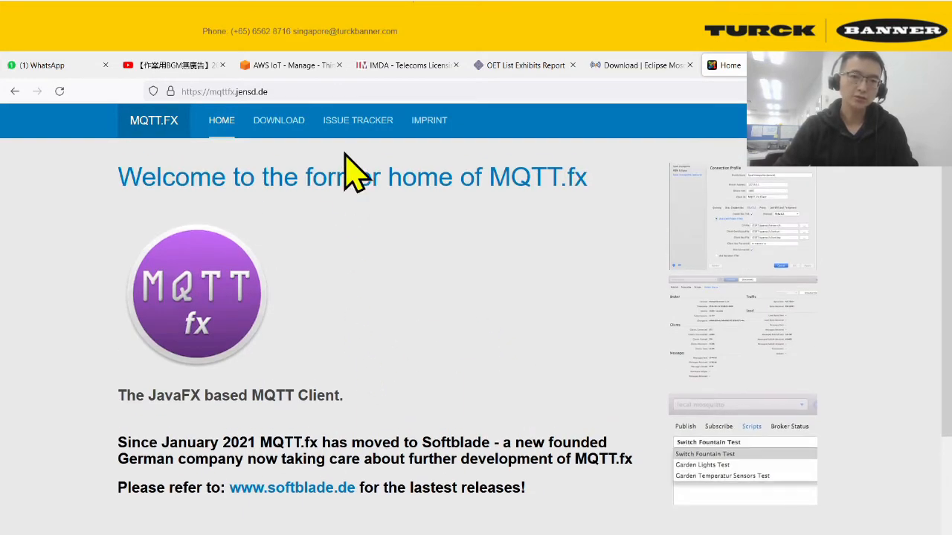
Step: Open the MQTT.fx download page, view the version 1.7.1 information and open the index of 1.7.1 installers
left_click(280, 125)
scroll(265, 393, "down", 2)
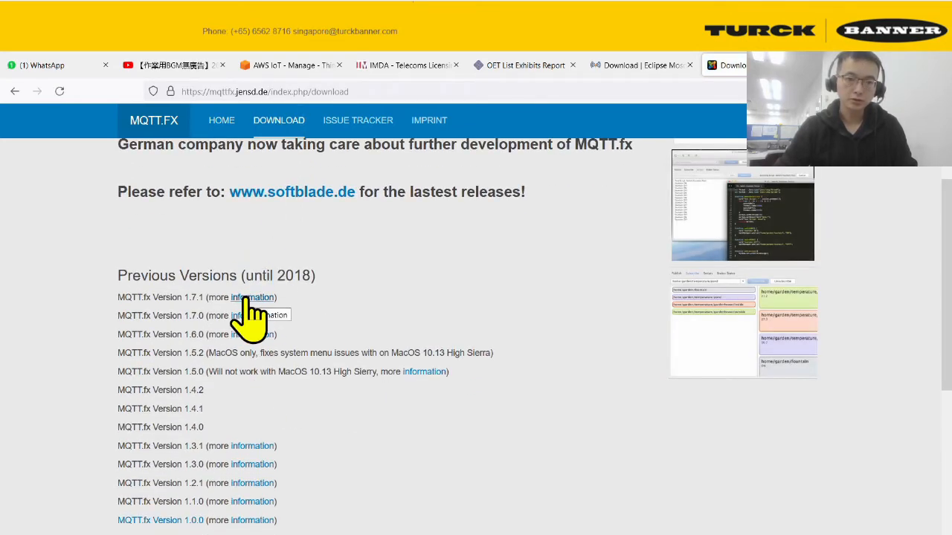
left_click(249, 299)
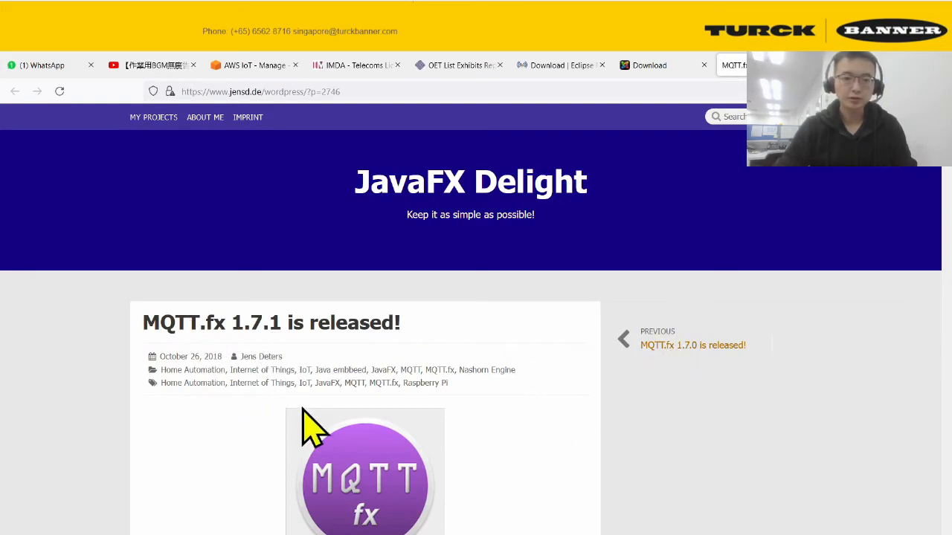
scroll(305, 424, "down", 5)
left_click(384, 260)
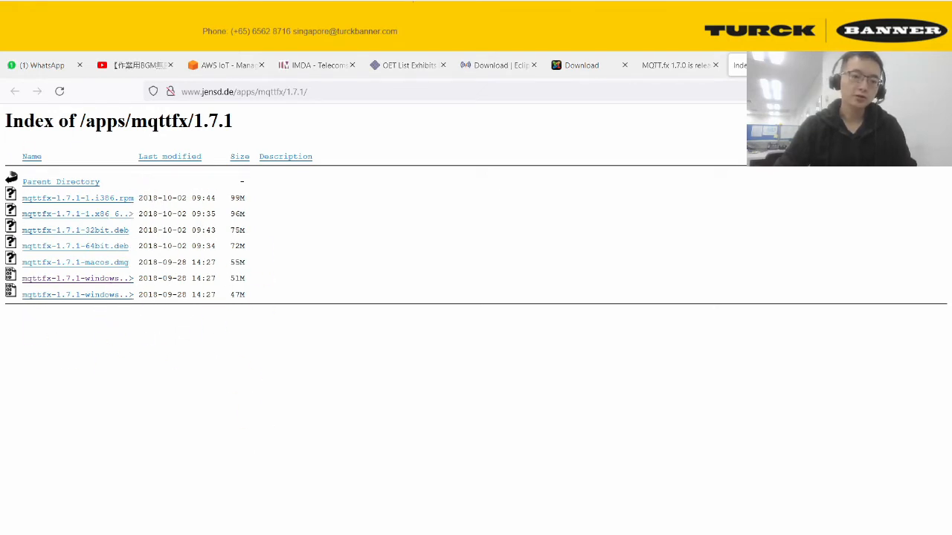
Step: Find the installed MQTT.fx application with a Windows search and launch it
key("super")
type("mq")
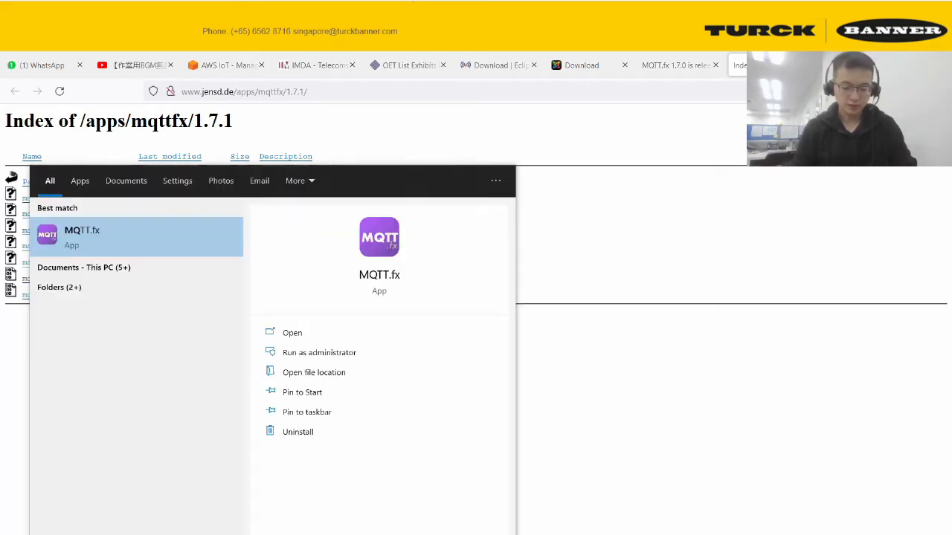
type("tt")
key("Return")
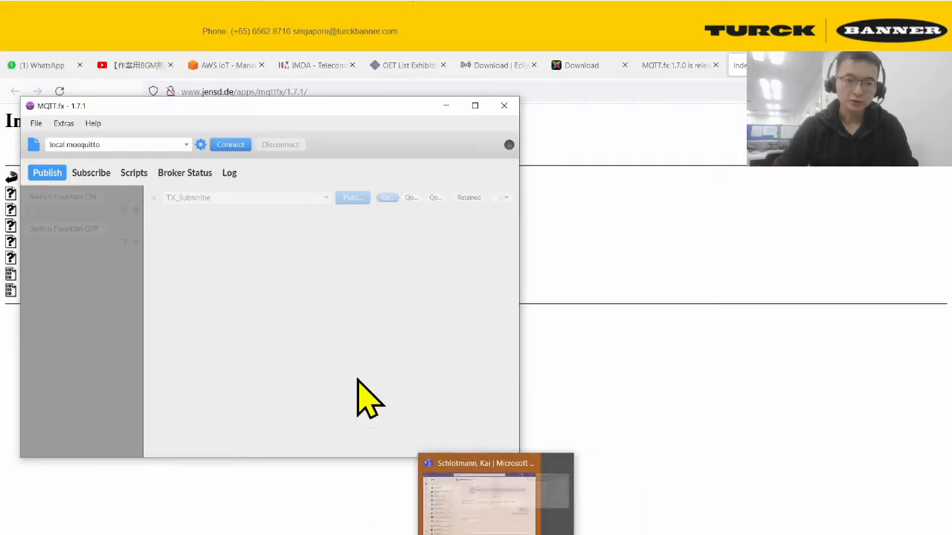
Step: Place the mosquitto folder window beside MQTT.fx and open a cmd command prompt from that folder
mouse_move(260, 534)
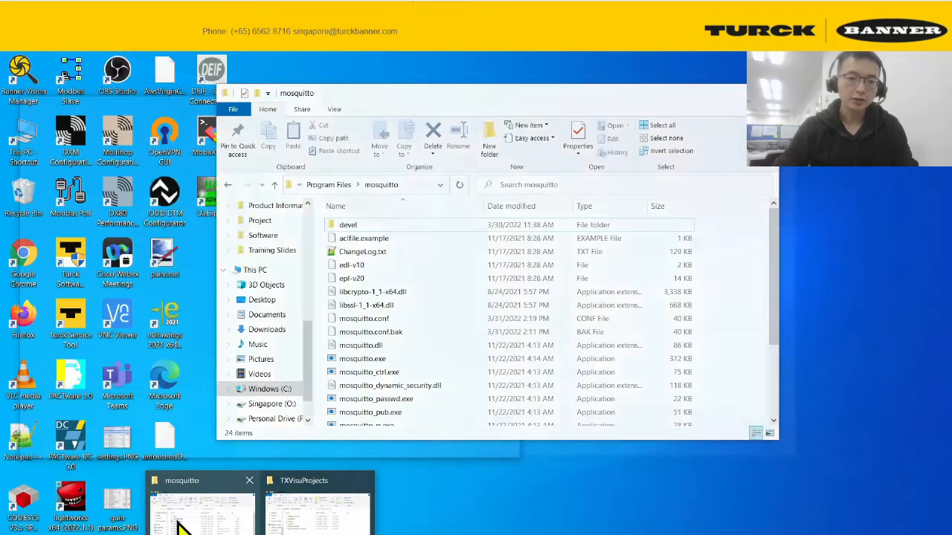
left_click(181, 518)
left_click_drag(533, 95, 679, 133)
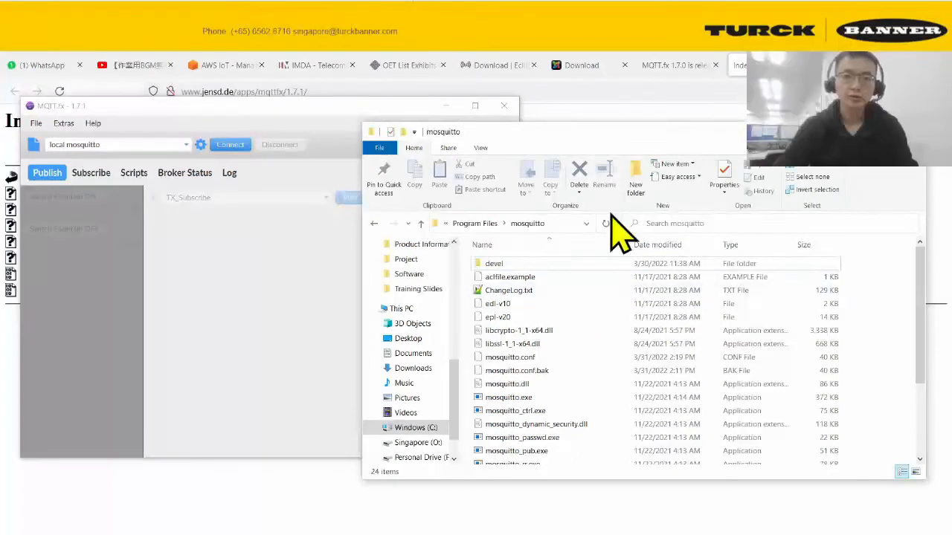
left_click(561, 224)
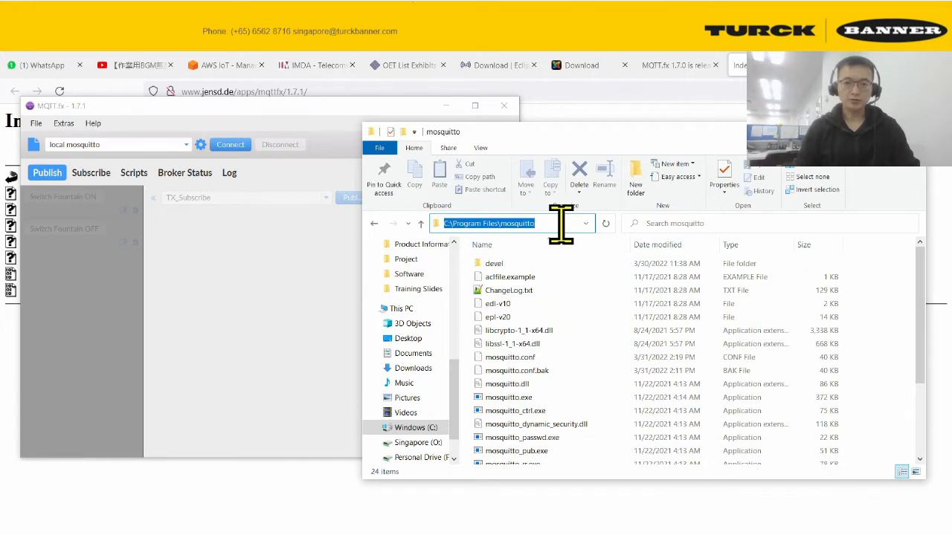
type("cm")
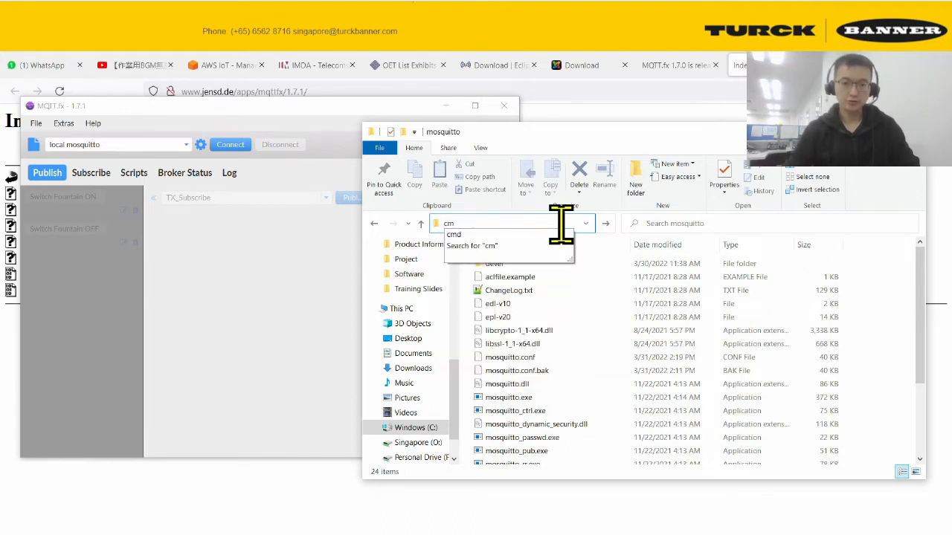
type("d")
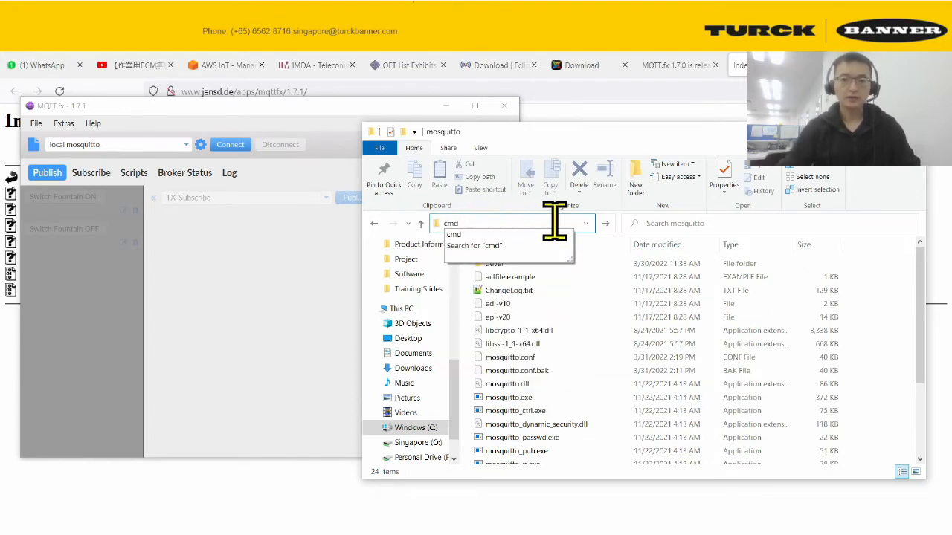
key("Return")
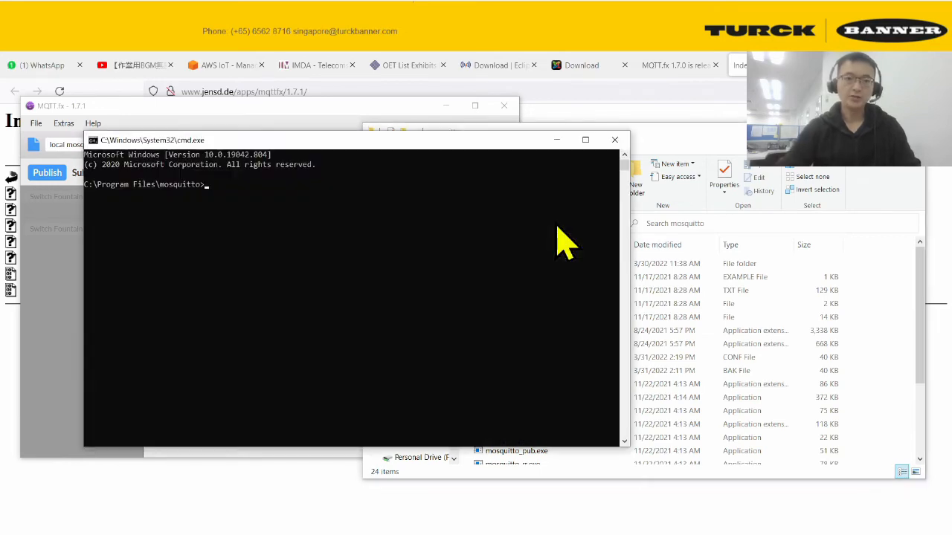
left_click_drag(454, 141, 746, 165)
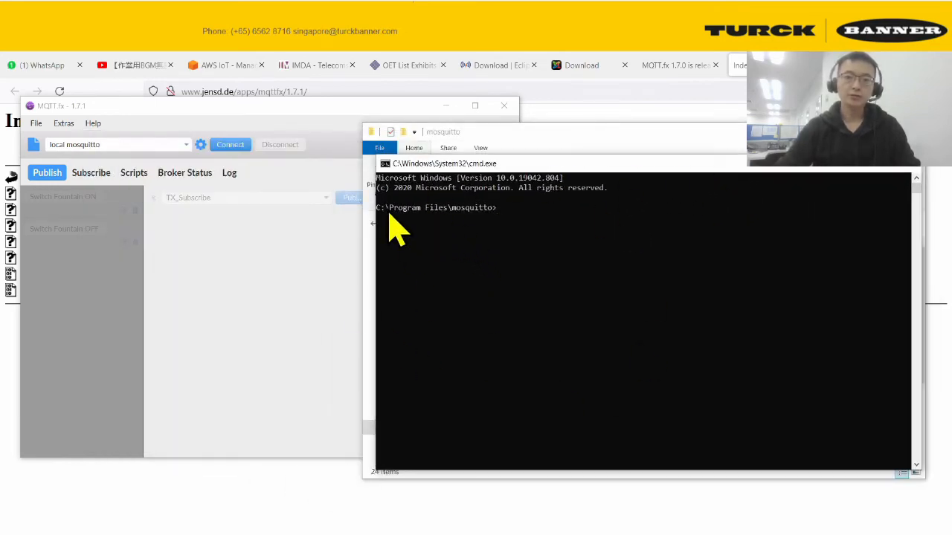
Step: Start the Mosquitto broker with the command mosquitto -v and check its listening port in the output
left_click_drag(493, 209, 382, 217)
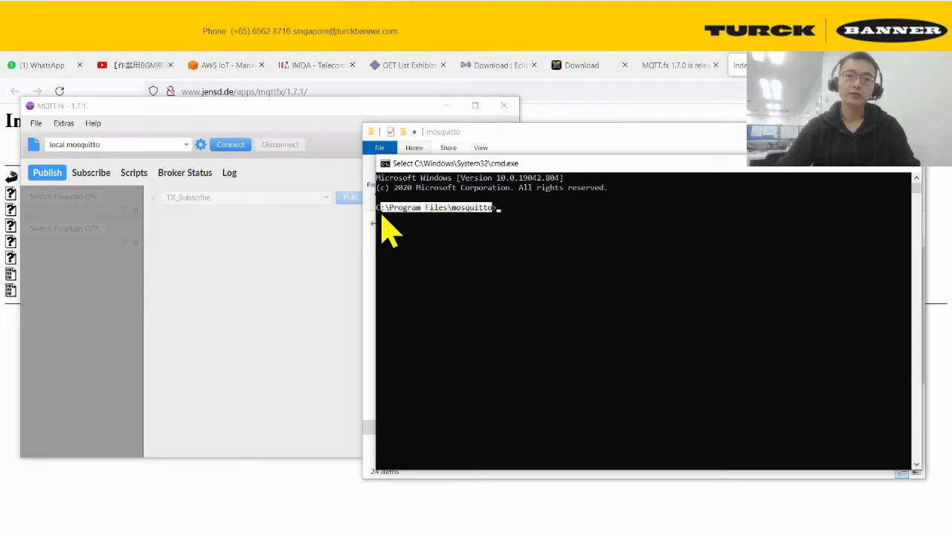
left_click(540, 210)
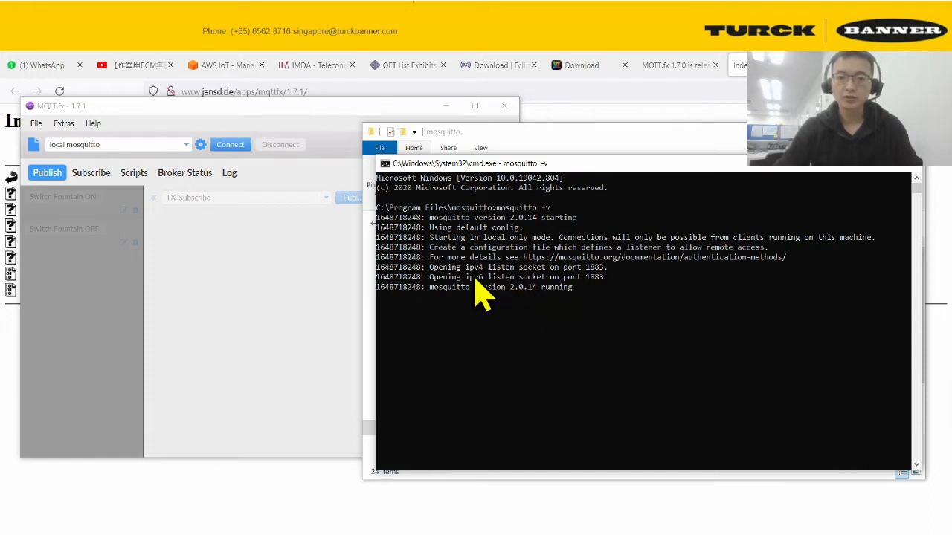
left_click_drag(577, 267, 607, 267)
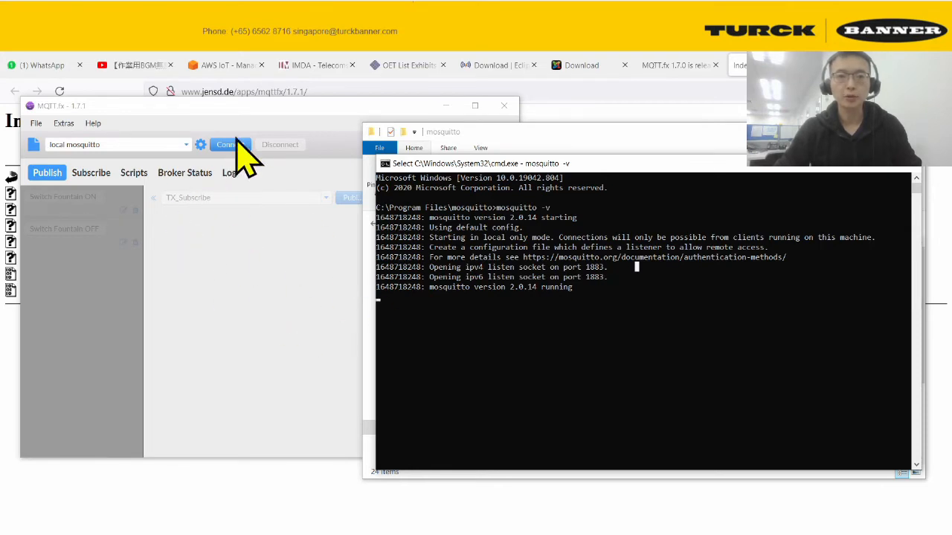
Step: Check the broker address and port of the local mosquitto connection profile in MQTT.fx, and close the profile settings without changes
left_click_drag(254, 110, 247, 112)
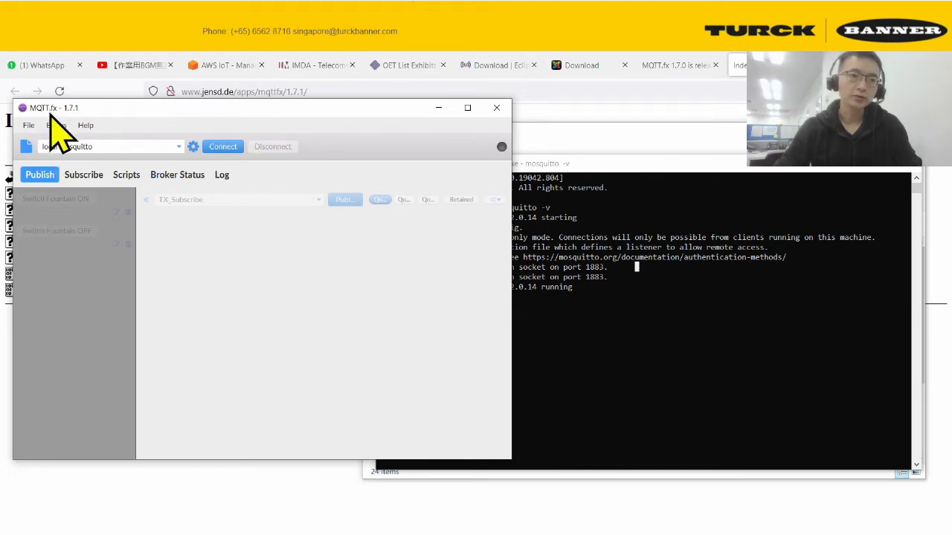
left_click(193, 147)
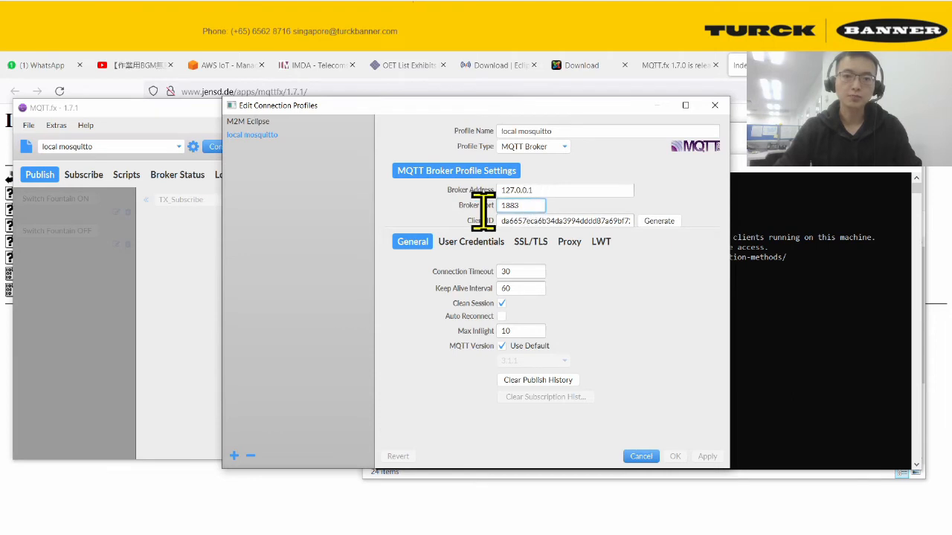
left_click_drag(524, 211, 482, 207)
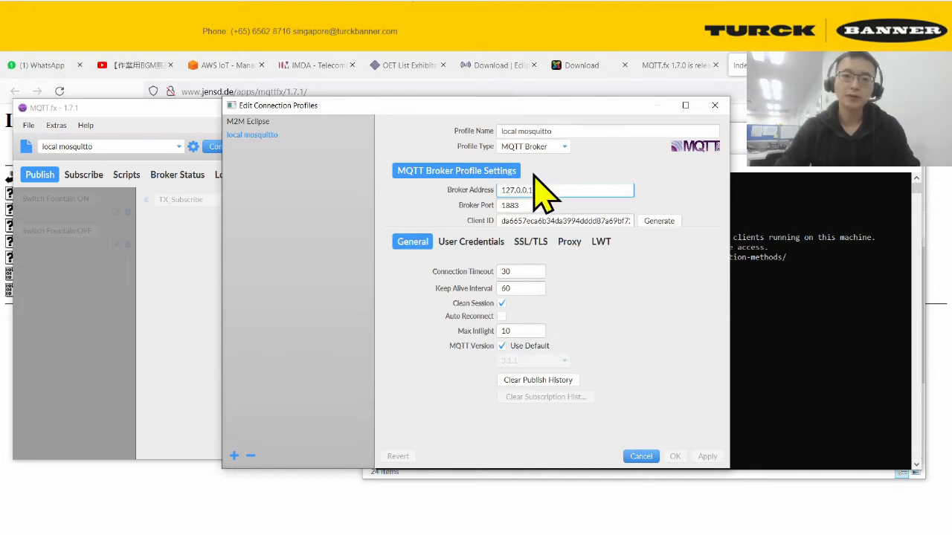
left_click(636, 456)
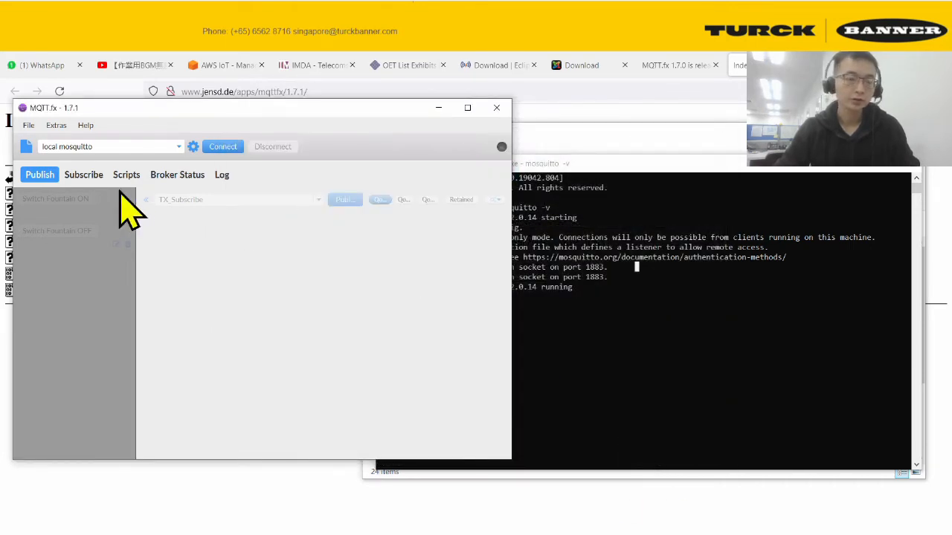
Step: Connect MQTT.fx to the local mosquitto broker and check the client connection entries in the broker's command prompt output
left_click(221, 147)
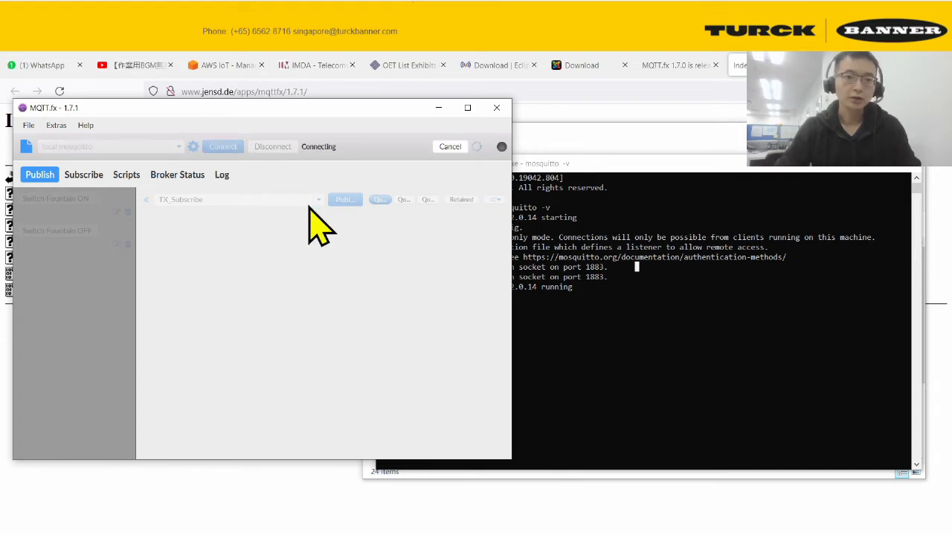
left_click_drag(318, 110, 320, 133)
left_click(792, 312)
key("Escape")
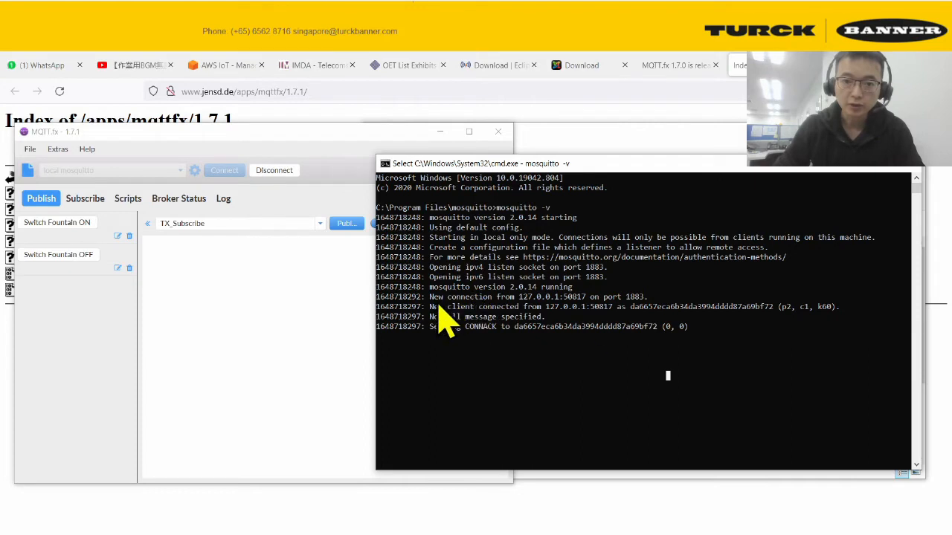
left_click_drag(438, 298, 647, 298)
left_click(649, 298)
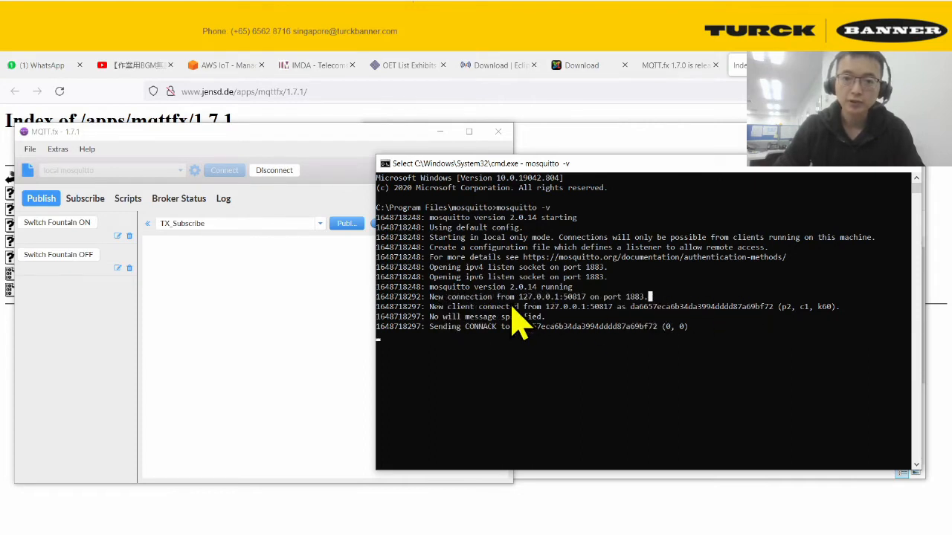
left_click_drag(509, 297, 565, 302)
left_click(712, 346)
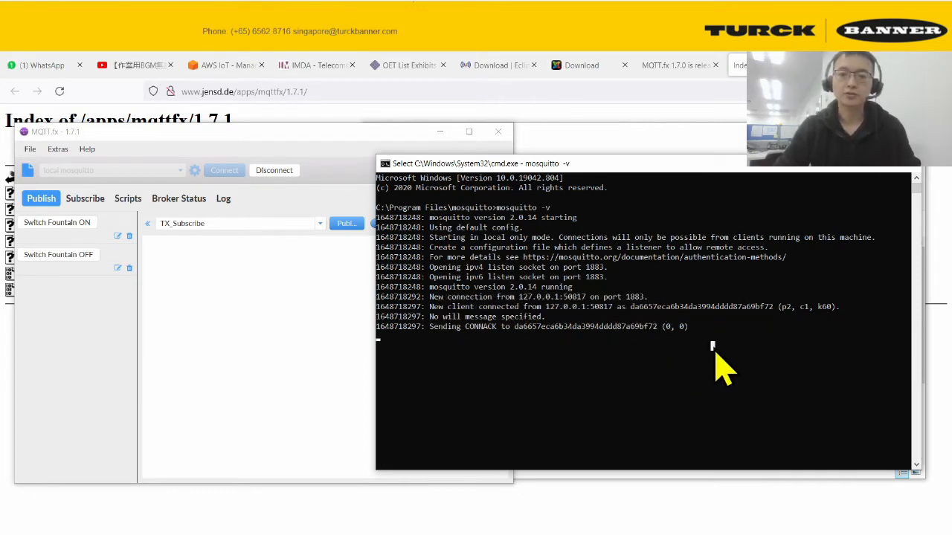
Step: Arrange the broker's command prompt window and MQTT.fx so the broker output and the connection controls are visible together
left_click(188, 288)
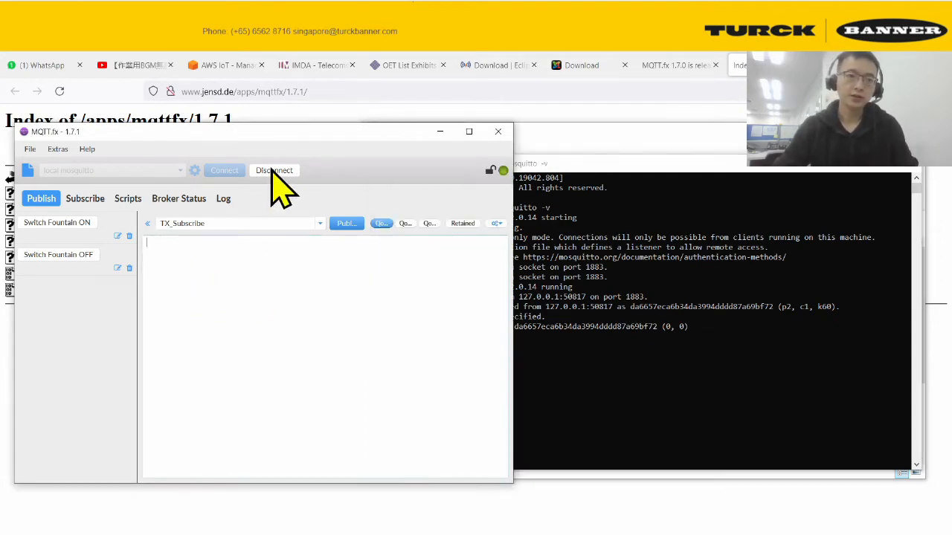
left_click(665, 288)
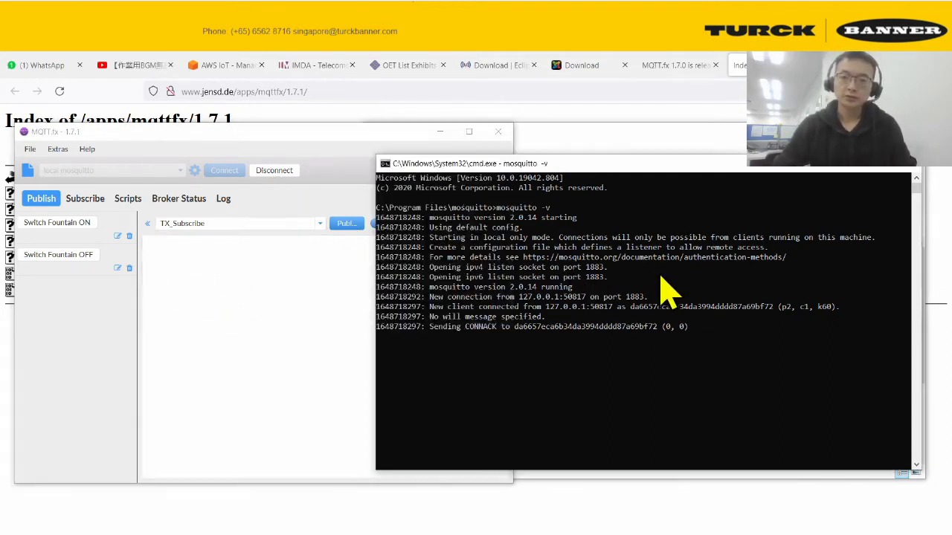
left_click_drag(707, 174, 342, 249)
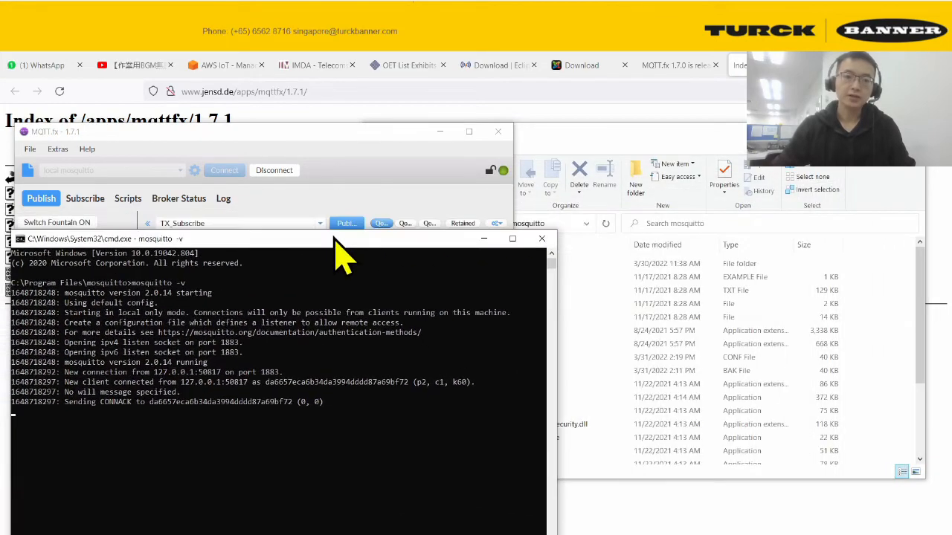
left_click_drag(315, 132, 325, 61)
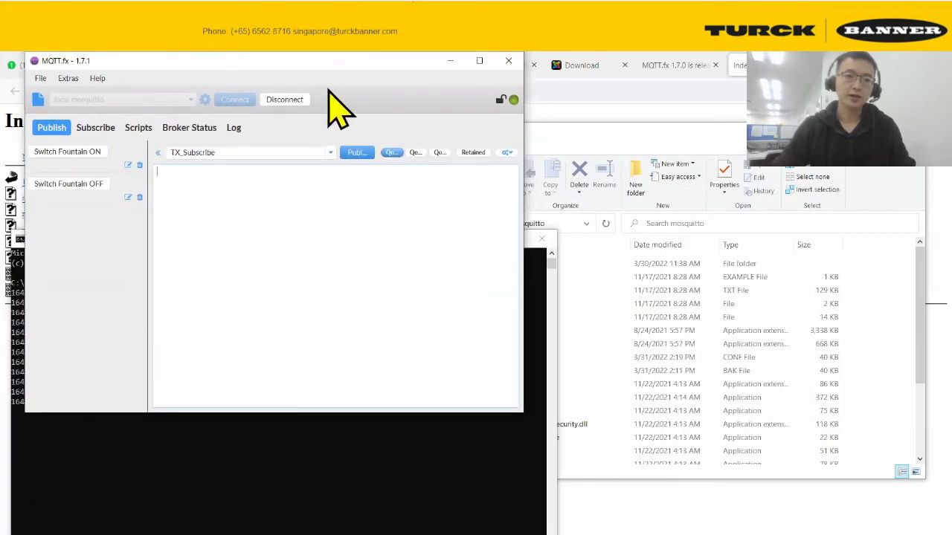
left_click(415, 463)
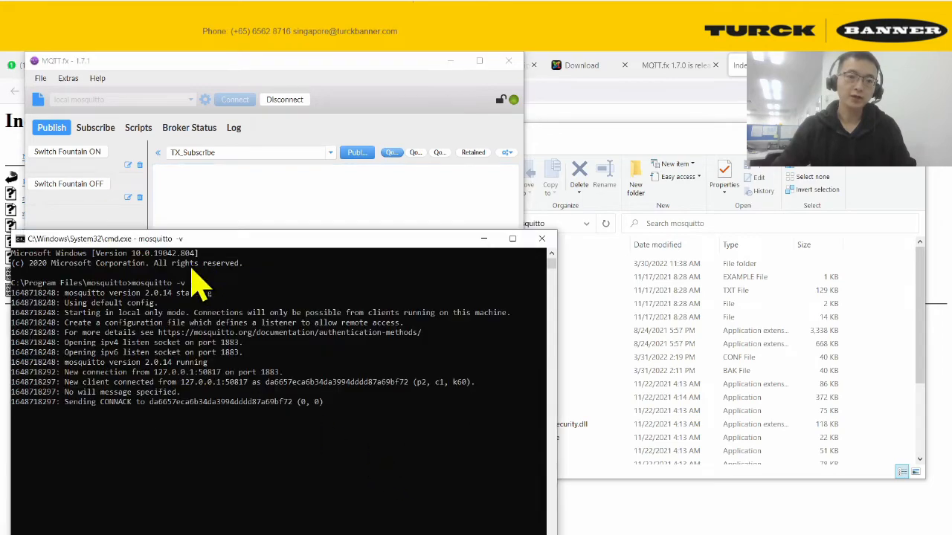
mouse_move(213, 237)
left_mouse_down()
mouse_move(212, 254)
mouse_move(214, 243)
left_mouse_up()
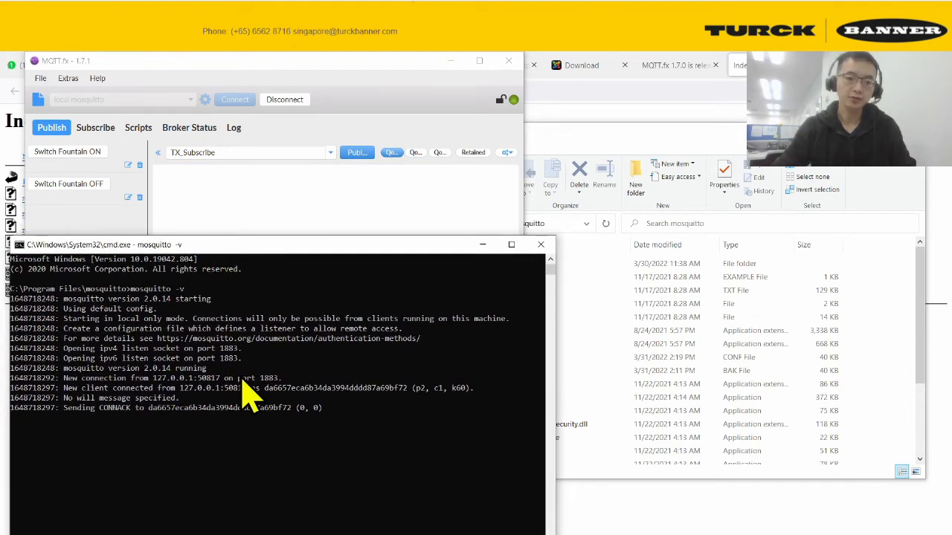
left_click(324, 387)
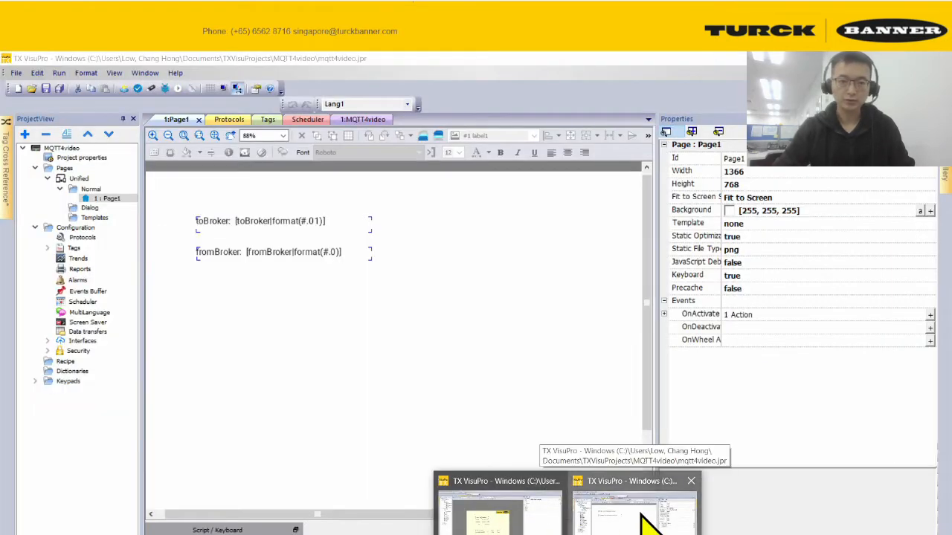
Step: Switch to the TX VisuPro project MQTT4video, review the toBroker and fromBroker labels on Page1, and open the project's tags
left_click(646, 521)
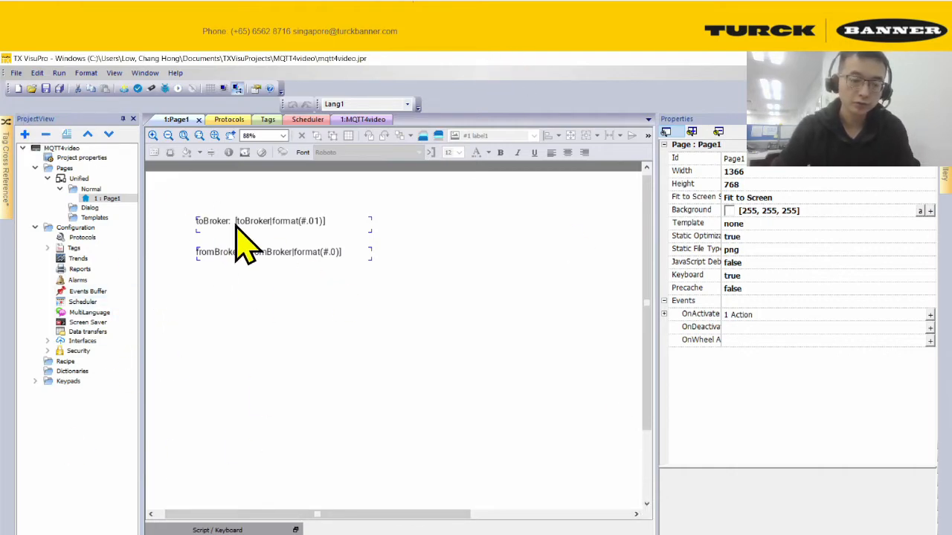
left_click(271, 222)
left_click(290, 249)
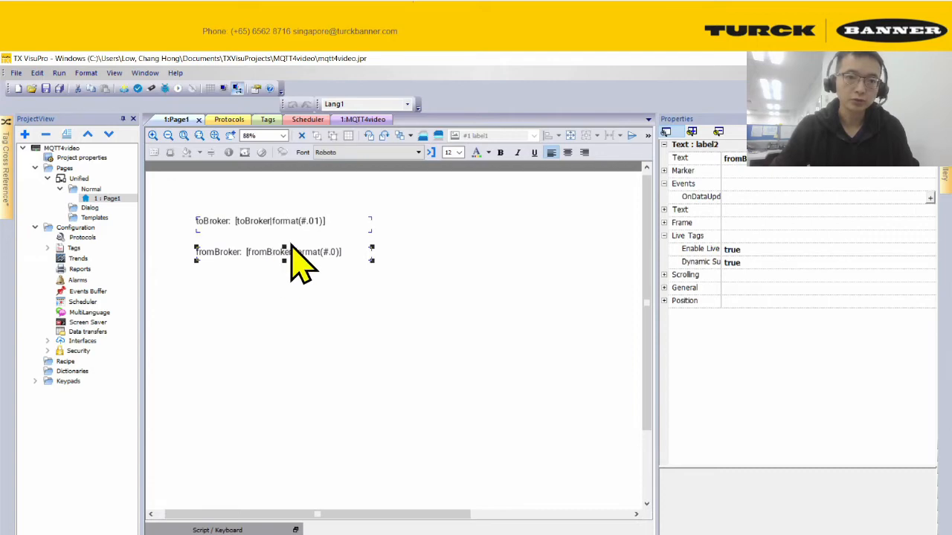
double_click(83, 249)
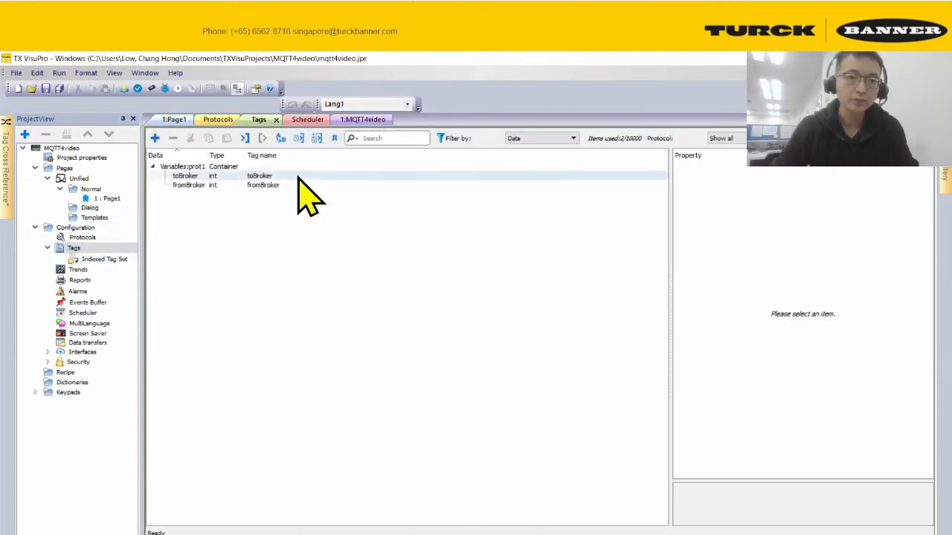
Step: Assign the toBroker tag to a new tag group named grp_toBroker
left_click(298, 177)
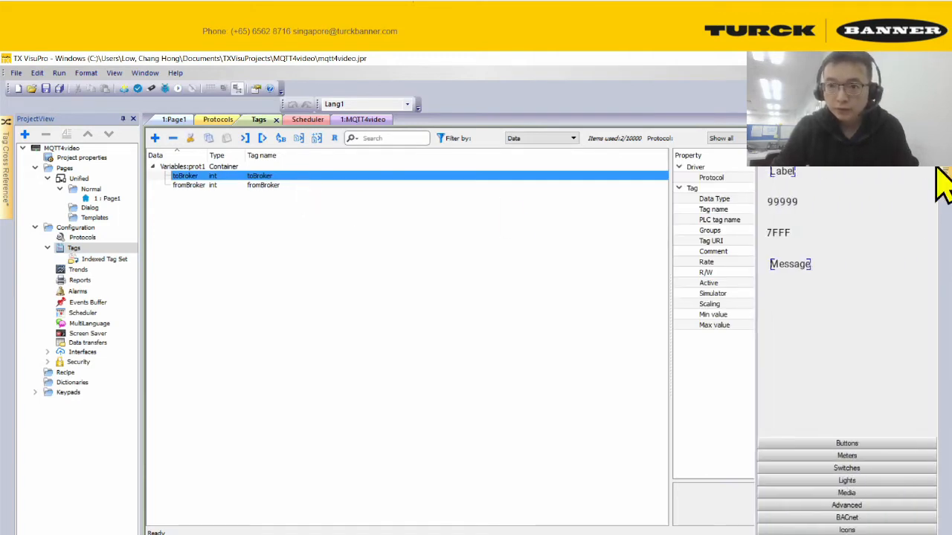
left_click(622, 247)
left_click(327, 176)
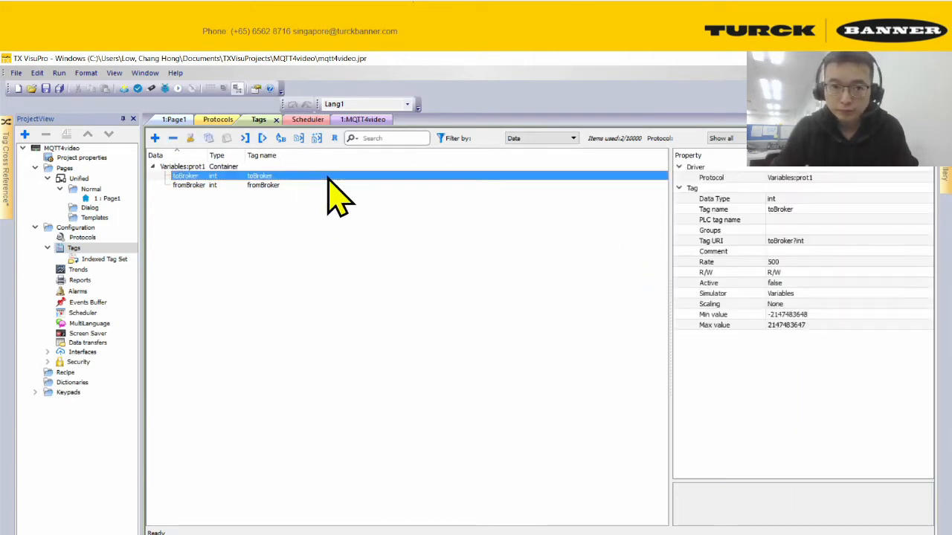
left_click(809, 230)
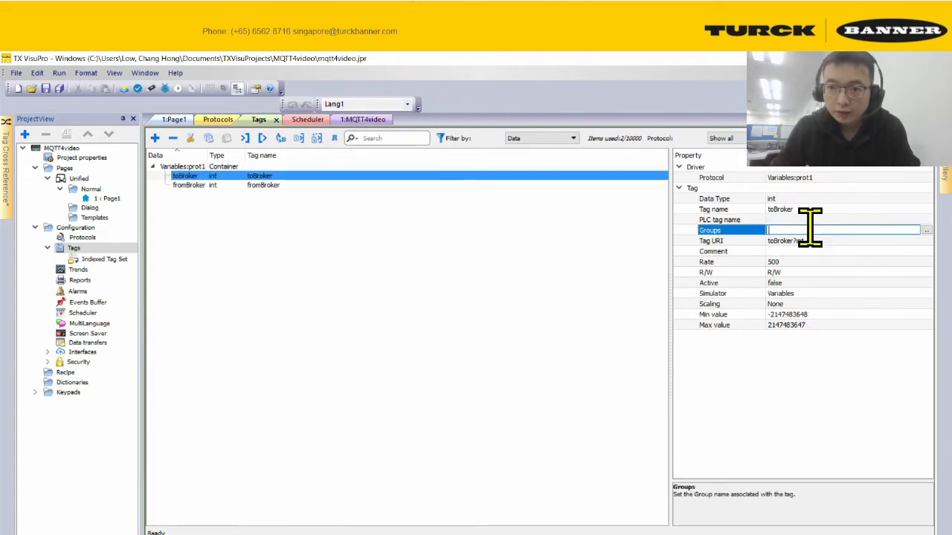
left_click(927, 230)
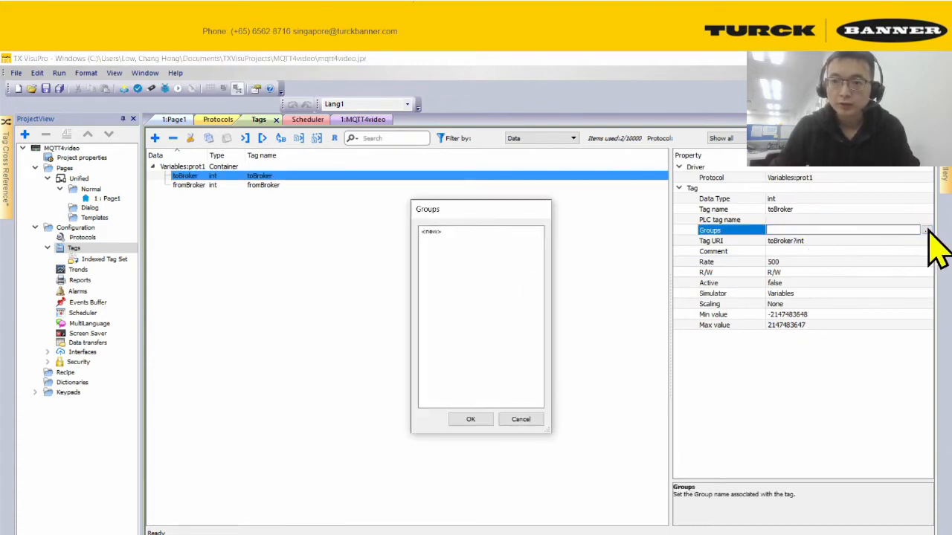
left_click(444, 232)
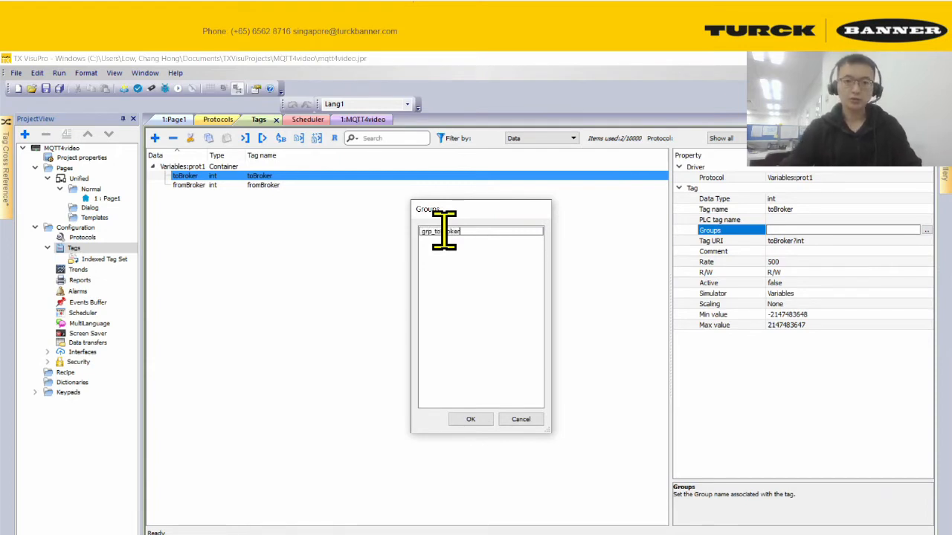
type("grp_toBroker")
left_click(471, 420)
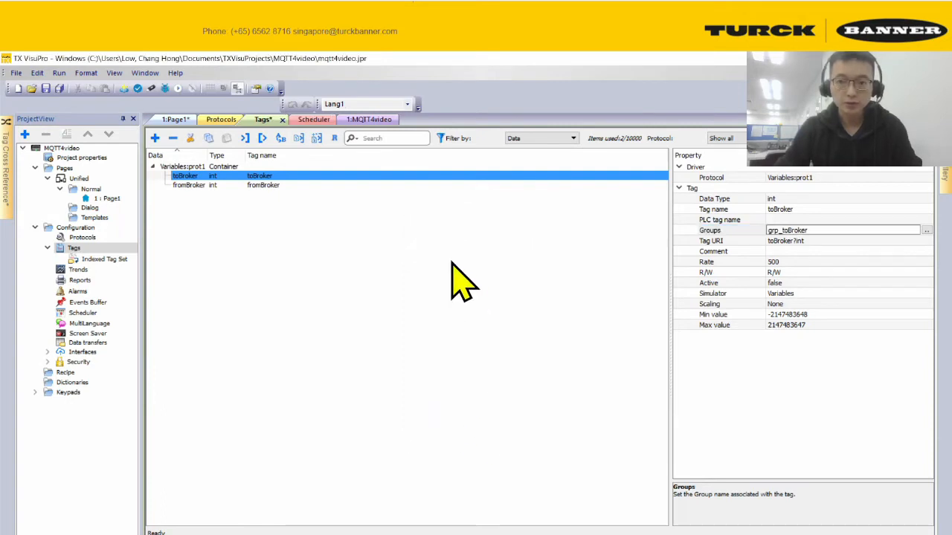
Step: Set the fromBroker tag's group to grp_fromBroker and check the group assignments of both tags
left_click(342, 186)
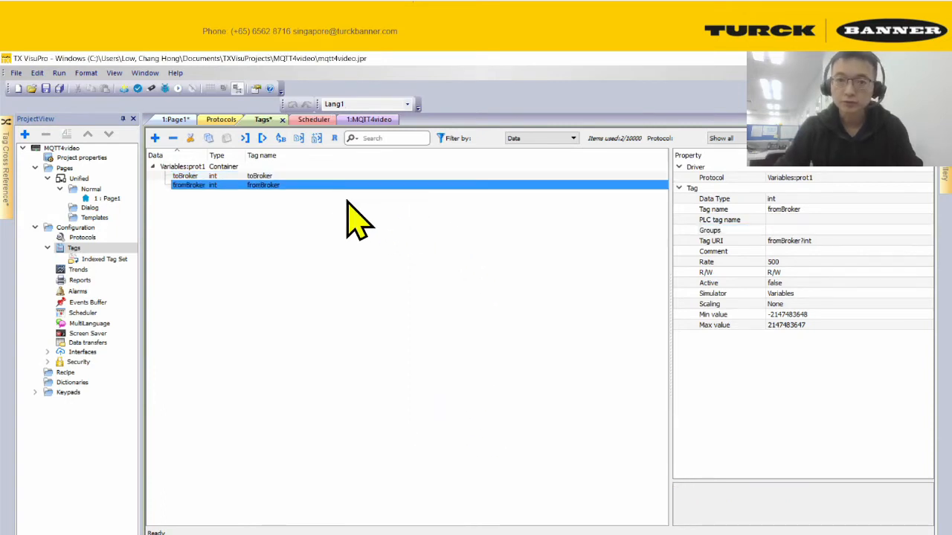
left_click(824, 230)
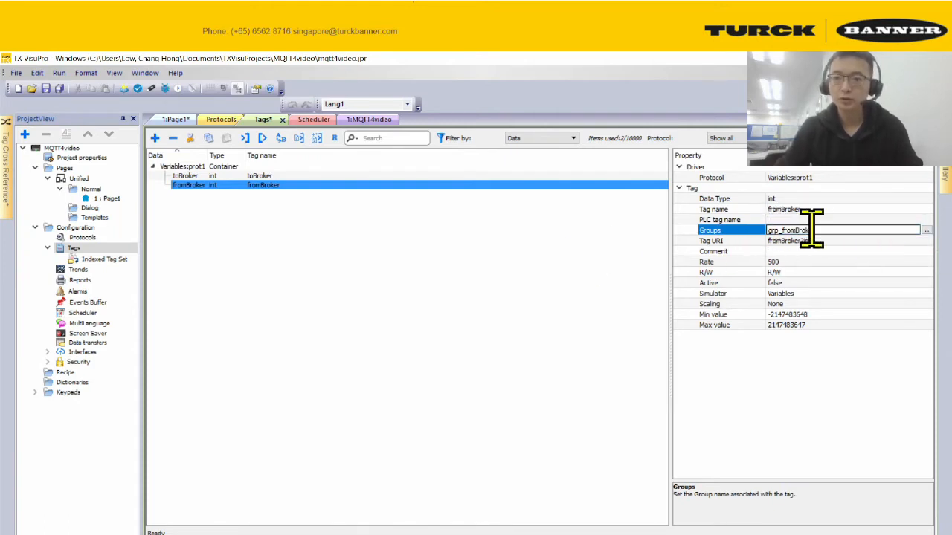
left_click(476, 249)
left_click(333, 179)
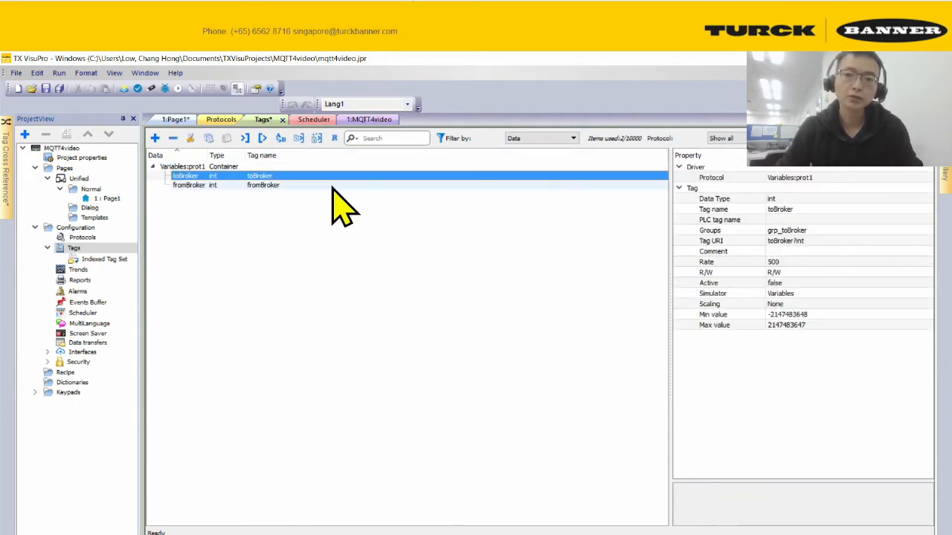
left_click(333, 186)
left_click(339, 176)
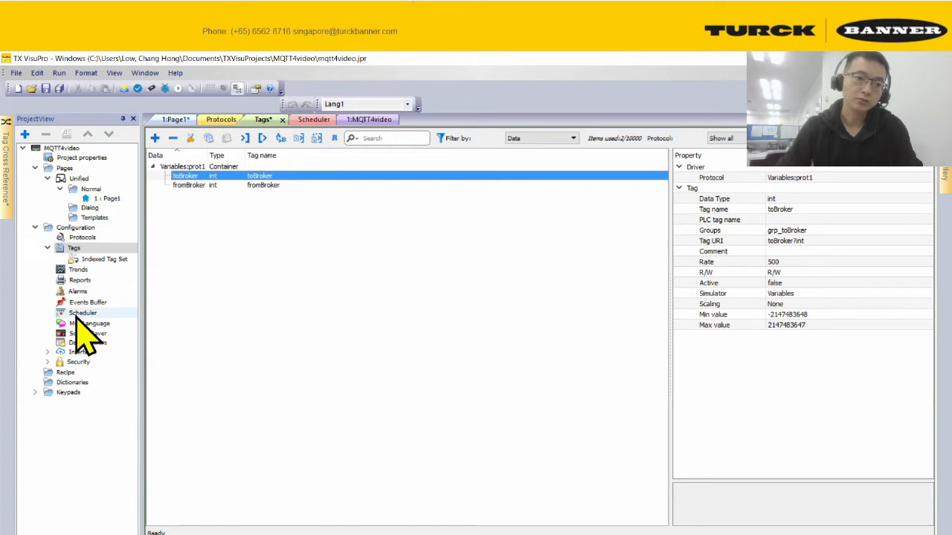
Step: Open the project's MQTT interface configuration and enable the MQTT interface
left_click(48, 352)
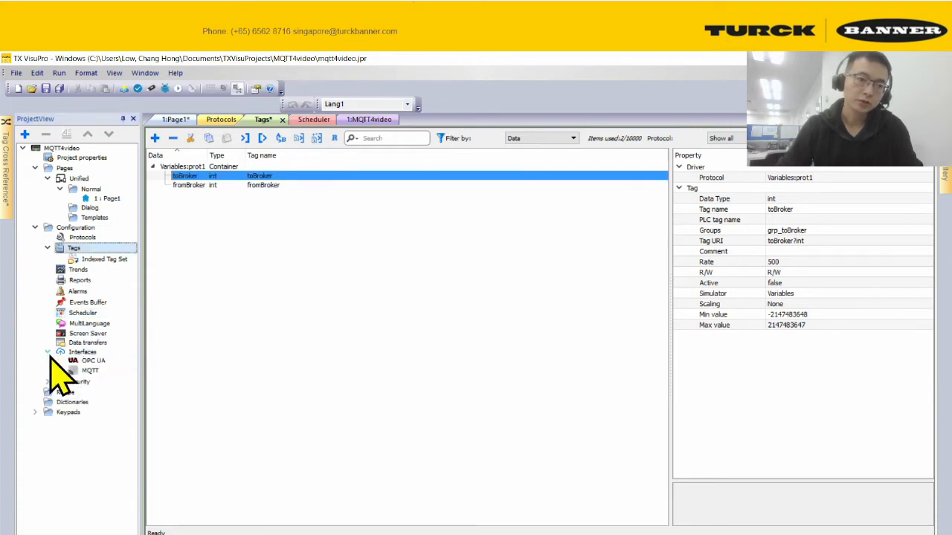
left_click(105, 372)
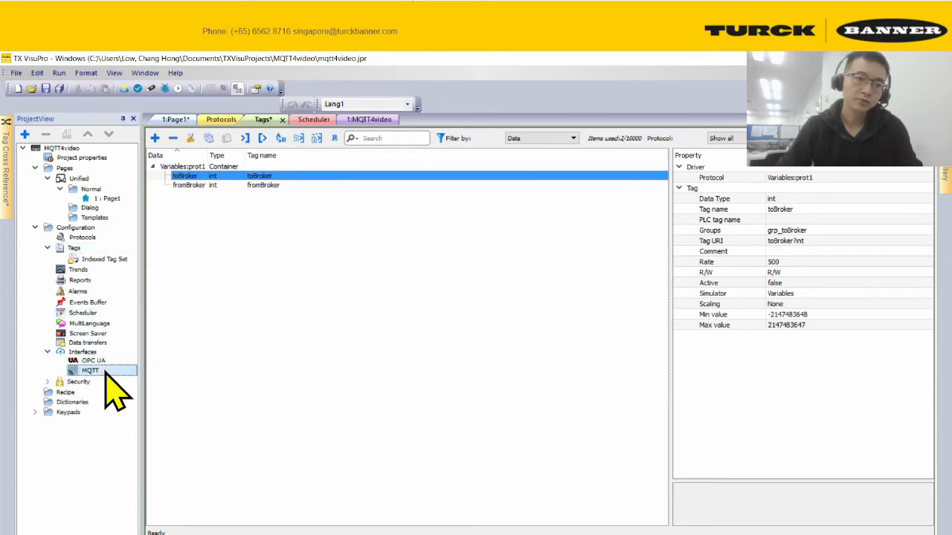
double_click(90, 371)
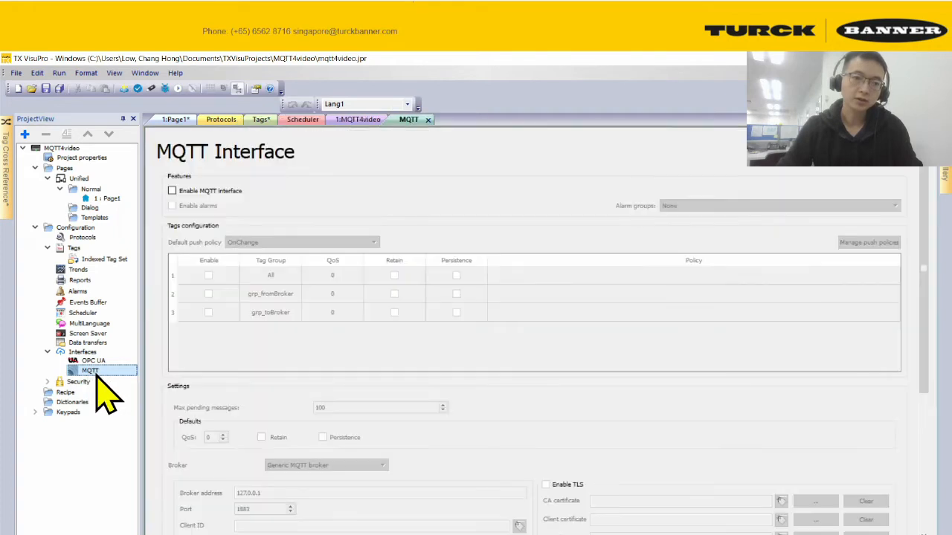
left_click(172, 191)
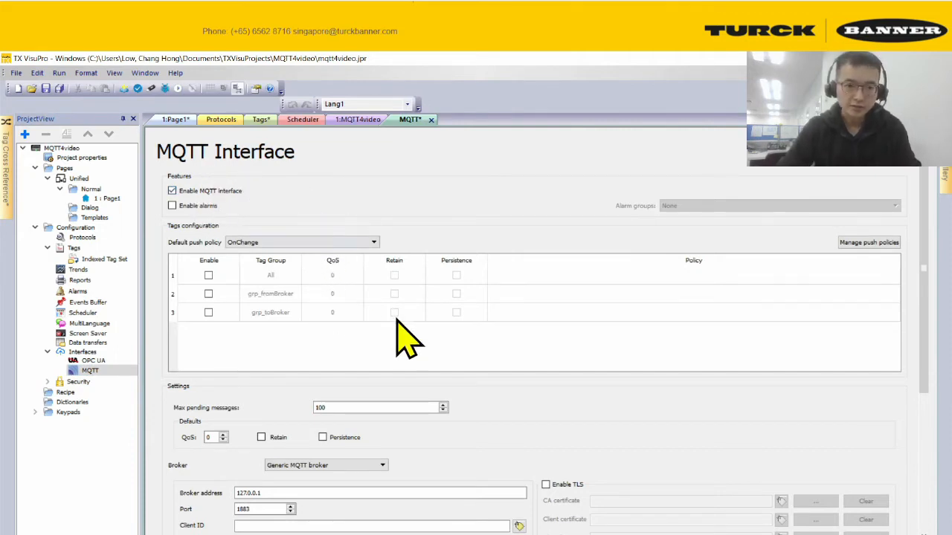
Step: Enable the tag groups grp_fromBroker and grp_toBroker in the MQTT tags configuration
scroll(401, 320, "down", 1)
scroll(386, 316, "up", 1)
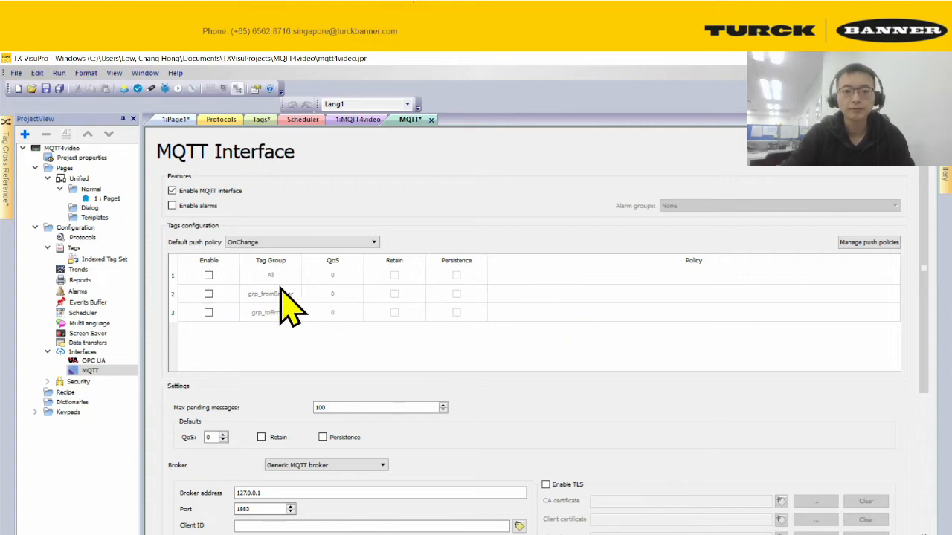
left_click(208, 294)
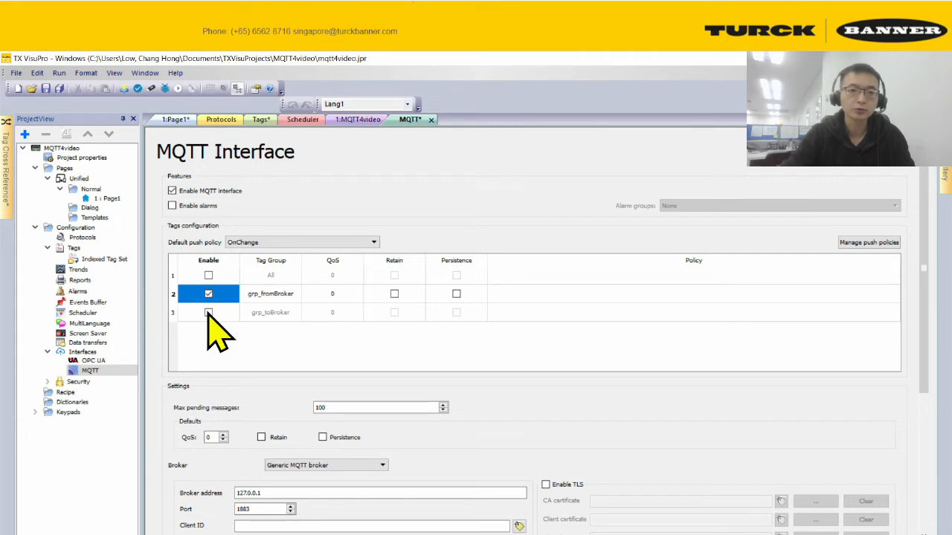
left_click(209, 312)
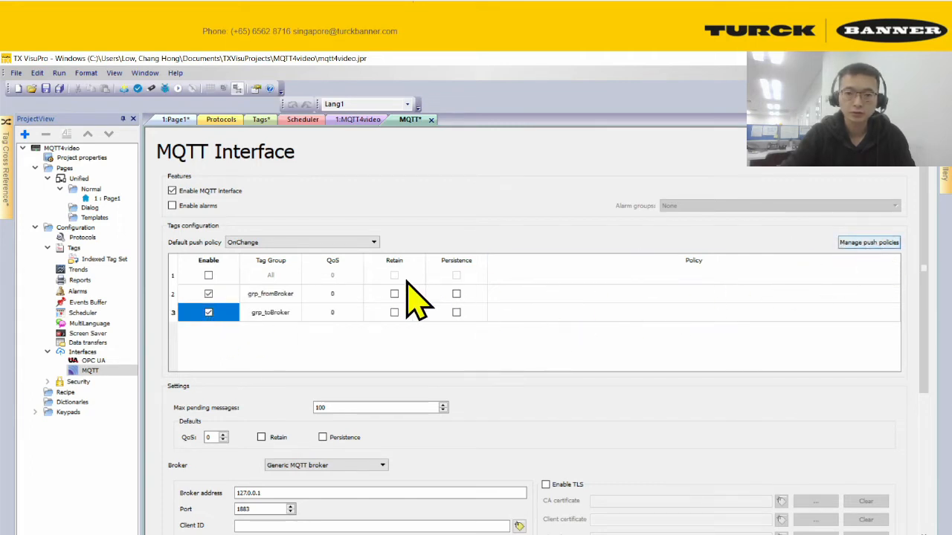
Step: Add a new push policy in the policy manager and give it a value range condition
left_click(863, 244)
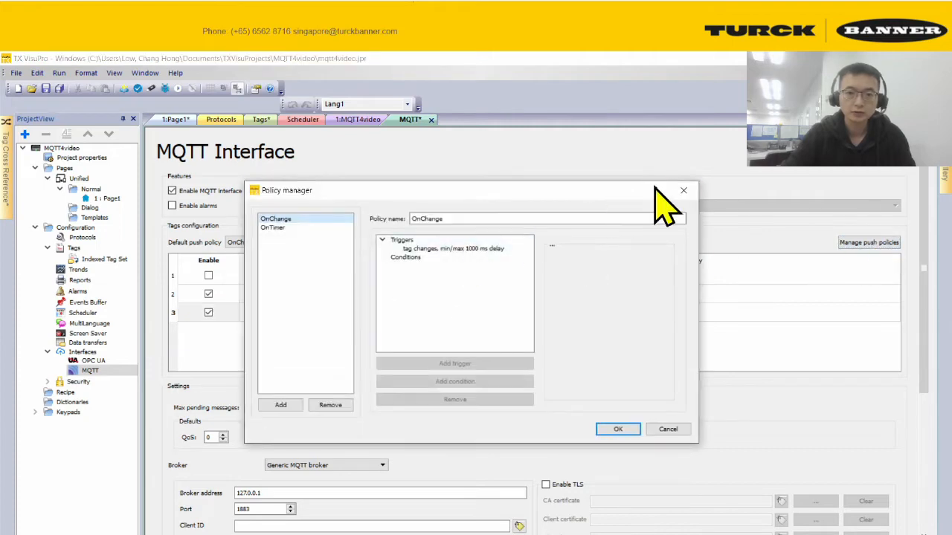
left_click(684, 190)
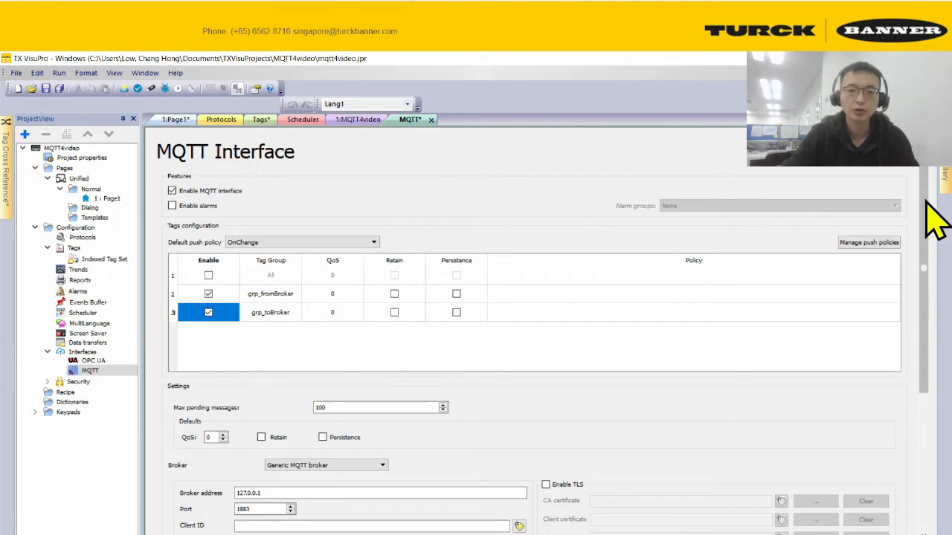
left_click(869, 242)
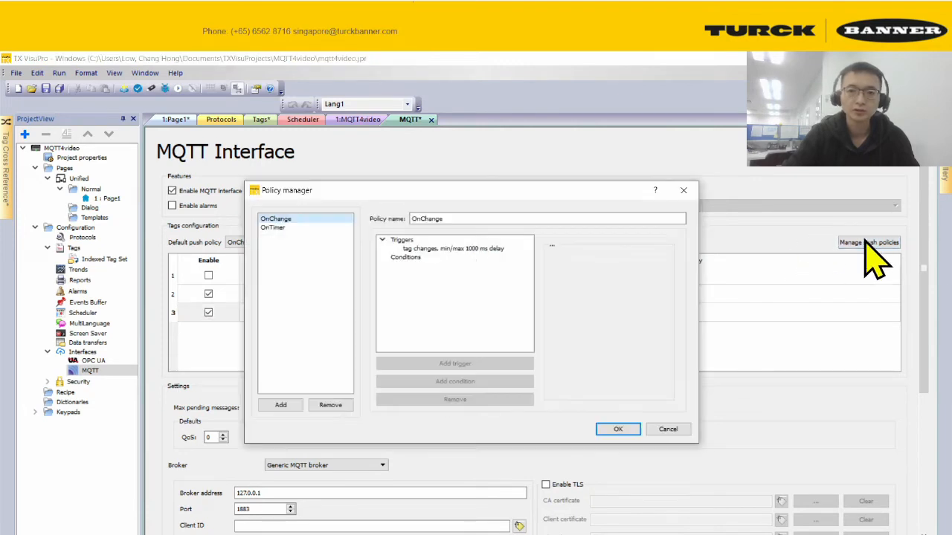
left_click(291, 403)
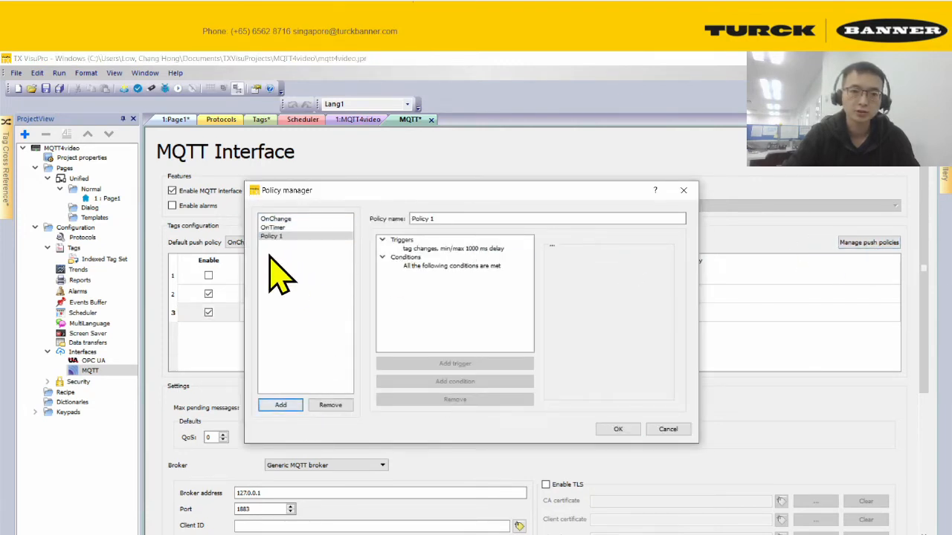
left_click(461, 267)
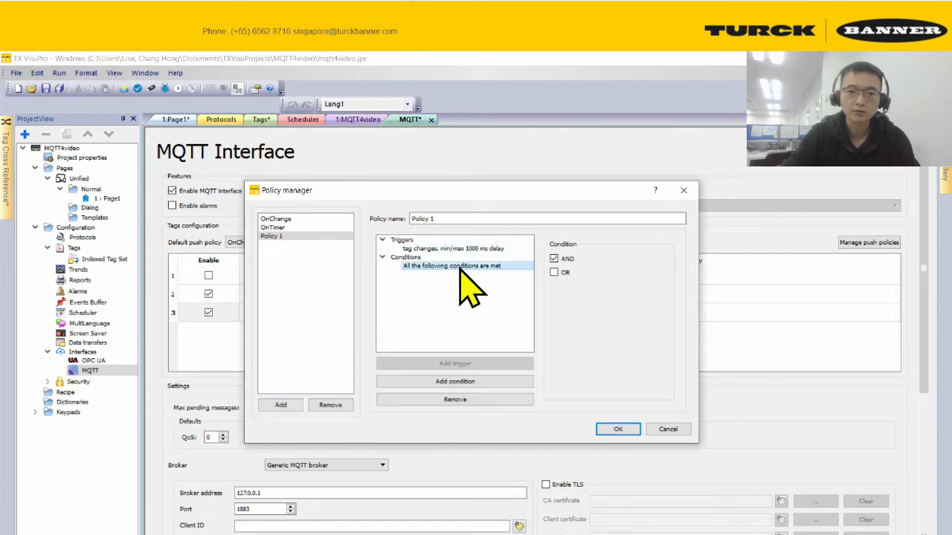
left_click(471, 382)
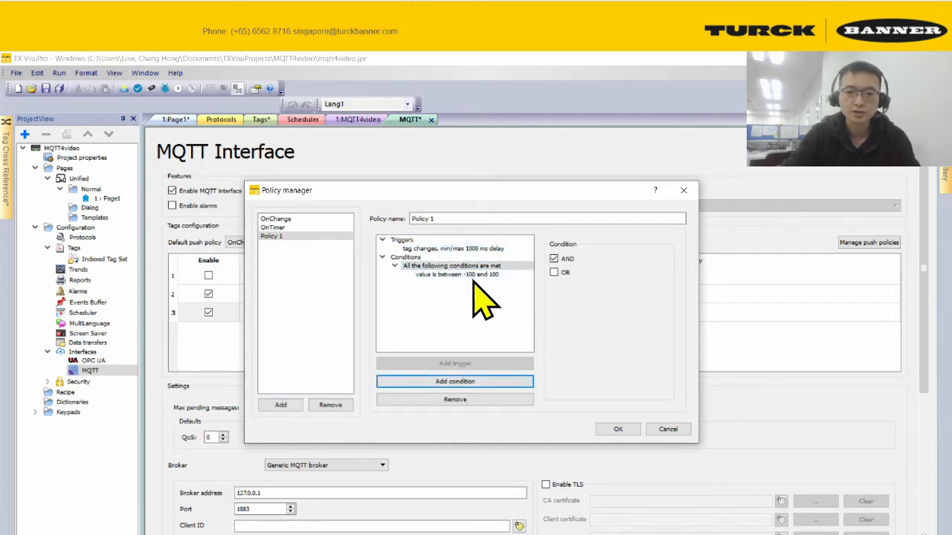
Step: Switch the new policy's condition to quality and back to in/out band, and remove all its conditions
left_click(414, 274)
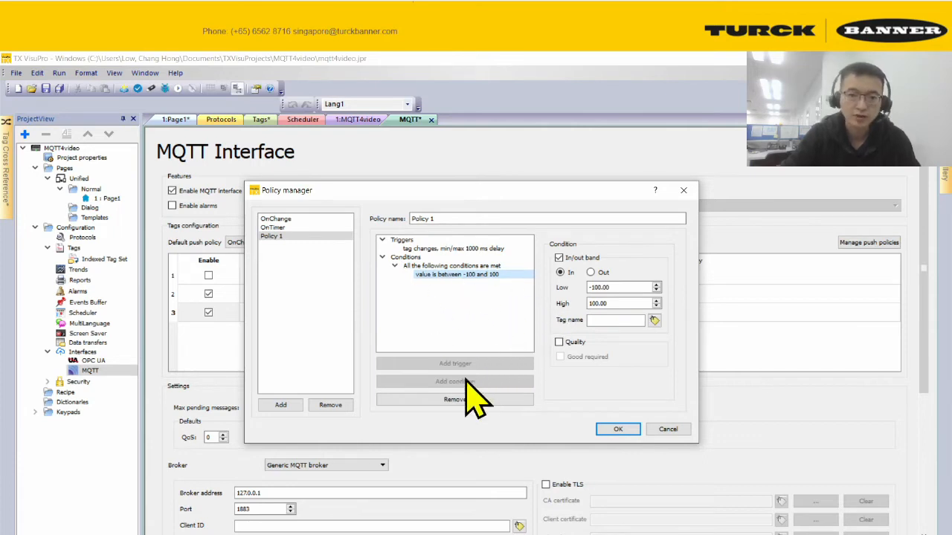
left_click(559, 343)
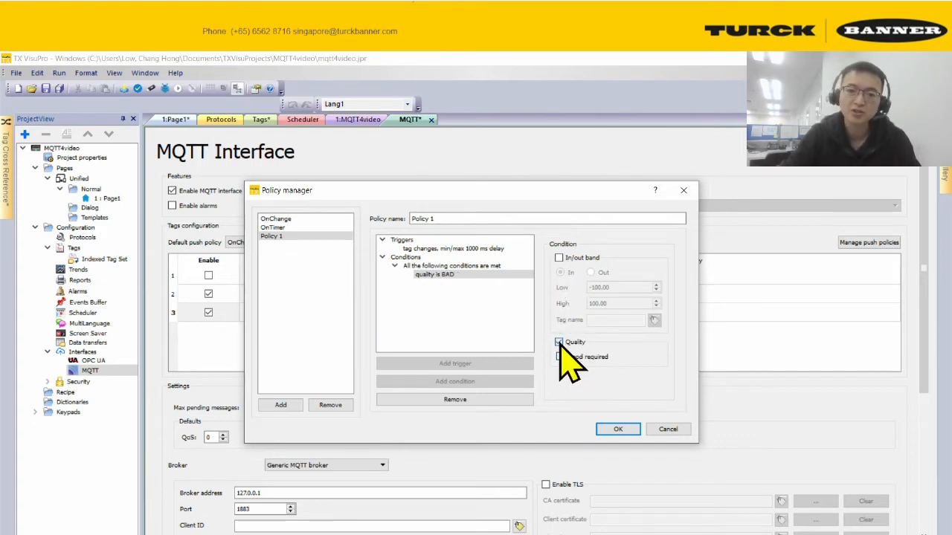
left_click(559, 258)
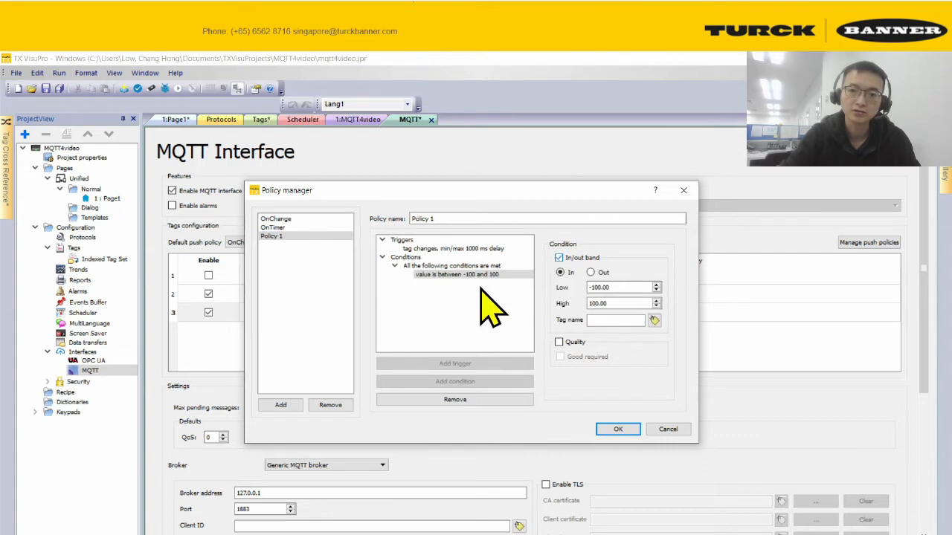
left_click(474, 400)
left_click(454, 266)
left_click(472, 400)
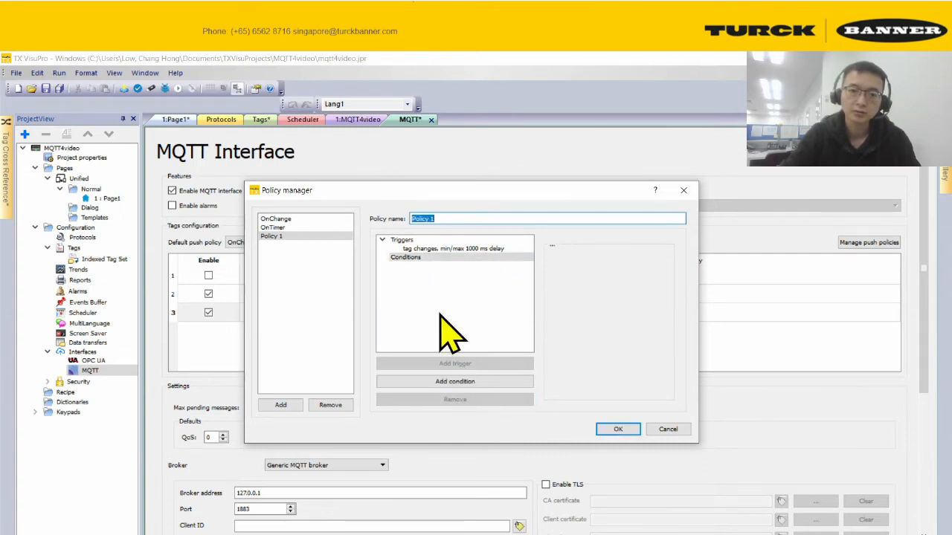
Step: Inspect the new policy's on-change trigger settings, delete Policy 1 and close the policy manager
left_click(452, 249)
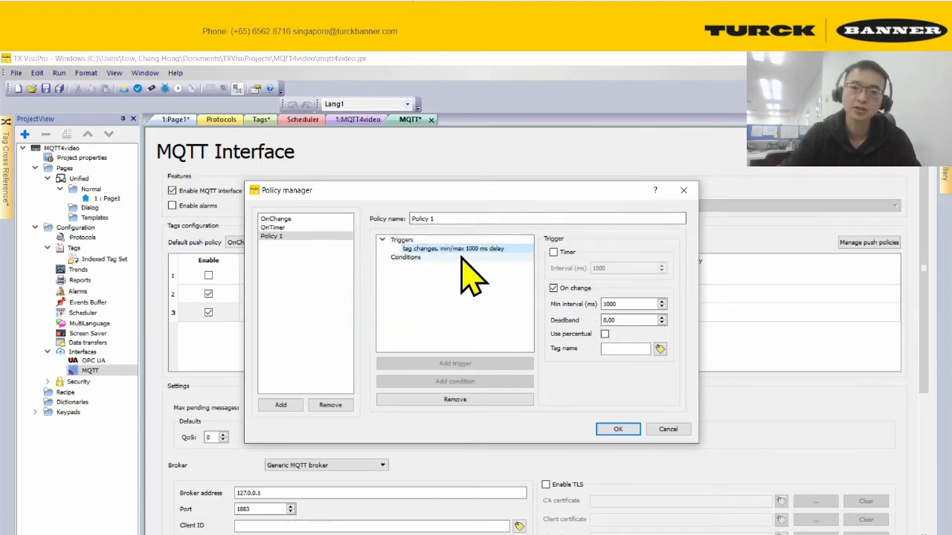
left_click(636, 305)
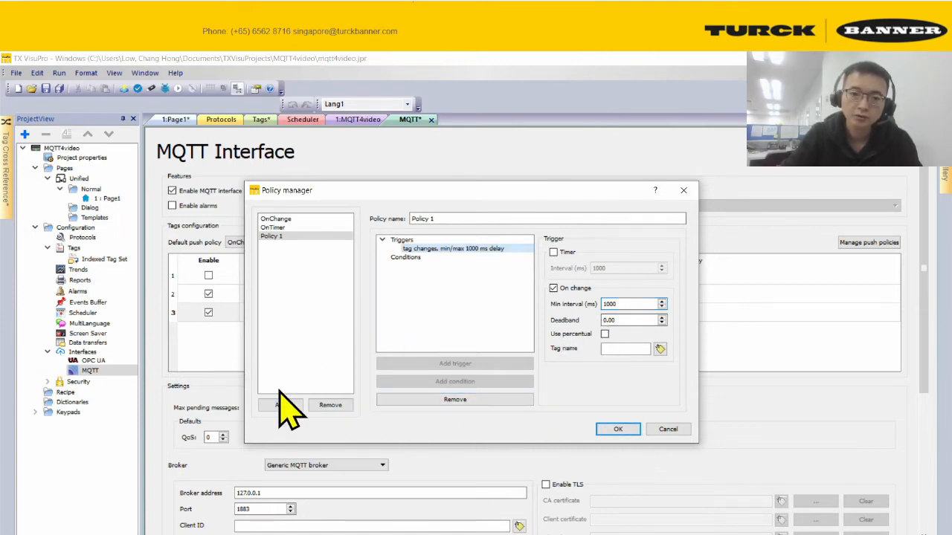
left_click(271, 236)
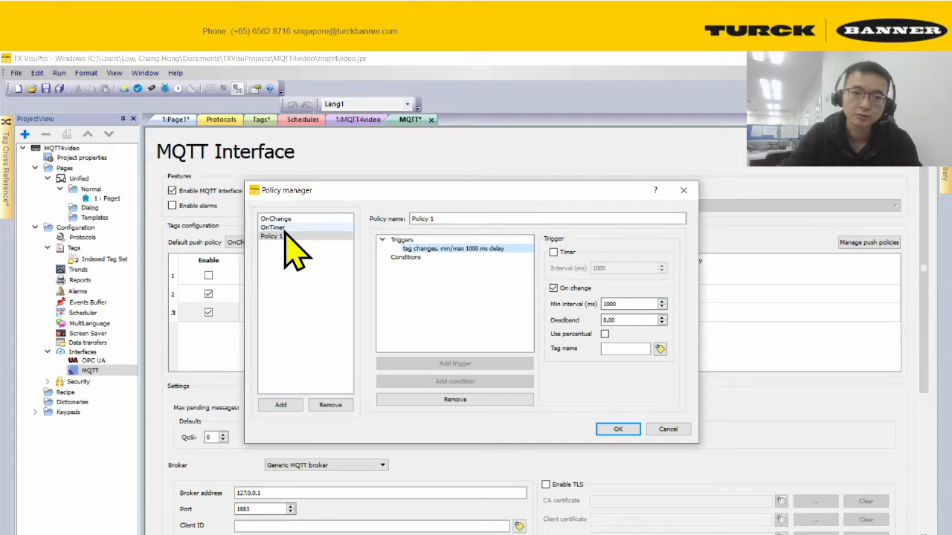
left_click(332, 405)
left_click(618, 430)
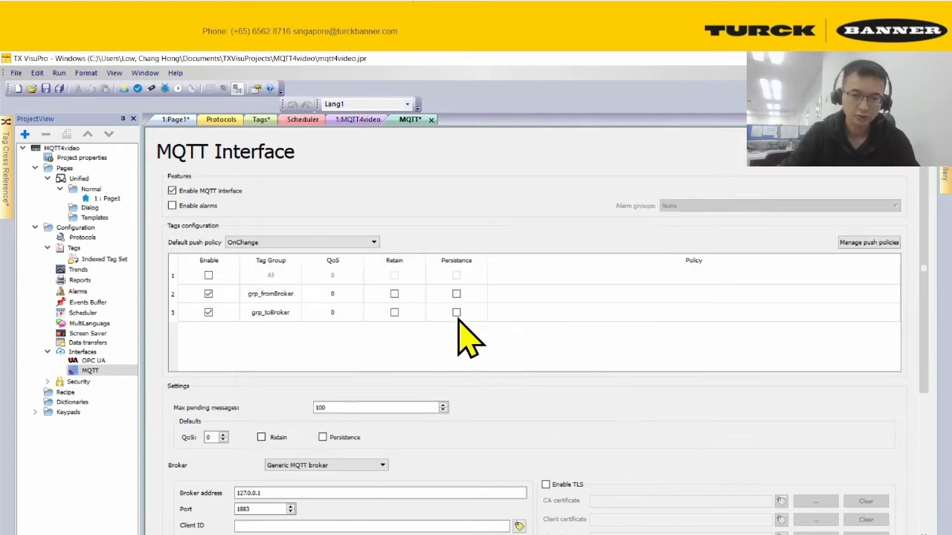
Step: Set the push policy of the grp_toBroker tag group to OnChange
left_click(457, 313)
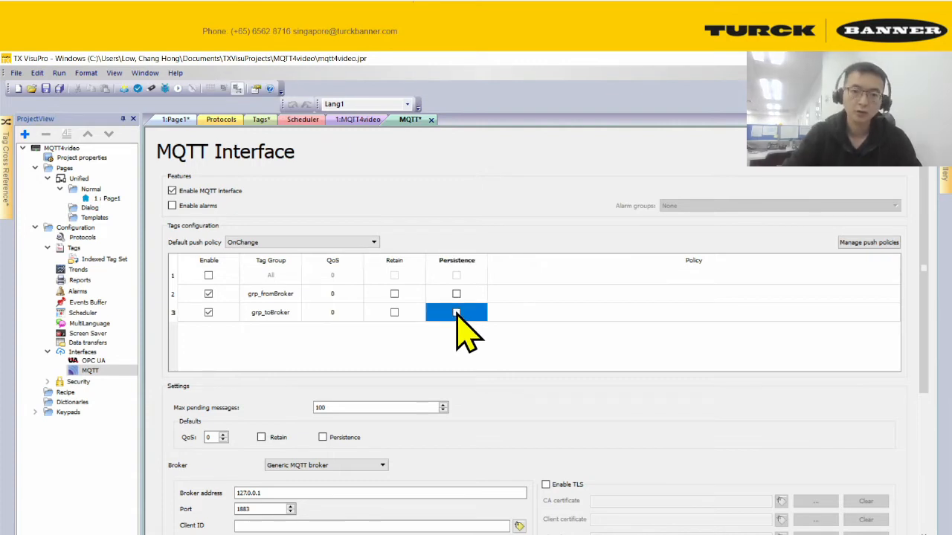
left_click(603, 312)
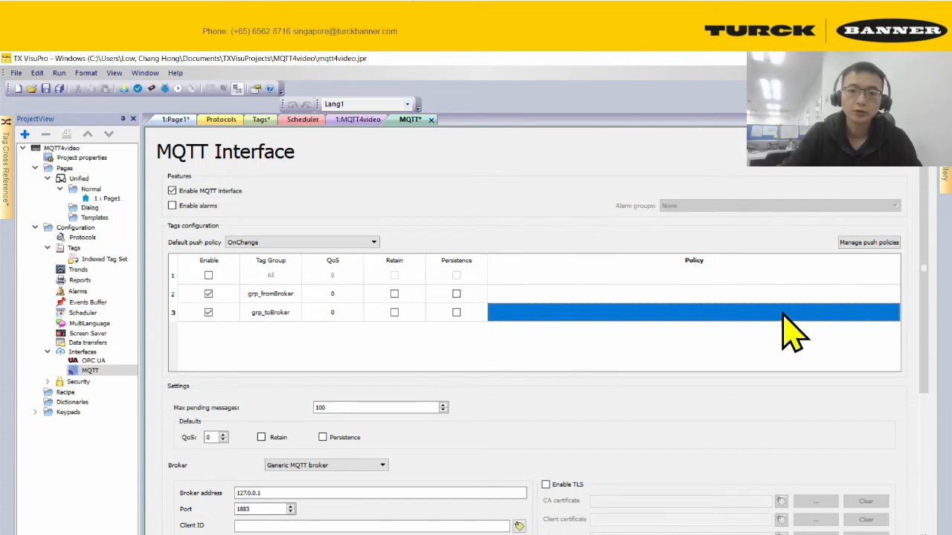
left_click(811, 314)
left_click(892, 313)
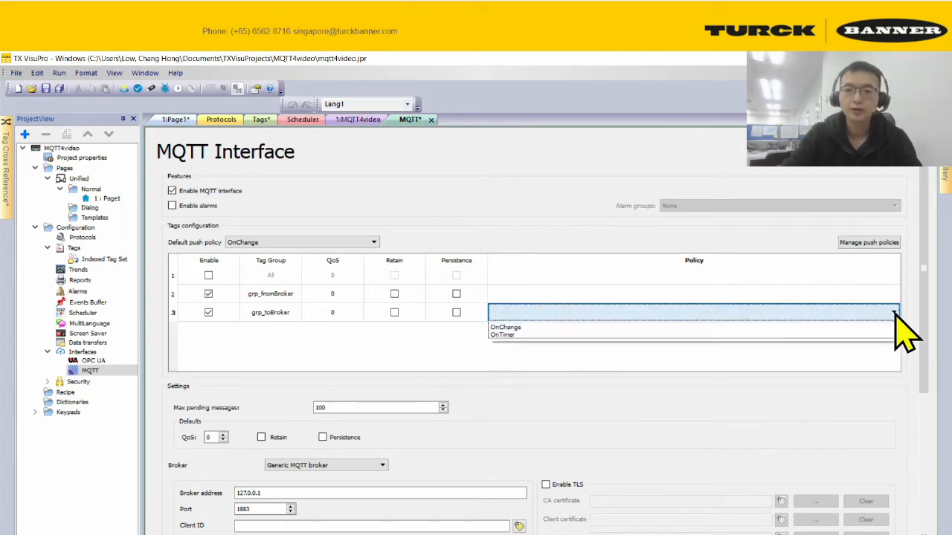
left_click(534, 334)
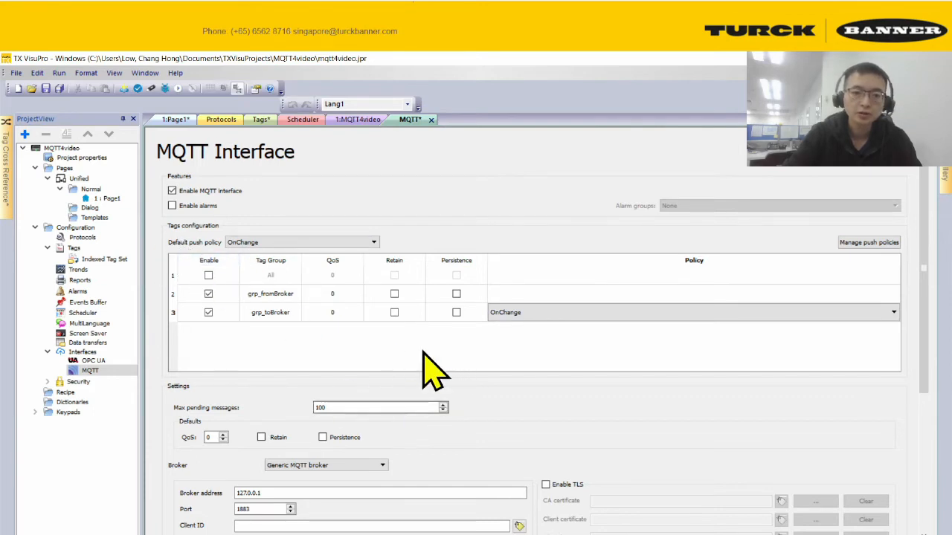
Step: Switch to Command Prompt and run ipconfig to look up the PC's Ethernet IPv4 address for the broker address
scroll(436, 366, "down", 3)
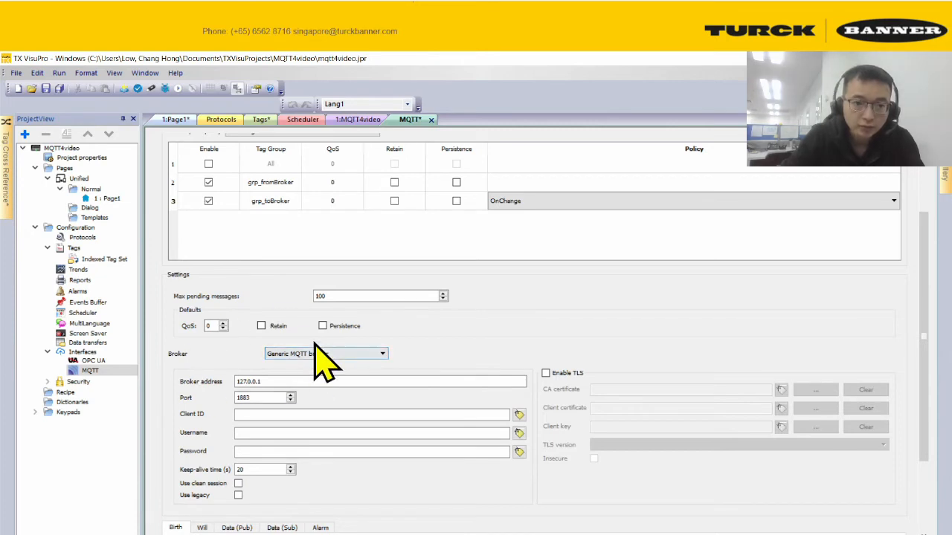
scroll(316, 343, "down", 2)
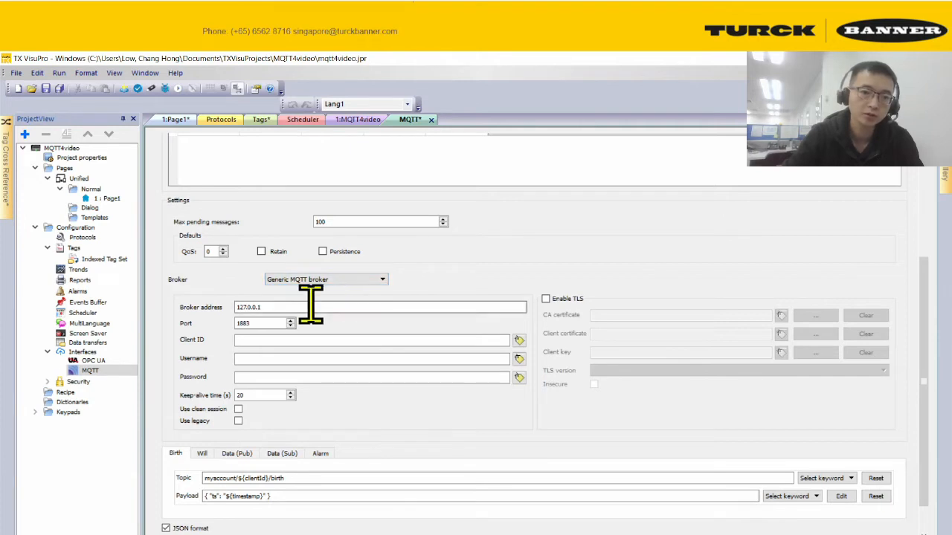
left_click_drag(310, 305, 202, 319)
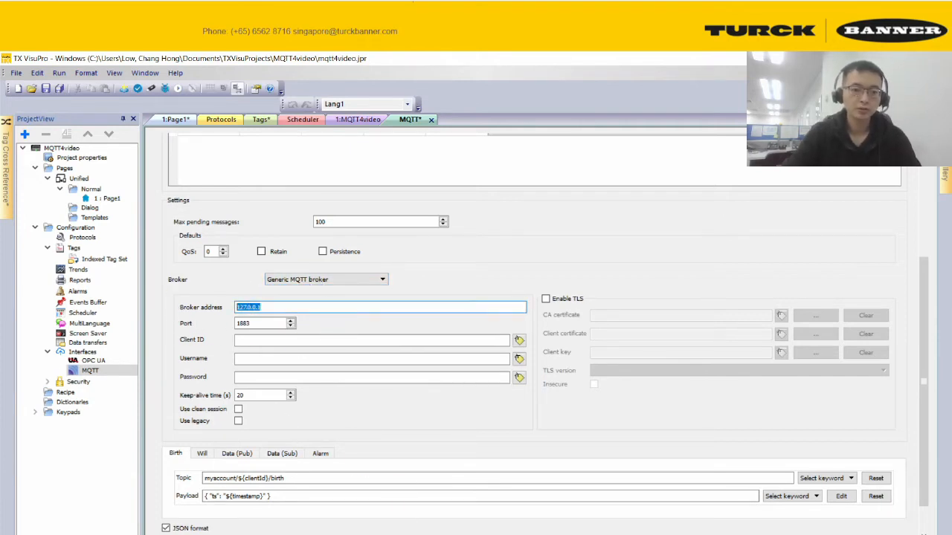
key("super")
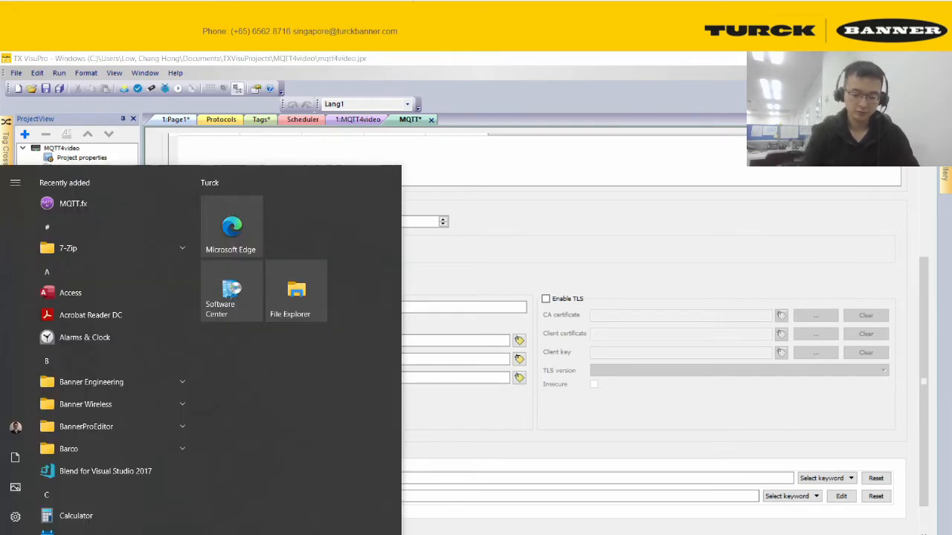
type("cmd")
key("Return")
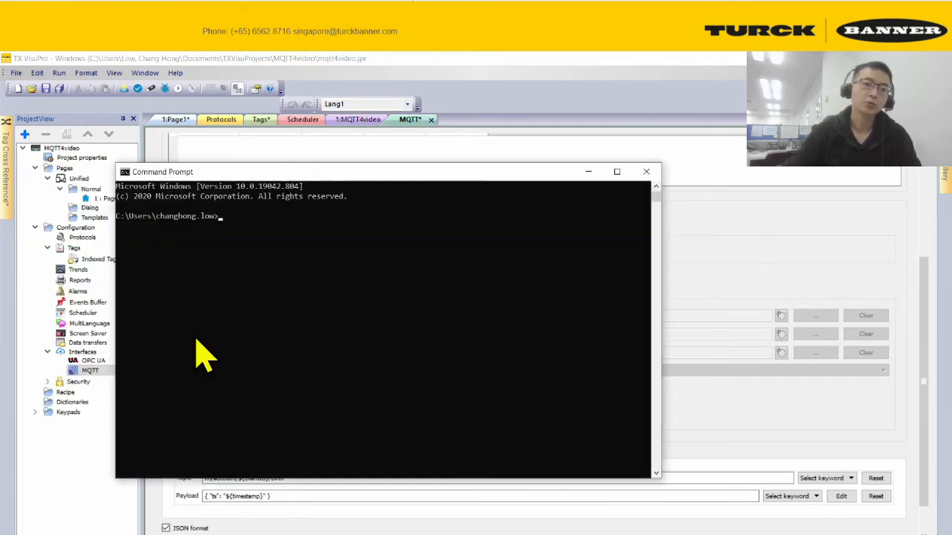
left_click_drag(421, 174, 536, 162)
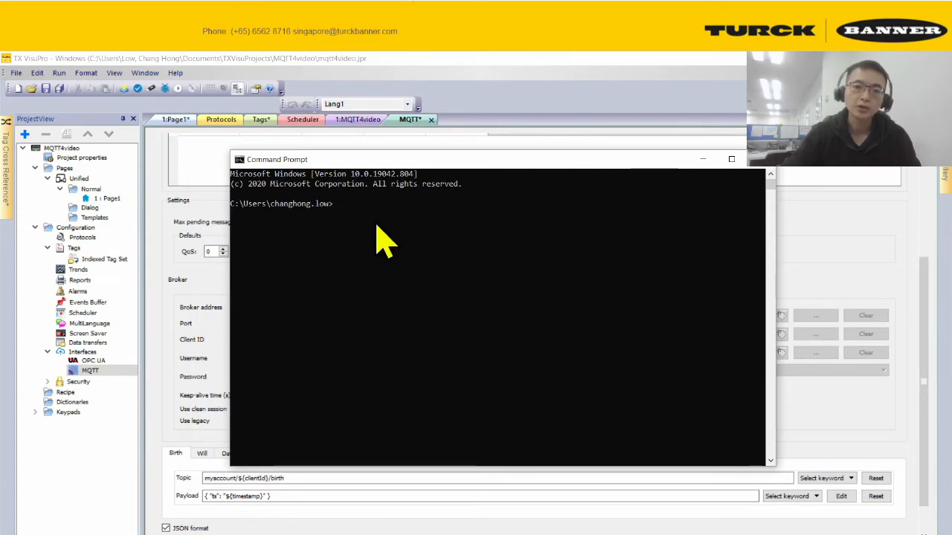
left_click(499, 290)
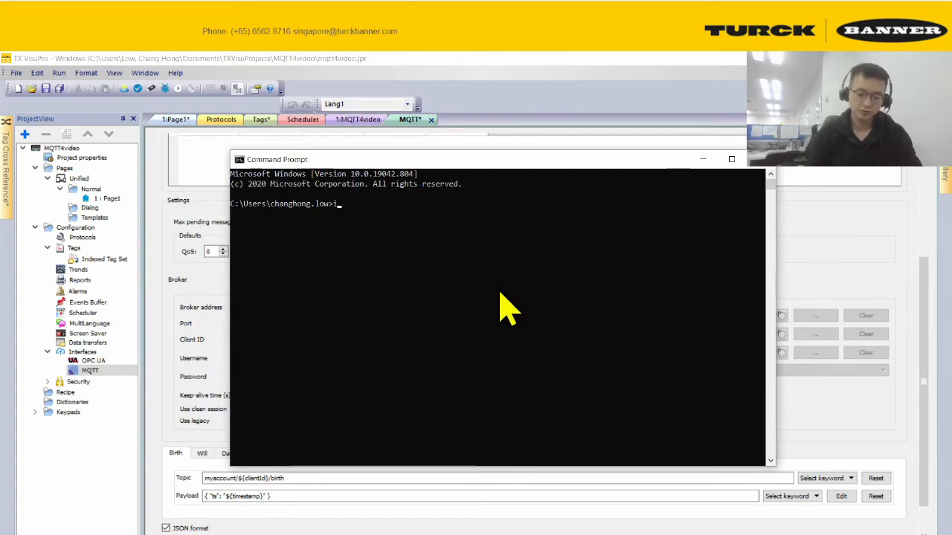
type("ipconfig")
key("Return")
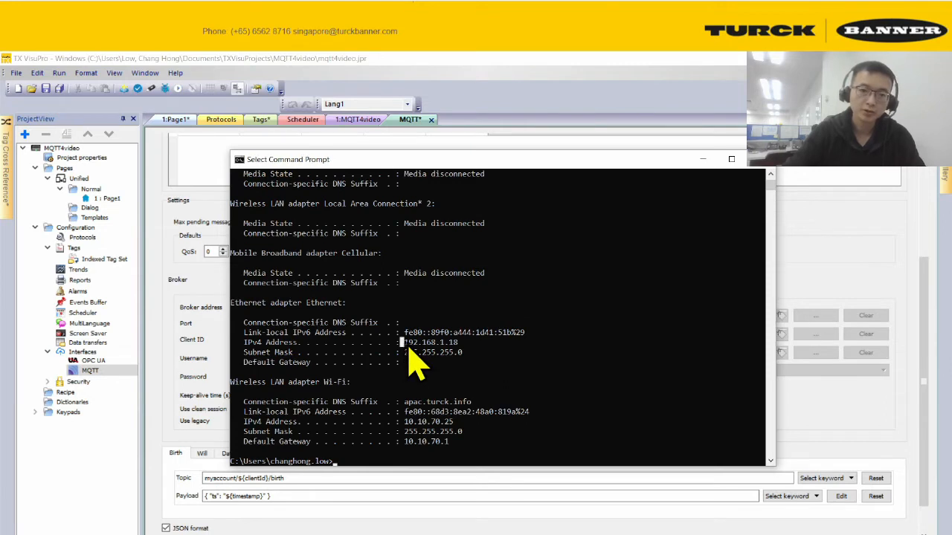
mouse_move(408, 351)
left_mouse_down()
mouse_move(451, 349)
mouse_move(409, 349)
left_mouse_up()
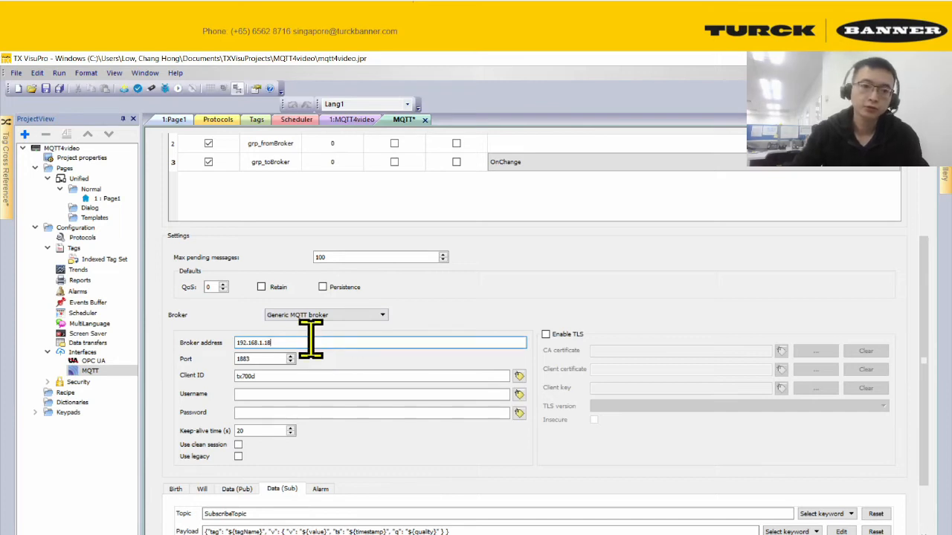
Step: Check the broker address and client login fields, and enable the clean session option for the MQTT broker
double_click(267, 343)
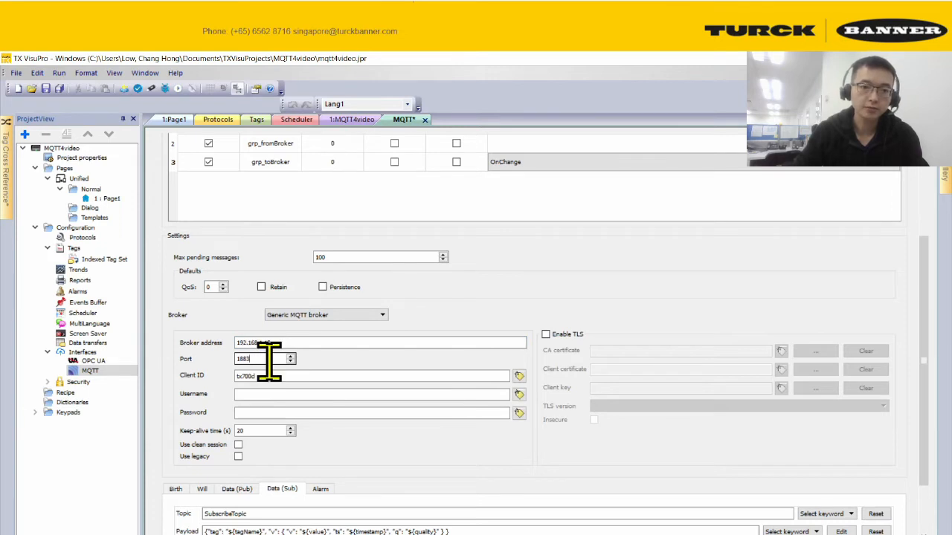
left_click(306, 377)
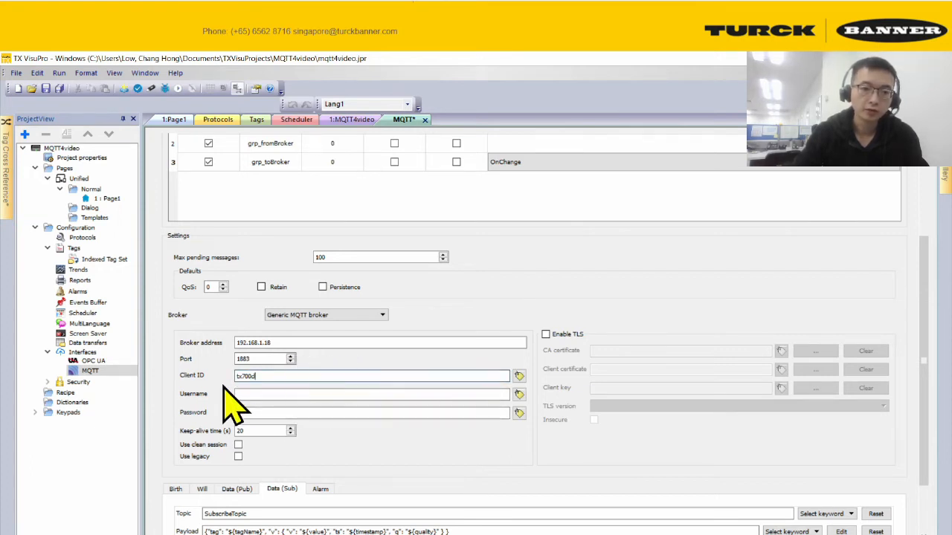
left_click(351, 394)
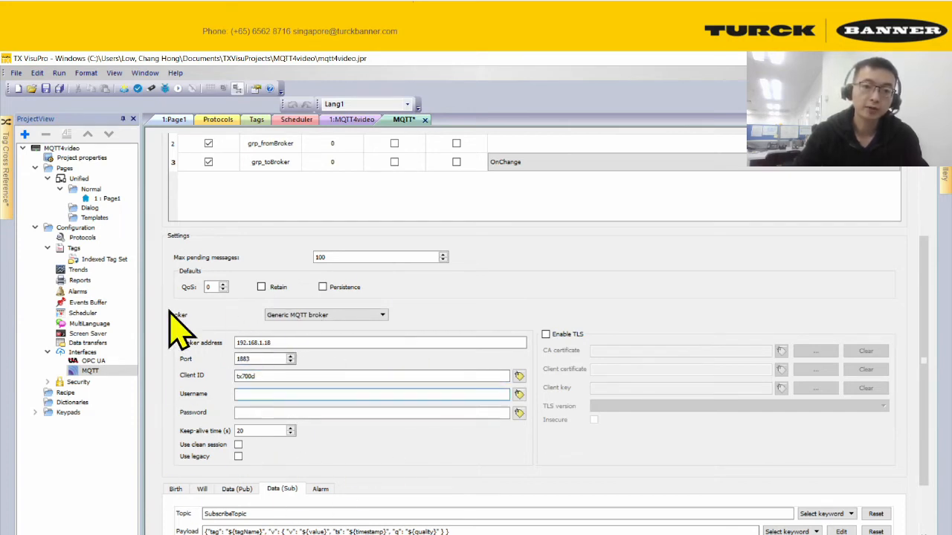
scroll(298, 413, "down", 1)
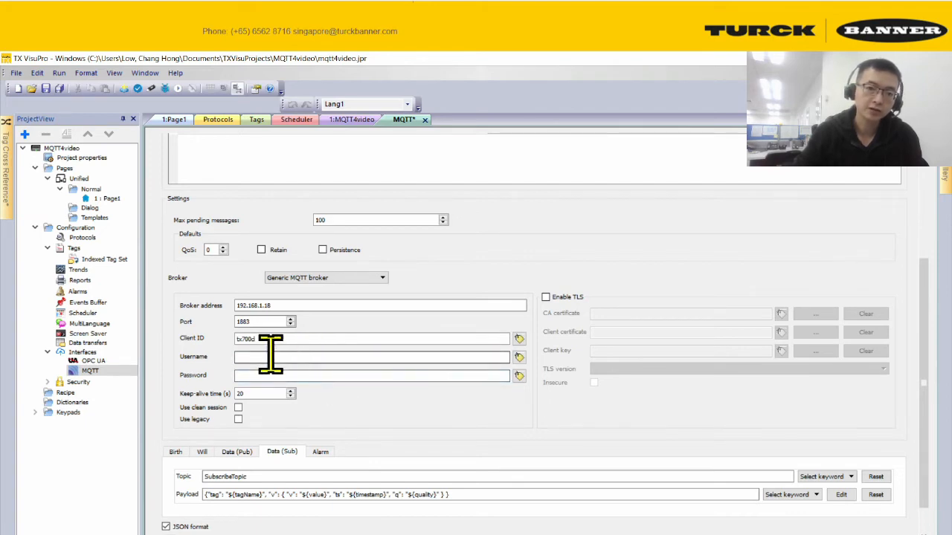
left_click(238, 408)
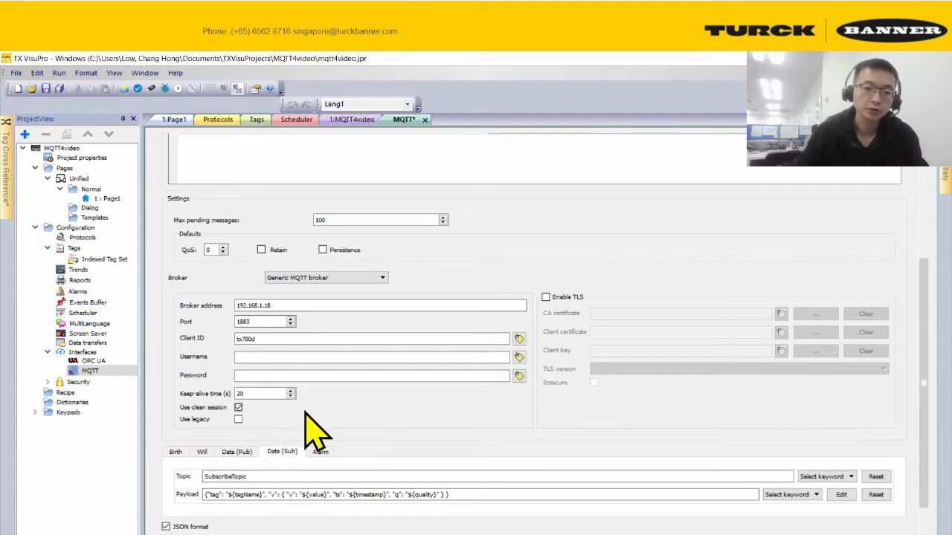
Step: Open the Data (Pub) settings and examine the topic used for publishing
scroll(497, 479, "down", 1)
left_click(238, 415)
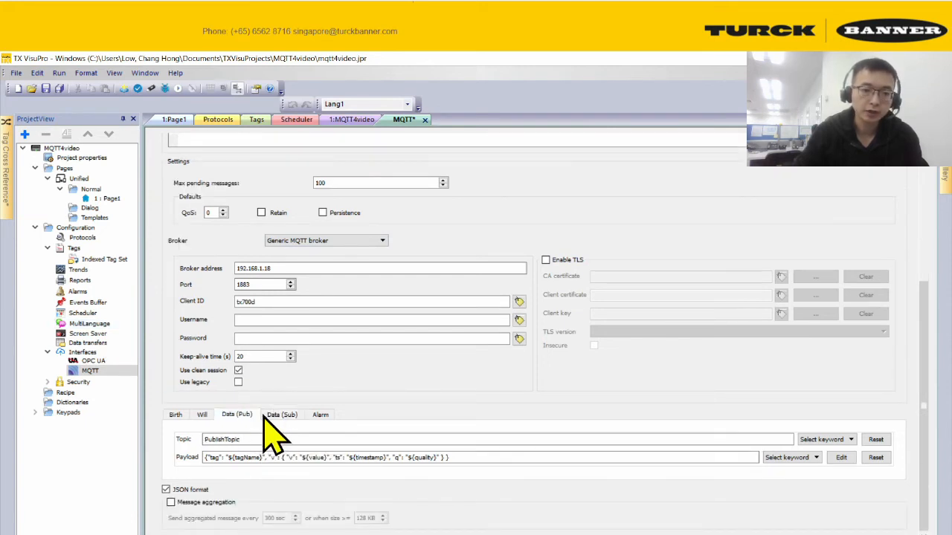
left_click_drag(286, 441, 134, 439)
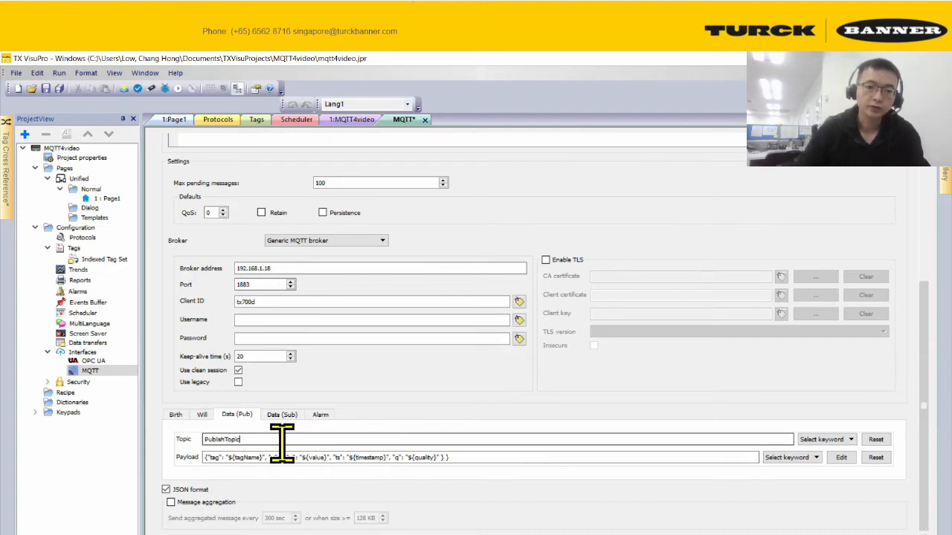
left_click_drag(360, 440, 160, 440)
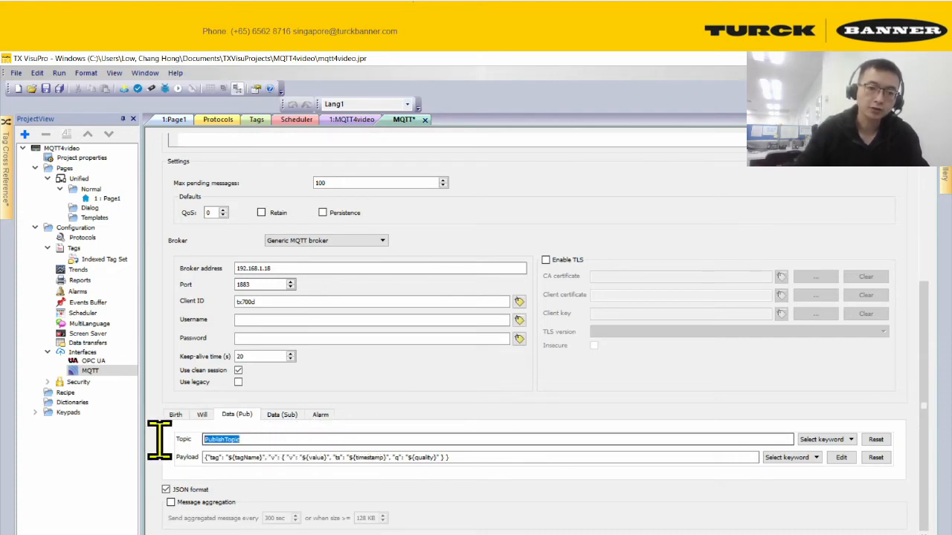
Step: Examine the publish topic and the payload template with its tagName, value, timestamp and quality keywords in the Data (Pub) settings
left_click(206, 443)
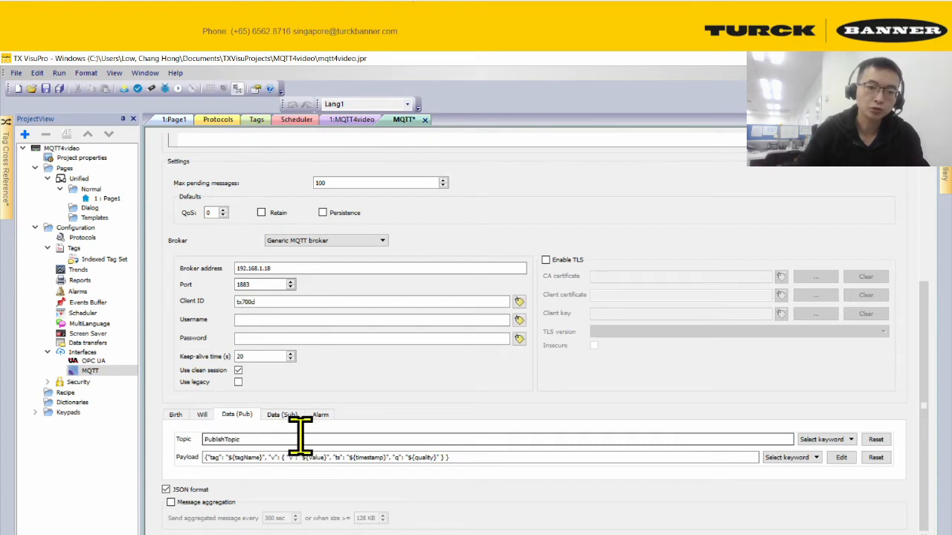
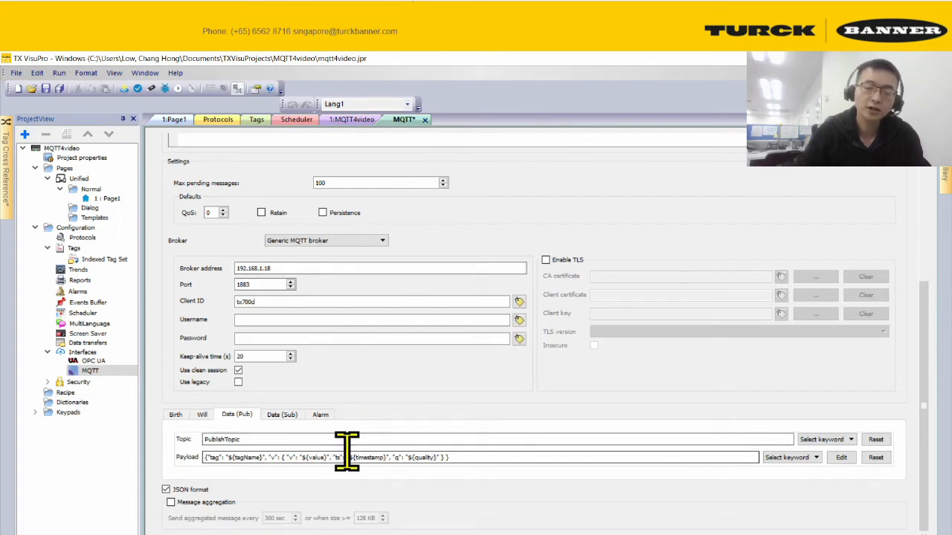
left_click(251, 439)
left_click_drag(261, 440, 168, 446)
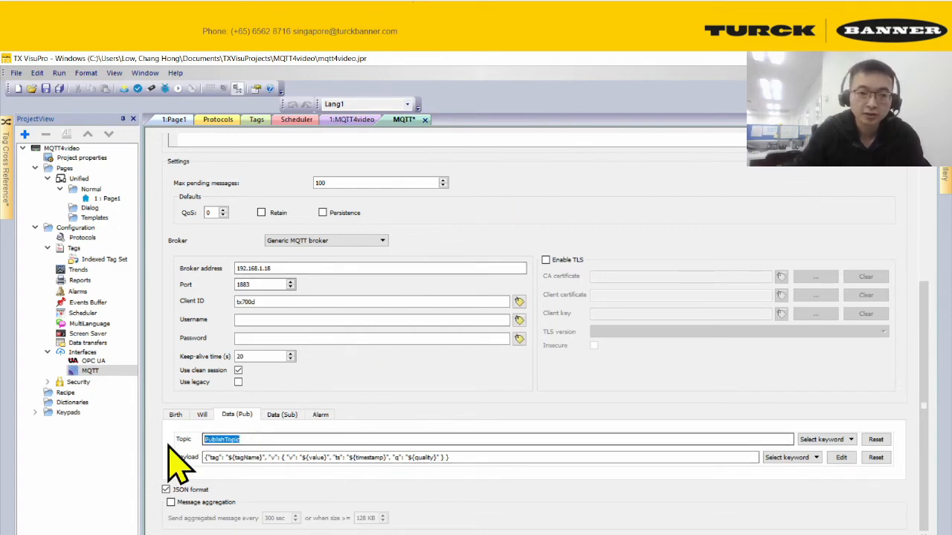
left_click(281, 442)
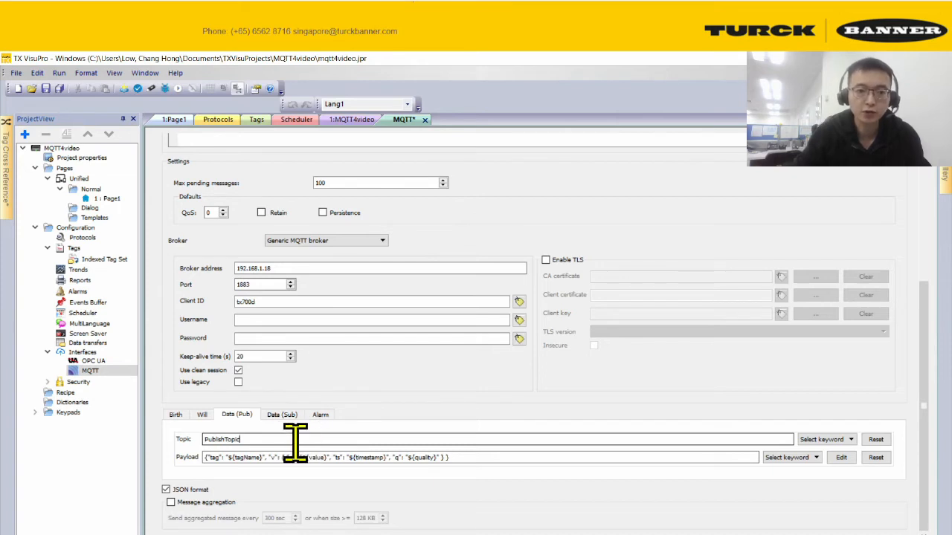
left_click(240, 439)
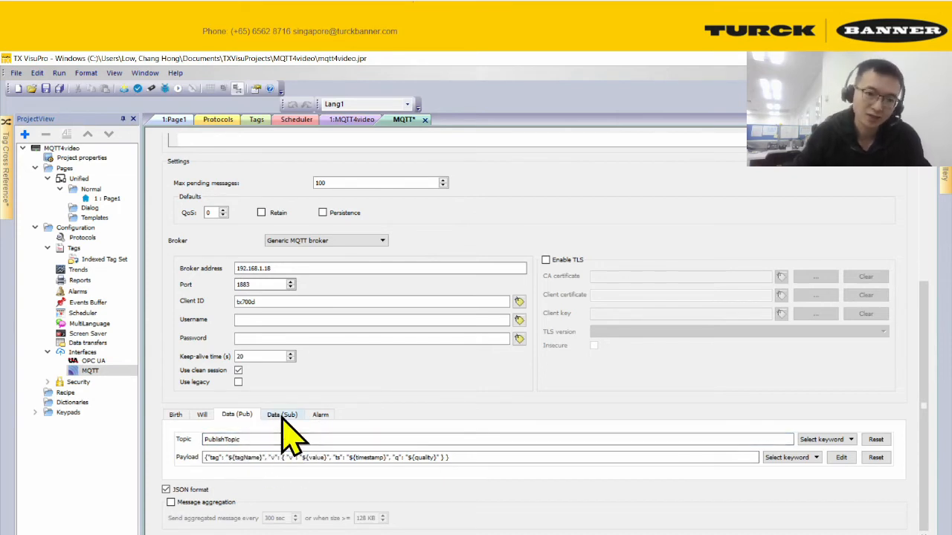
left_click_drag(257, 458, 381, 457)
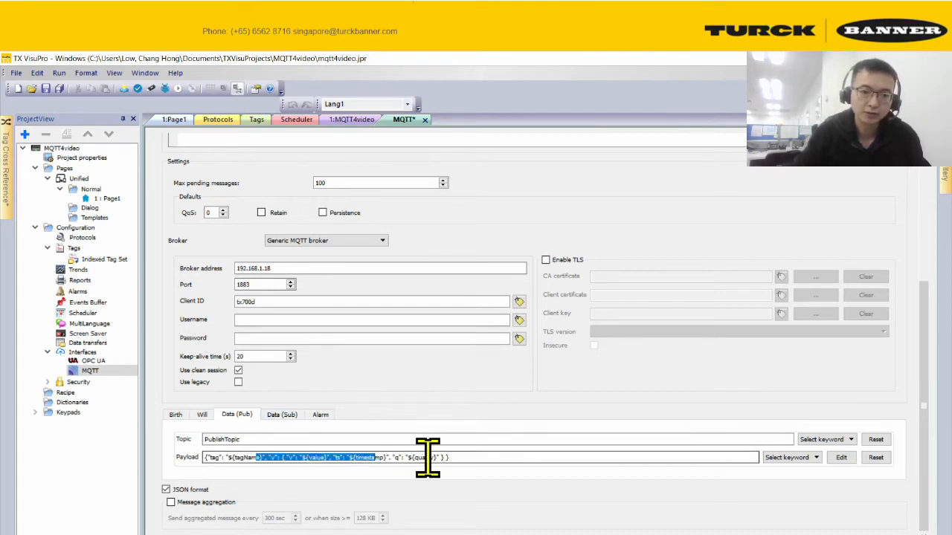
left_click(475, 457)
left_click(281, 417)
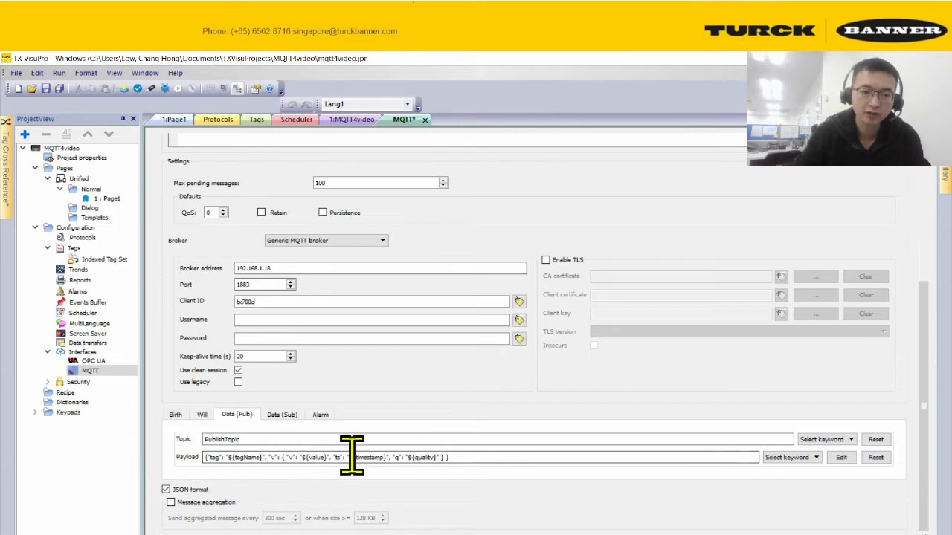
Step: Try appending the clientId keyword to the end of the Data (Pub) payload
left_click(789, 457)
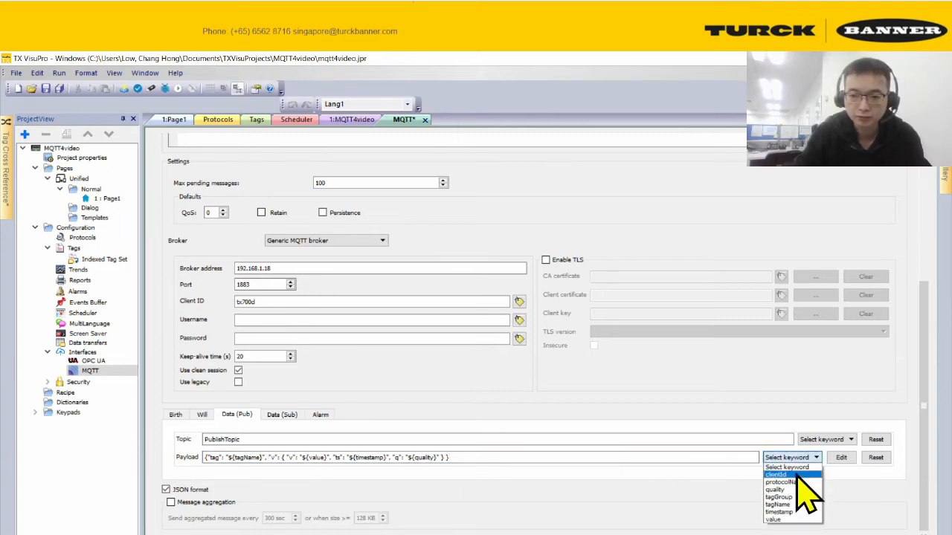
left_click(797, 475)
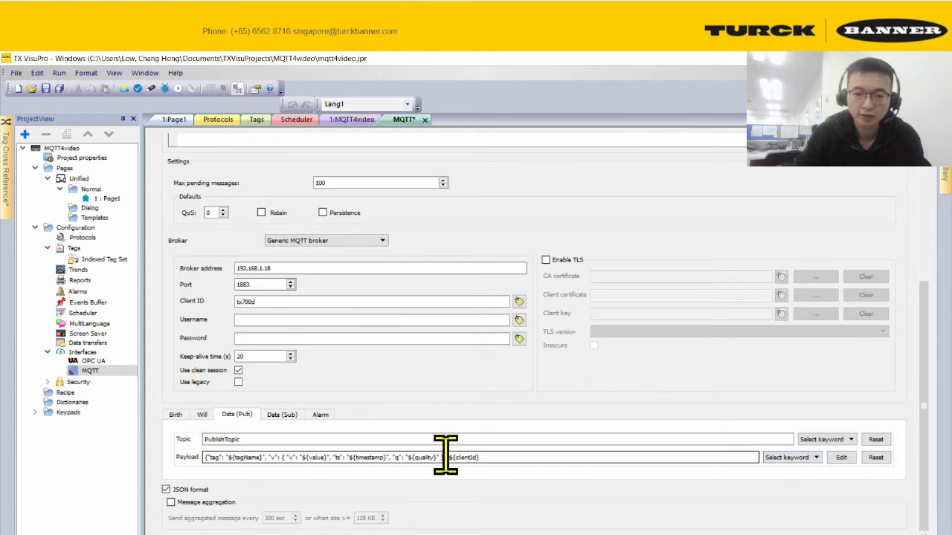
left_click_drag(450, 456, 506, 457)
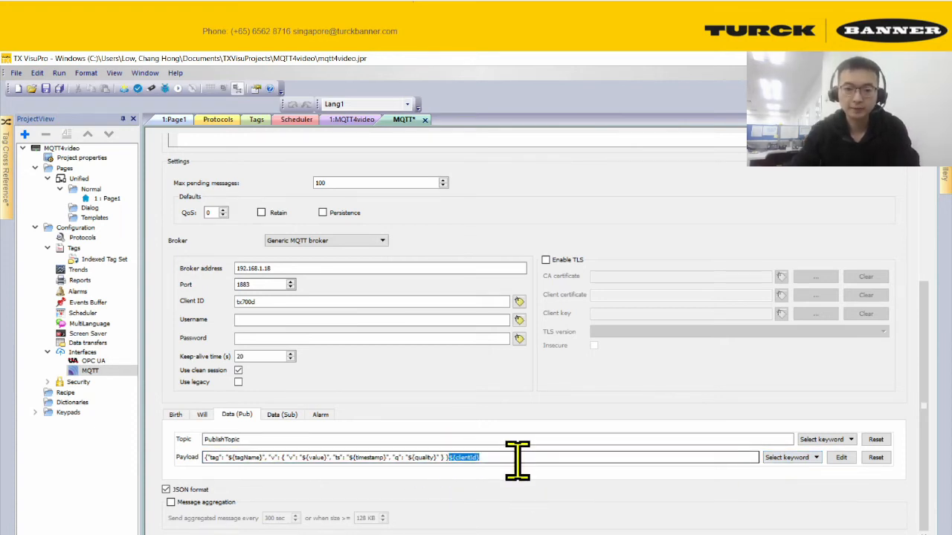
Step: Open the Data (Sub) settings and examine the subscription topic and payload, along with the enabled tag groups
left_click(281, 414)
left_click_drag(275, 439, 138, 436)
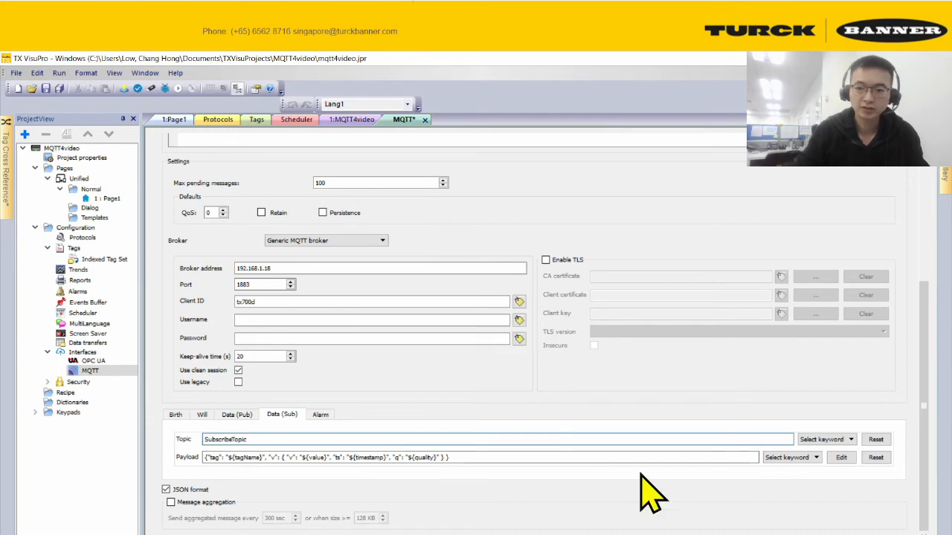
scroll(394, 431, "up", 5)
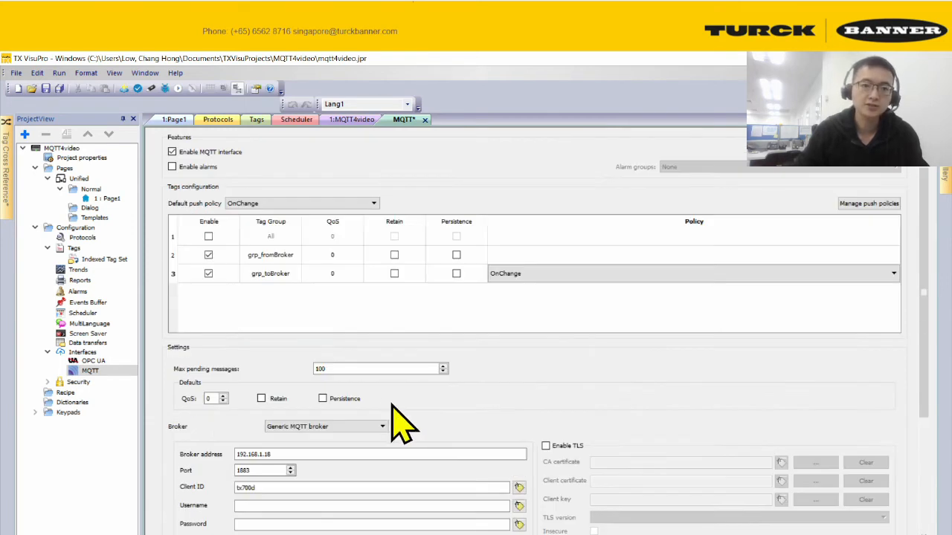
scroll(320, 290, "up", 1)
scroll(332, 313, "down", 5)
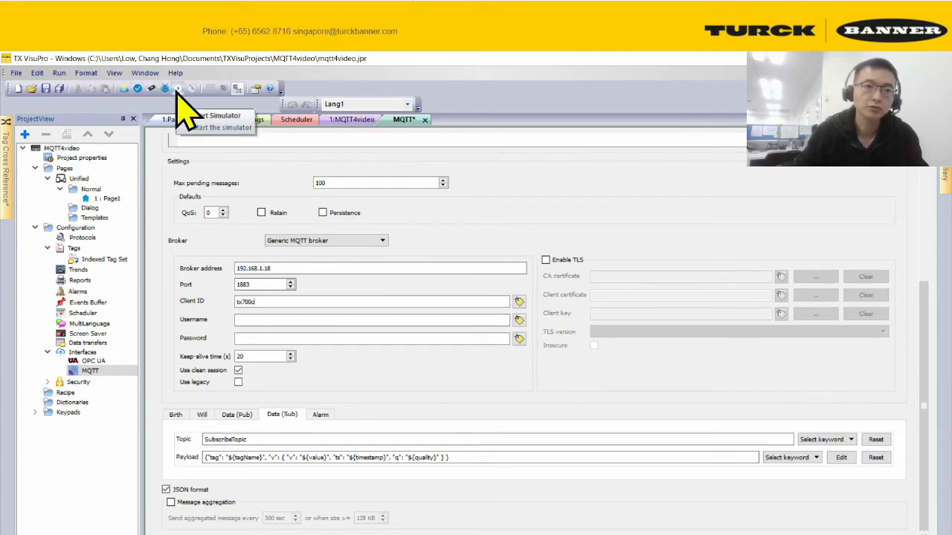
Step: Download the project to the target at 192.168.1.12
left_click(63, 73)
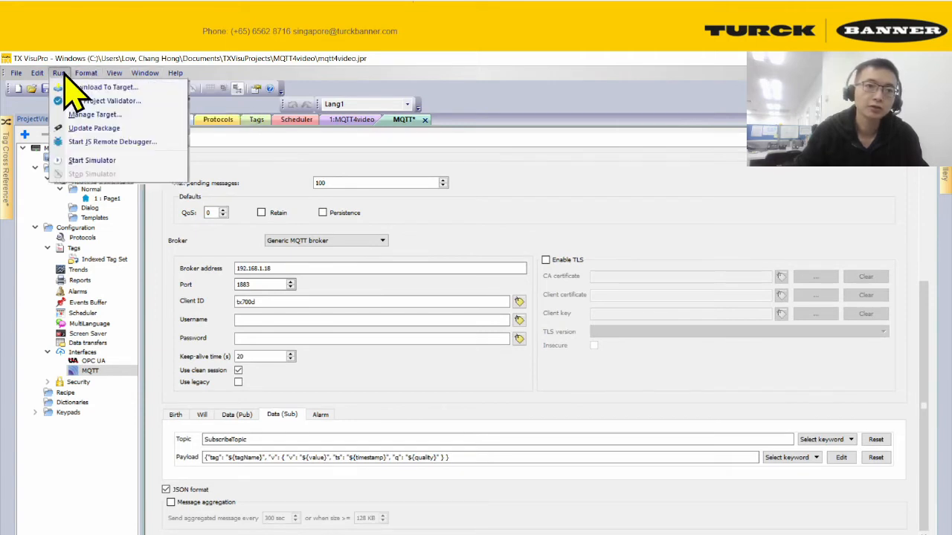
left_click(104, 85)
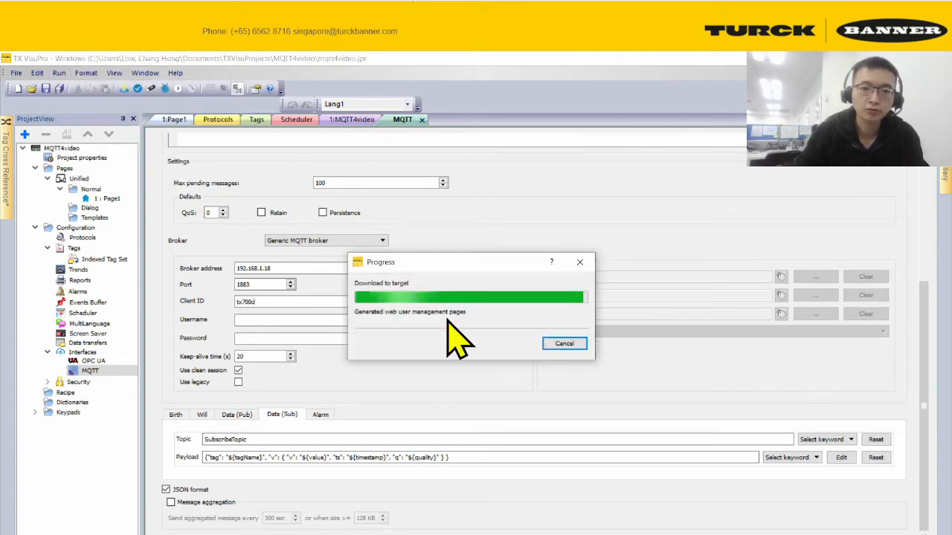
left_click(603, 346)
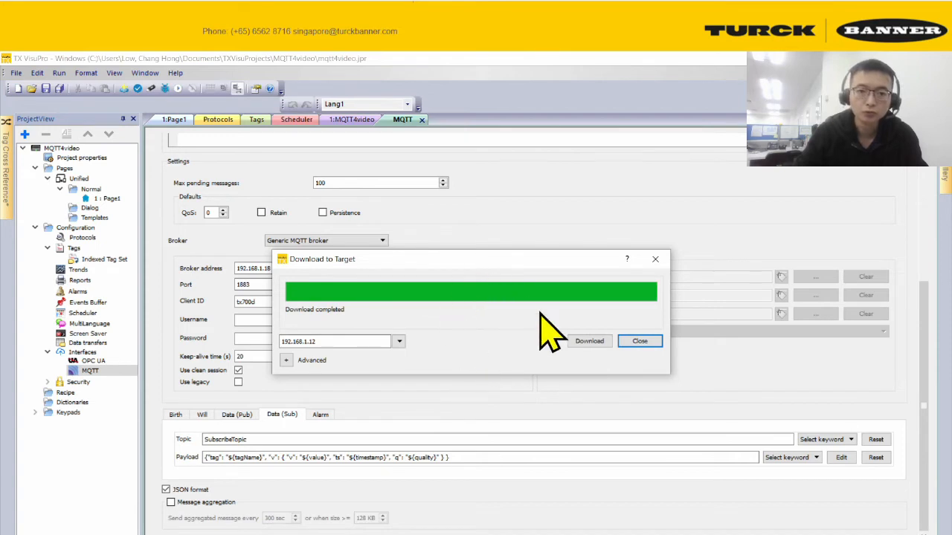
left_click_drag(557, 265, 734, 214)
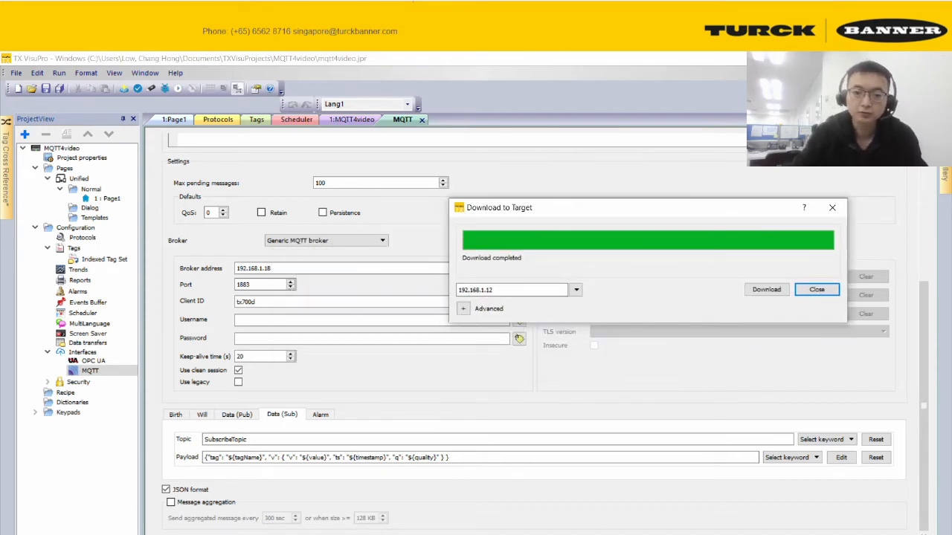
Step: Switch to Firefox and open the panel's web login page at 192.168.1.12
key("alt+Tab")
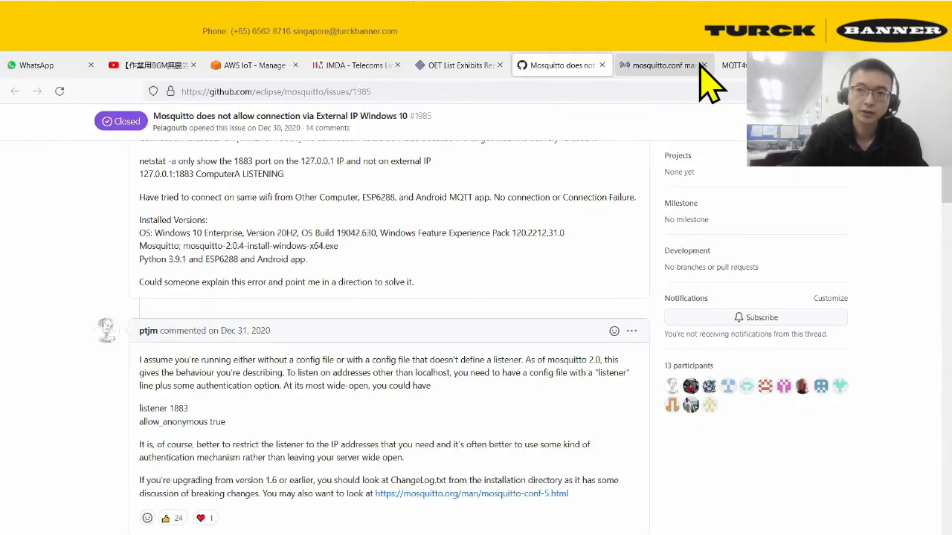
left_click(739, 65)
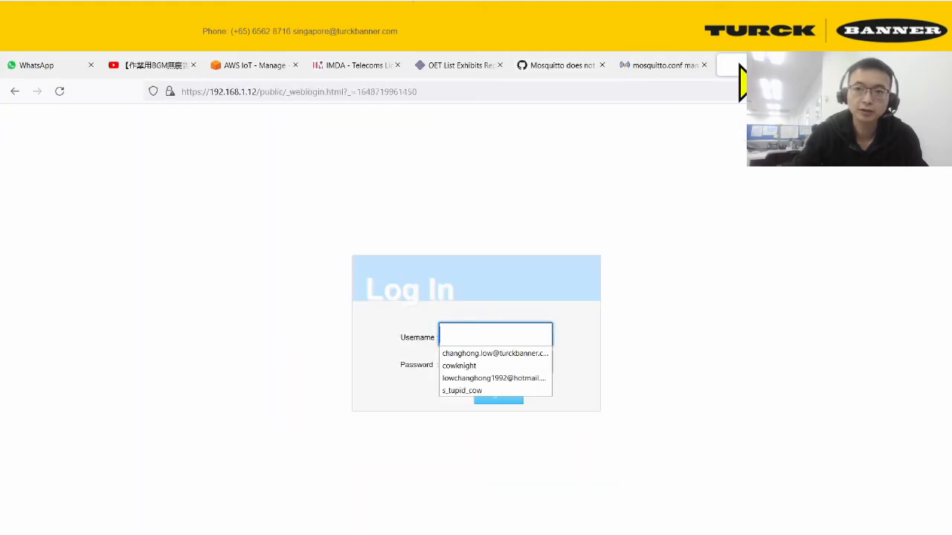
left_click(596, 95)
type("1")
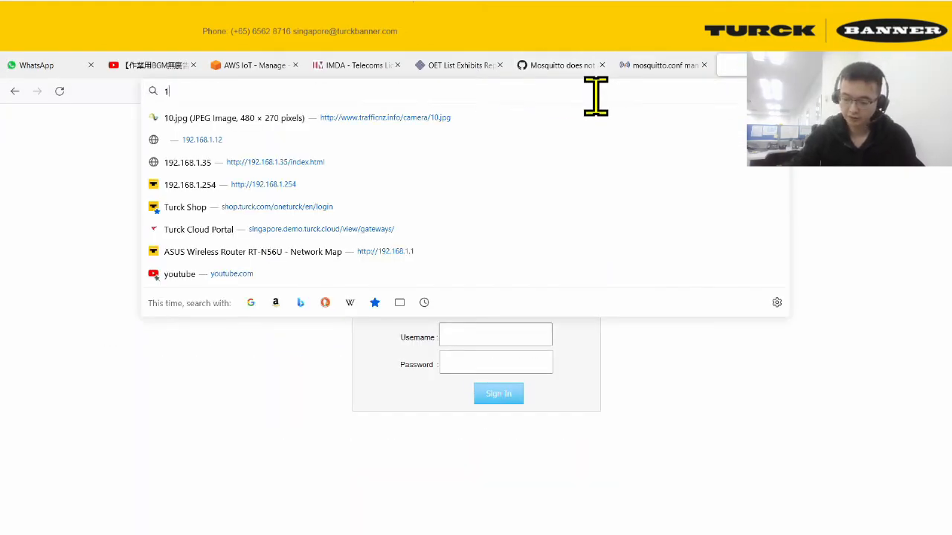
type("92.168.1.12")
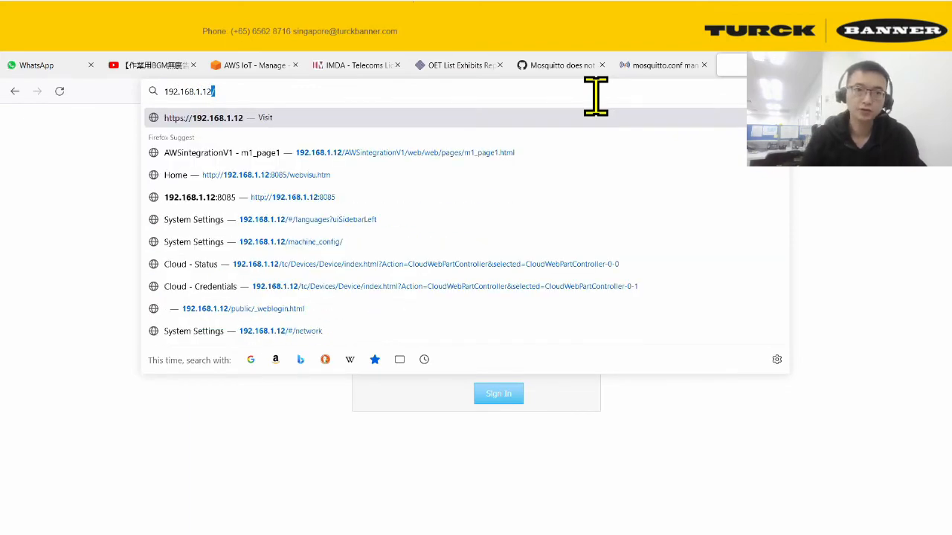
key("Return")
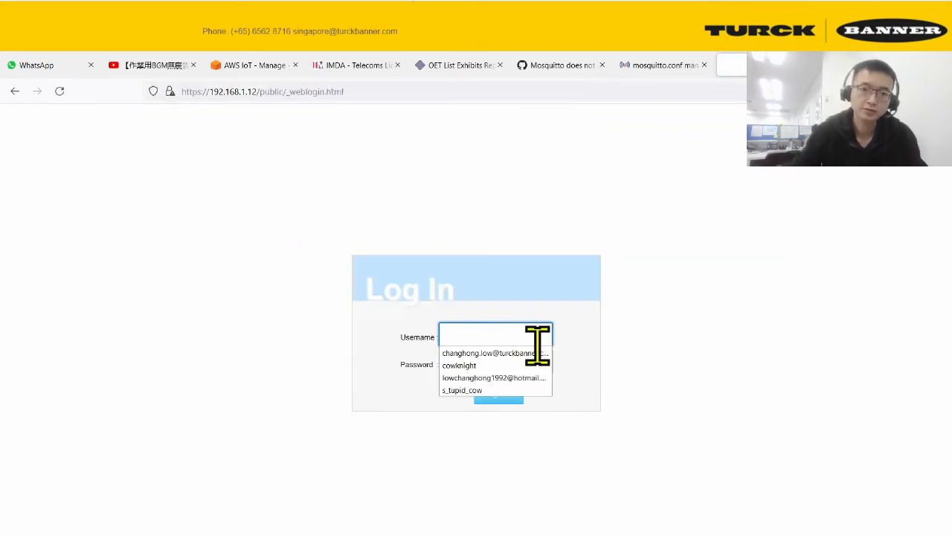
Step: Sign in to the panel's web page as admin with the account password, and decline to save the login
left_click(504, 337)
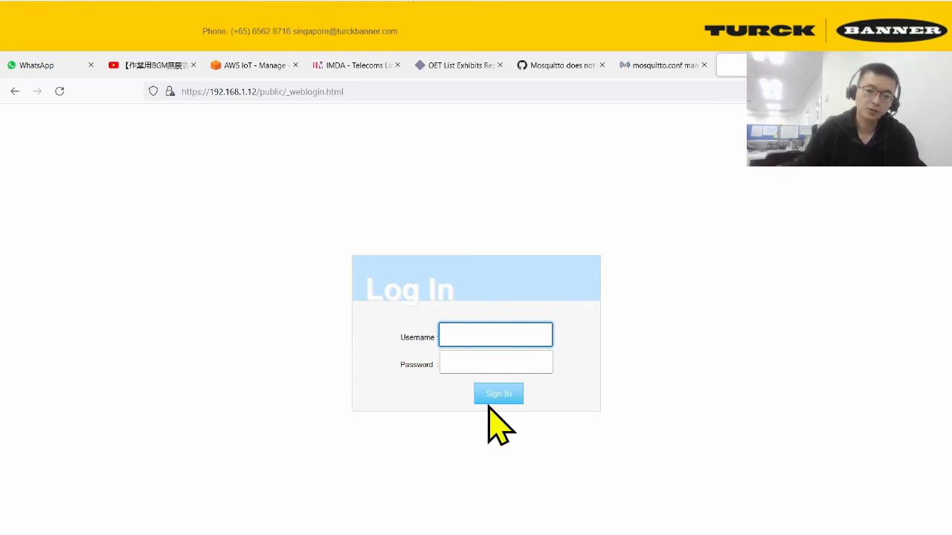
left_click(515, 357)
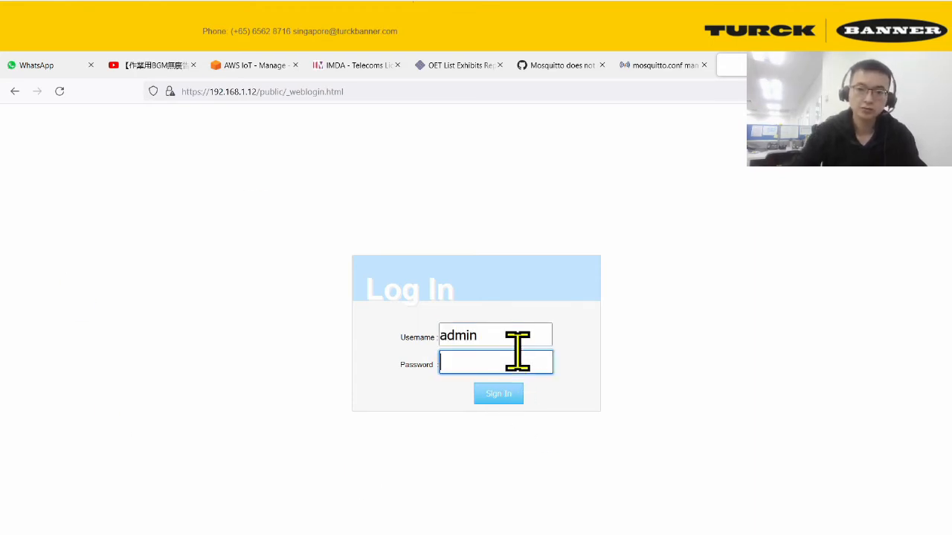
type("***")
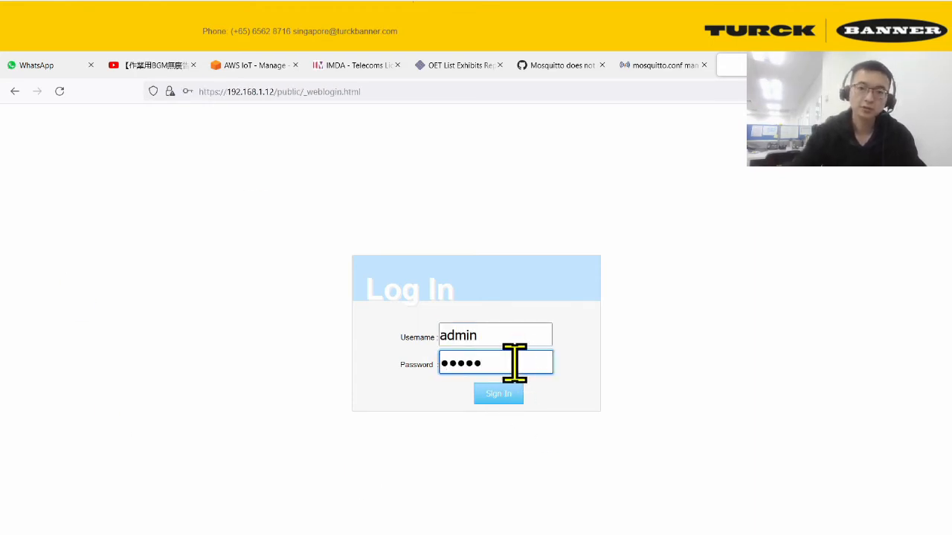
left_click(508, 395)
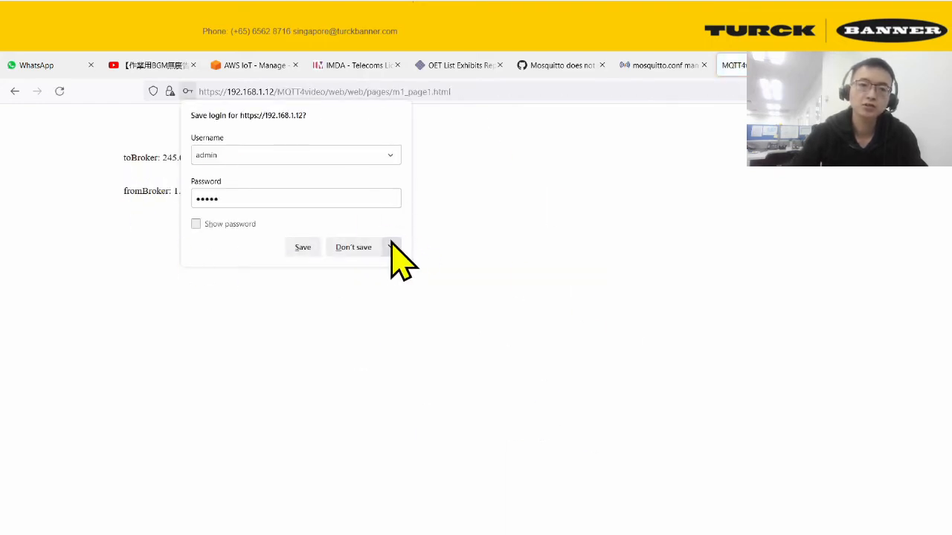
left_click(358, 245)
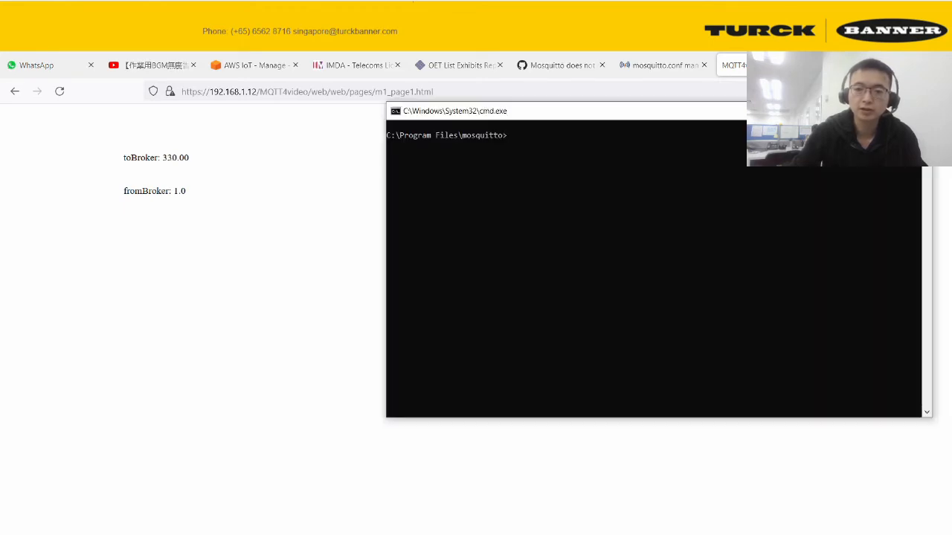
Step: Switch to Command Prompt and start the Mosquitto broker in verbose mode with mosquitto -v
left_click(644, 264)
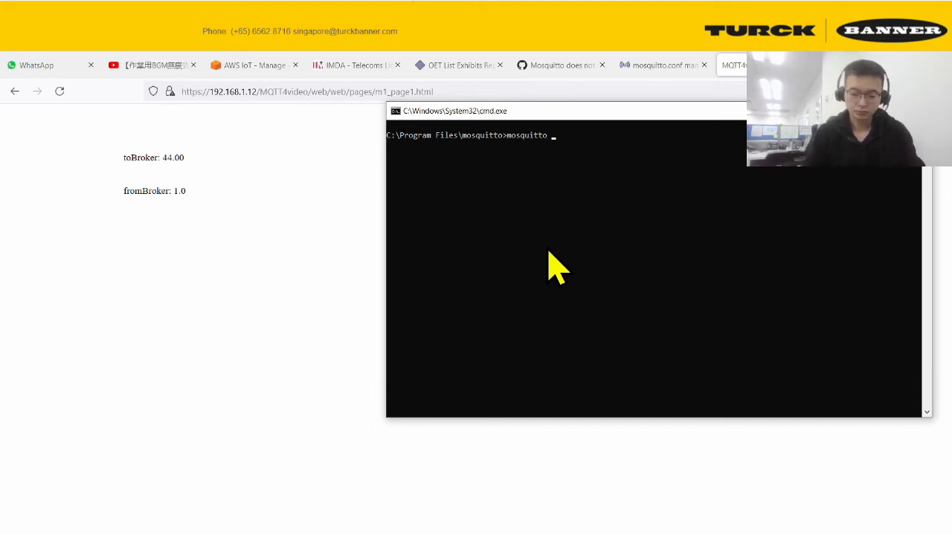
key("Return")
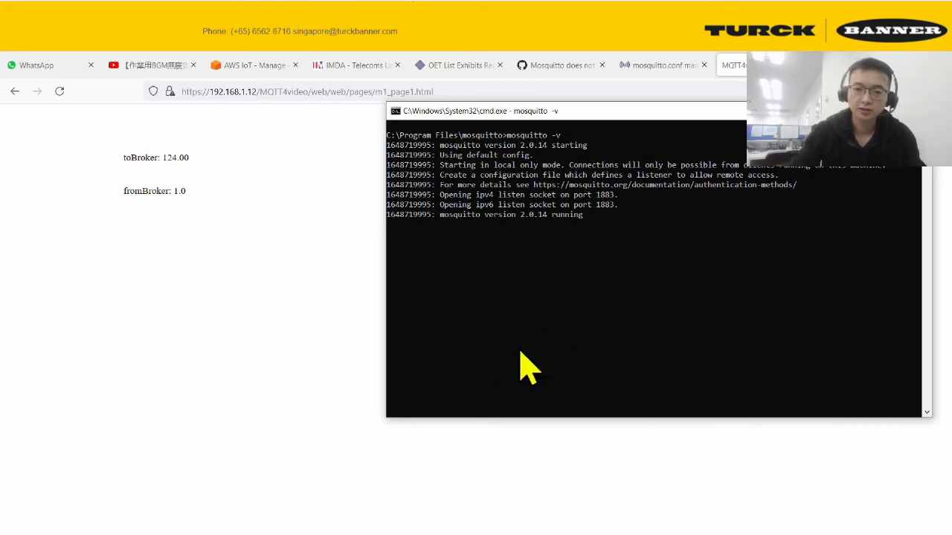
Step: Switch to MQTT.fx, connect with the local mosquitto profile, and arrange its window so the broker console and panel values can be viewed
key("alt+Tab")
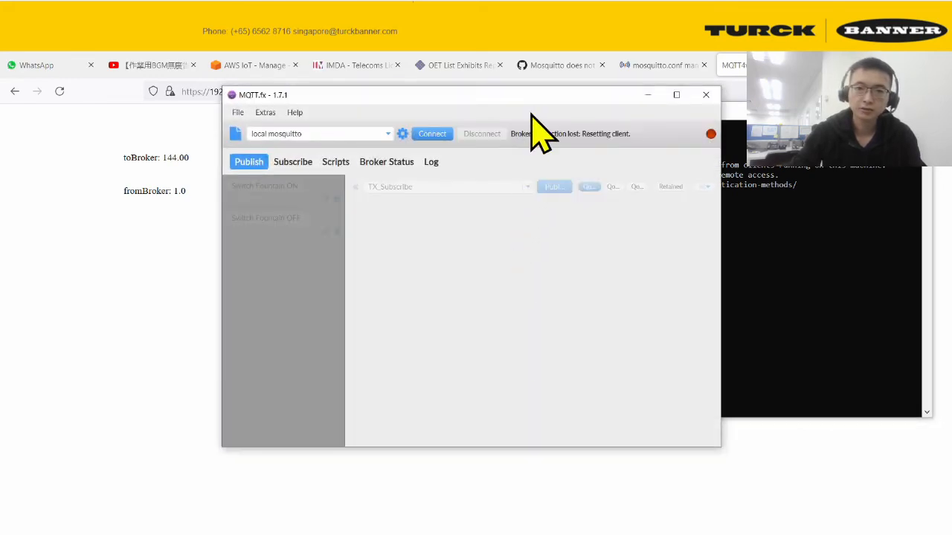
left_click_drag(529, 88, 348, 271)
left_click(673, 258)
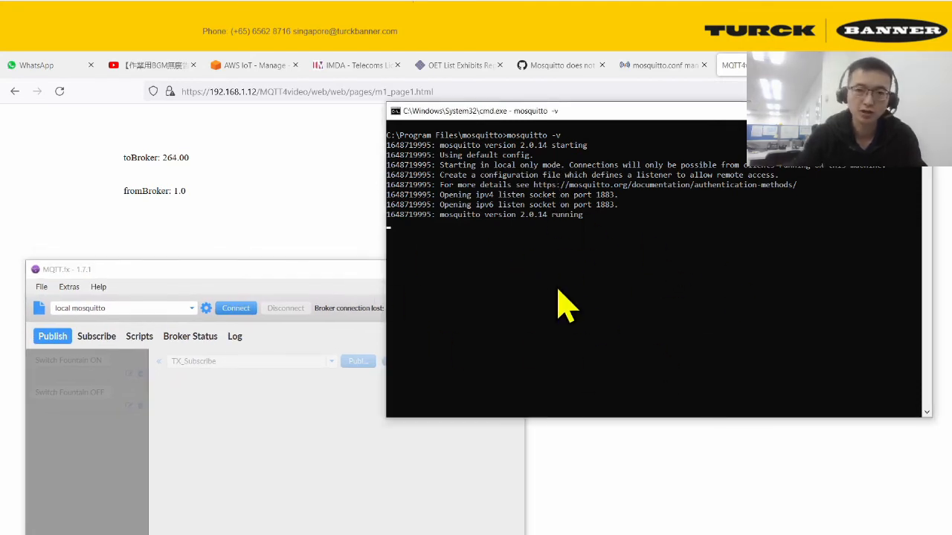
left_click_drag(331, 269, 335, 261)
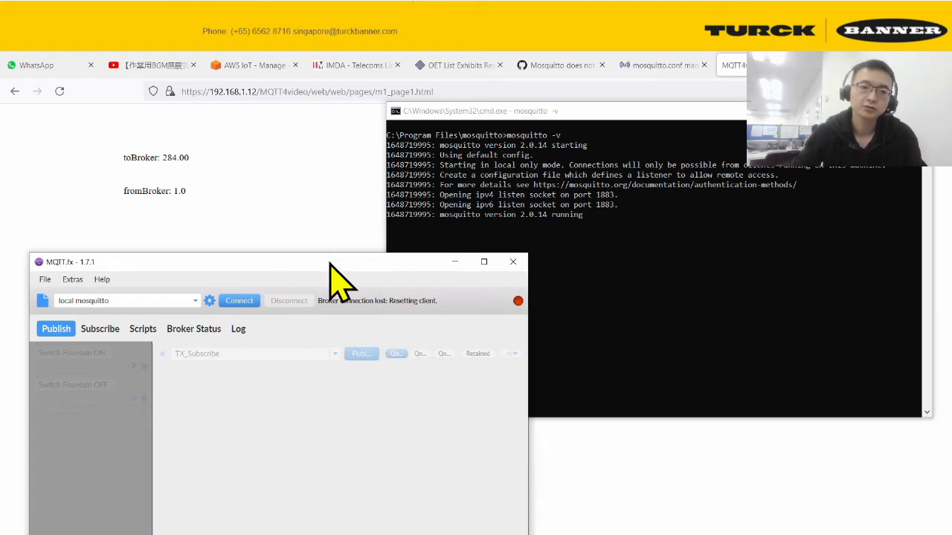
left_click(240, 302)
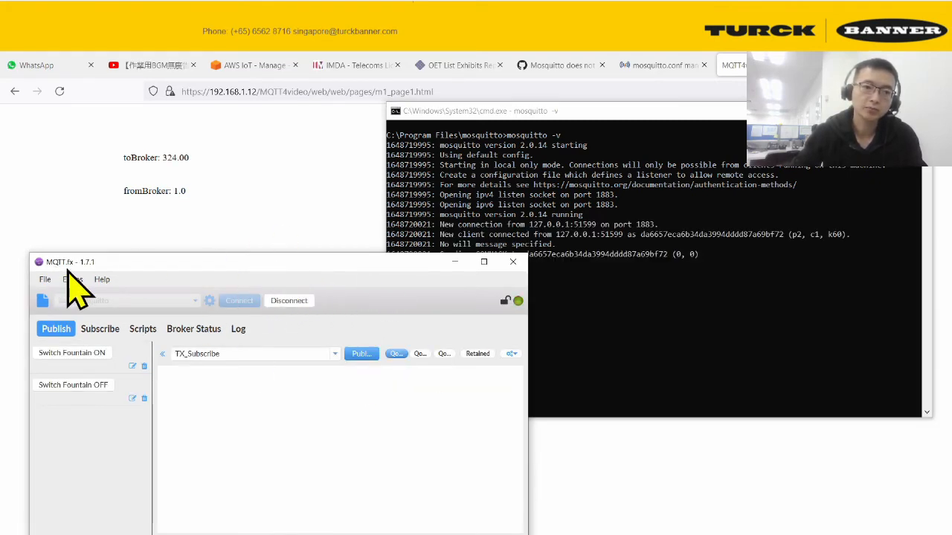
left_click_drag(404, 263, 359, 287)
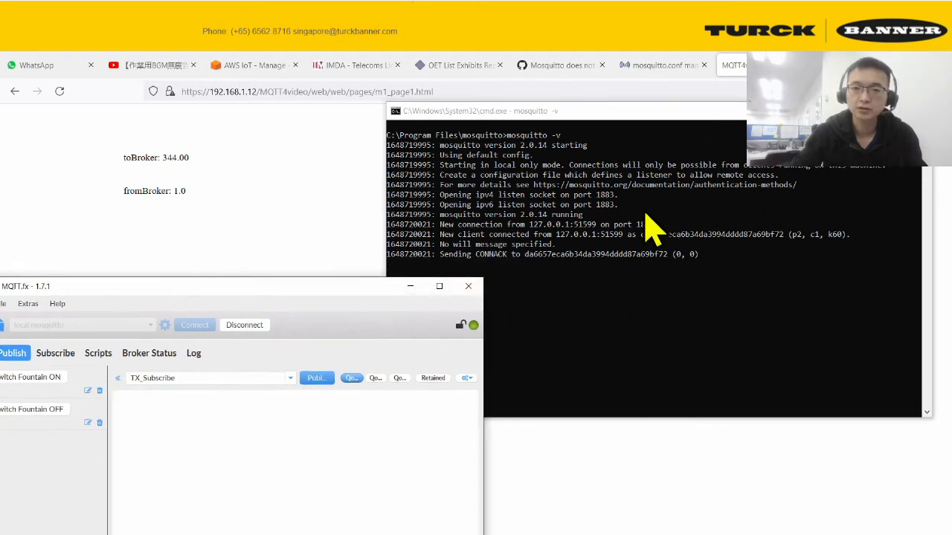
left_click(517, 219)
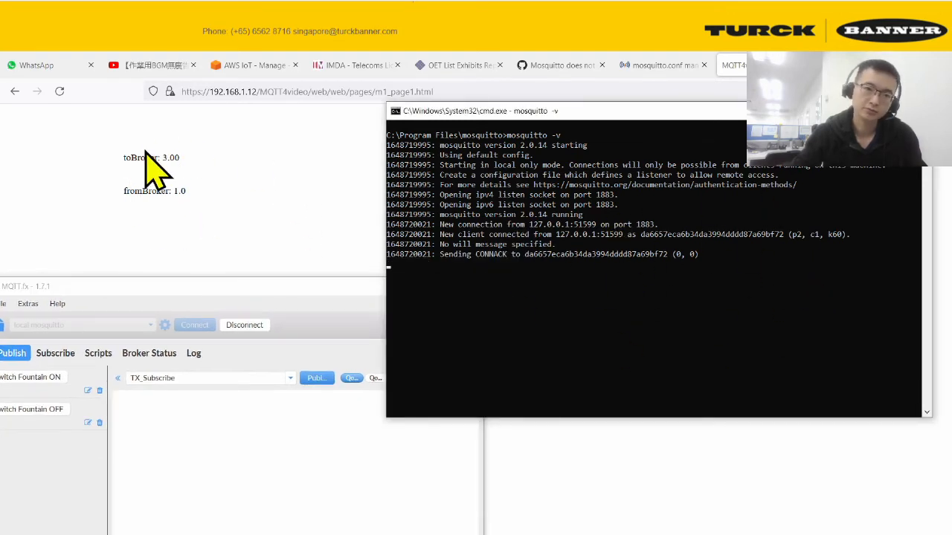
Step: Disconnect MQTT.fx from the local mosquitto broker, move its window clear, and bring the broker console to the front
left_click_drag(240, 290, 287, 225)
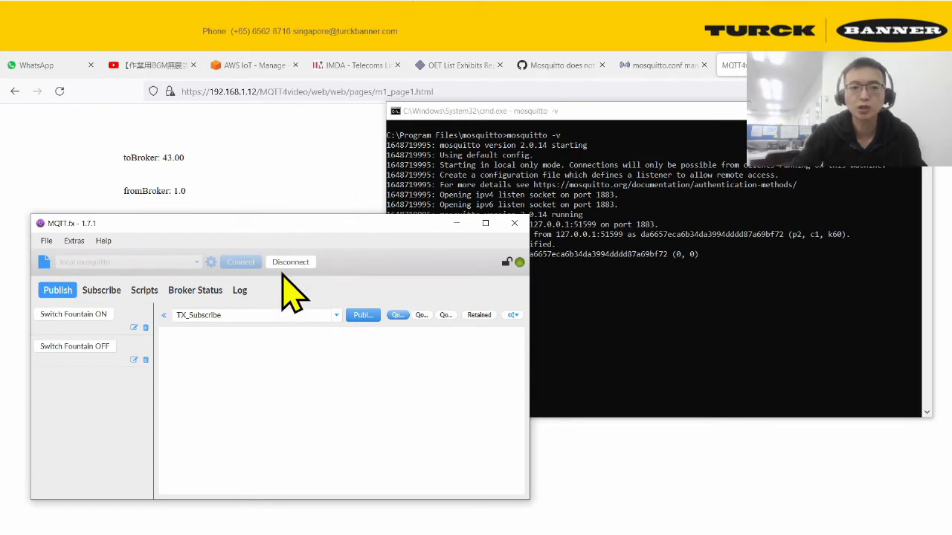
left_click(301, 263)
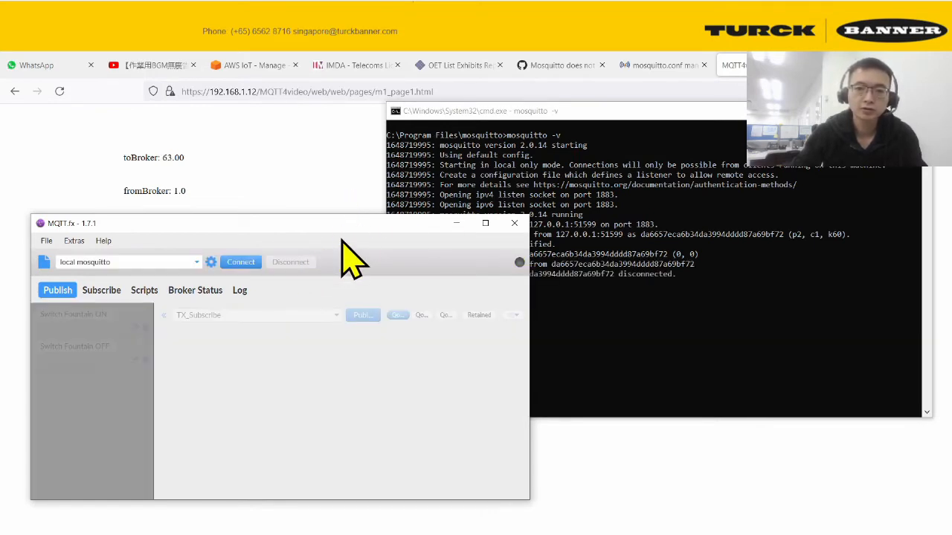
left_click_drag(357, 227, 342, 254)
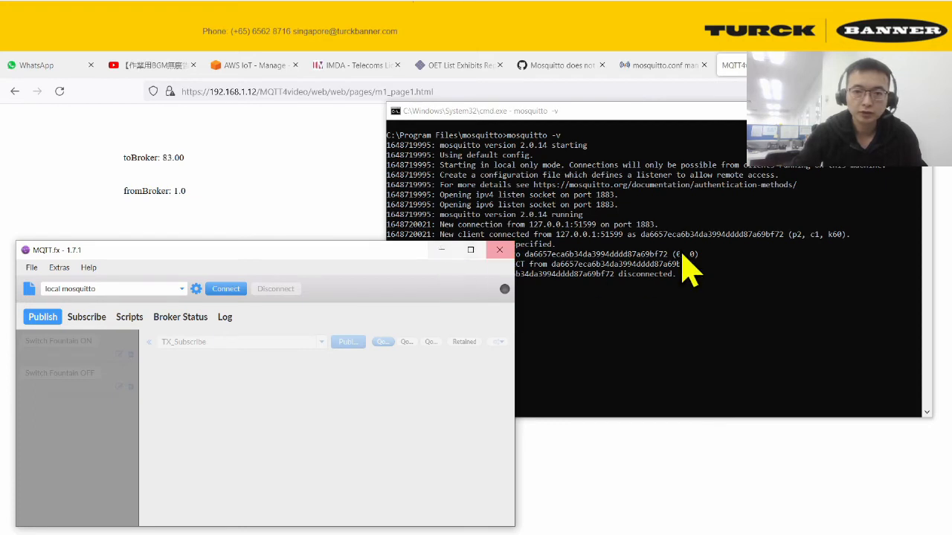
left_click(579, 211)
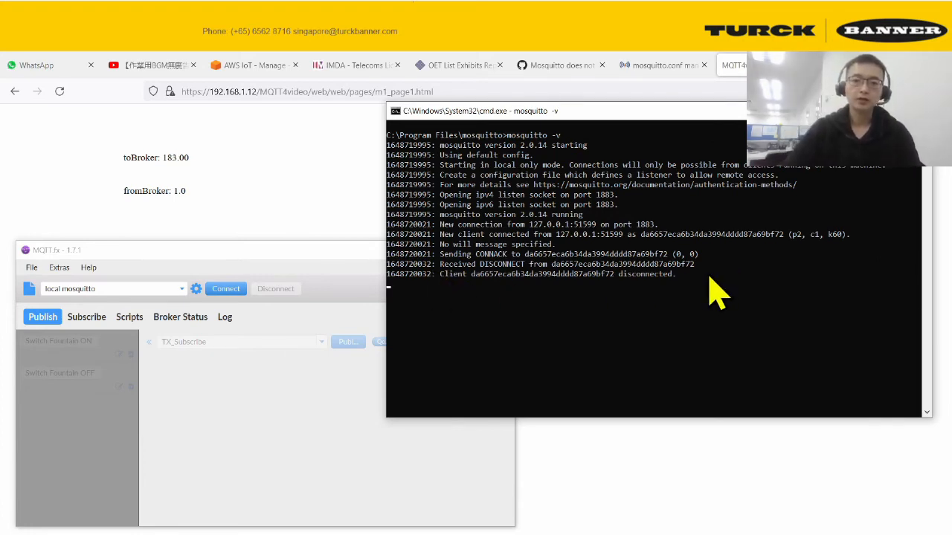
Step: Open Windows Defender Firewall with Advanced Security as administrator and display its Inbound Rules
key("super")
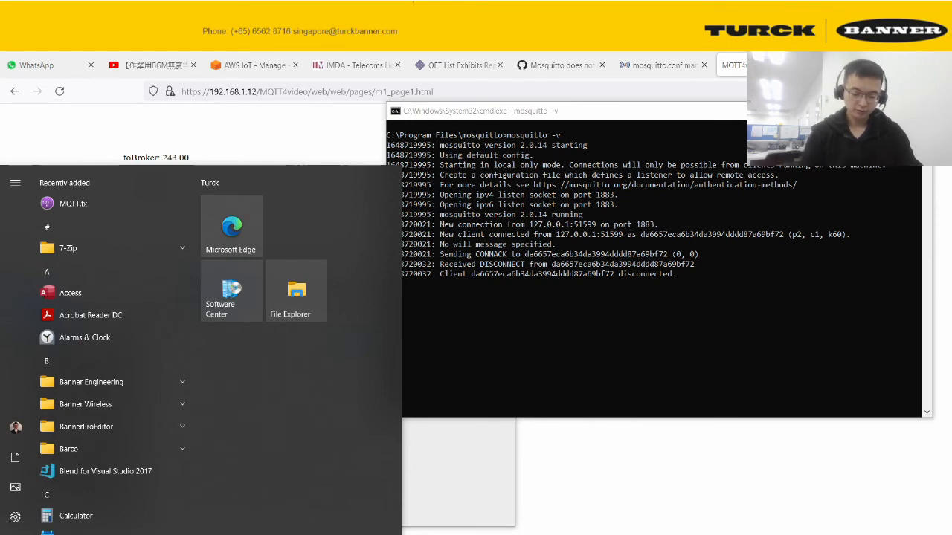
type("fire")
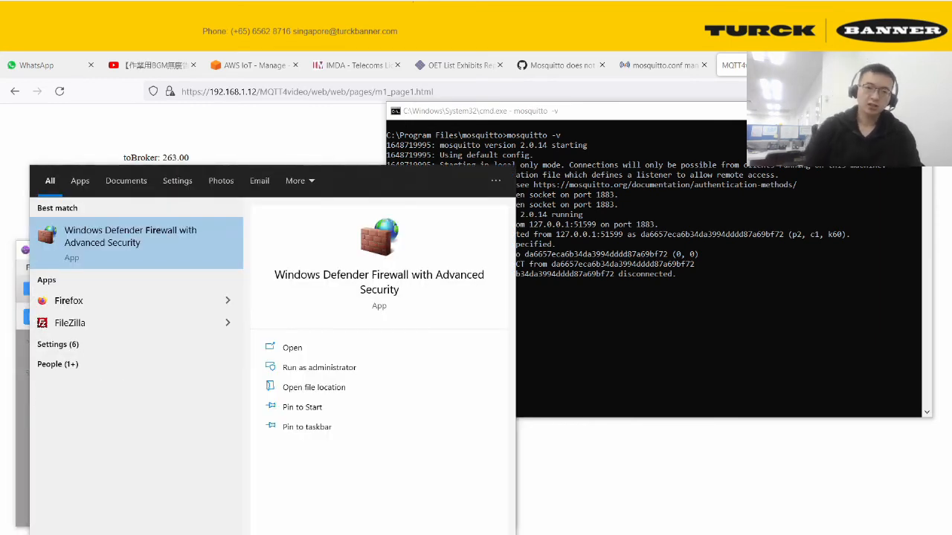
left_click(341, 365)
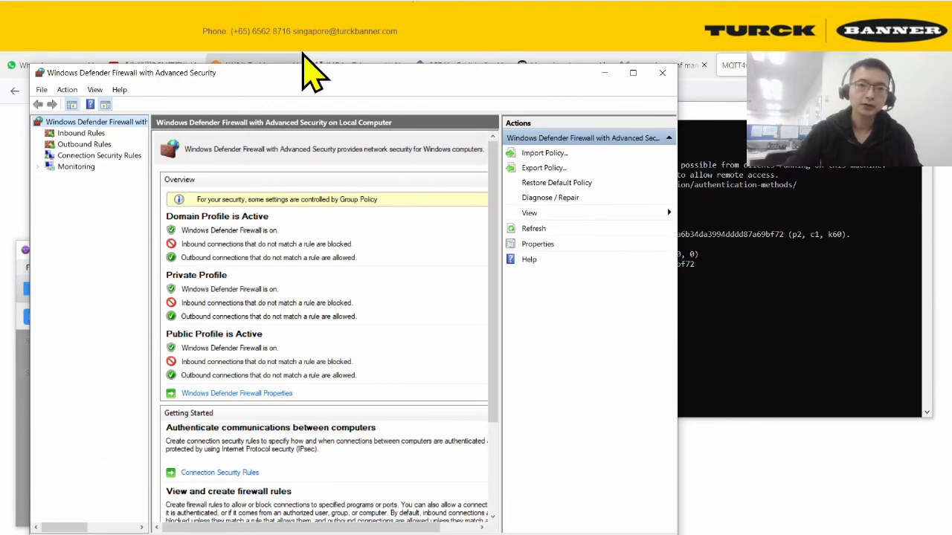
left_click(103, 134)
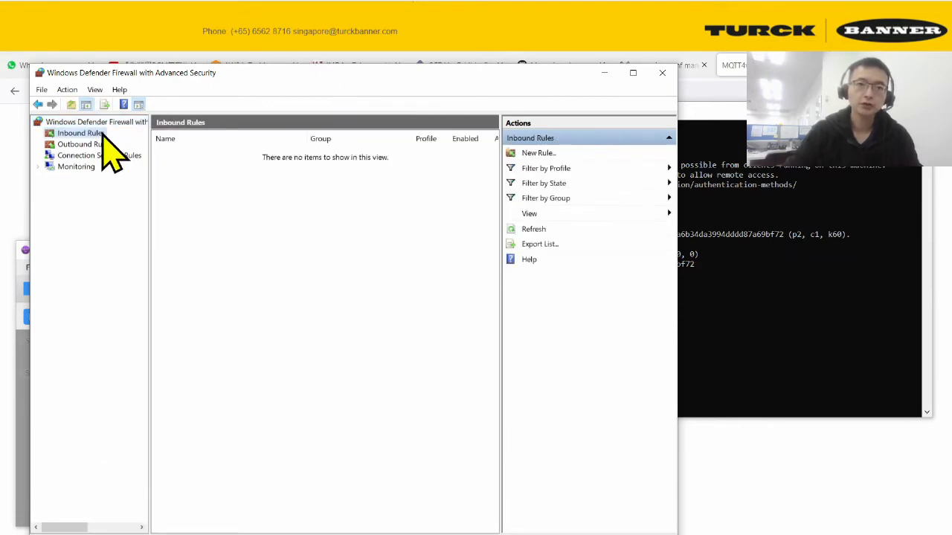
Step: Find the mosquitto inbound rule and review its general settings and its protocol and port settings
scroll(257, 319, "down", 3)
left_click(246, 328)
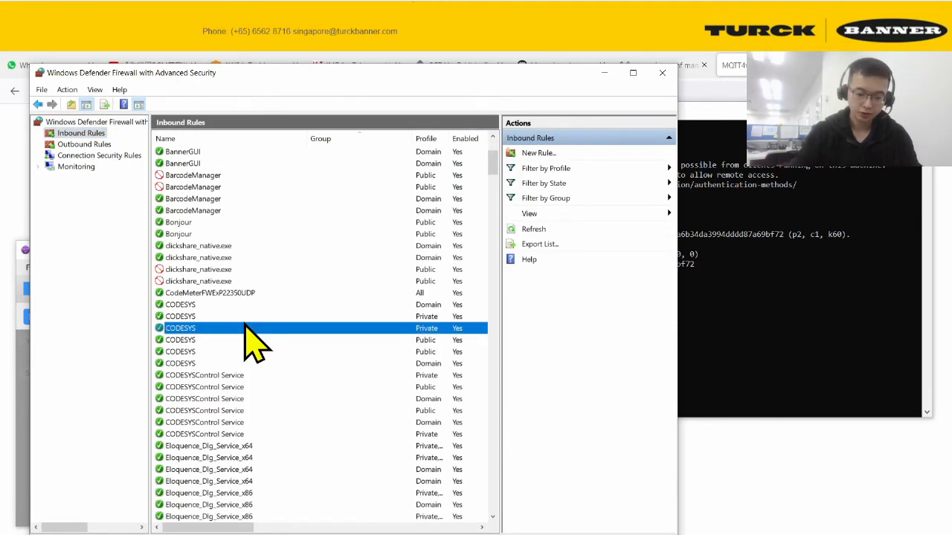
type("mo")
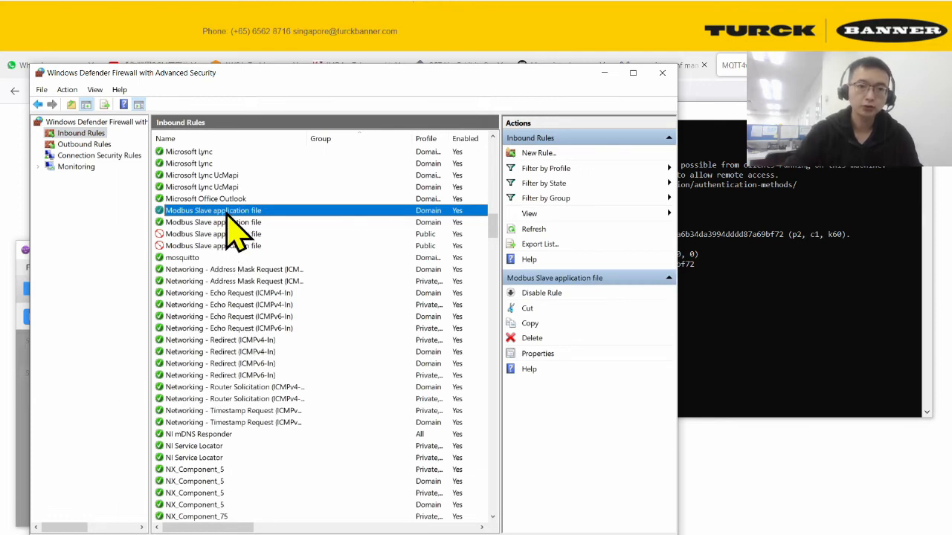
type("s")
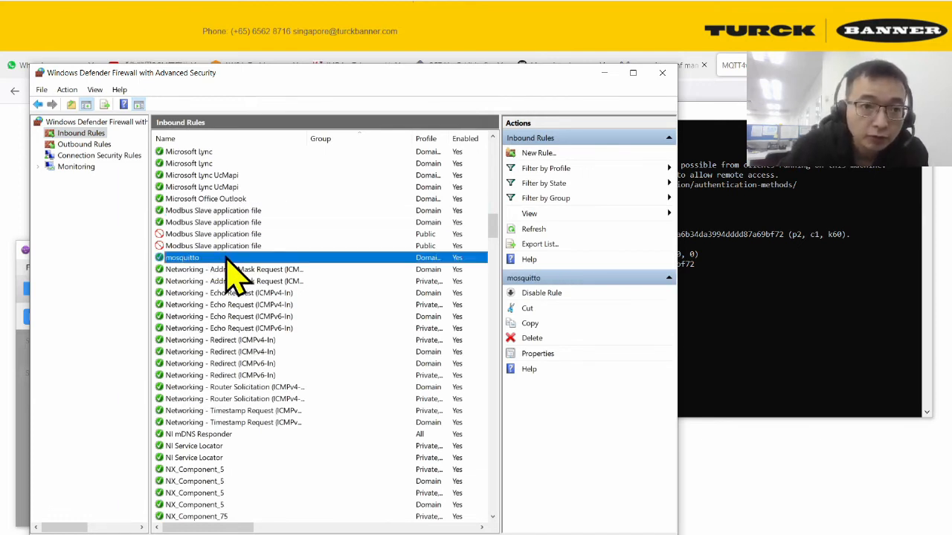
double_click(226, 257)
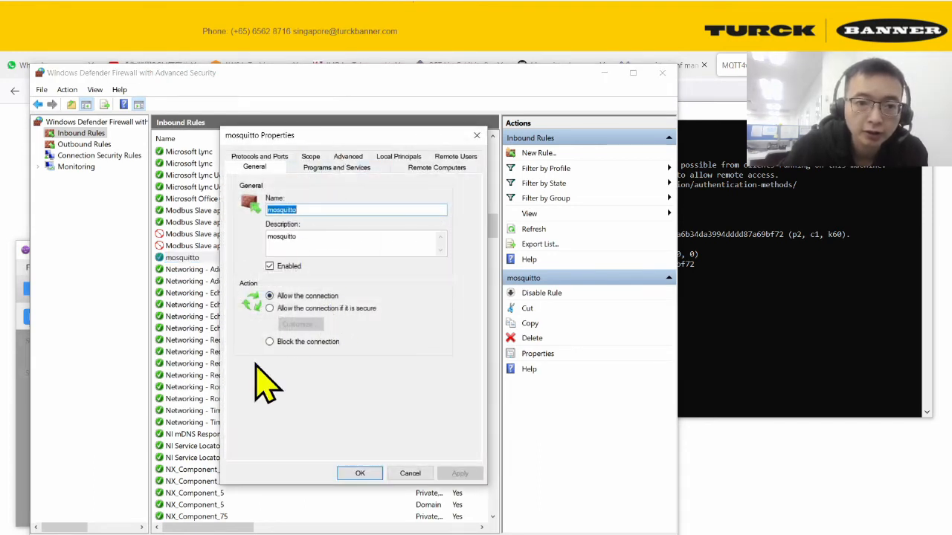
left_click(276, 158)
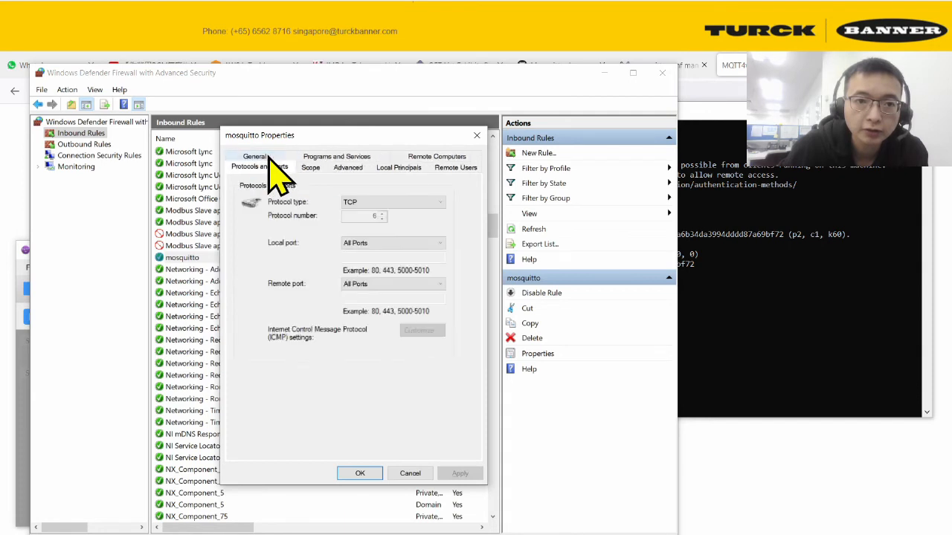
left_click(260, 158)
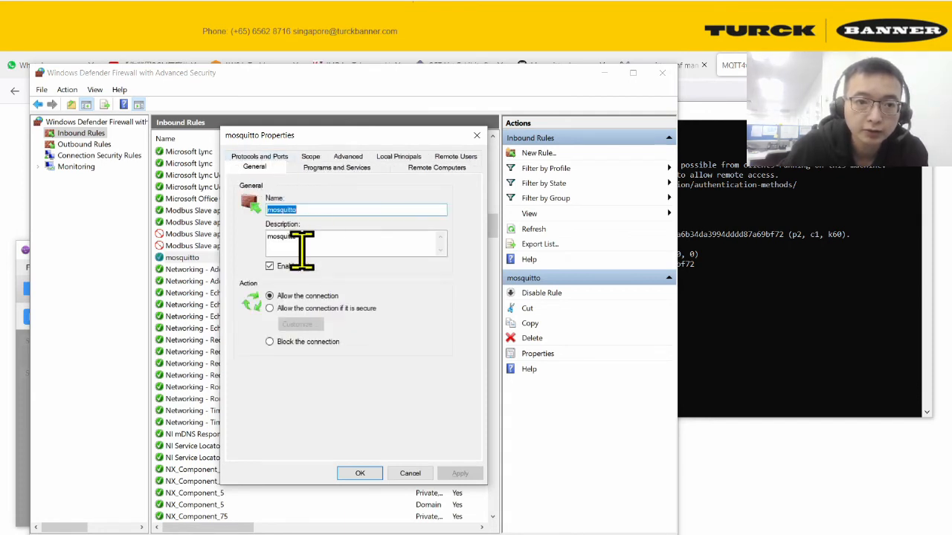
left_click_drag(349, 137, 465, 108)
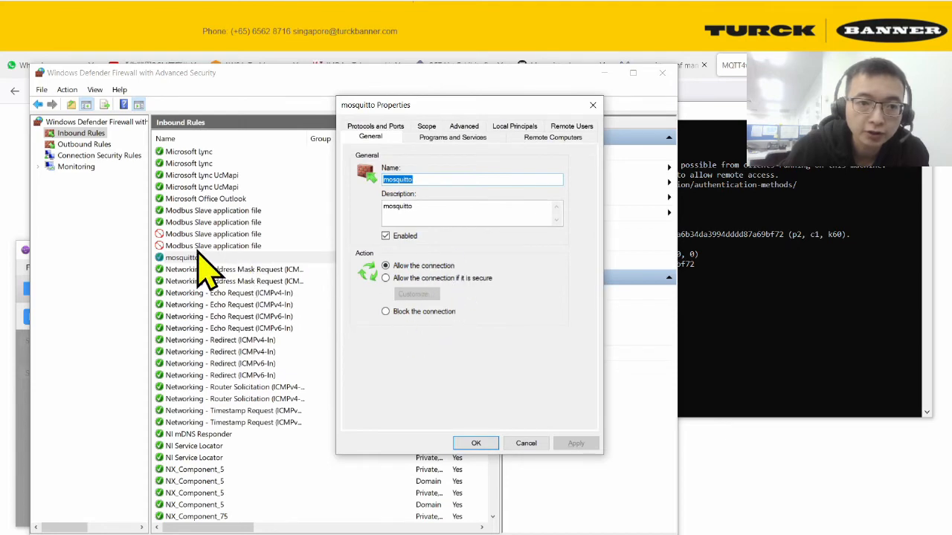
left_click(476, 444)
Step: Look through the remaining inbound rules for other mosquitto entries and return to the mosquitto rule
left_click(223, 307)
left_click(195, 258)
scroll(294, 372, "down", 3)
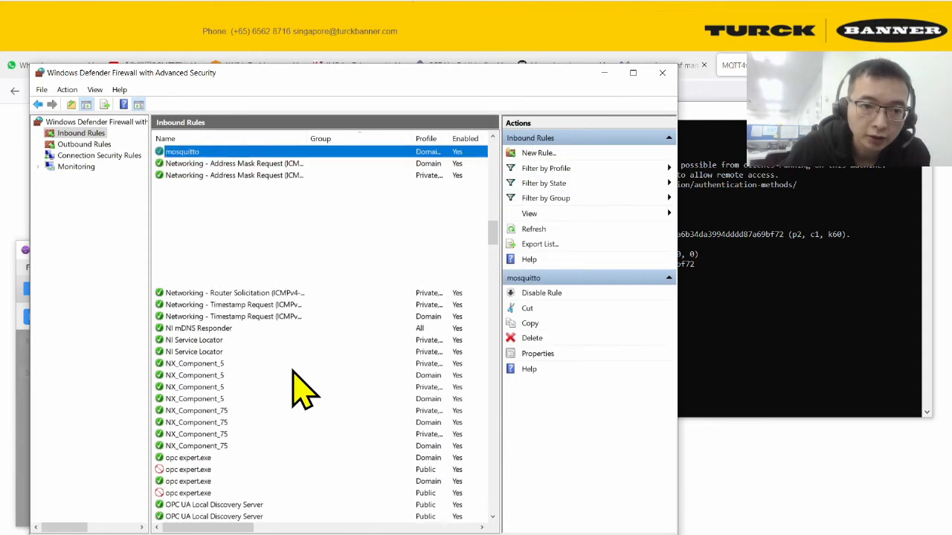
scroll(293, 371, "down", 12)
left_click_drag(495, 264, 492, 476)
left_click(223, 375)
type("mos")
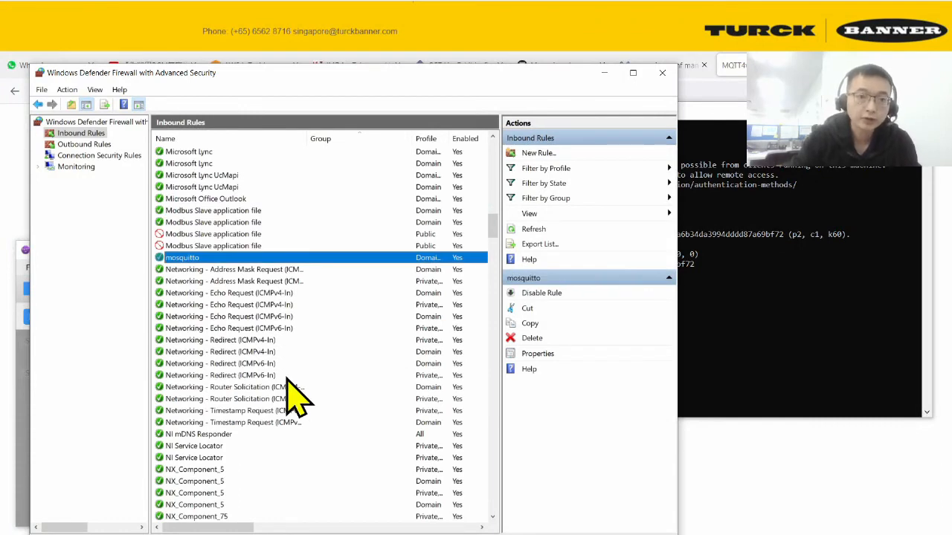
double_click(192, 257)
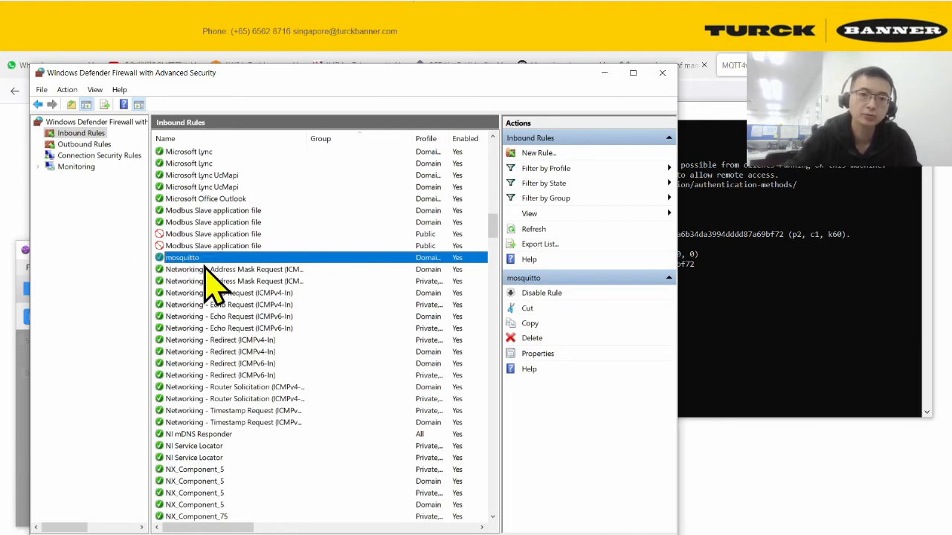
Step: Create an inbound port rule for UDP local port 1883, applied to the Domain, Private and Public profiles, and name it mosquitttoudp
left_click(539, 152)
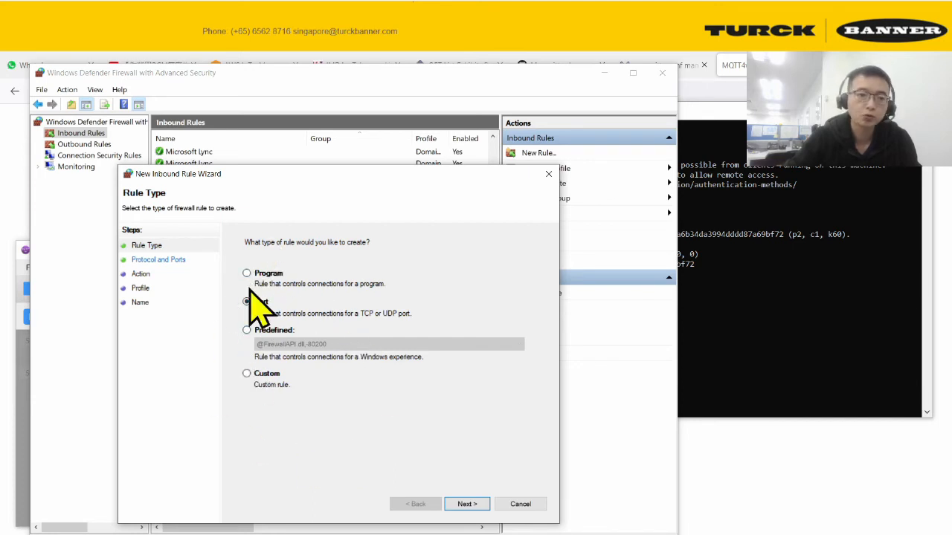
left_click(466, 504)
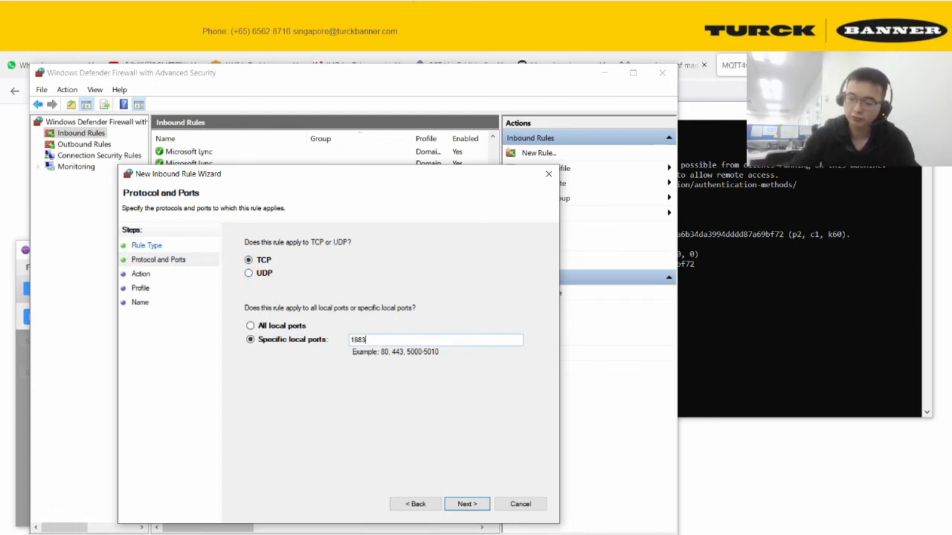
left_click(263, 274)
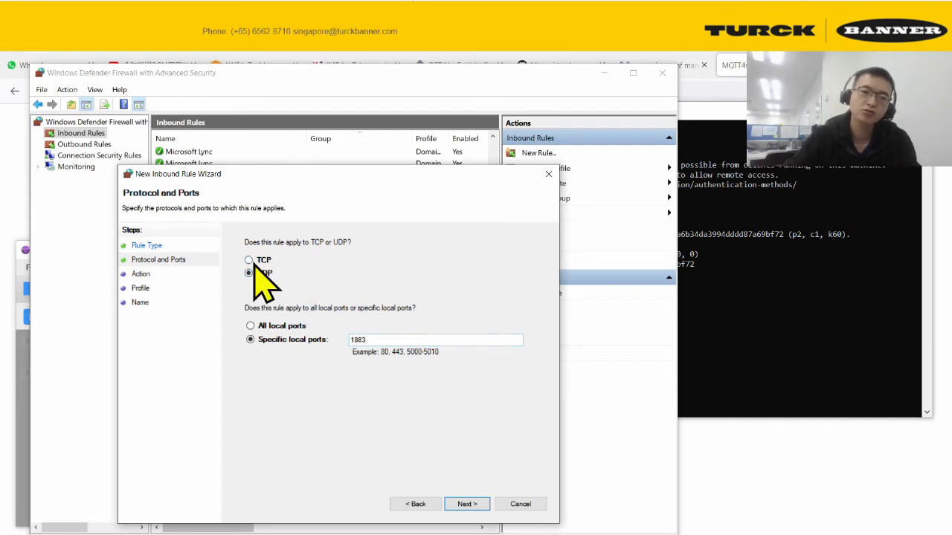
left_click(467, 504)
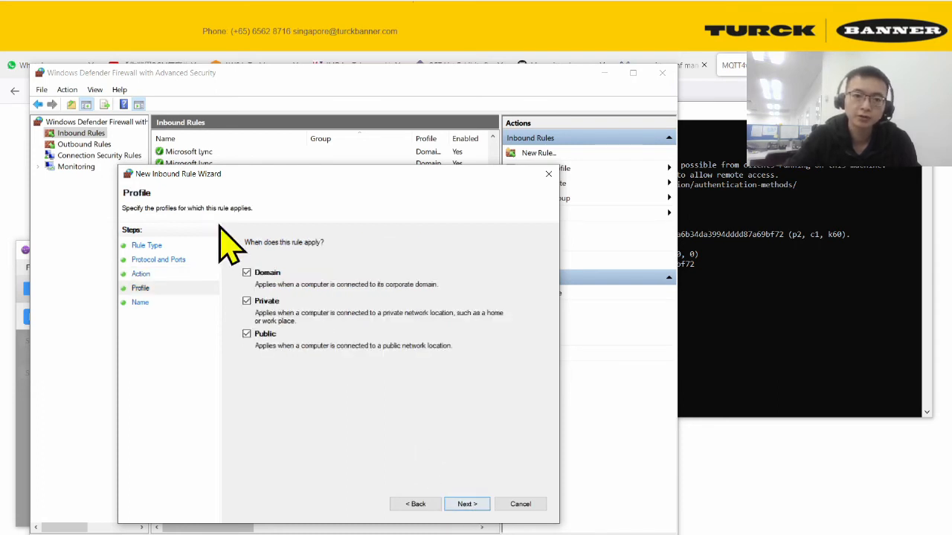
left_click_drag(320, 173, 488, 102)
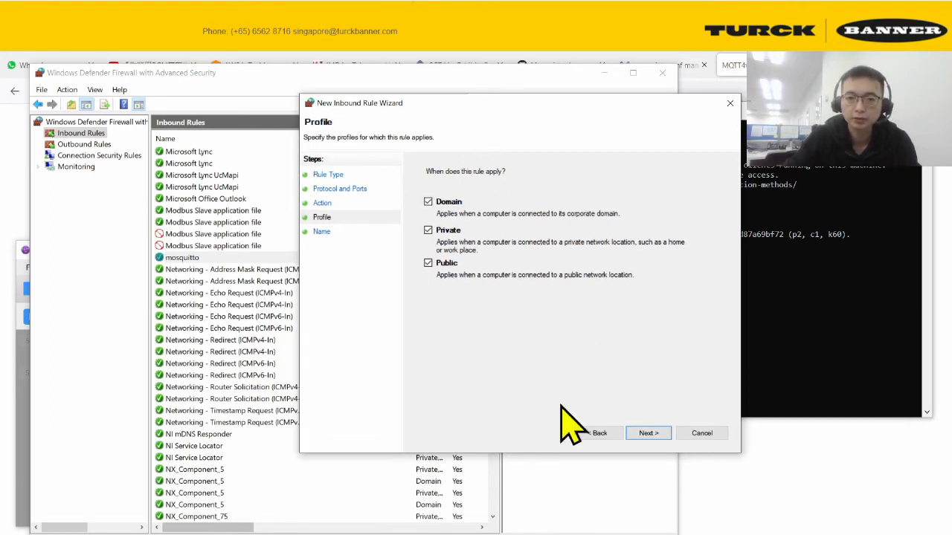
left_click(648, 434)
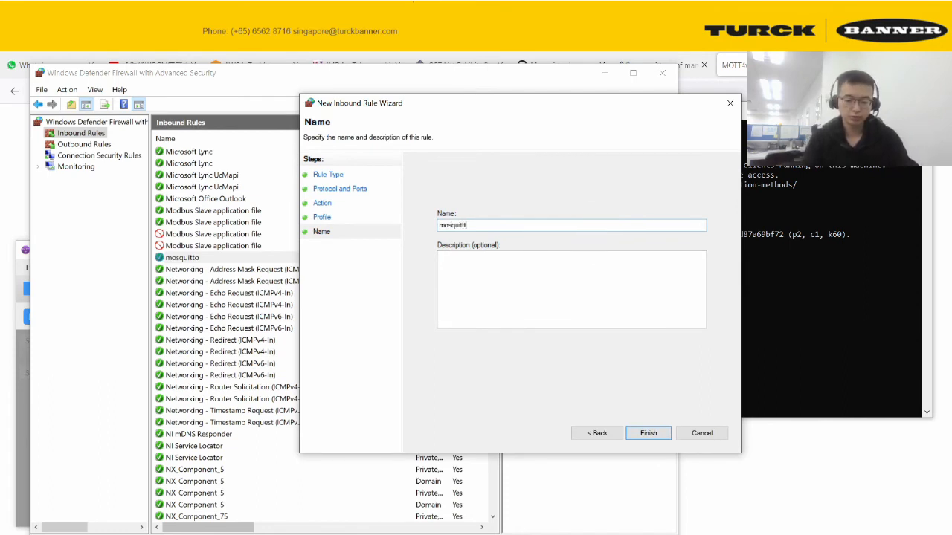
type("mosquittoudp")
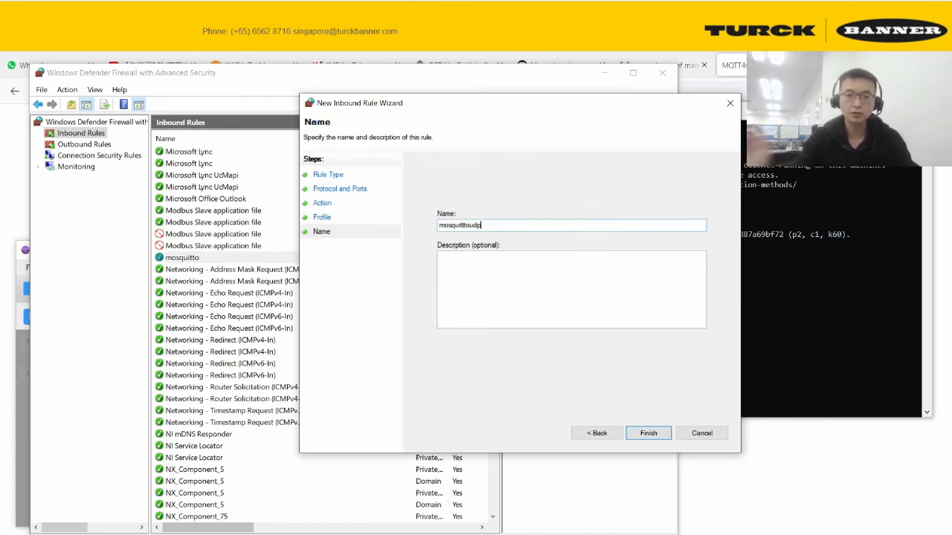
left_click(656, 432)
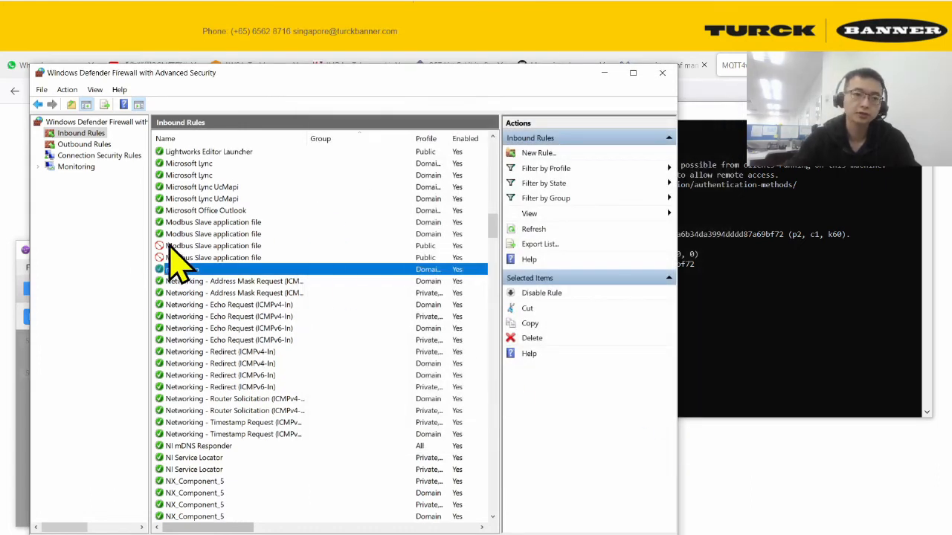
Step: Locate and select the new mosquitttoudp rule in the inbound rules list
left_click(220, 293)
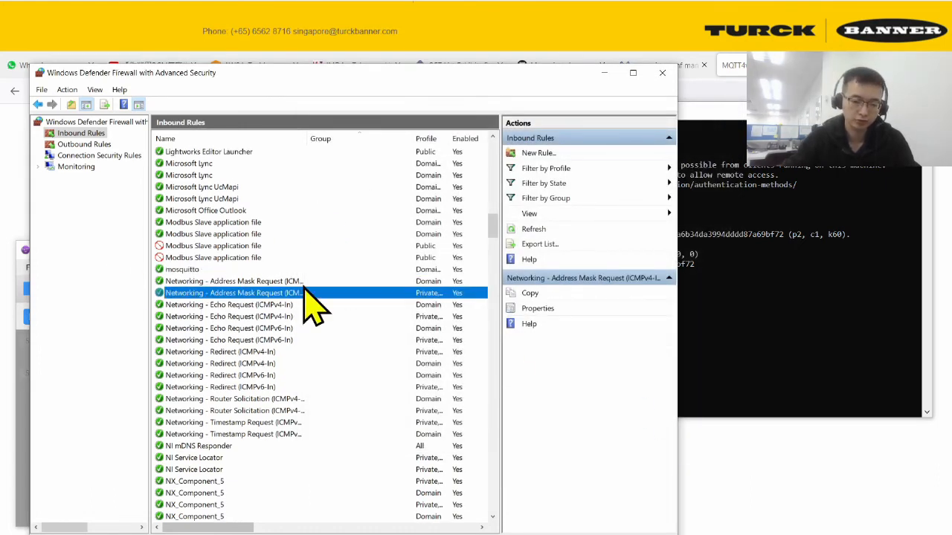
left_click_drag(492, 224, 498, 160)
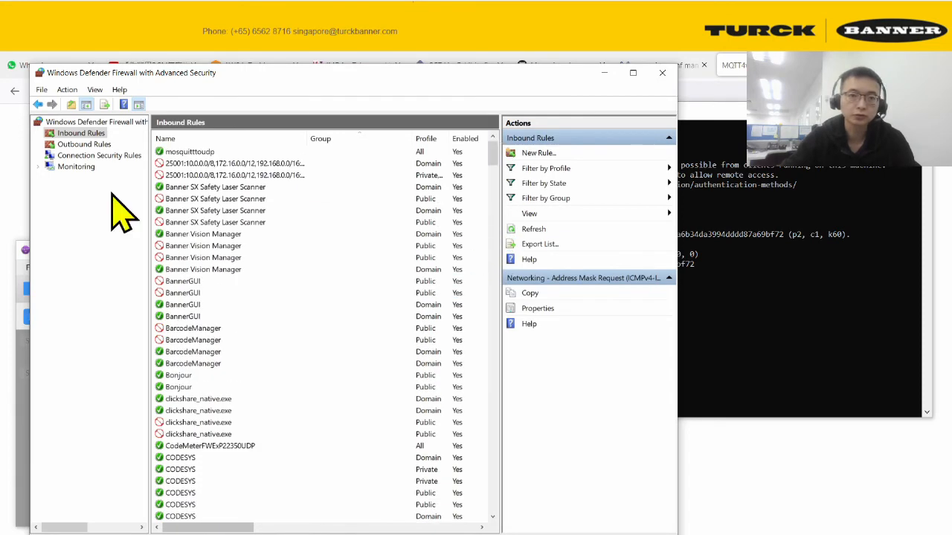
left_click(212, 153)
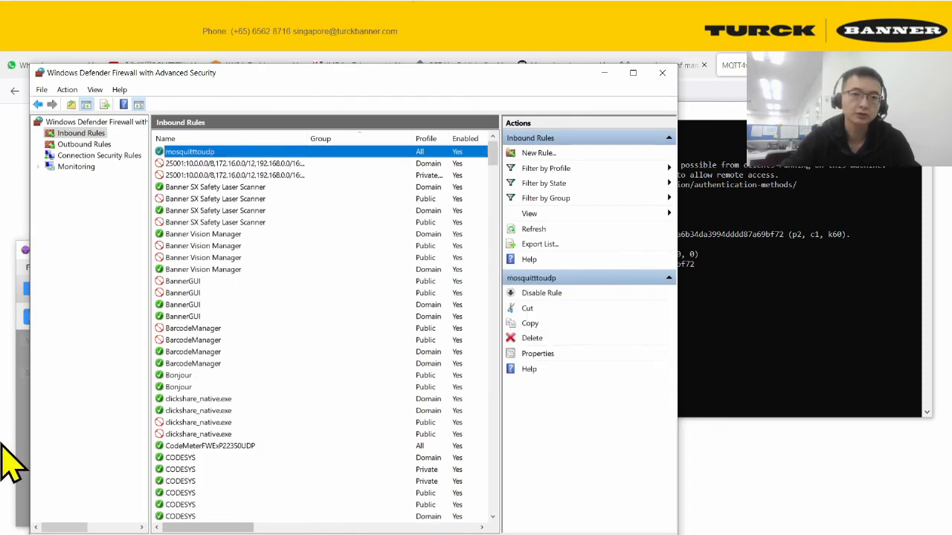
Step: Look over the outbound rules and the inbound rules, and close the firewall window
left_click(84, 144)
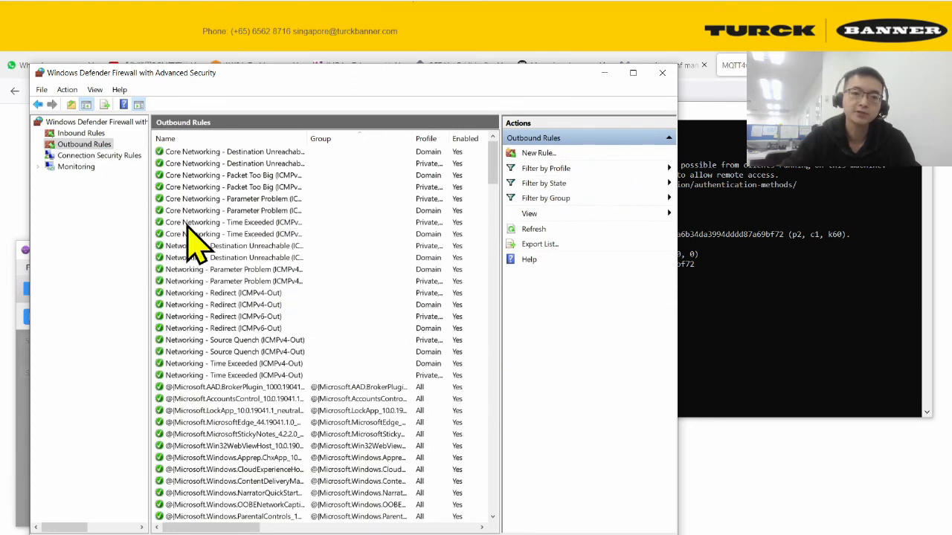
left_click(75, 132)
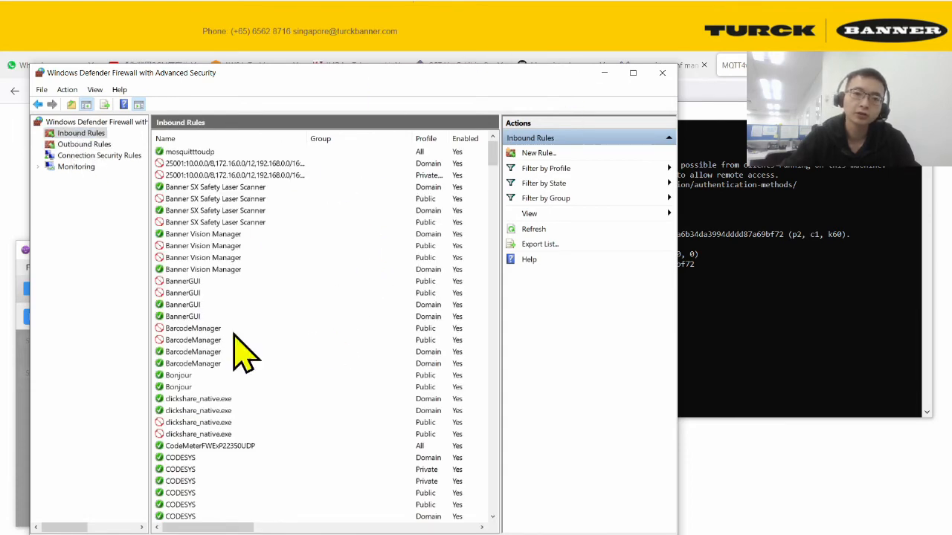
scroll(372, 349, "down", 7)
scroll(380, 365, "down", 14)
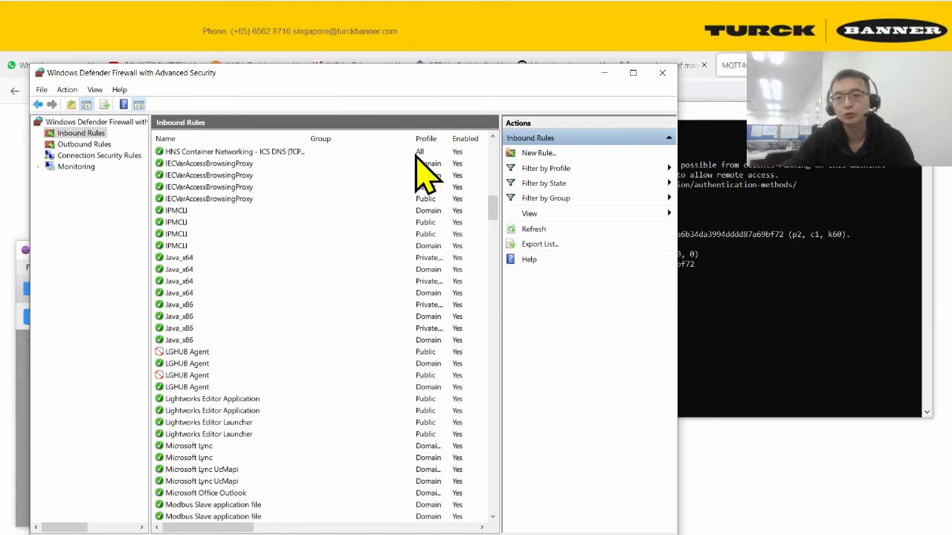
left_click(662, 73)
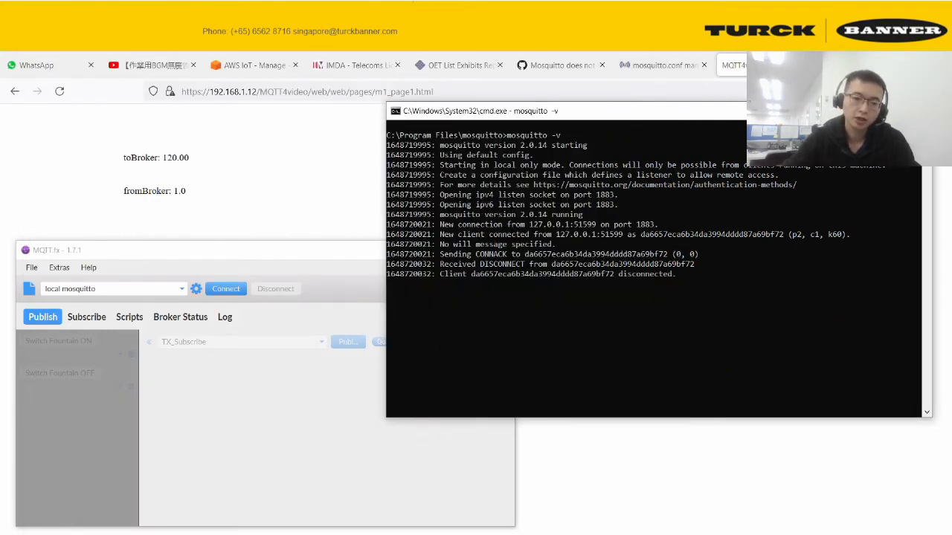
Step: Switch to File Explorer and bring up the mosquitto folder under Program Files
left_click(260, 534)
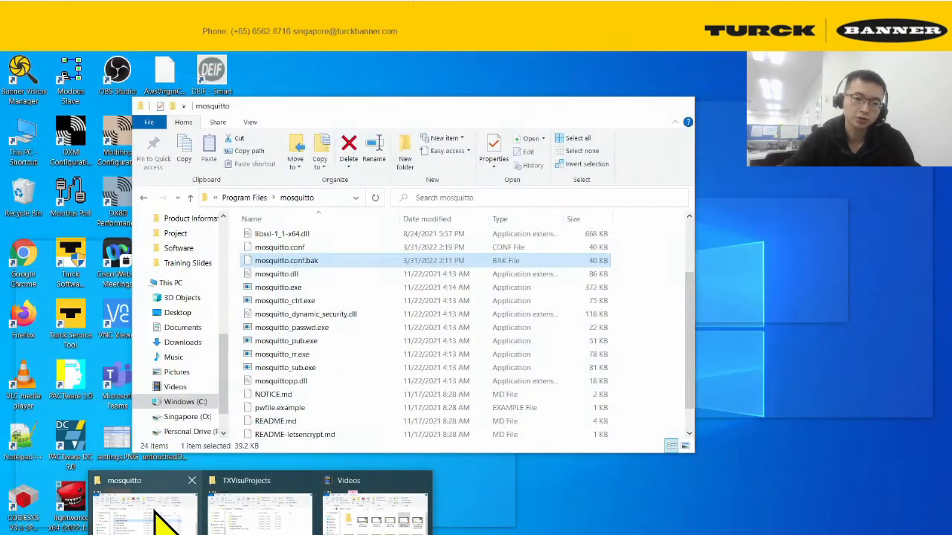
left_click(160, 521)
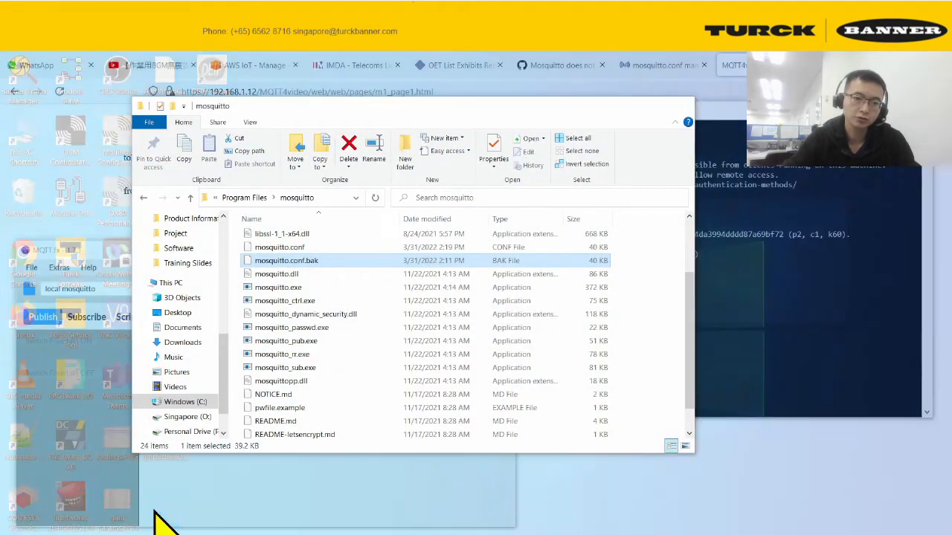
Step: Locate mosquitto.conf in the mosquitto folder and launch Notepad++ as administrator with that configuration file
scroll(328, 287, "up", 2)
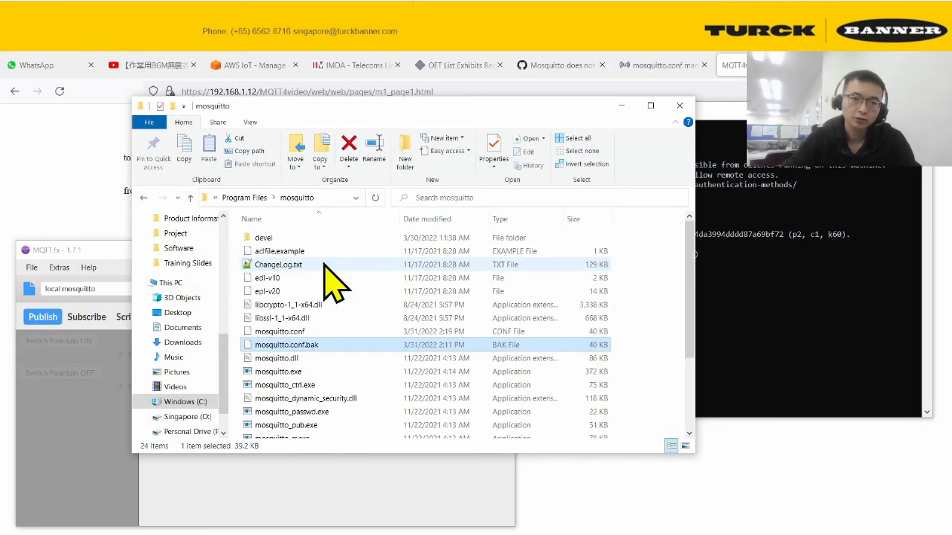
left_click(322, 334)
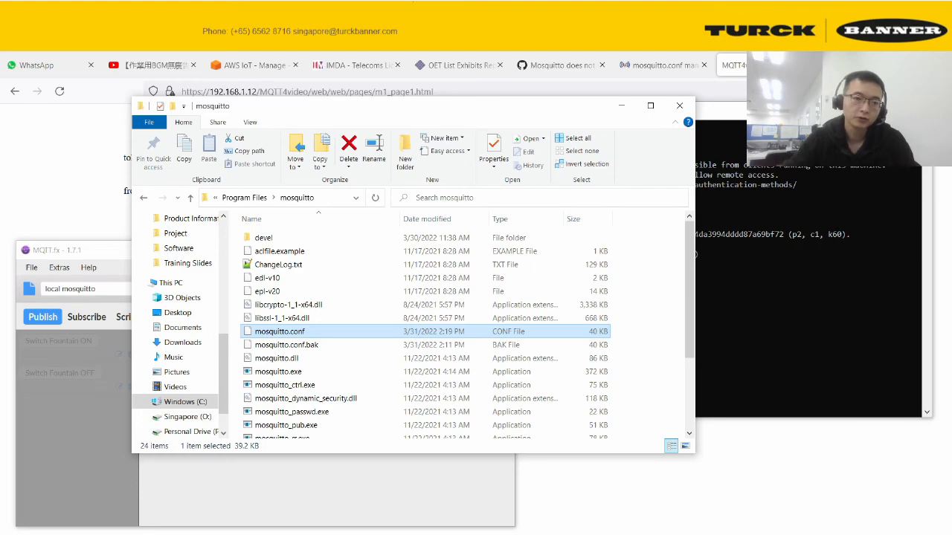
key("super")
type("mqtt")
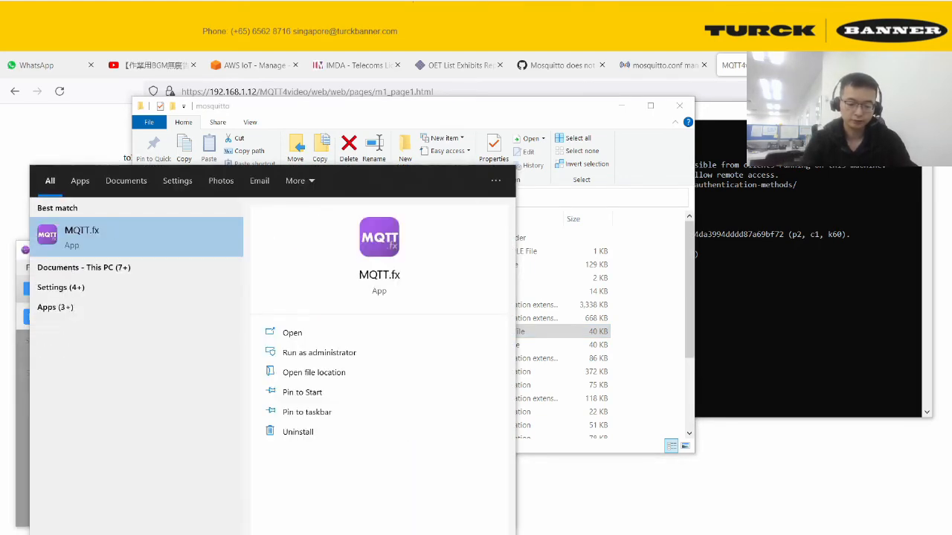
key("BackSpace")
type("not")
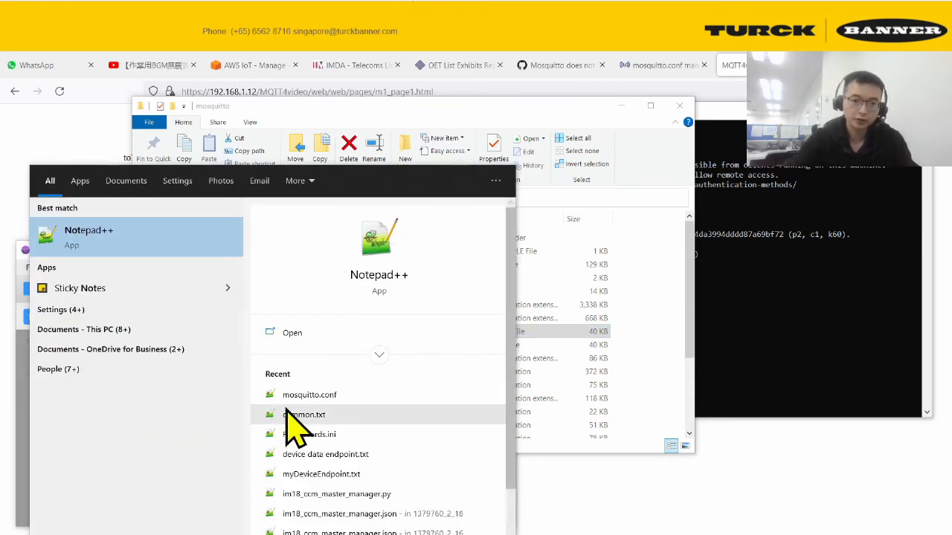
right_click(130, 234)
left_click(177, 245)
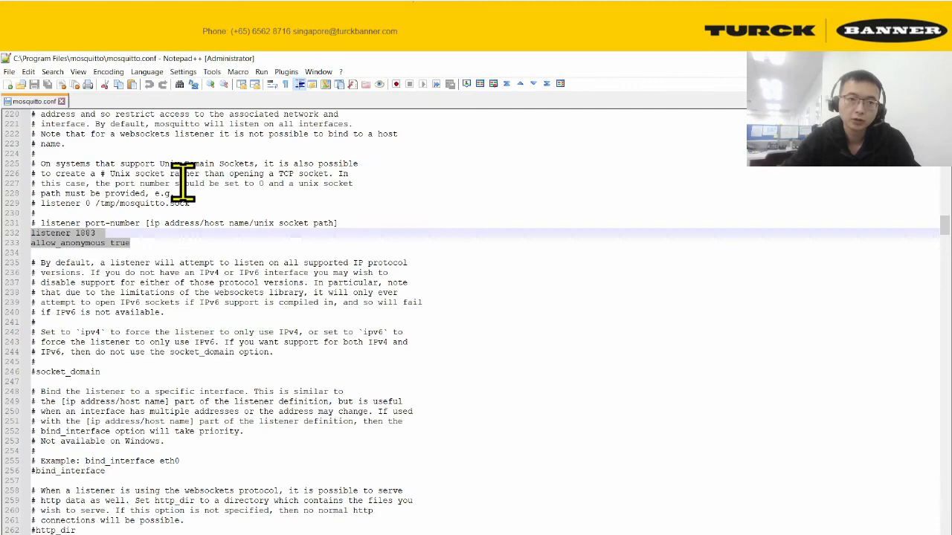
Step: Examine the "listener 1883" and "allow_anonymous true" lines in the listener section of mosquitto.conf
left_click(416, 191)
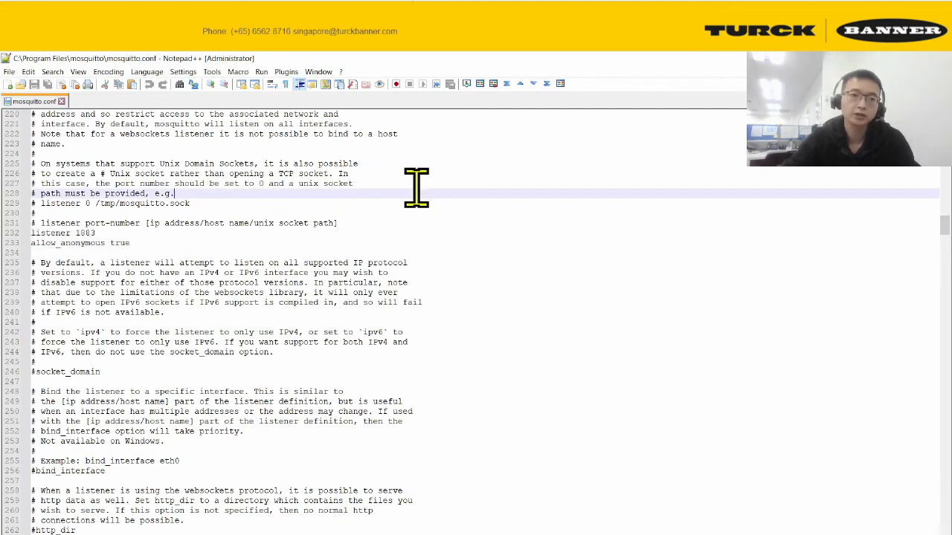
scroll(127, 149, "up", 4)
scroll(266, 318, "down", 2)
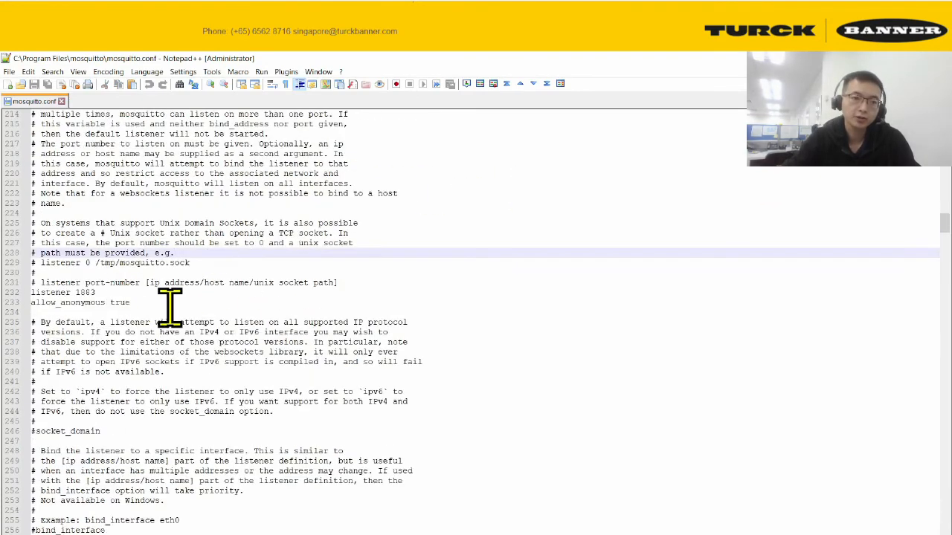
left_click_drag(174, 304, 25, 293)
left_click(182, 301)
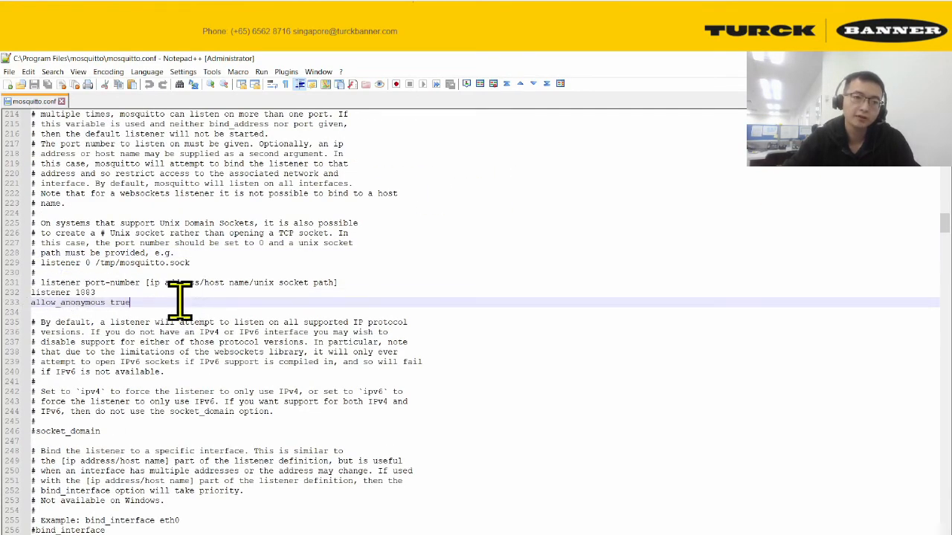
left_click_drag(179, 301, 16, 290)
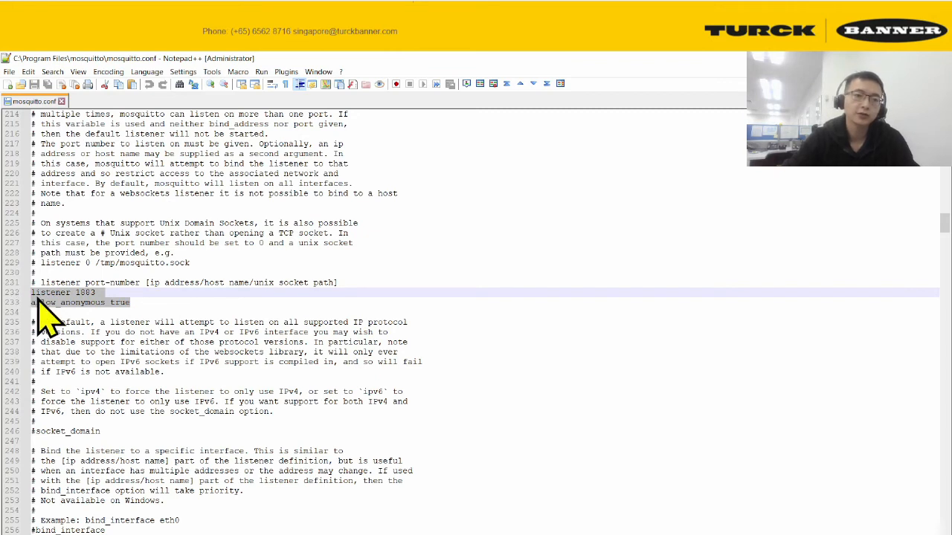
left_click(156, 301)
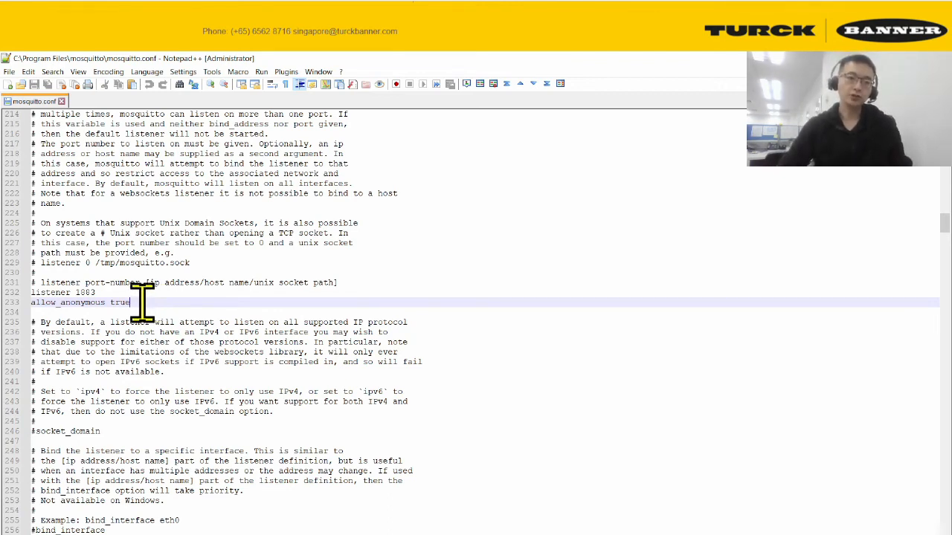
left_click_drag(141, 301, 4, 292)
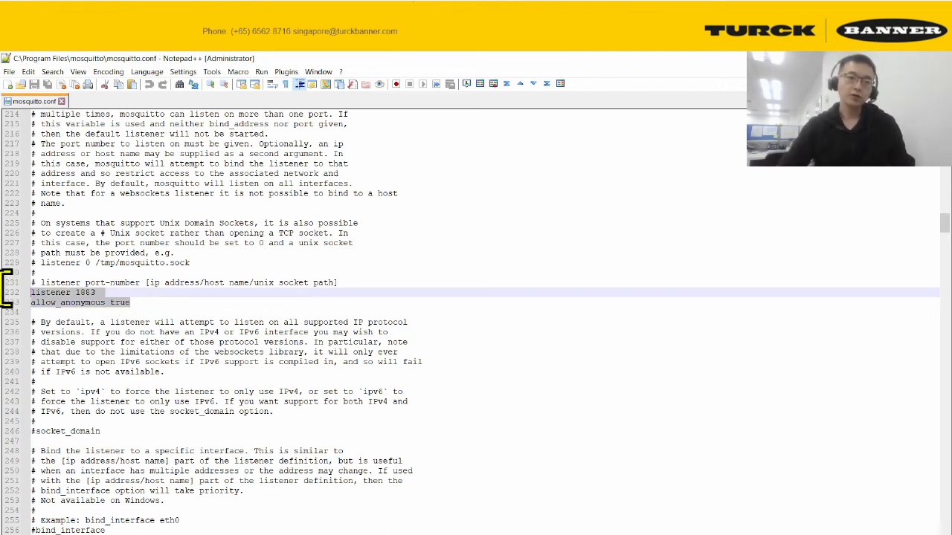
left_click(142, 302)
double_click(85, 293)
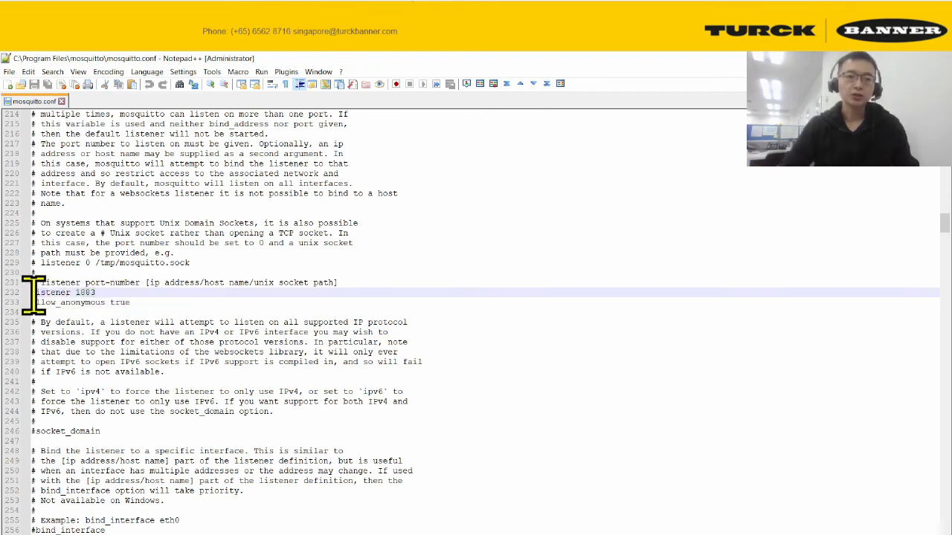
left_click_drag(32, 293, 176, 299)
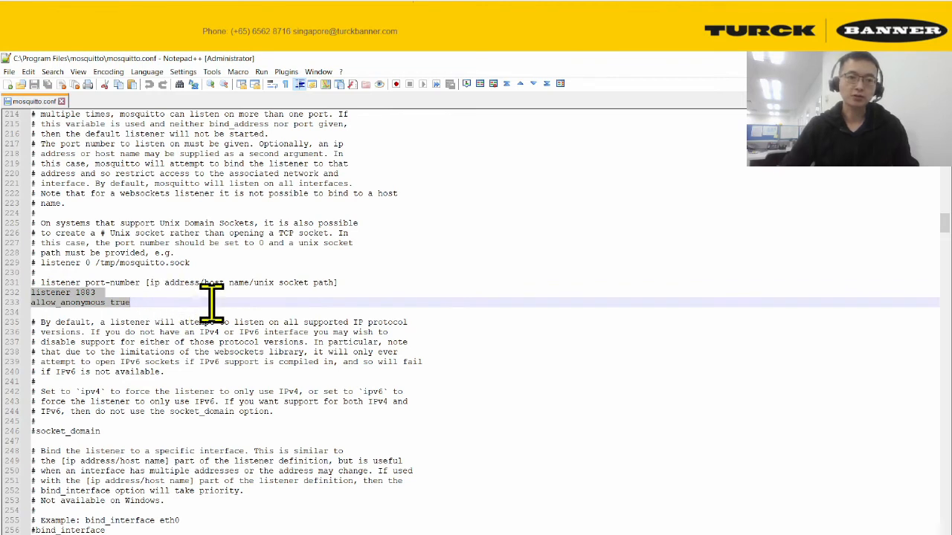
left_click(435, 293)
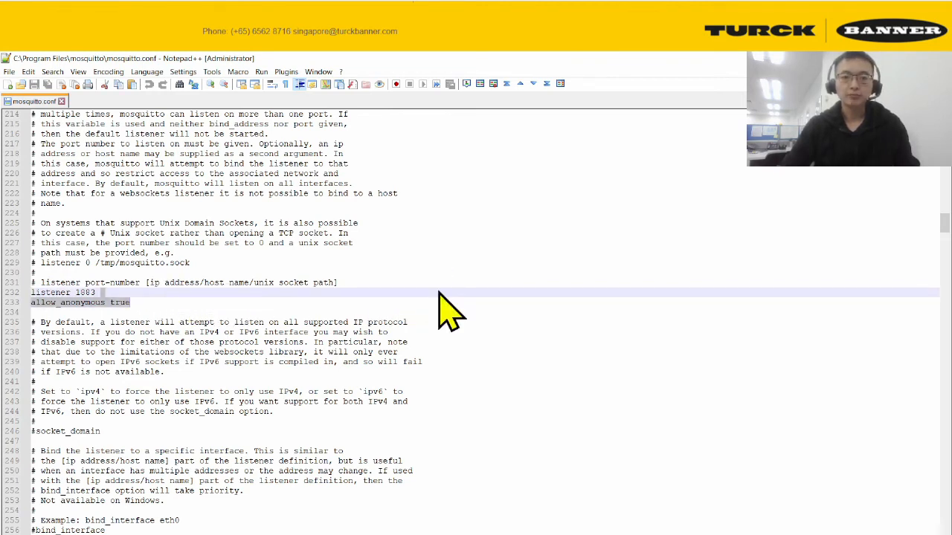
left_click_drag(420, 303, 424, 287)
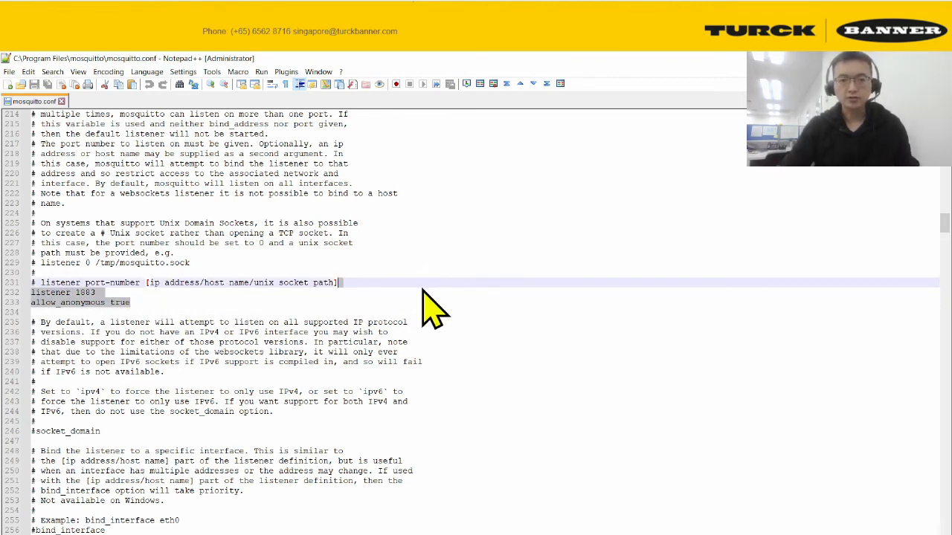
left_click(409, 299)
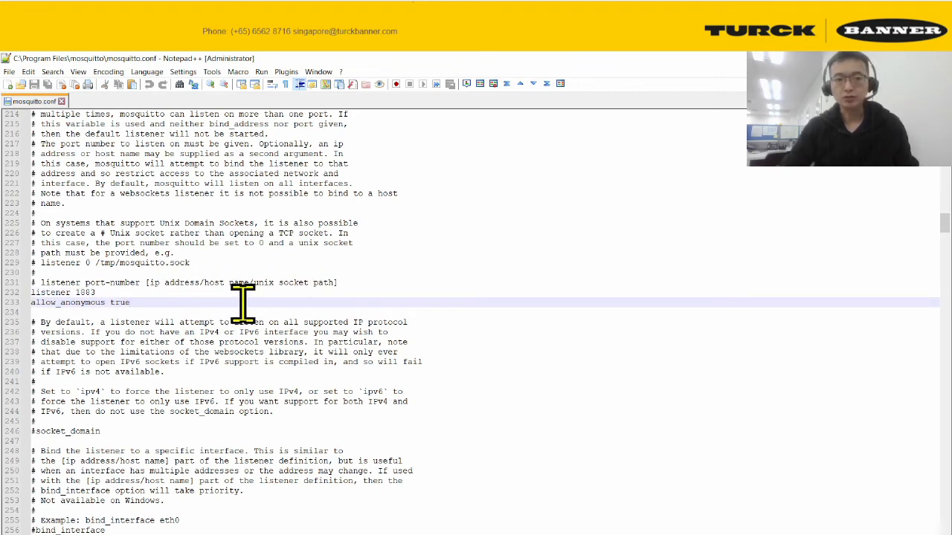
Step: Check the anonymous access line and the optional IP address argument in the commented listener syntax above it
left_click_drag(243, 303, 13, 301)
left_click(187, 302)
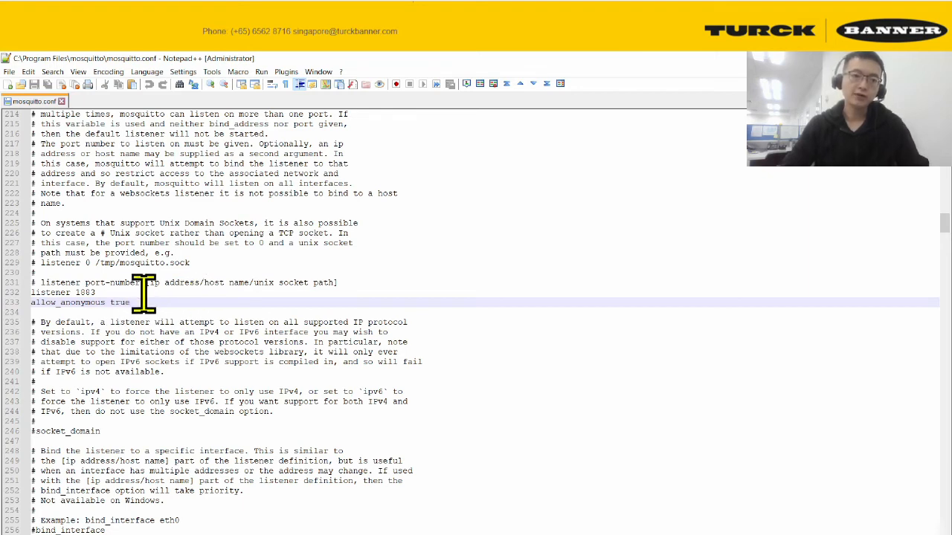
left_click_drag(151, 284, 197, 284)
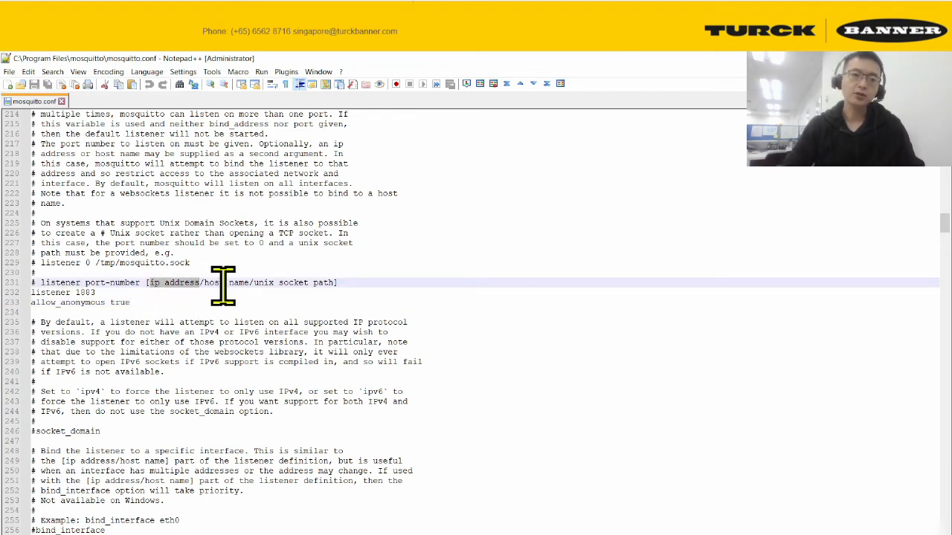
left_click(222, 284)
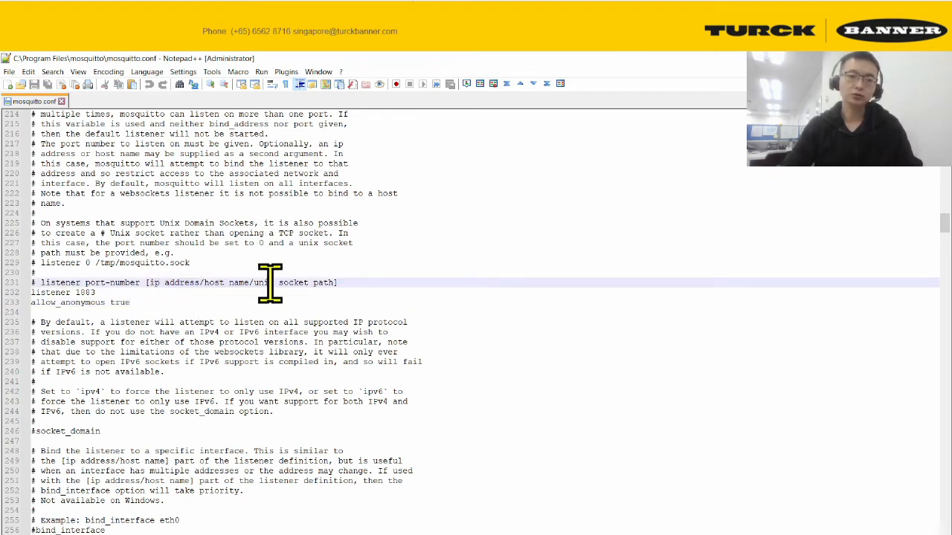
left_click(199, 293)
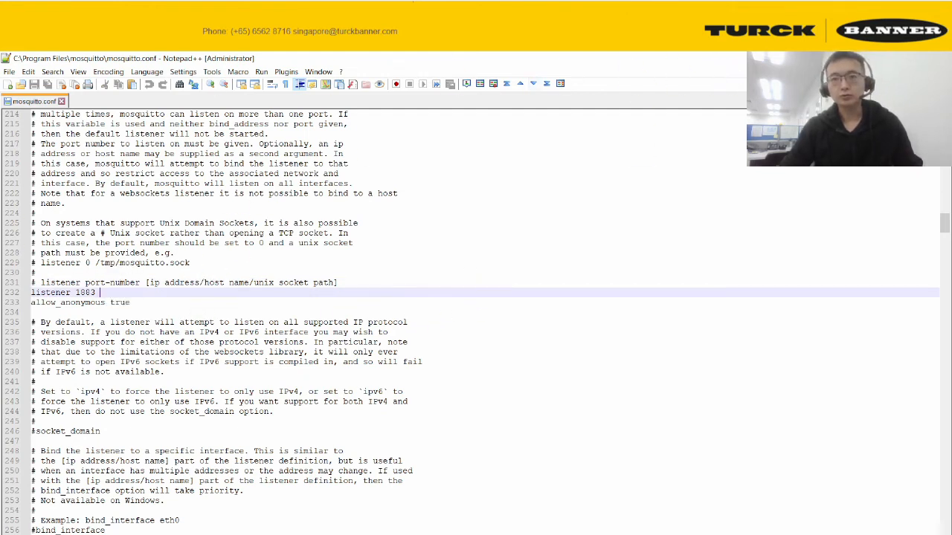
Step: Minimize the configuration file and folder windows, stop the running broker in the Command Prompt, and restart it with "mosquitto -v -c mosquitto.conf"
left_click(878, 59)
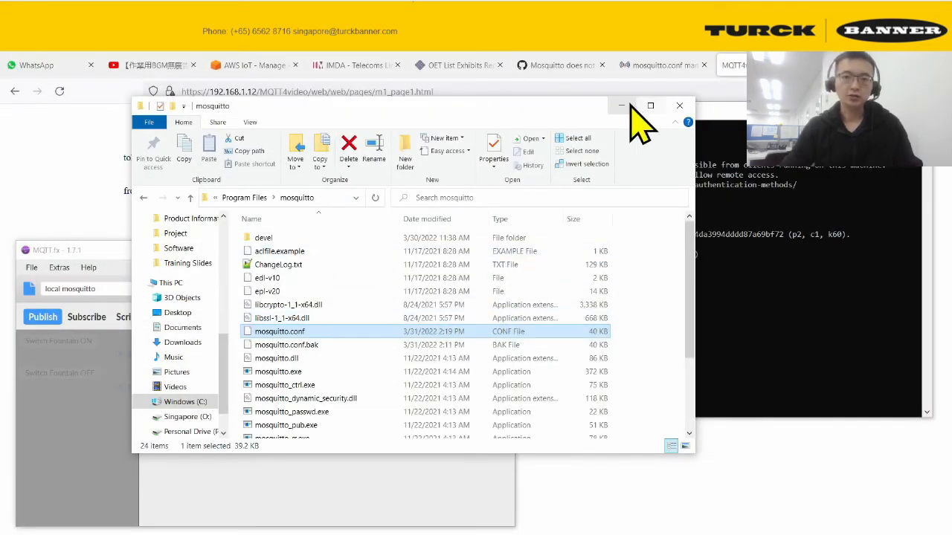
left_click(622, 106)
left_click(620, 313)
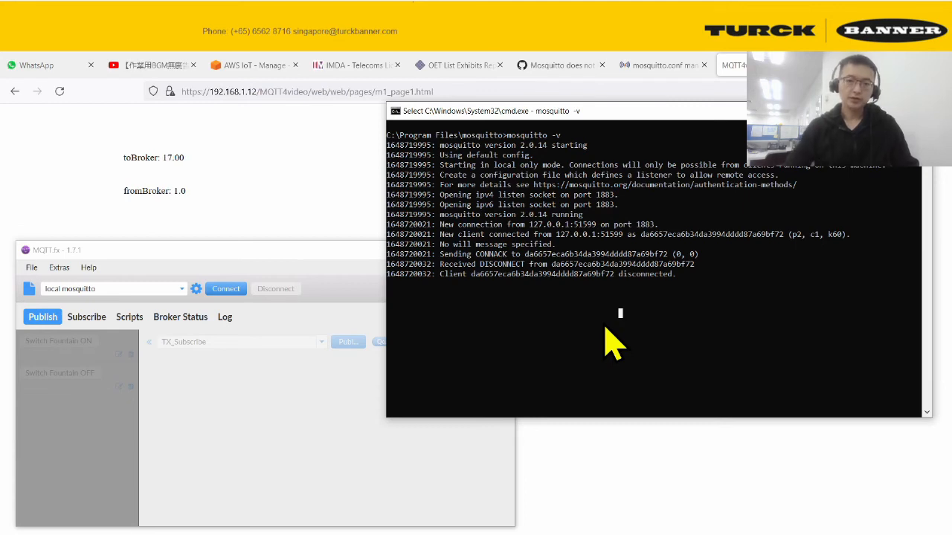
key("Escape")
key("ctrl+c")
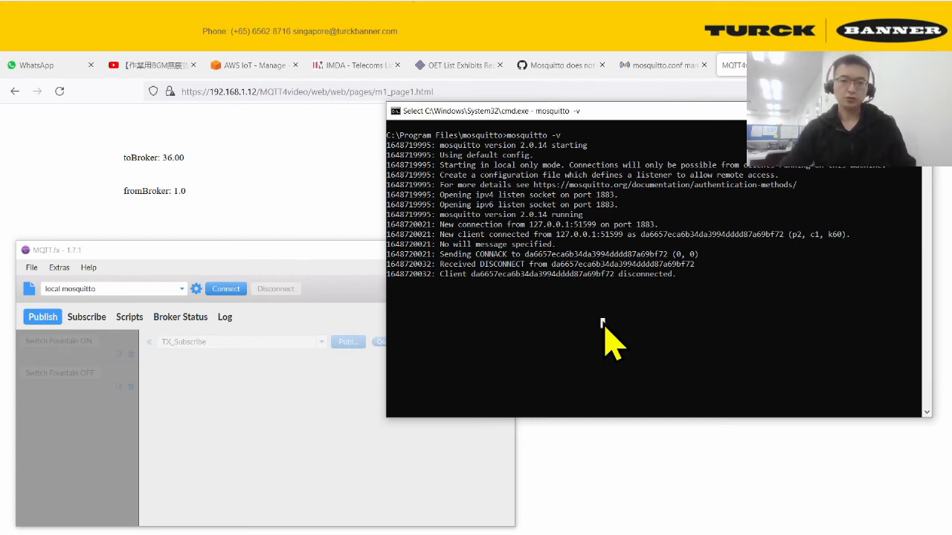
key("Return")
key("Return")
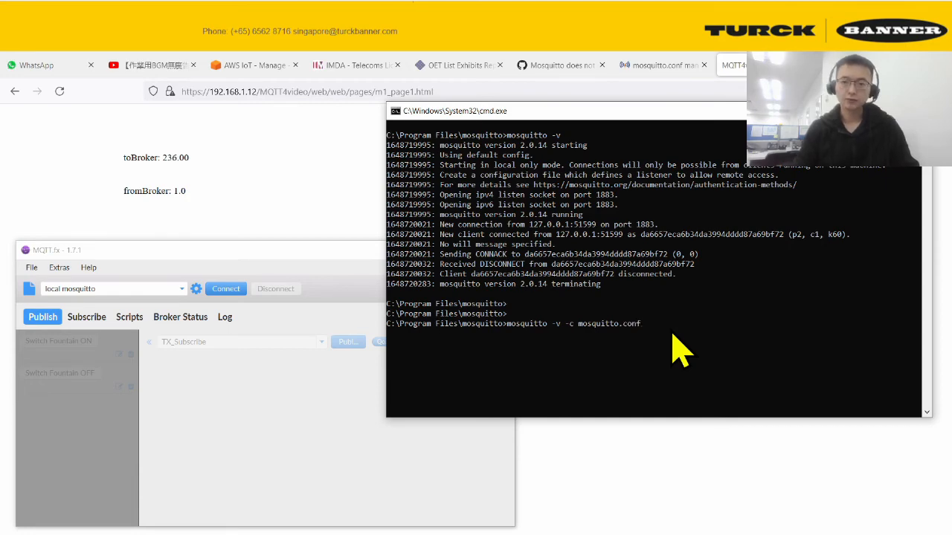
Step: Reposition the Command Prompt window, bring it up over the panel's web page, and check the broker's startup log
left_click_drag(717, 102, 741, 105)
mouse_move(317, 251)
left_mouse_down()
mouse_move(281, 246)
mouse_move(313, 235)
left_mouse_up()
left_click(697, 276)
left_click(271, 190)
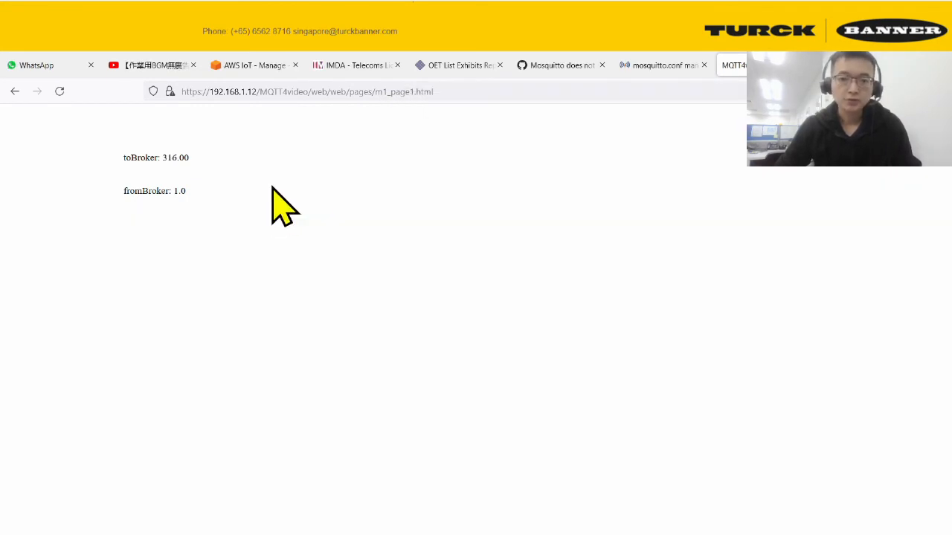
key("alt+Tab")
left_click(678, 336)
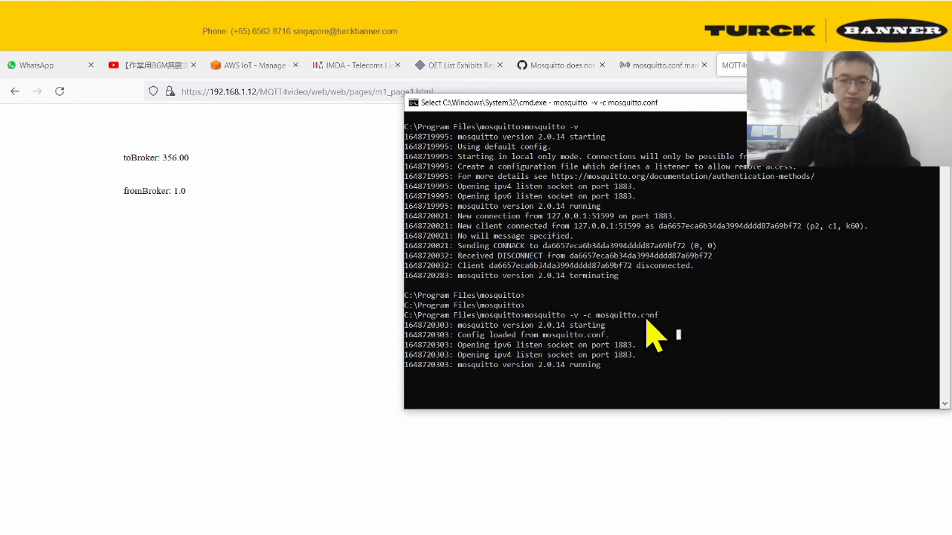
left_click(714, 365)
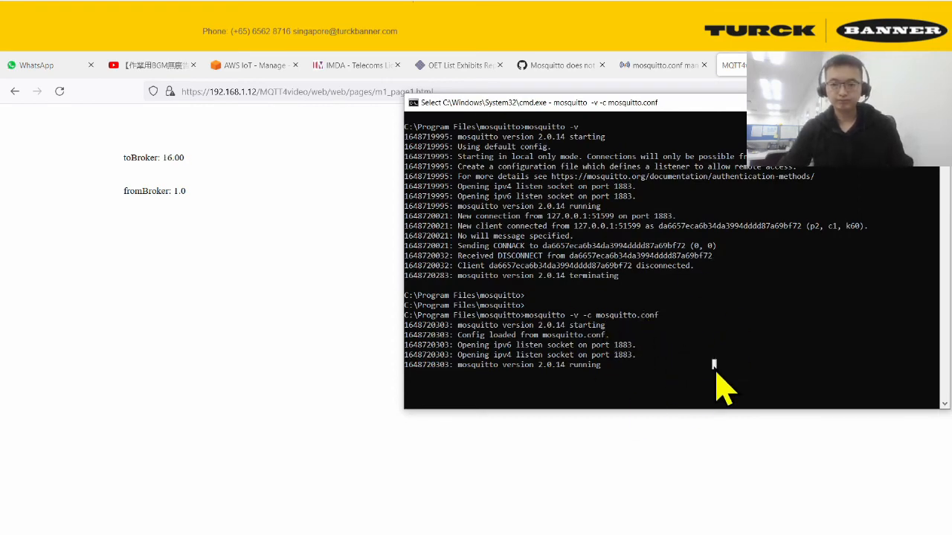
Step: Resume the paused broker console output and check its log for the panel's connection
key("alt+Tab")
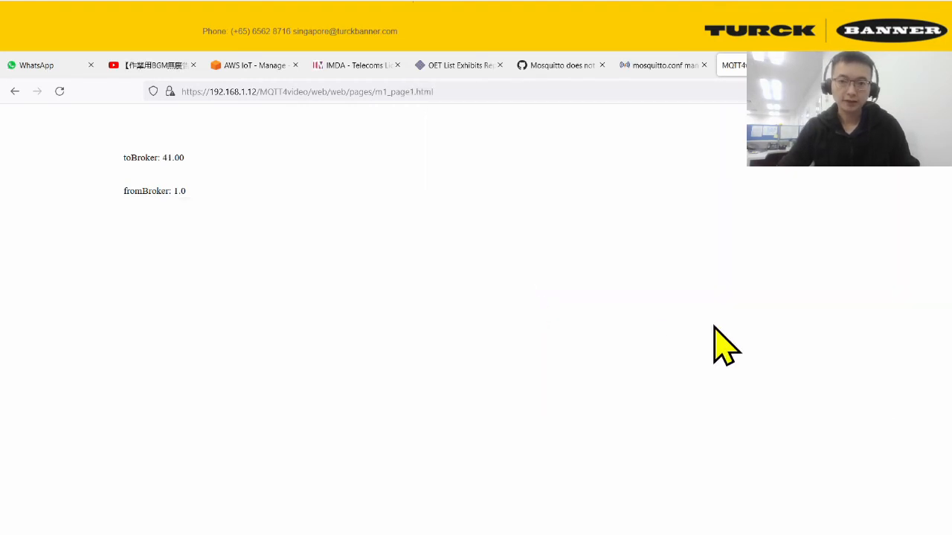
key("alt+Tab")
left_click(597, 345)
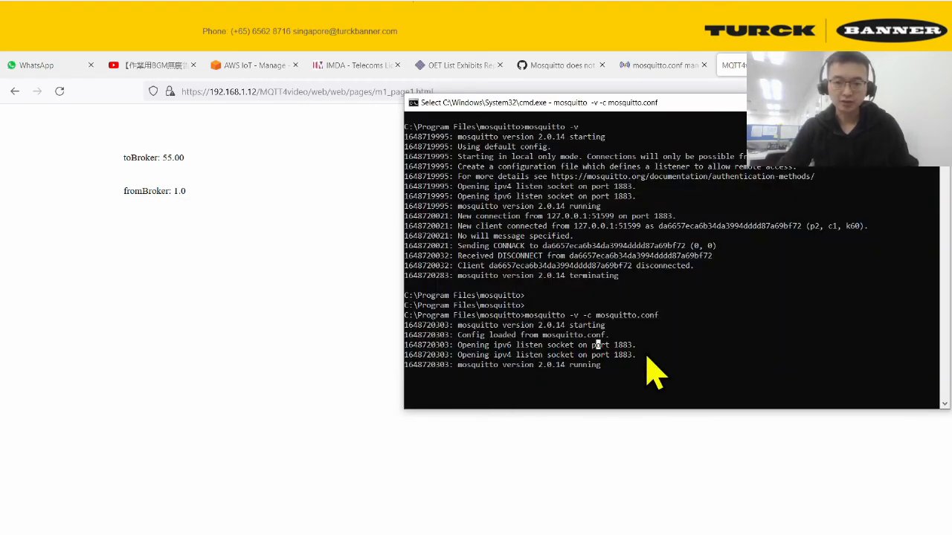
key("Return")
key("alt+Tab")
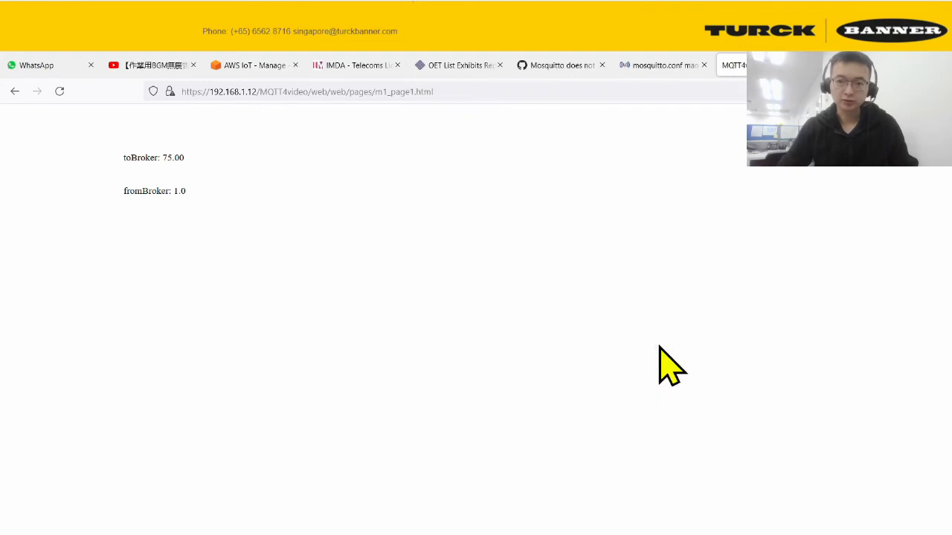
key("alt+Tab")
left_click(733, 296)
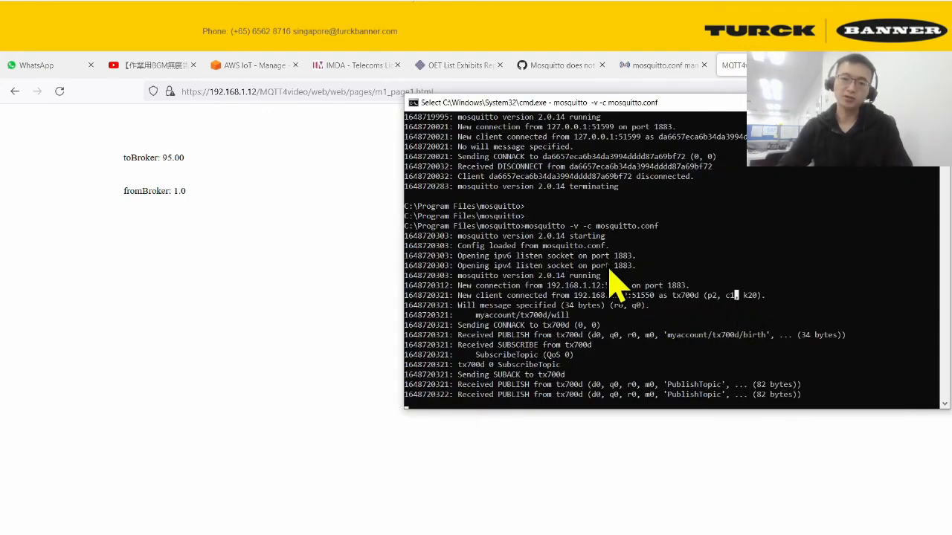
key("Return")
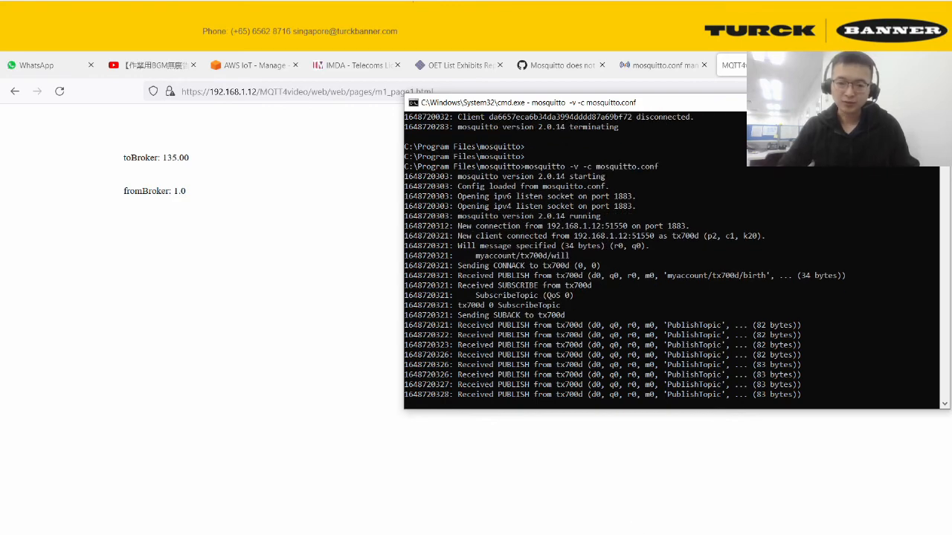
Step: Switch to TX VisuPro to close the Download to Target dialog, and highlight several received PUBLISH entries in the broker log
left_click(607, 513)
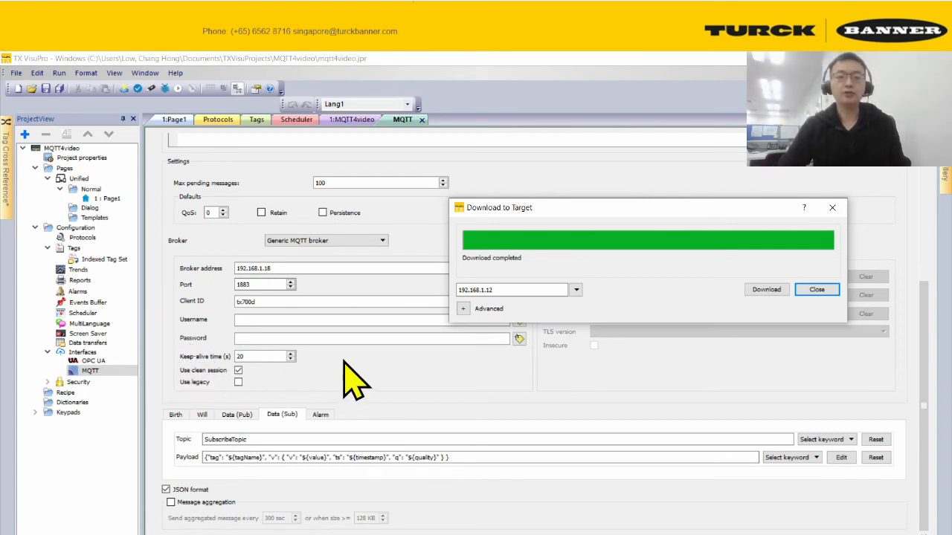
left_click(816, 289)
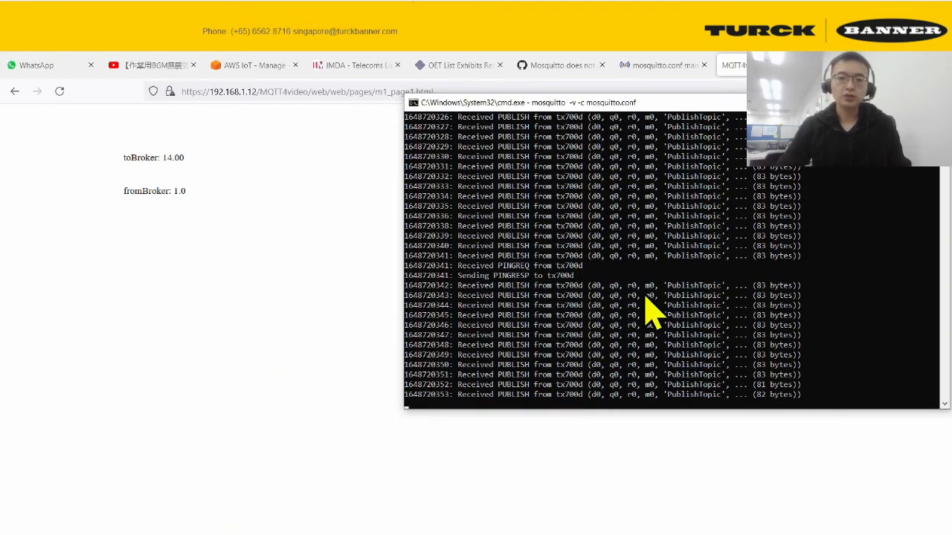
left_click_drag(458, 276, 665, 350)
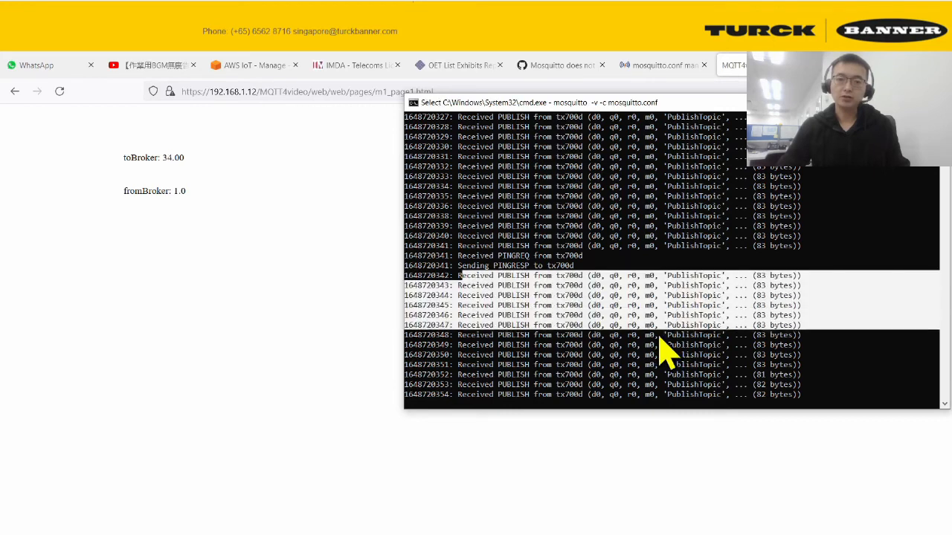
Step: Resume the paused broker console output, and highlight the newly received PublishTopic entries in the log
left_click(759, 356)
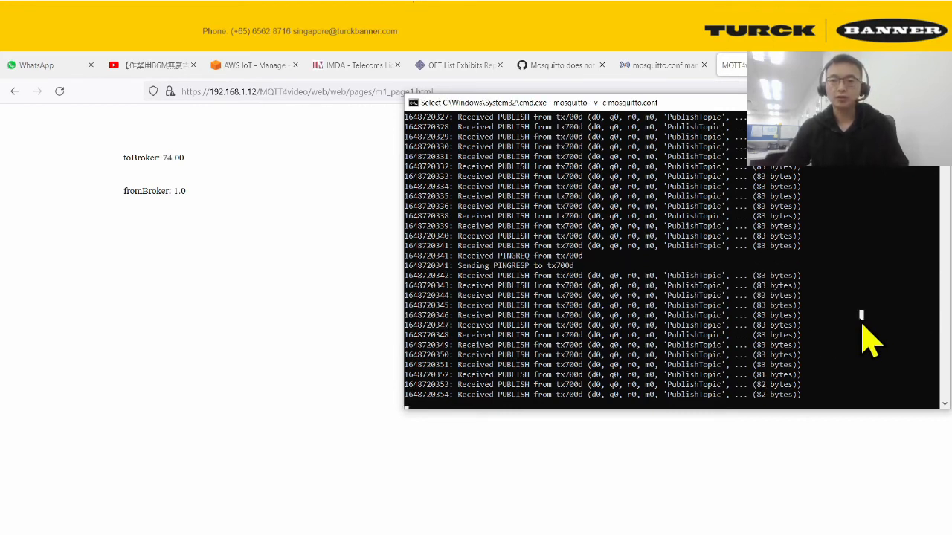
right_click(850, 372)
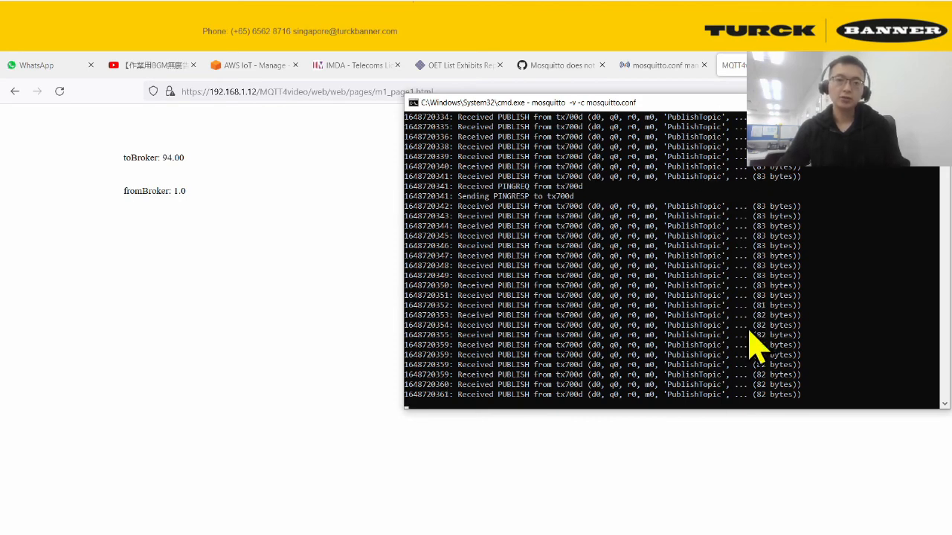
left_click_drag(476, 241, 691, 190)
left_click(795, 364)
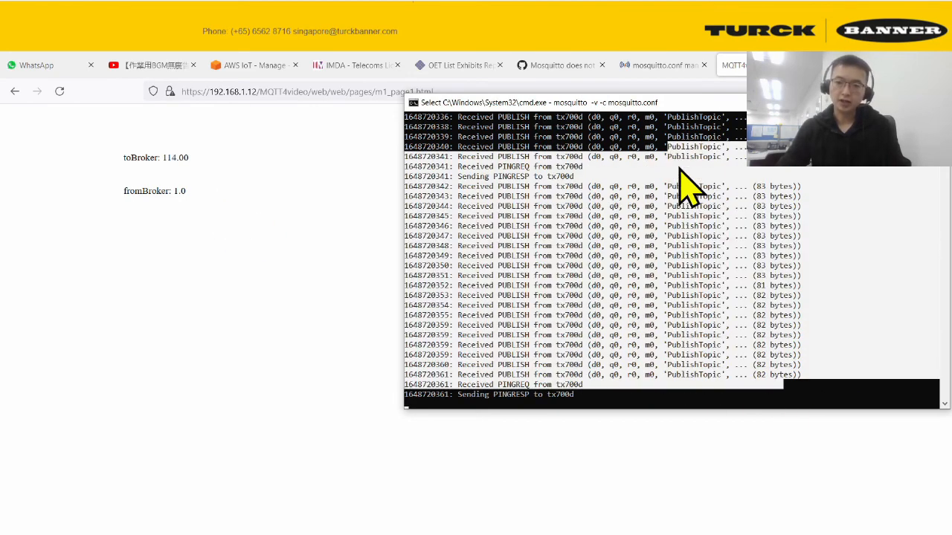
left_click(704, 206)
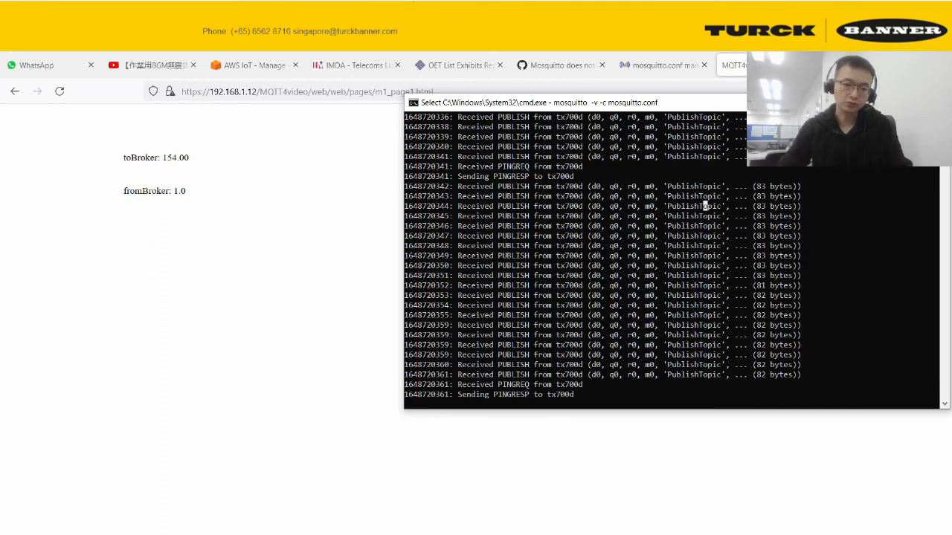
Step: Switch to MQTT.fx, connect with the local mosquitto profile, resume the paused broker console output, and reposition the MQTT.fx window beside it
key("super")
left_click(652, 525)
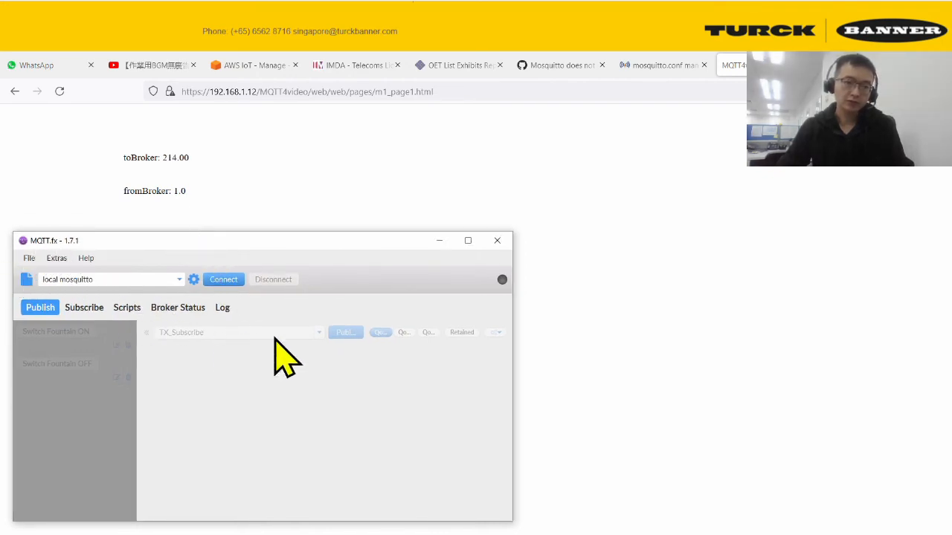
left_click(233, 279)
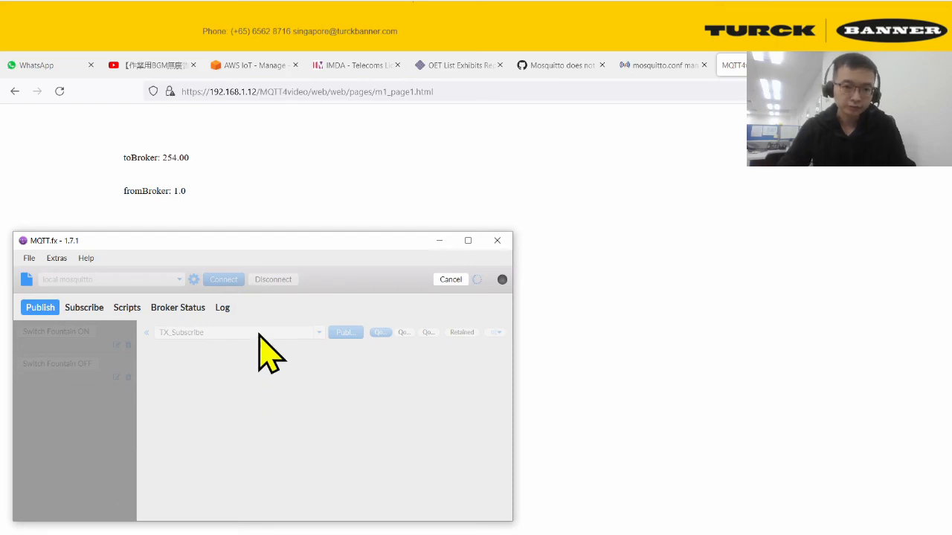
key("alt+Tab")
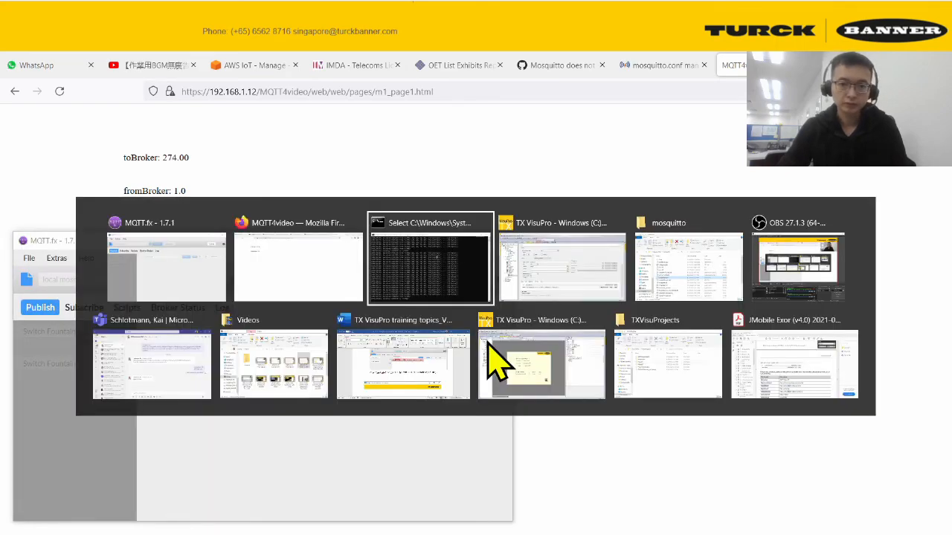
right_click(647, 335)
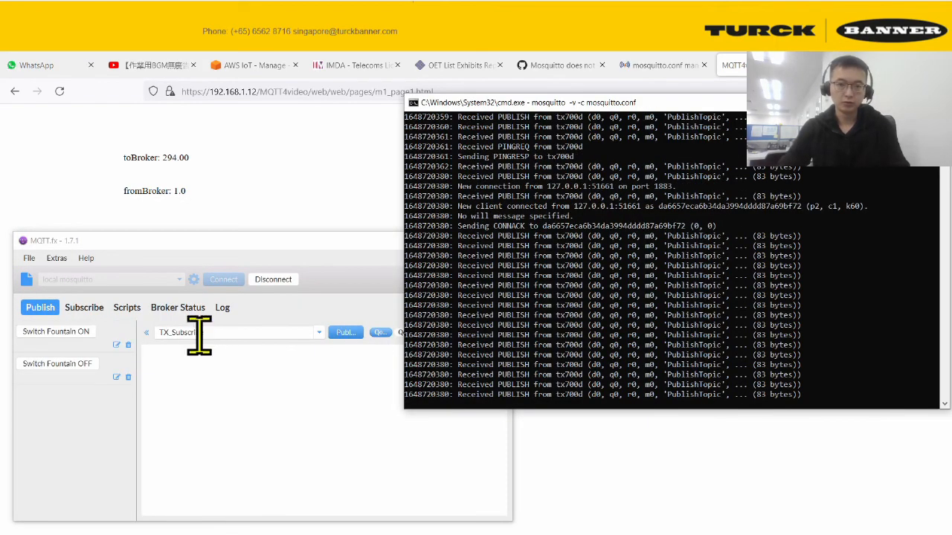
left_click(301, 415)
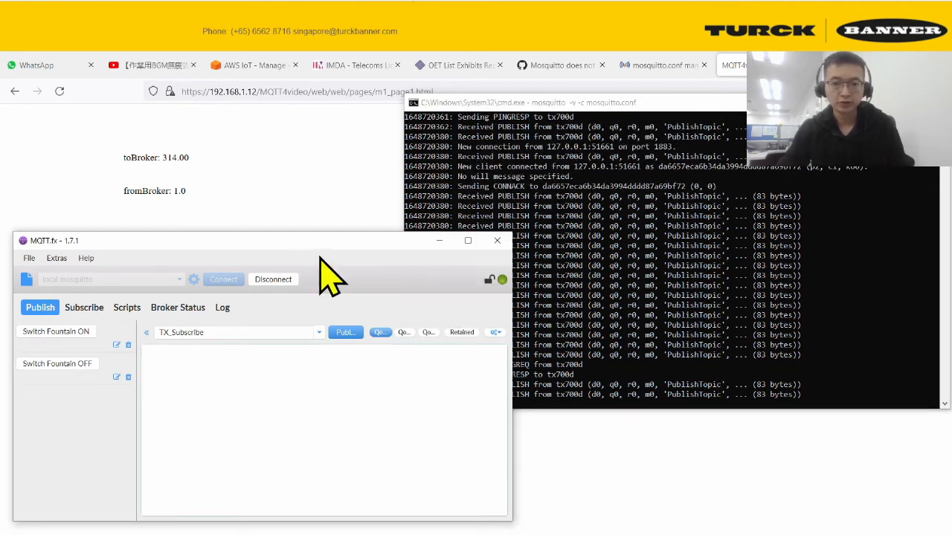
left_click_drag(327, 246, 312, 224)
Step: Examine the broker log for the MQTT.fx client's connection and the surrounding panel messages, and resume the console output
left_click(714, 294)
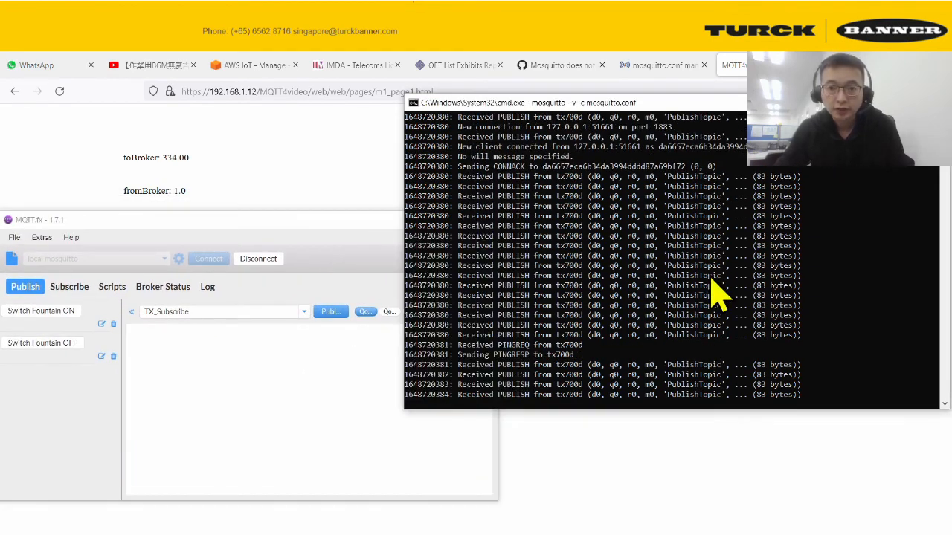
left_click_drag(458, 127, 567, 147)
left_click(624, 256)
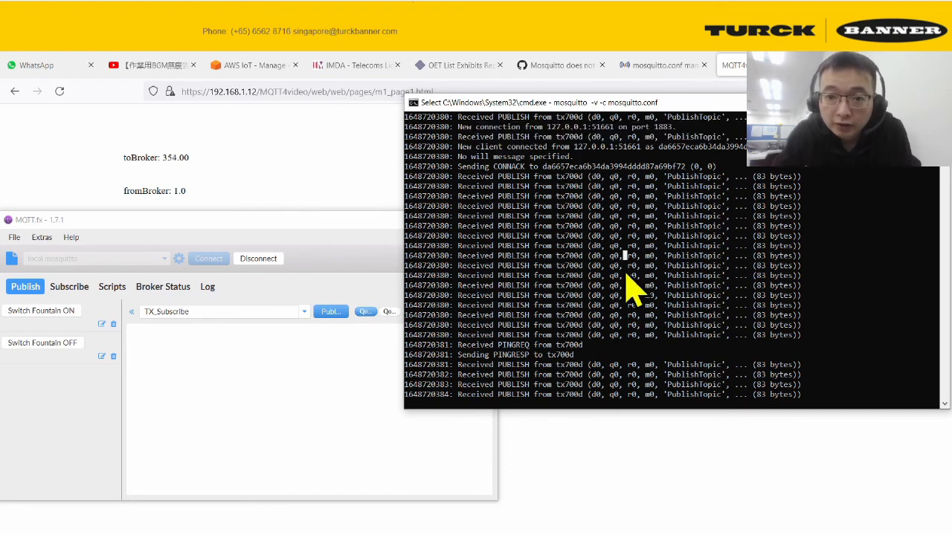
left_click_drag(588, 364, 557, 330)
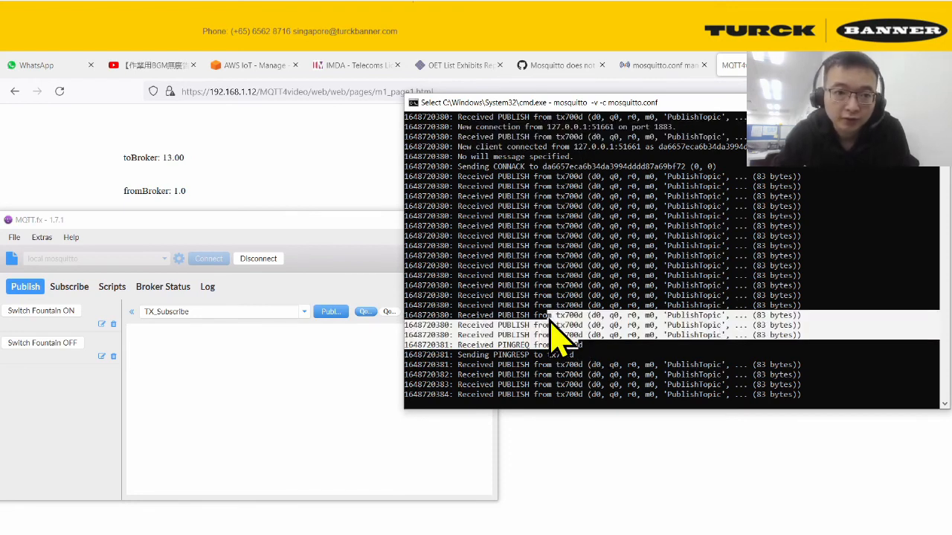
left_click(557, 295)
scroll(618, 268, "up", 2)
left_click(633, 256)
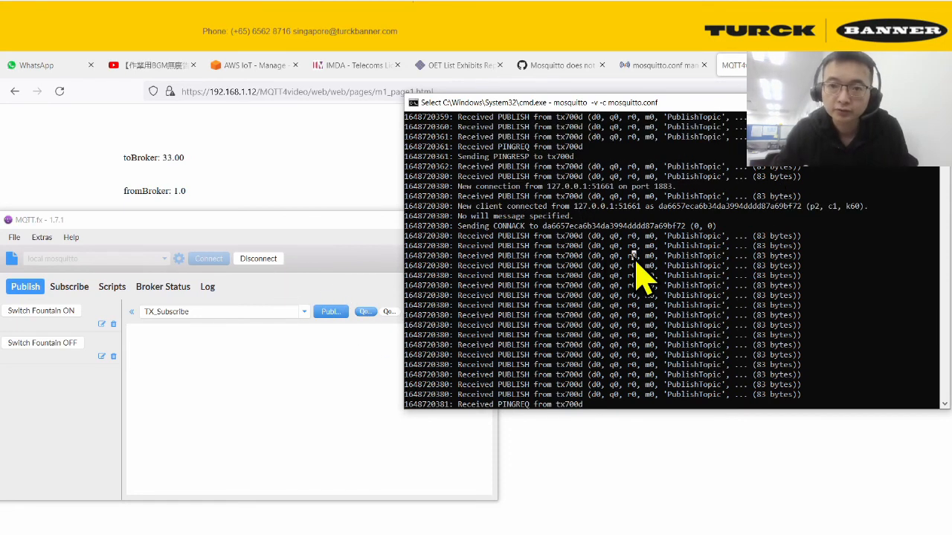
scroll(647, 320, "up", 4)
left_click_drag(633, 291, 627, 319)
scroll(582, 261, "up", 8)
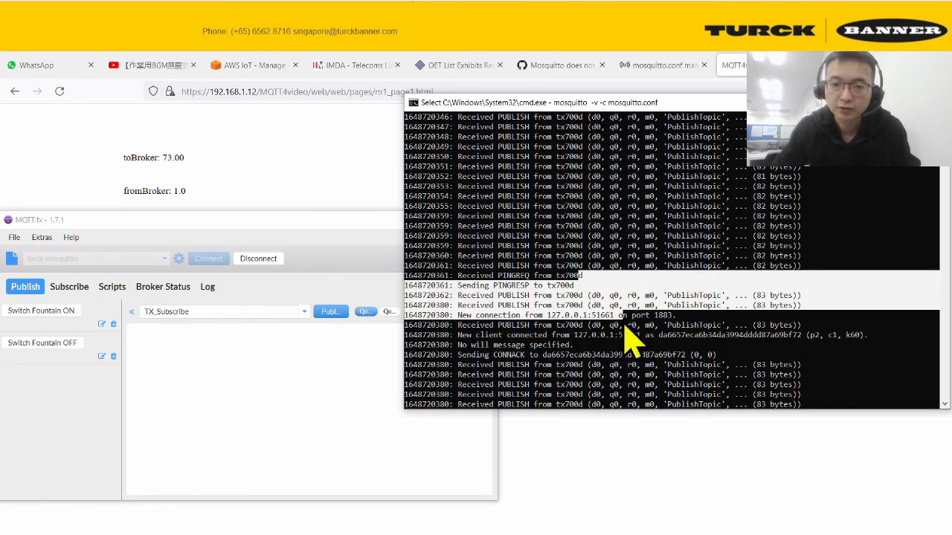
left_click(535, 308)
left_click_drag(538, 315, 581, 315)
scroll(601, 385, "down", 12)
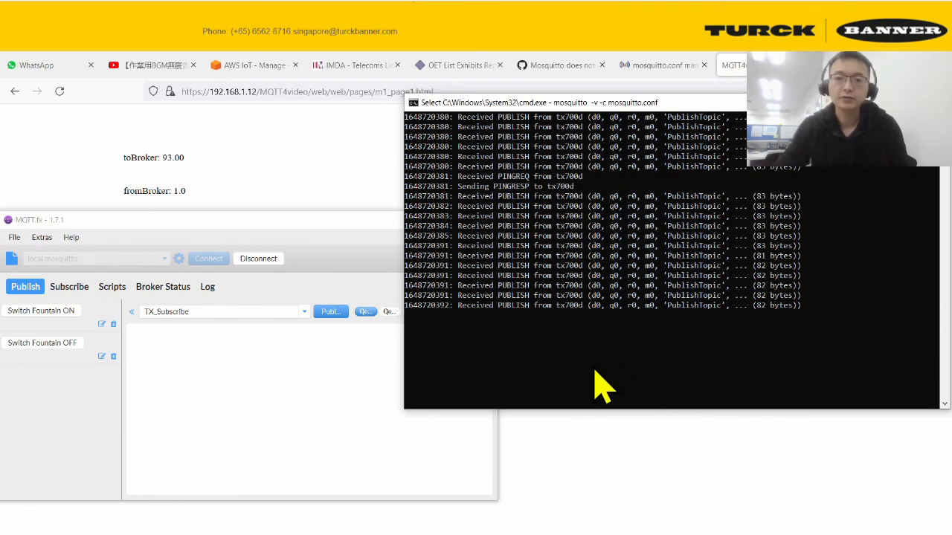
scroll(610, 335, "up", 8)
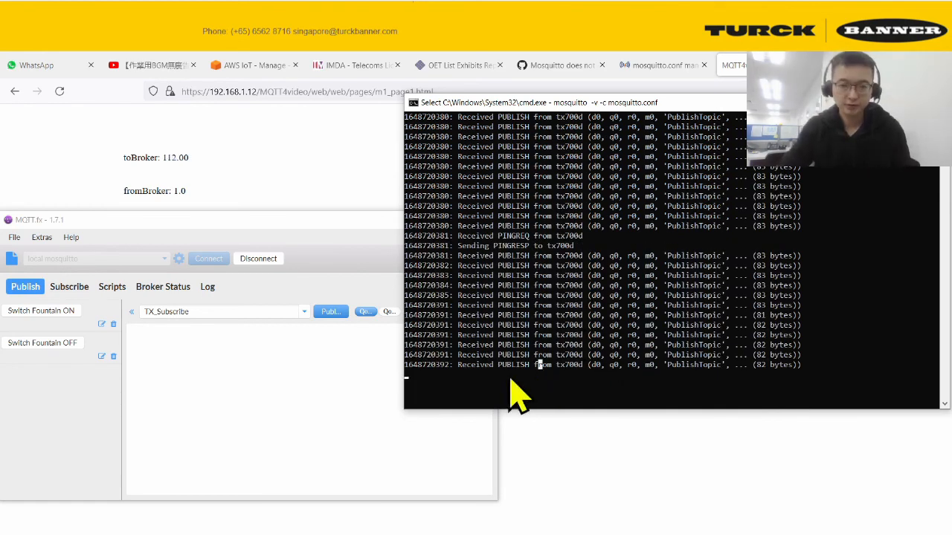
key("Escape")
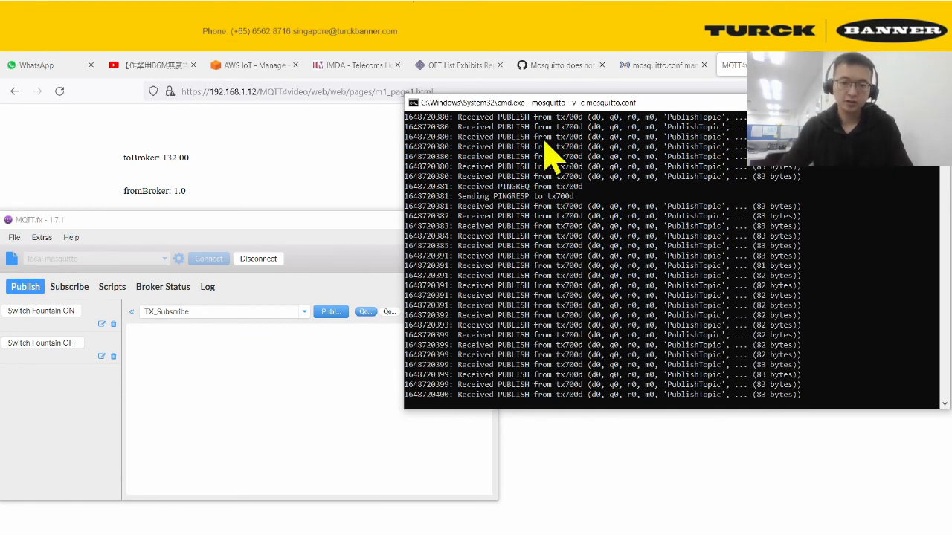
Step: Reposition the MQTT.fx window over the broker console, and subscribe to the topic PublishTopic
left_click(233, 384)
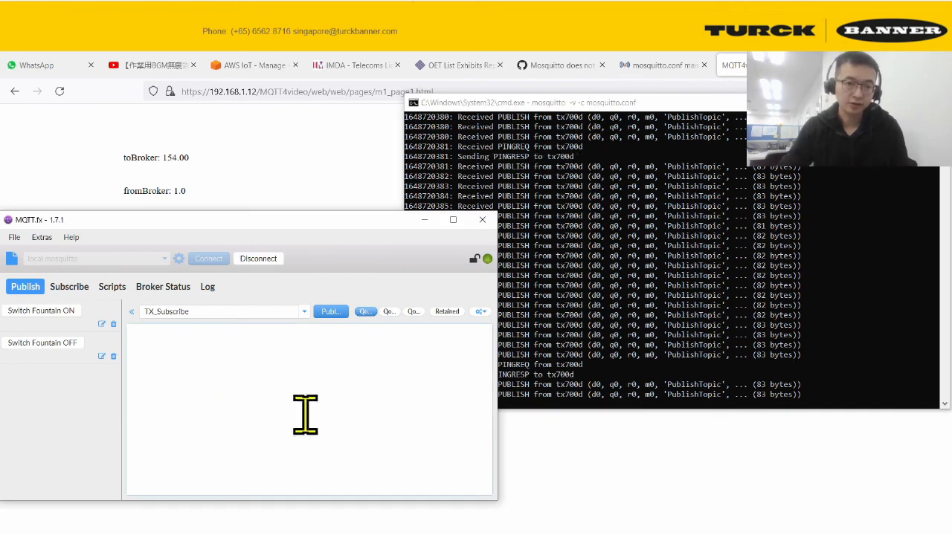
left_click_drag(270, 238, 295, 205)
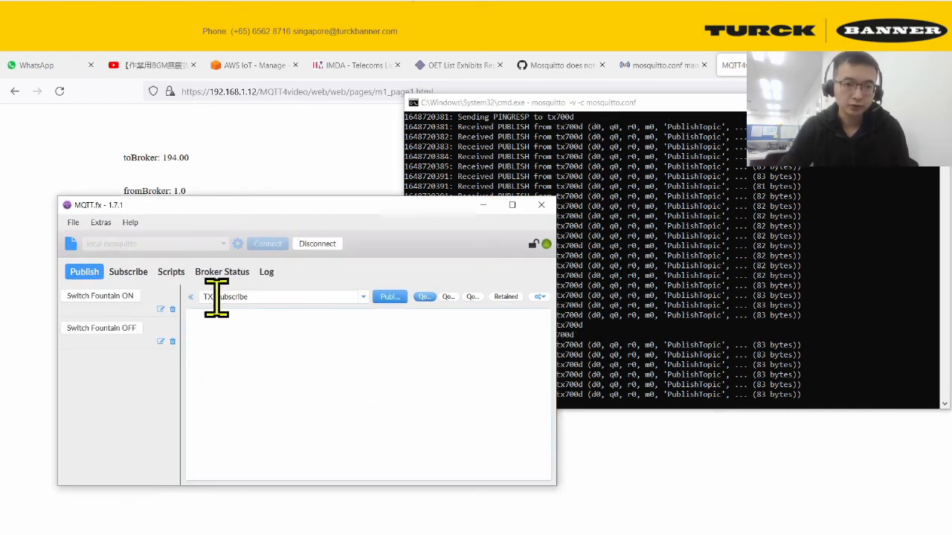
left_click(126, 273)
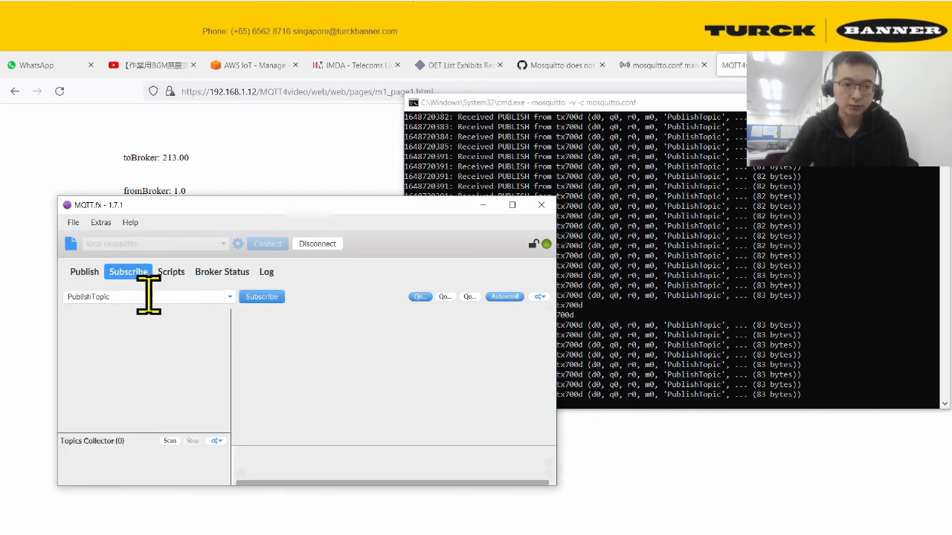
double_click(104, 297)
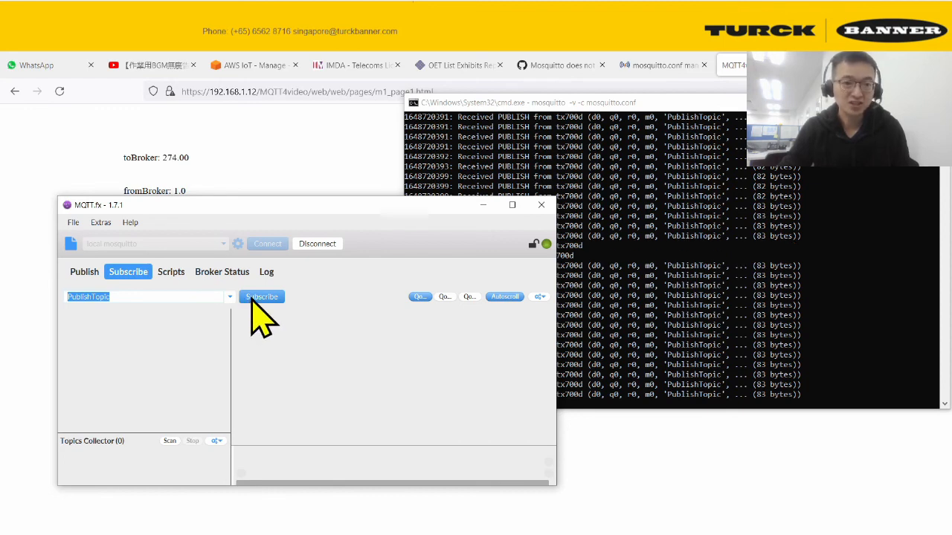
left_click(262, 296)
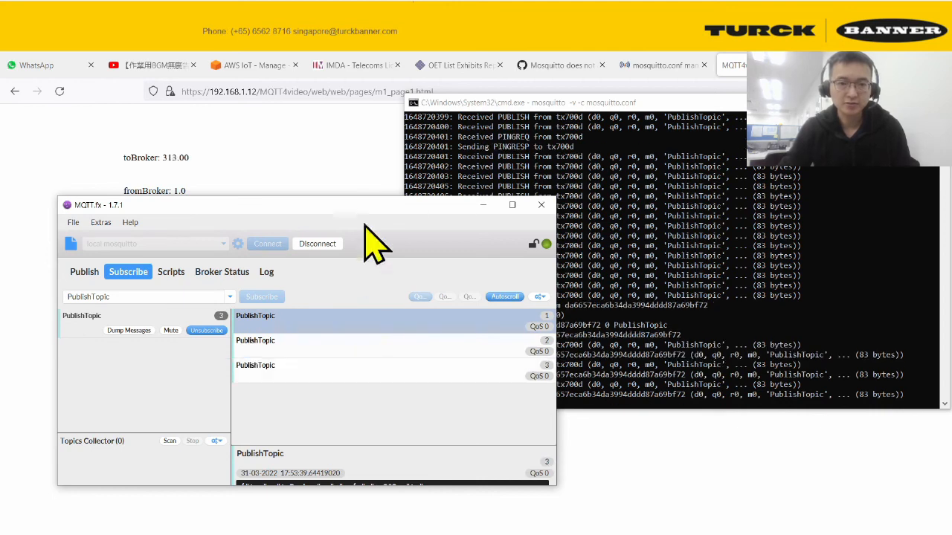
Step: Enlarge the MQTT.fx window to show message payloads, inspect the received PublishTopic messages, and move the window below the panel's values
left_click_drag(554, 485, 573, 528)
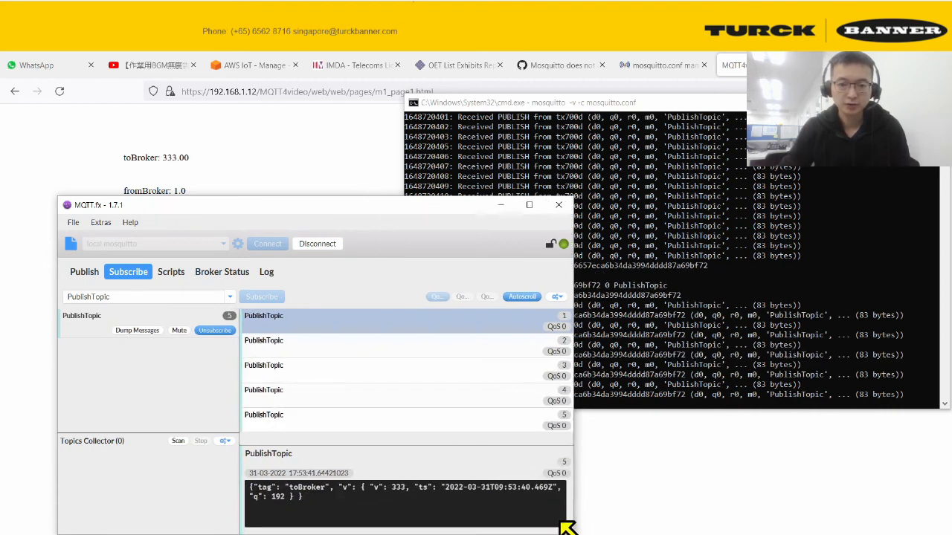
left_click(410, 382)
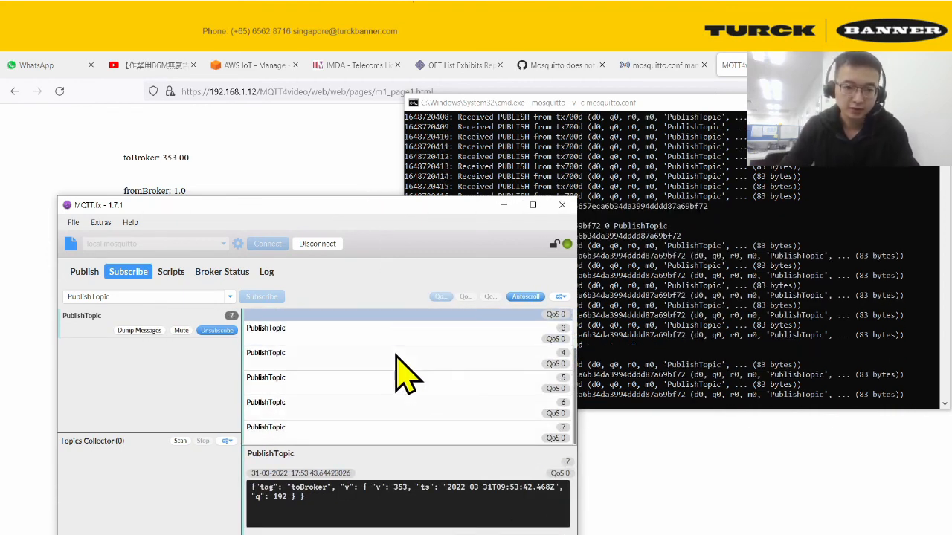
left_click(404, 435)
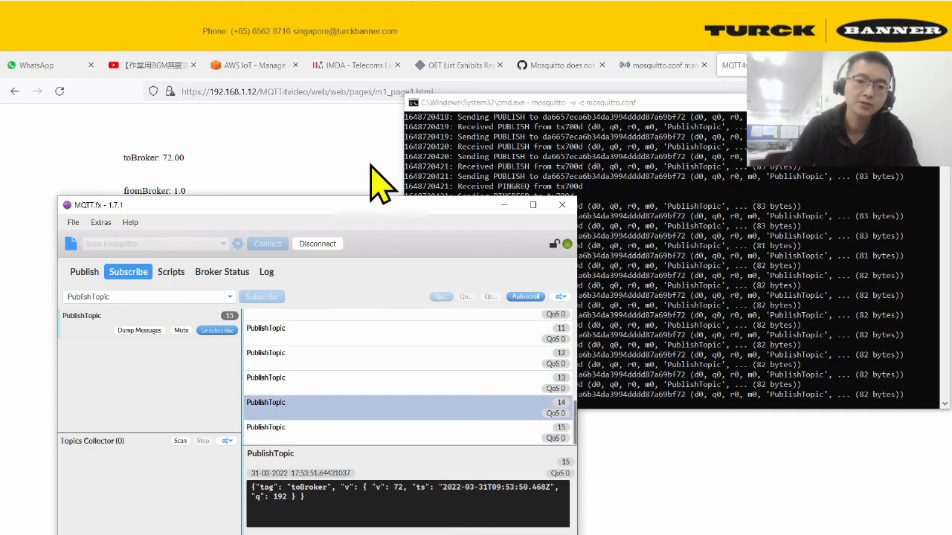
left_click_drag(316, 199, 350, 220)
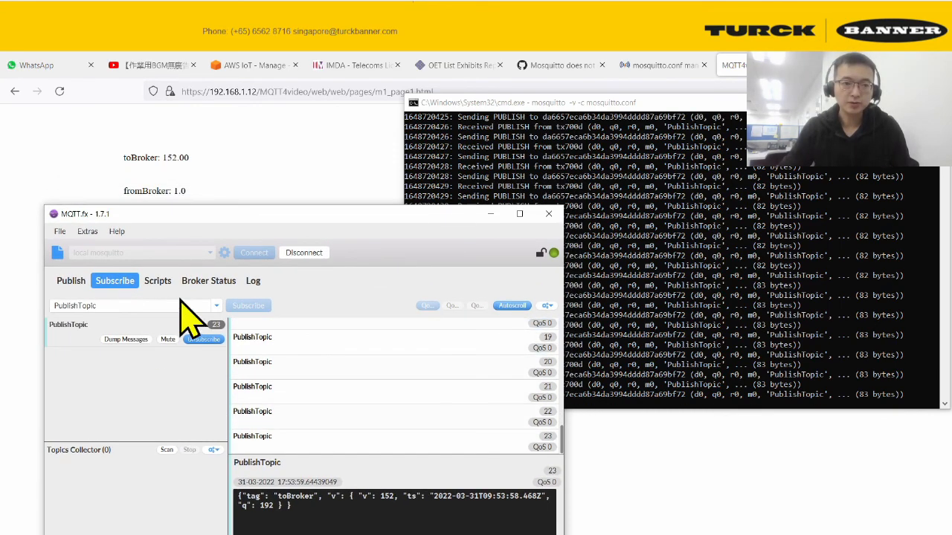
Step: Enter the publish payload {"tag": "fromBroker", "v": { "v": 100, "ts": "2021-07-01T15:33:35.087Z", "q": 192 } } in MQTT.fx
left_click(74, 282)
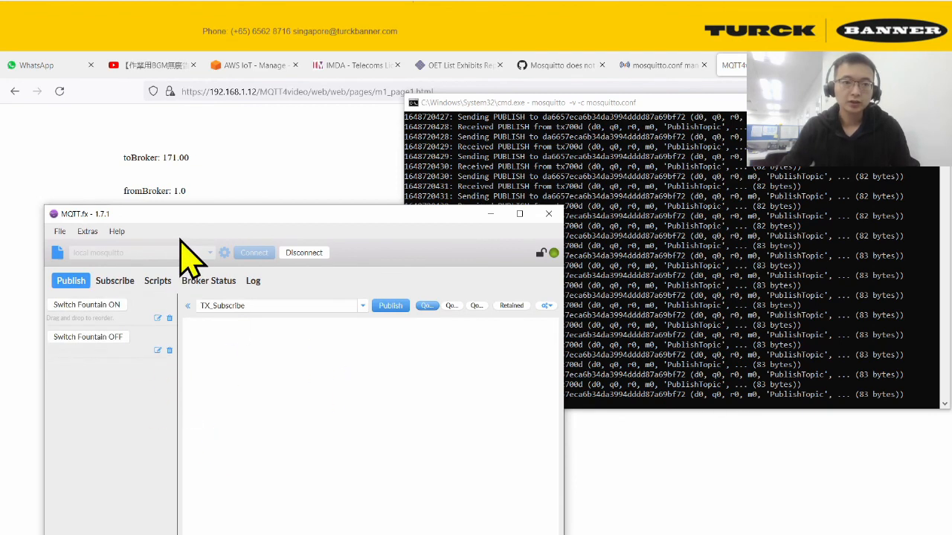
left_click_drag(223, 210, 214, 225)
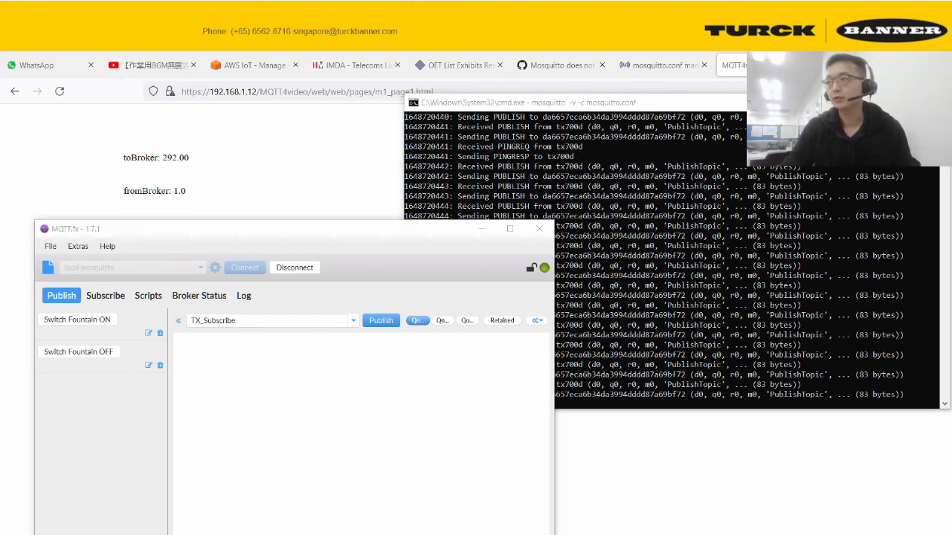
left_click(248, 376)
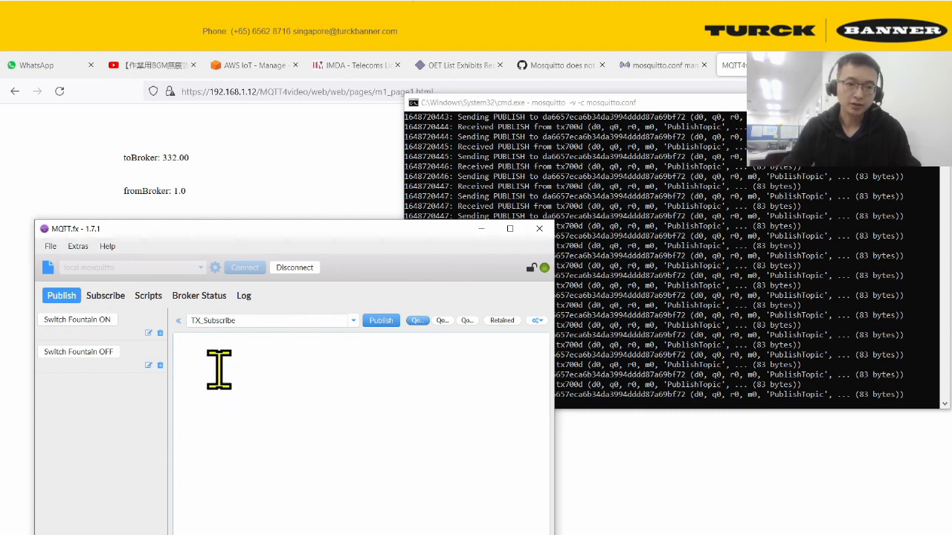
type("{\"tag\": \"fromBroker\", \"v\": 100, \"ts\": \"2021-07-01T15:33:35.087Z\", \"q\": 192 }")
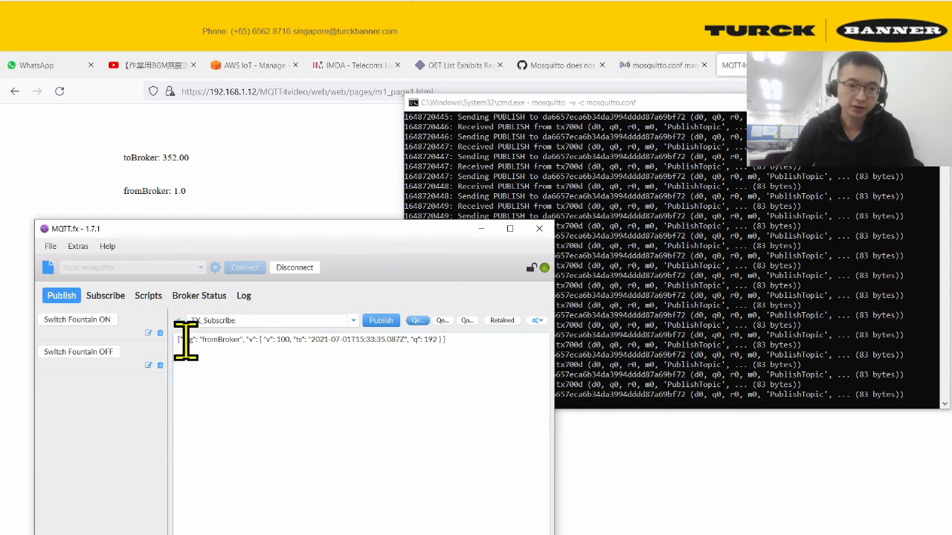
left_click_drag(177, 338, 452, 347)
left_click(496, 347)
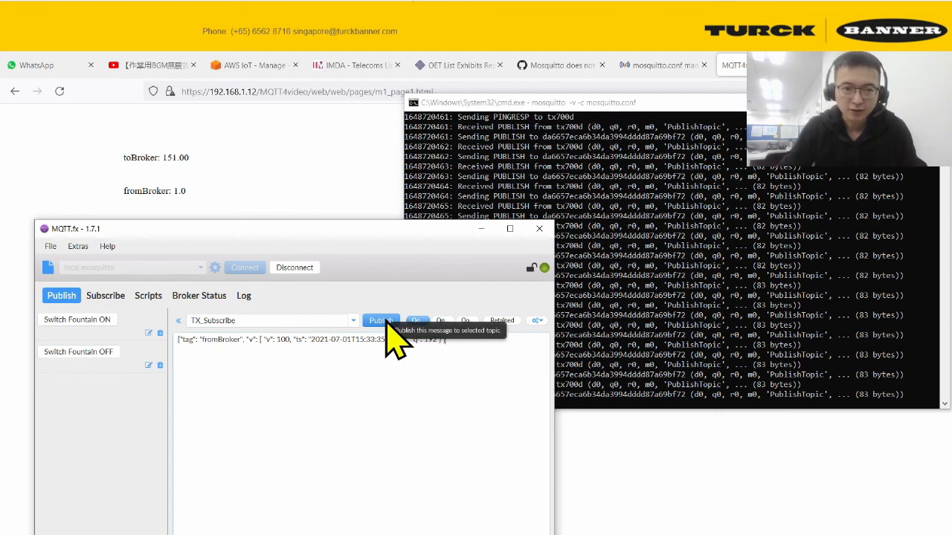
Step: Publish the fromBroker message to the topic TX_Subscribe several times
left_click(387, 324)
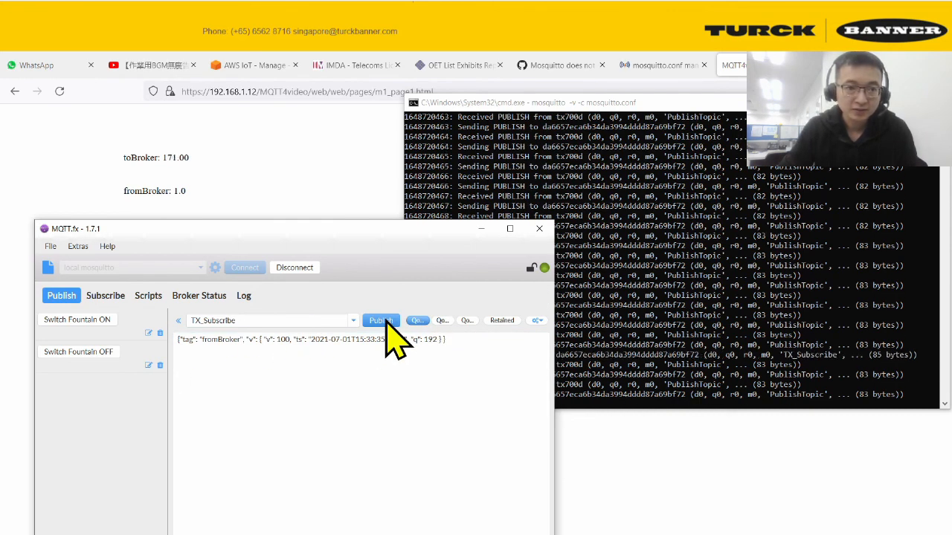
left_click(386, 322)
left_click(378, 332)
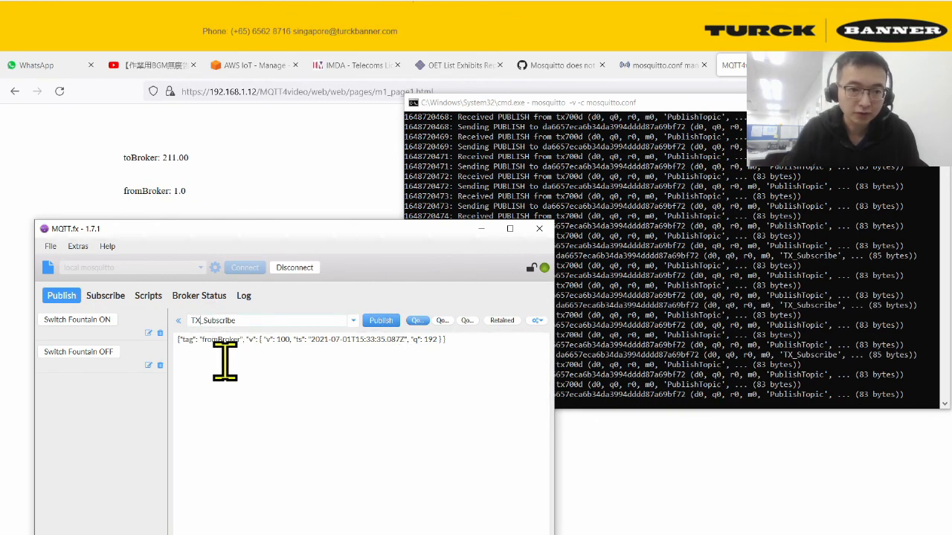
Step: Change the publish topic to TXSubscribe
left_click(207, 320)
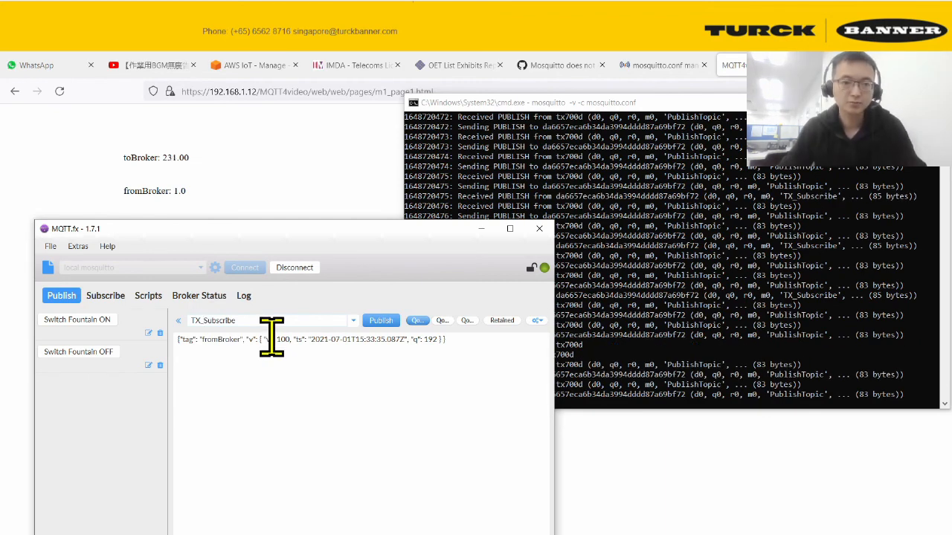
key("BackSpace")
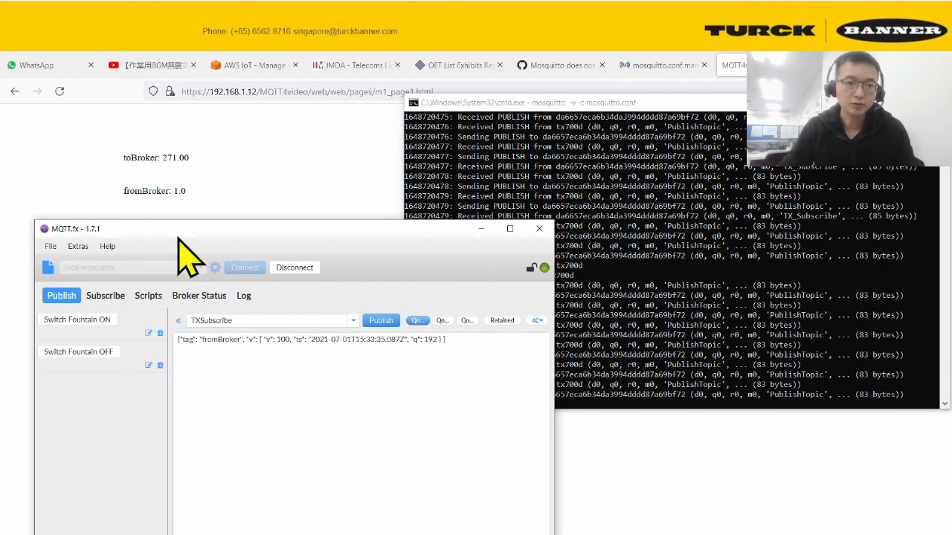
Step: Check the subscribed topic's naming in MQTT.fx and change the publish topic to SubscribeTopic
left_click_drag(184, 229, 172, 231)
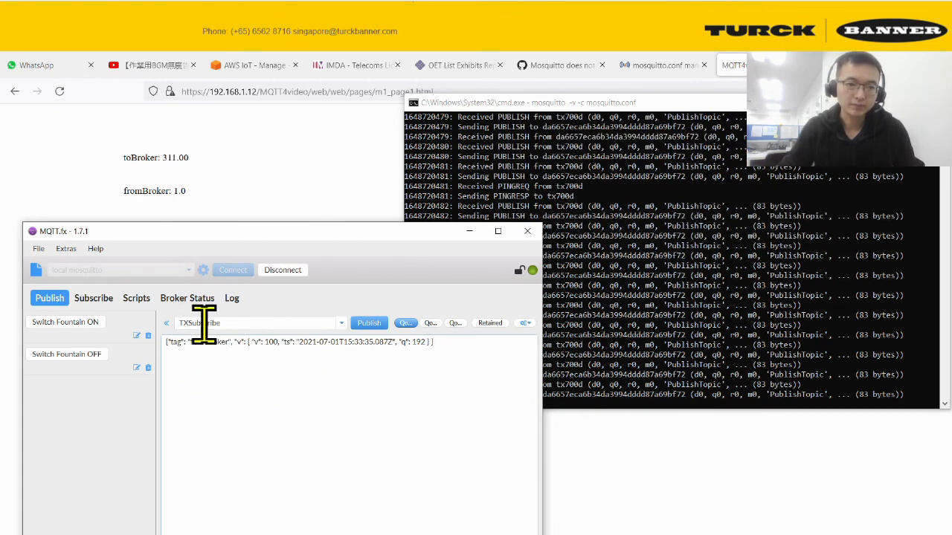
left_click(95, 300)
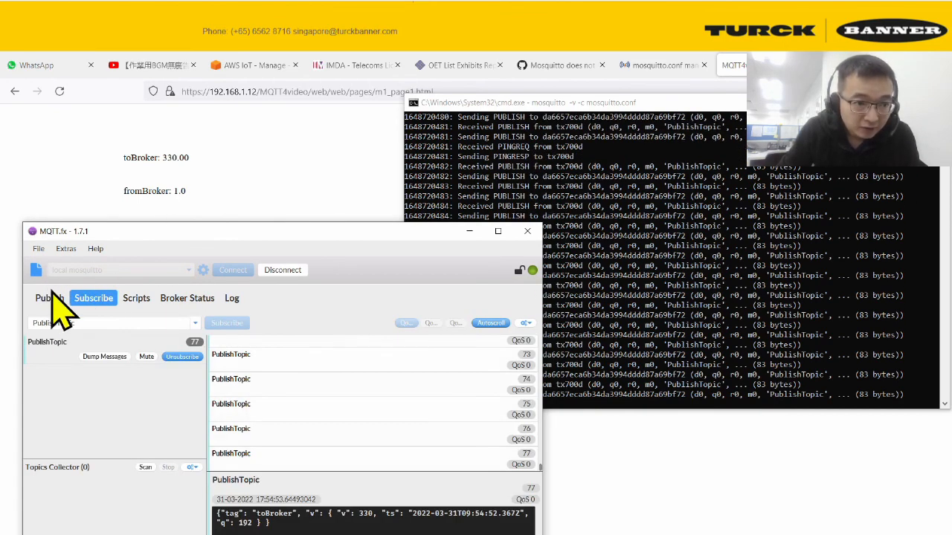
left_click(41, 299)
double_click(219, 322)
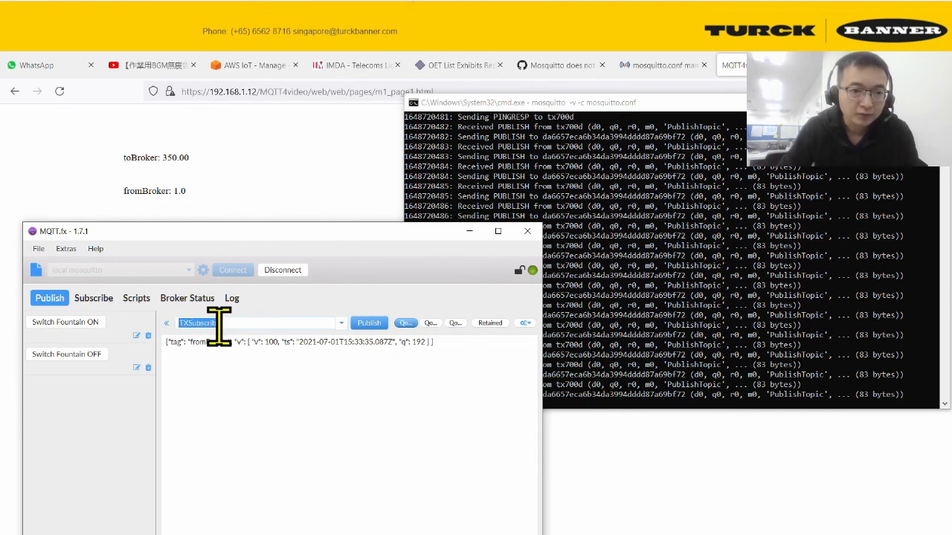
left_click(202, 322)
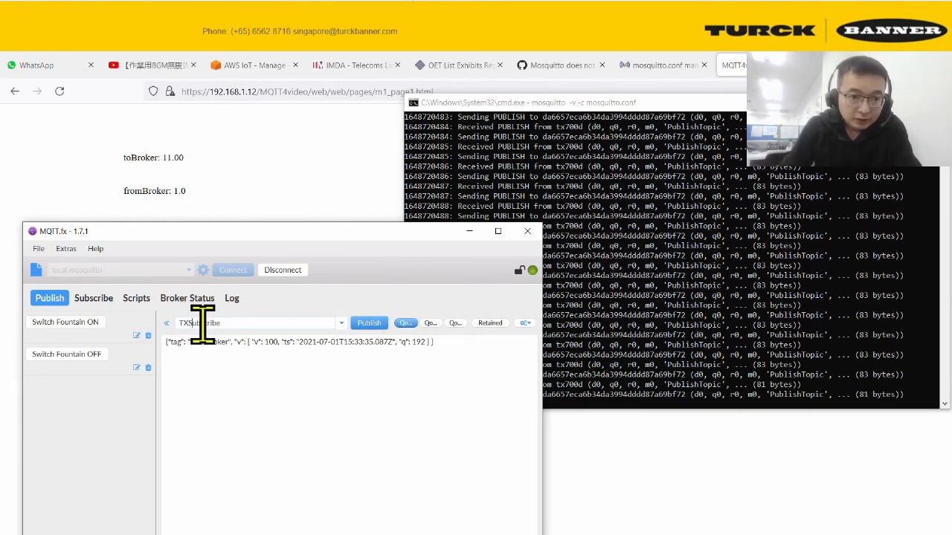
key("End")
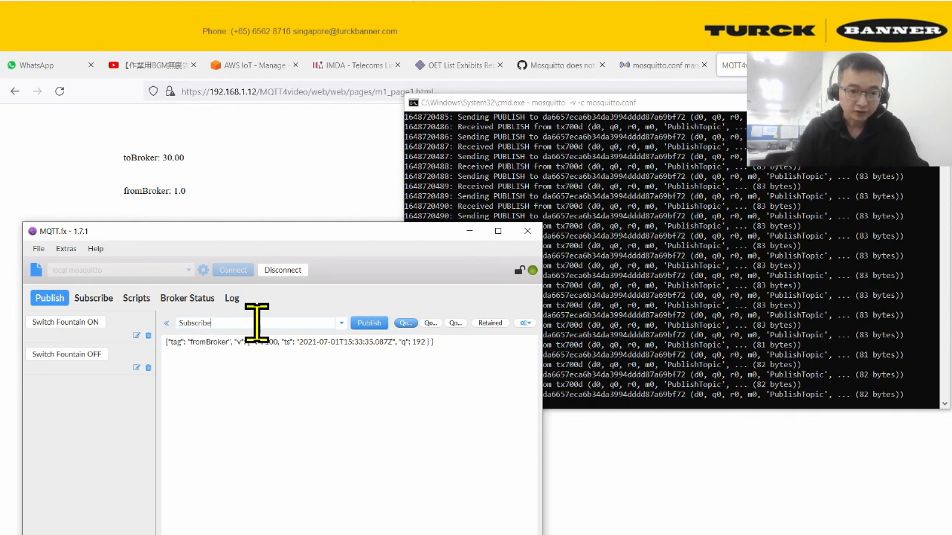
type("Topic")
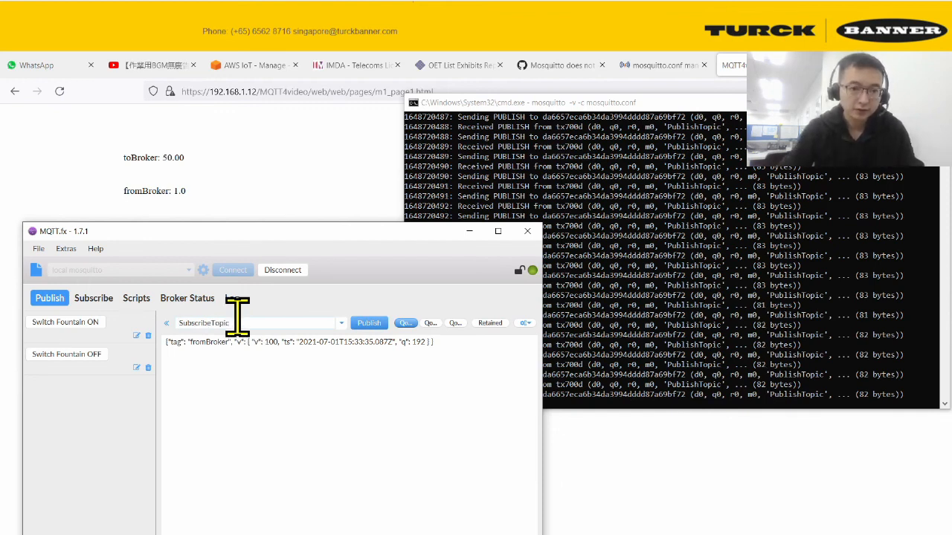
Step: Publish the fromBroker message with value 100 to SubscribeTopic, keeping the panel's values in view
left_click(89, 298)
left_click(33, 298)
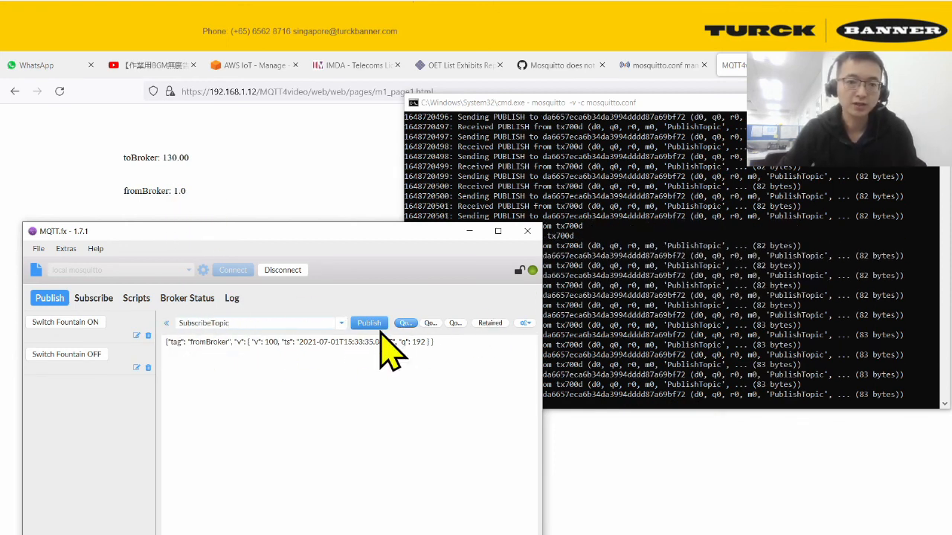
left_click(372, 323)
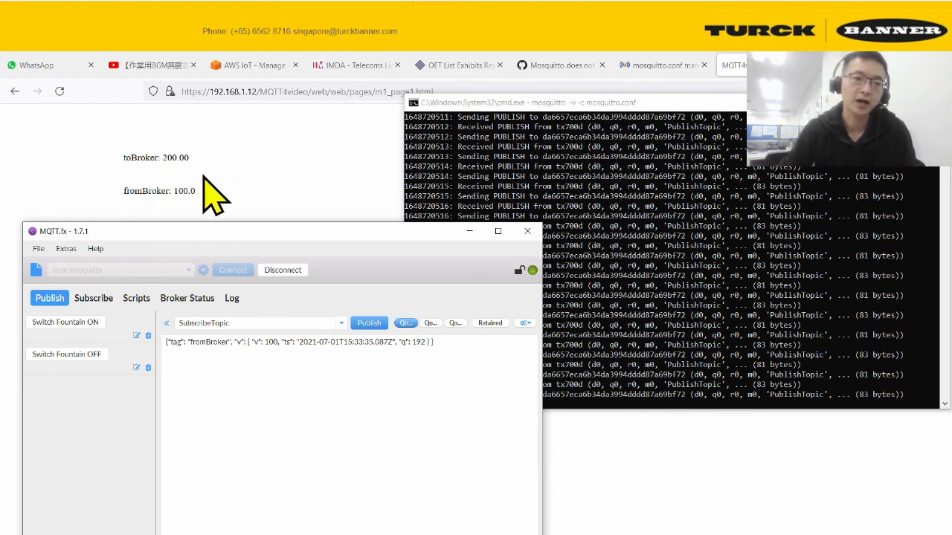
mouse_move(293, 229)
left_mouse_down()
mouse_move(299, 202)
mouse_move(340, 240)
mouse_move(283, 220)
left_mouse_up()
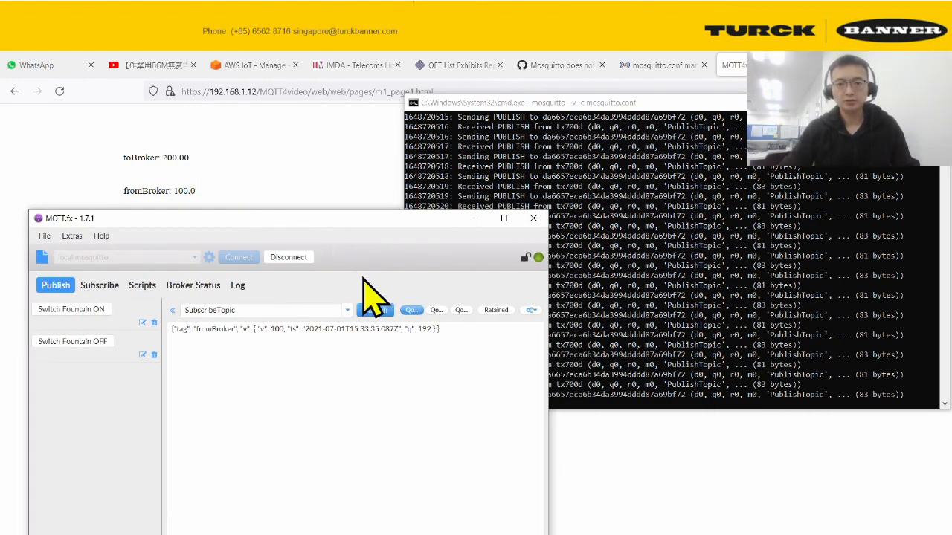